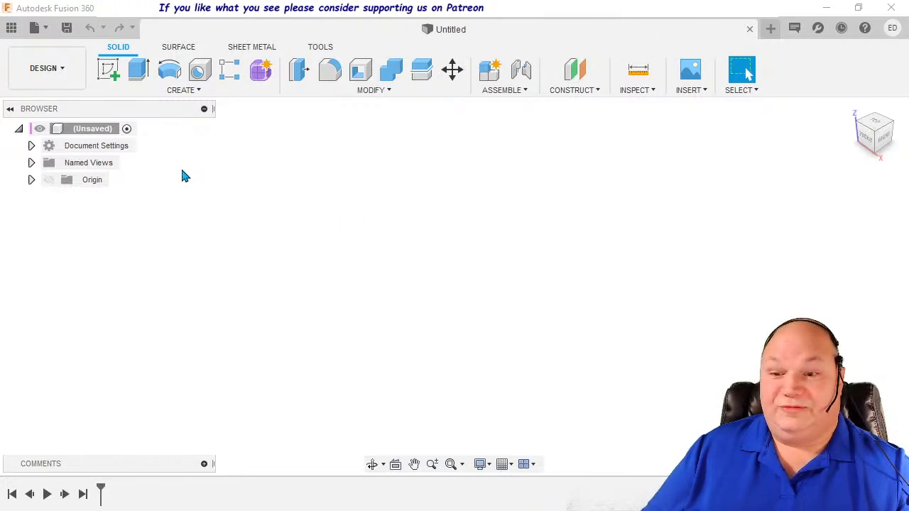
Save the untitled design as ep1 in the RetroRedo project.
left_click(69, 29)
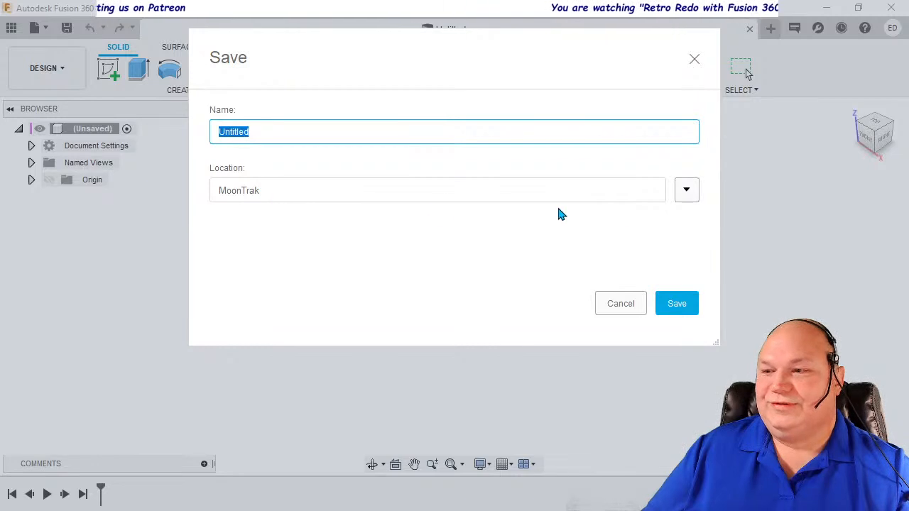
left_click(694, 191)
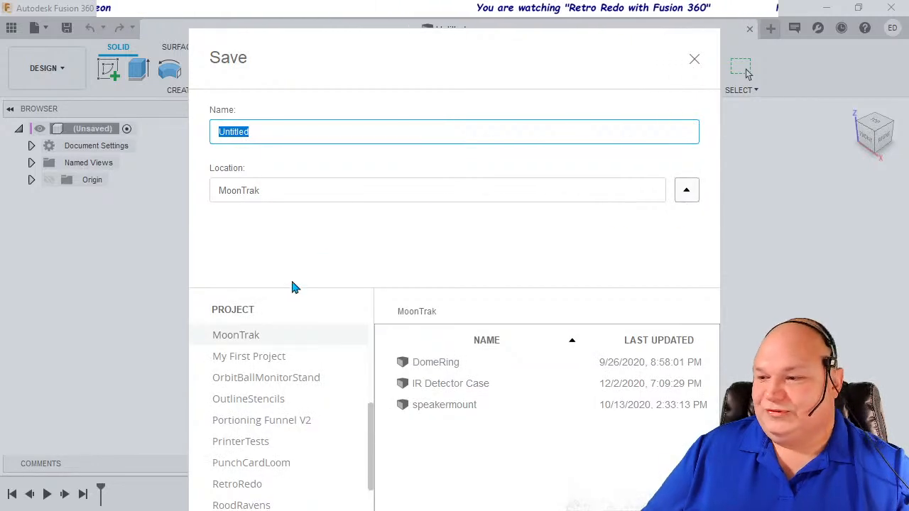
scroll(280, 417, "down", 1)
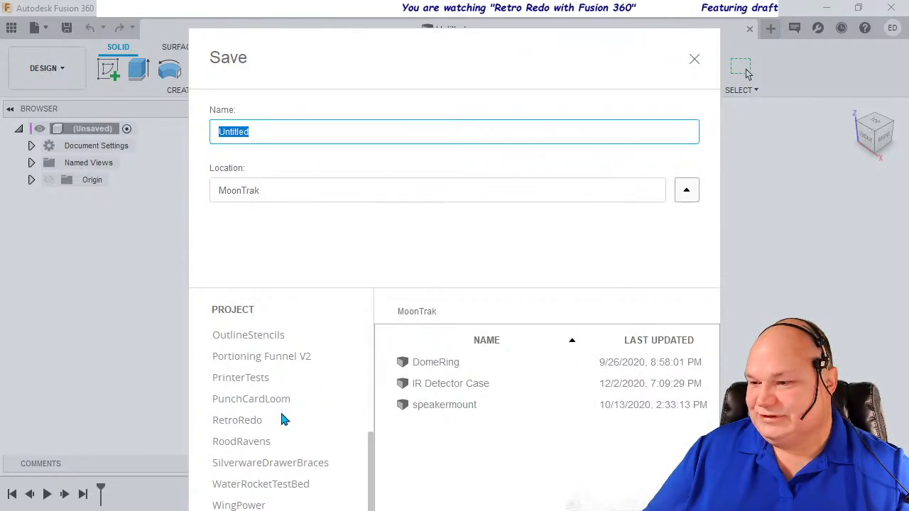
left_click(272, 421)
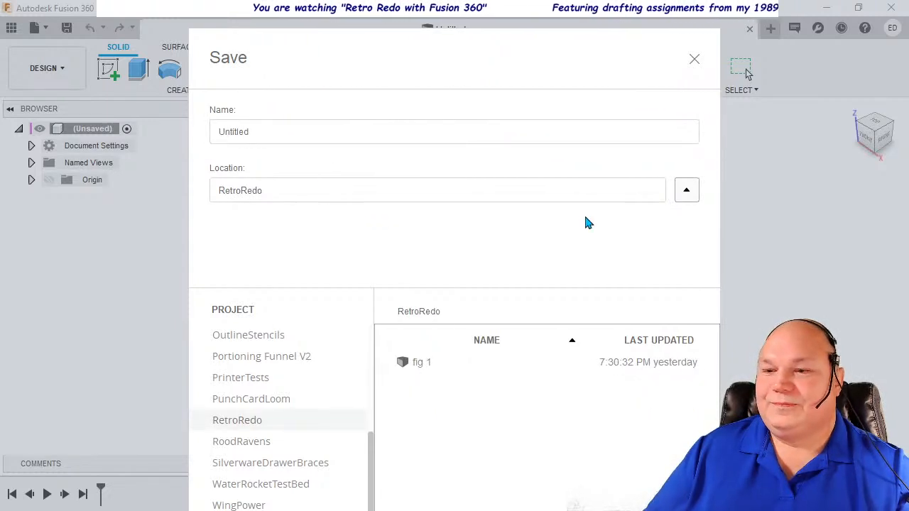
left_click(468, 131)
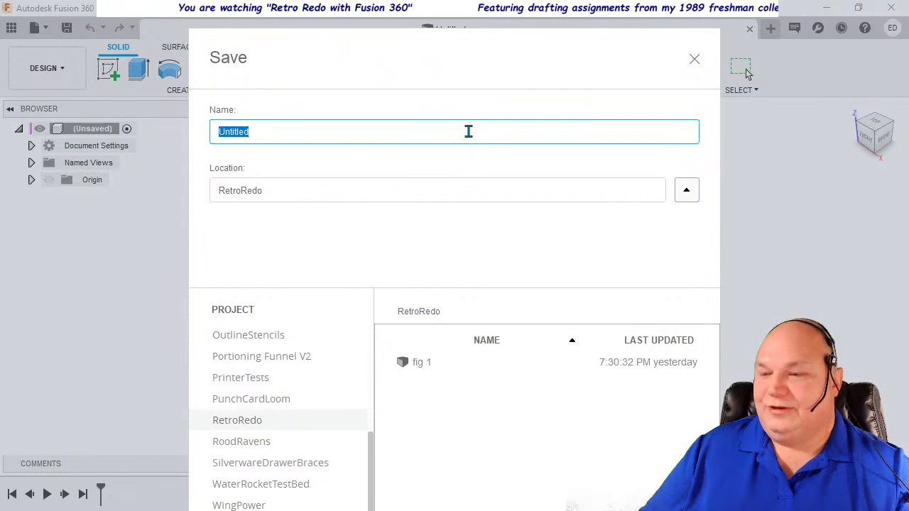
type("ep1")
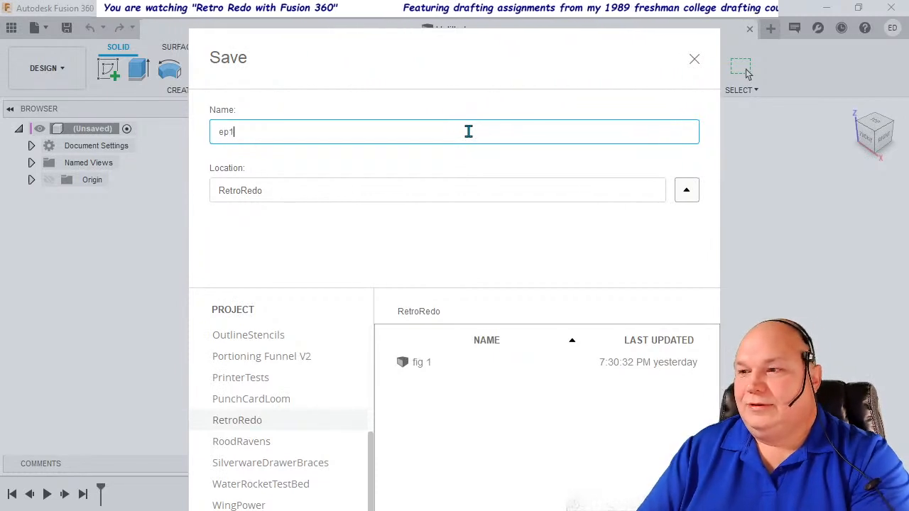
key("Return")
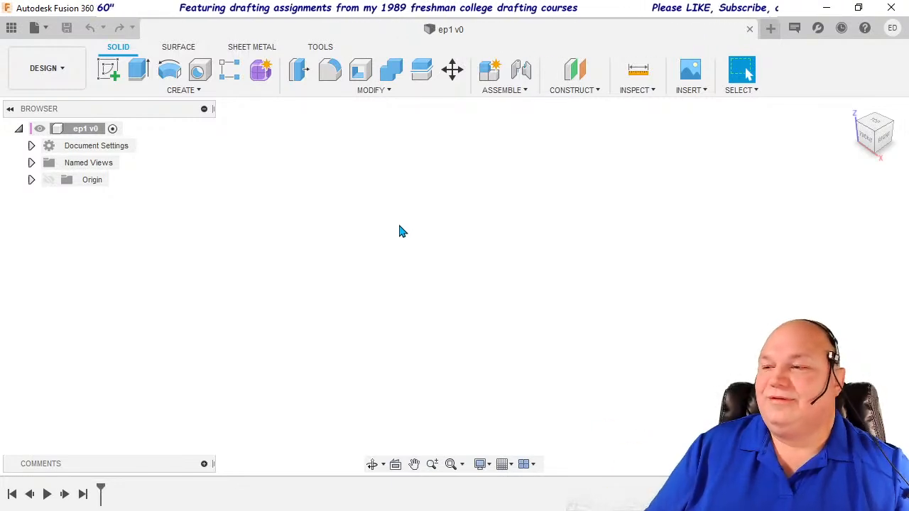
Create an active internal standard component named fig1 under the ep1 root component.
right_click(88, 137)
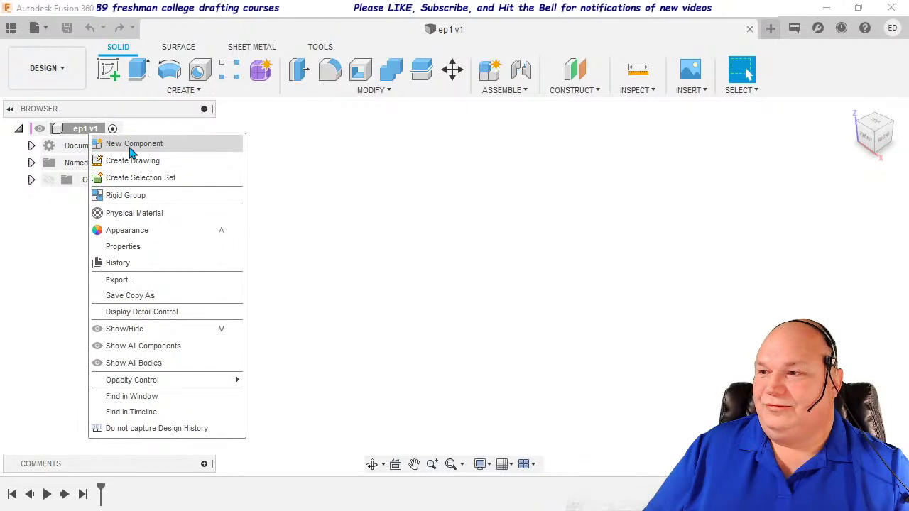
left_click(168, 146)
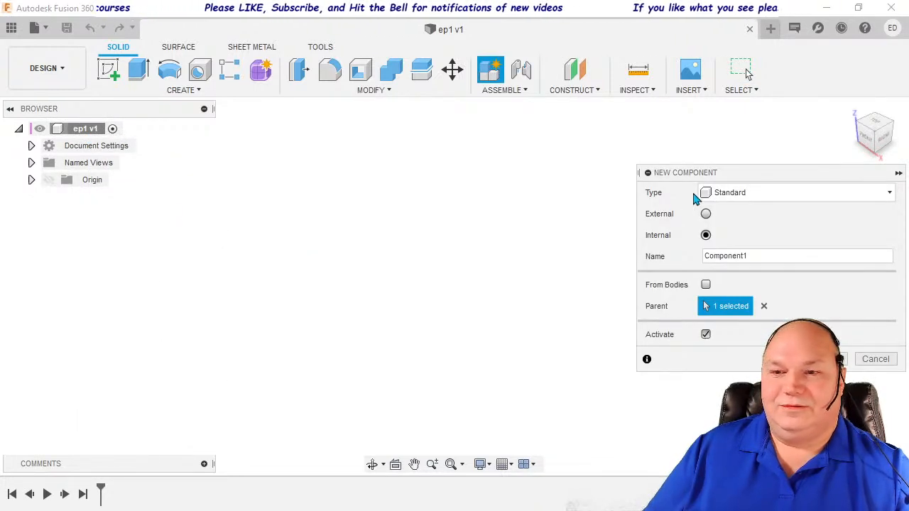
left_click_drag(810, 176, 662, 148)
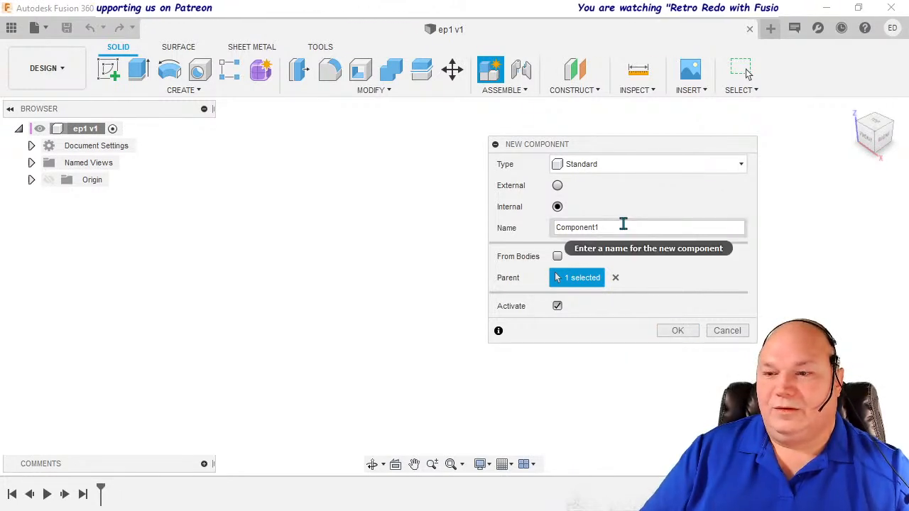
double_click(622, 226)
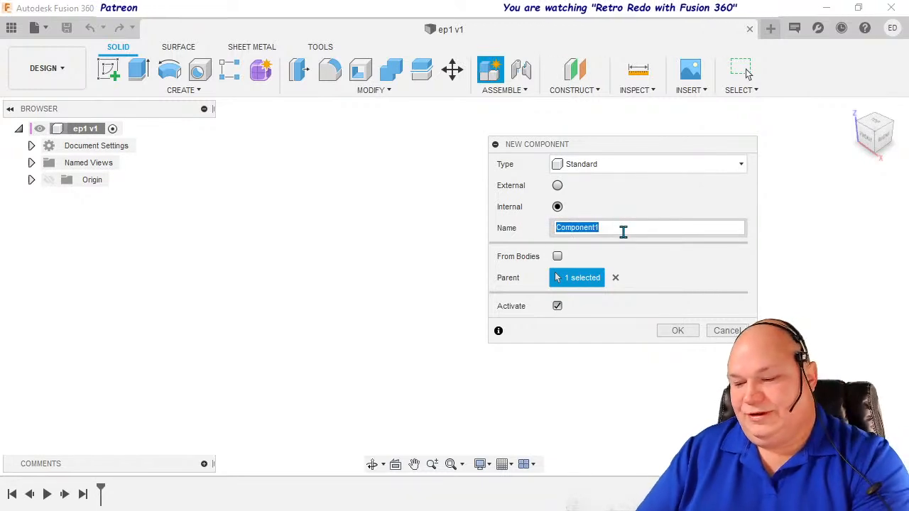
type("fig")
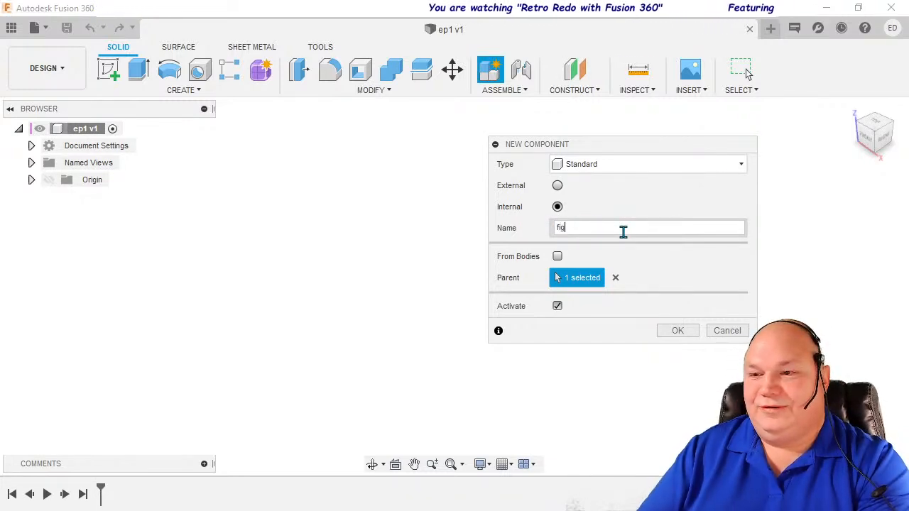
type("1")
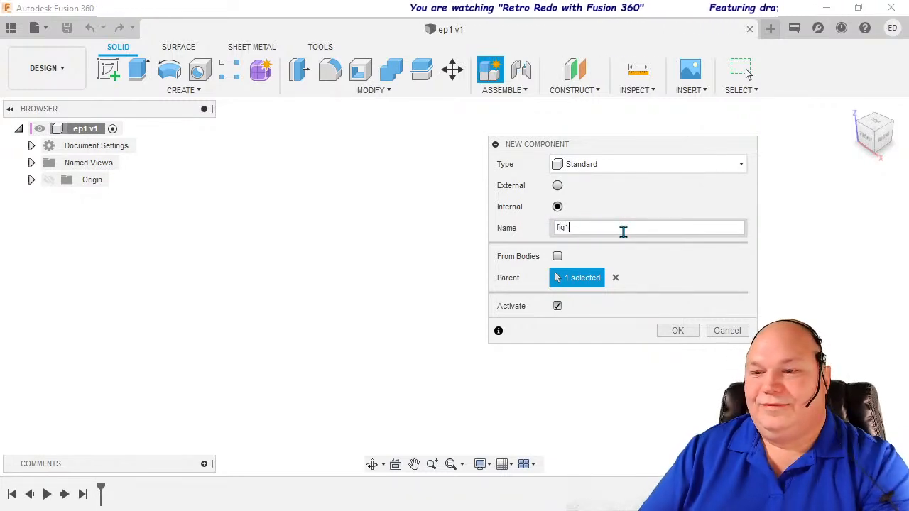
left_click(670, 332)
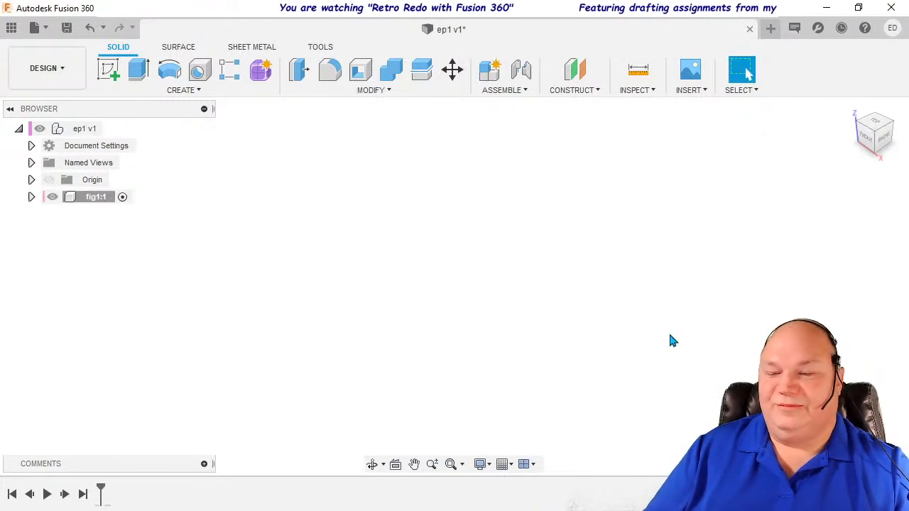
Show the fig1 component's origin planes and start a sketch on its horizontal XY plane, seen from the top.
left_click(32, 198)
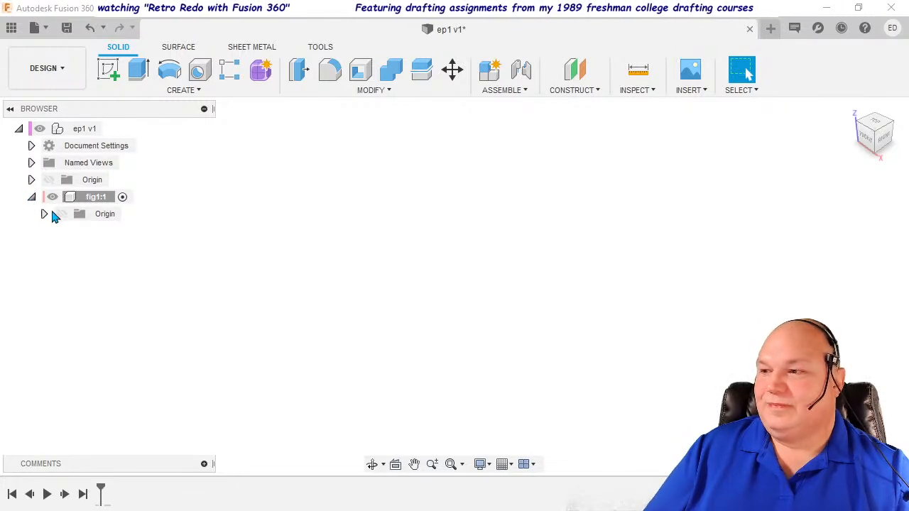
left_click(61, 214)
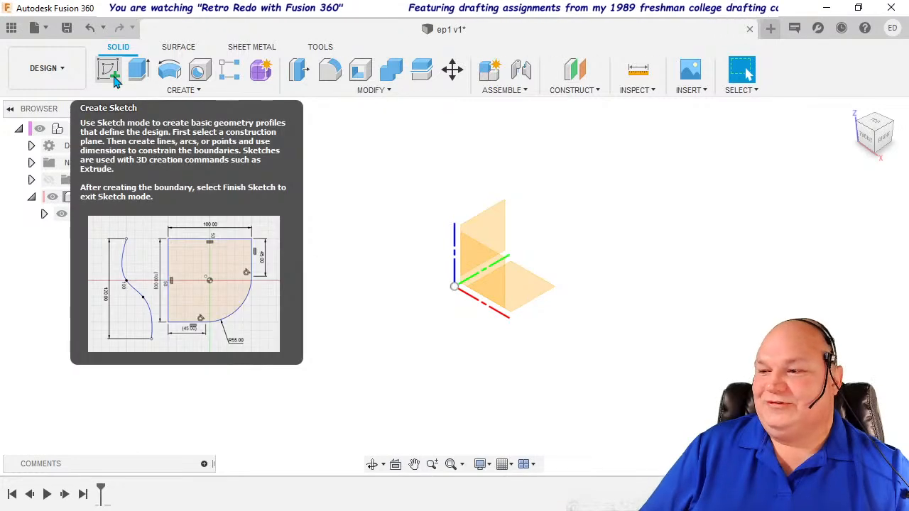
left_click(113, 80)
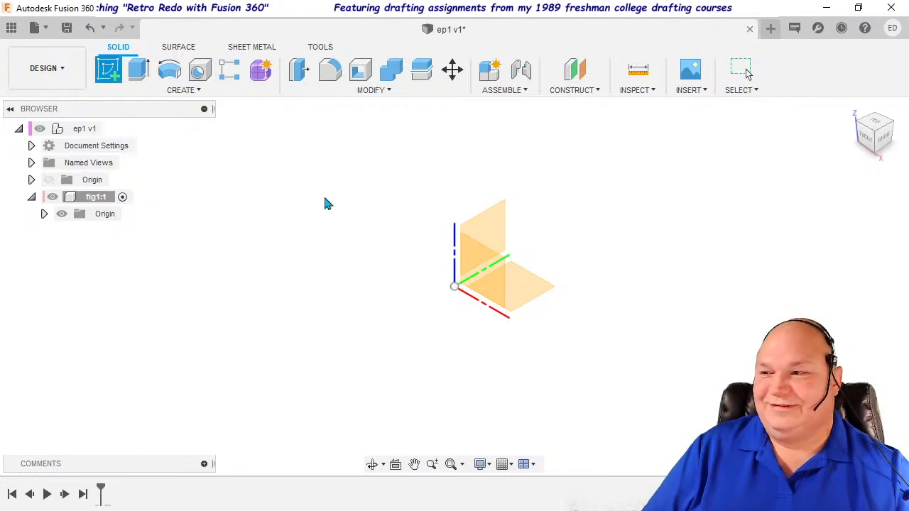
left_click(521, 294)
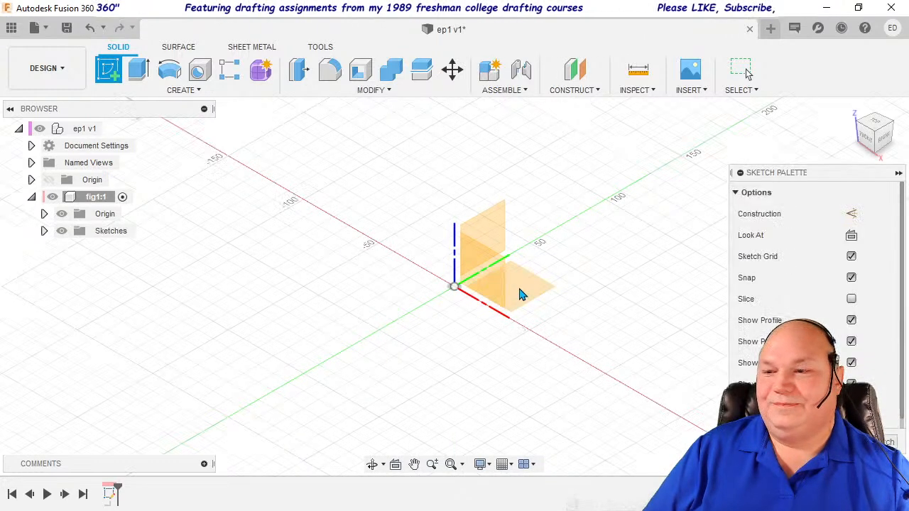
left_click(878, 126)
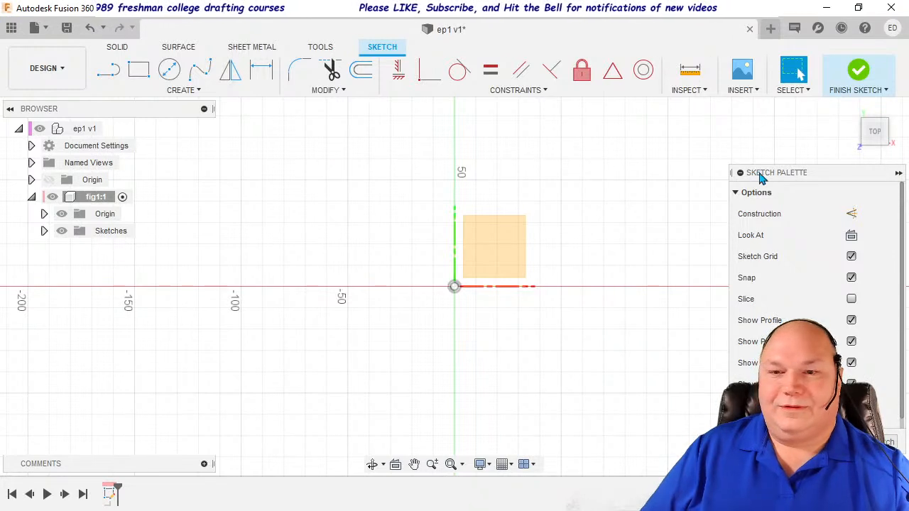
Move the sketch palette next to the browser so it clears the drawing area around the origin.
left_click_drag(784, 178, 649, 133)
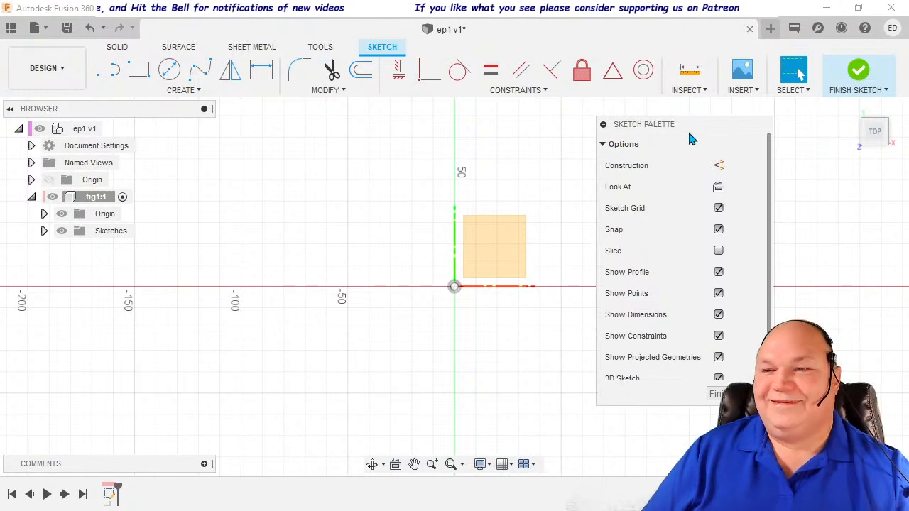
left_click_drag(686, 126, 757, 122)
mouse_move(753, 121)
left_mouse_down()
mouse_move(668, 122)
mouse_move(428, 192)
mouse_move(204, 227)
mouse_move(160, 248)
mouse_move(264, 161)
mouse_move(238, 147)
left_mouse_up()
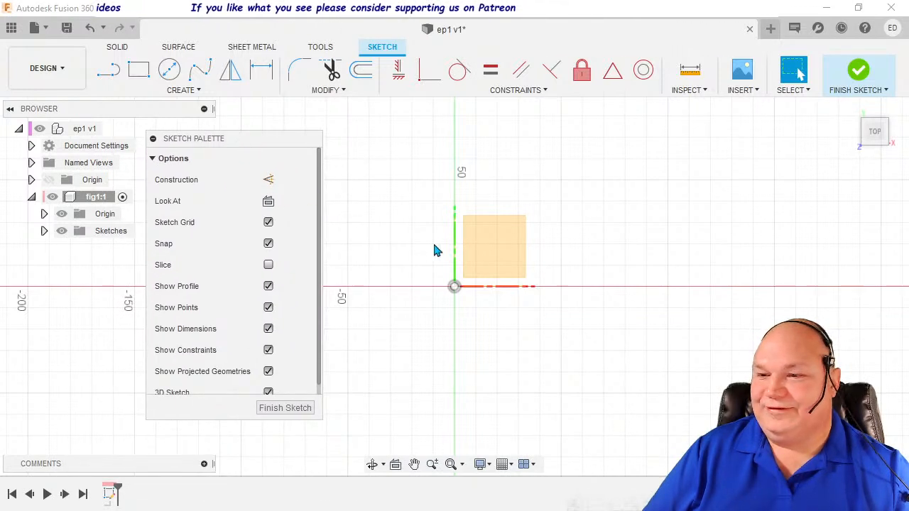
Draw a closed line outline around the origin, about 100 mm wide and 50 mm high, with a 25 by 10 mm lower-right corner notch.
left_click(108, 69)
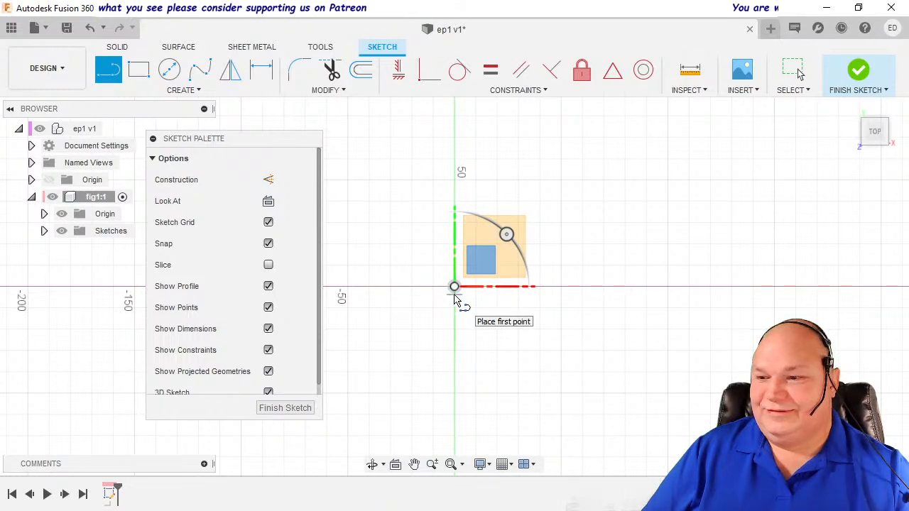
left_click(369, 222)
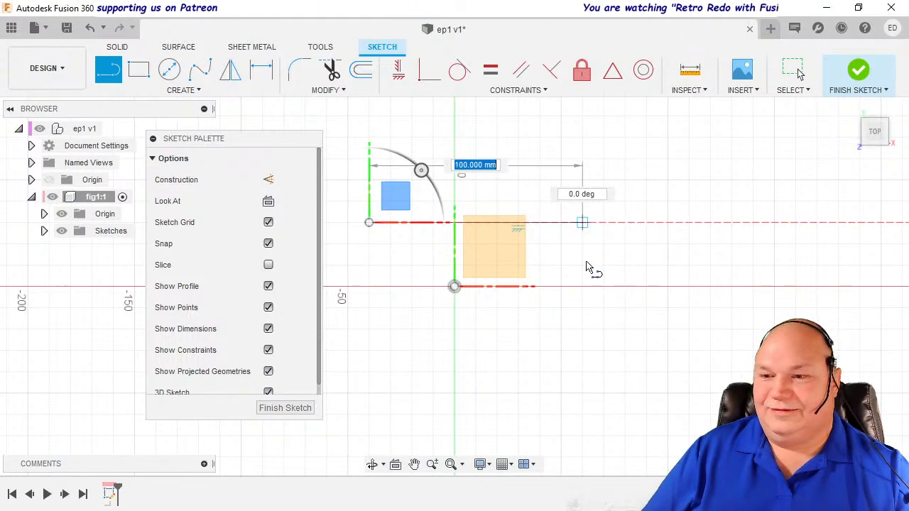
left_click(583, 222)
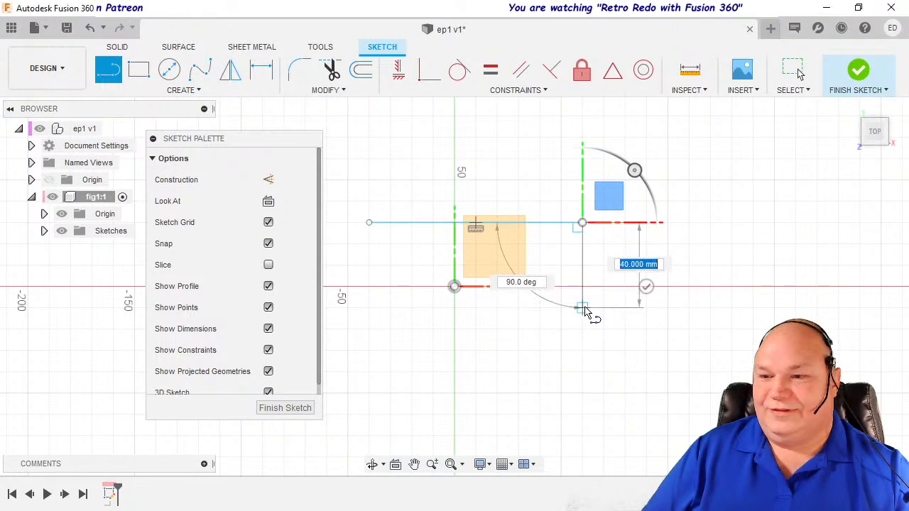
left_click(582, 307)
left_click(529, 308)
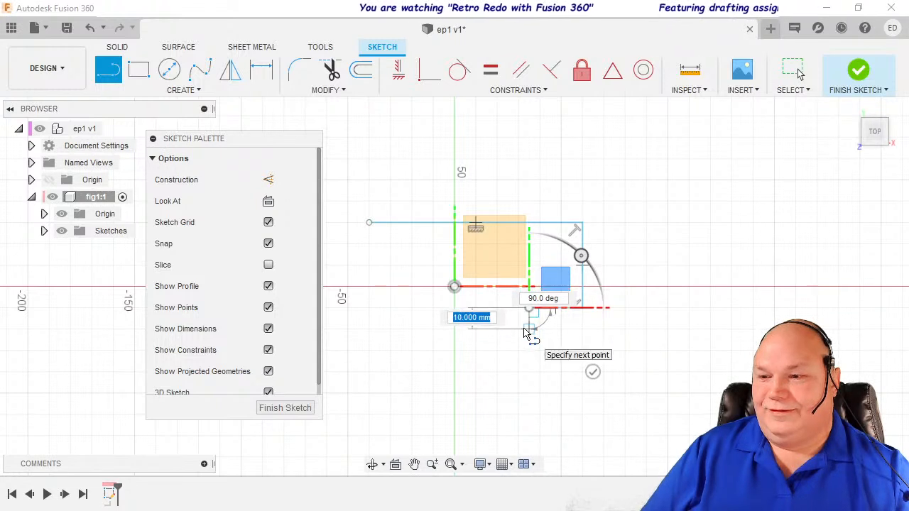
left_click(528, 329)
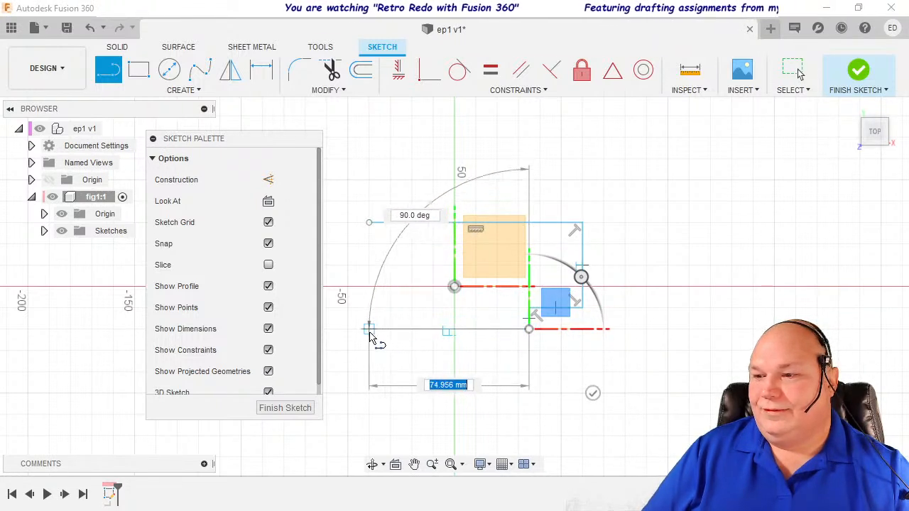
left_click(369, 329)
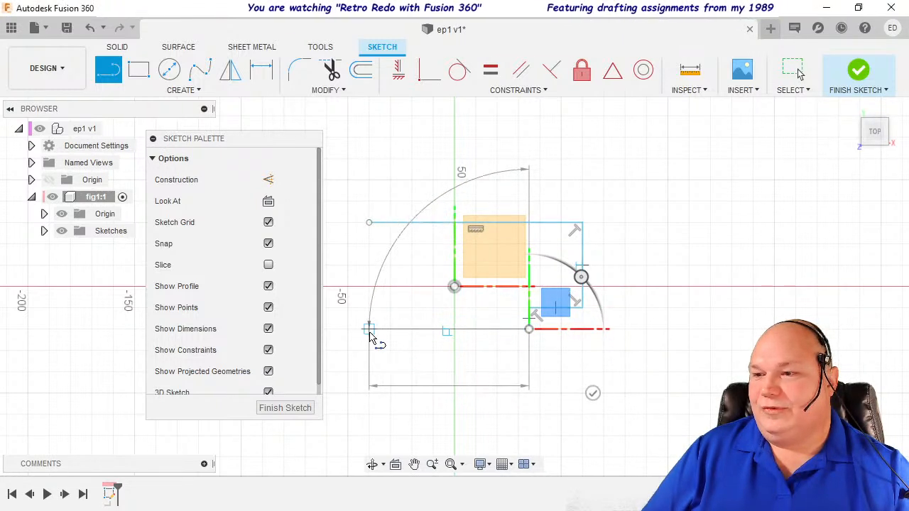
left_click(370, 222)
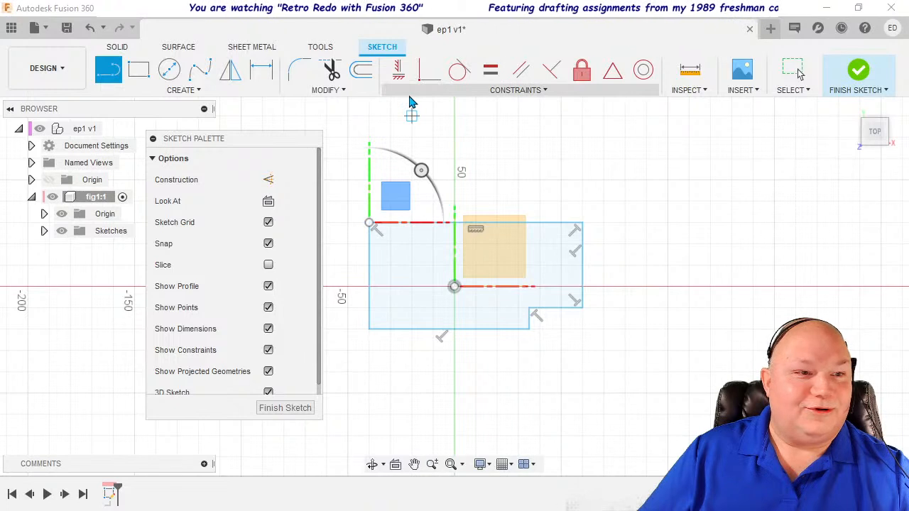
Dimension the vertical distance between the notch's horizontal edge and the outline's bottom edge at 10 mm.
left_click(262, 75)
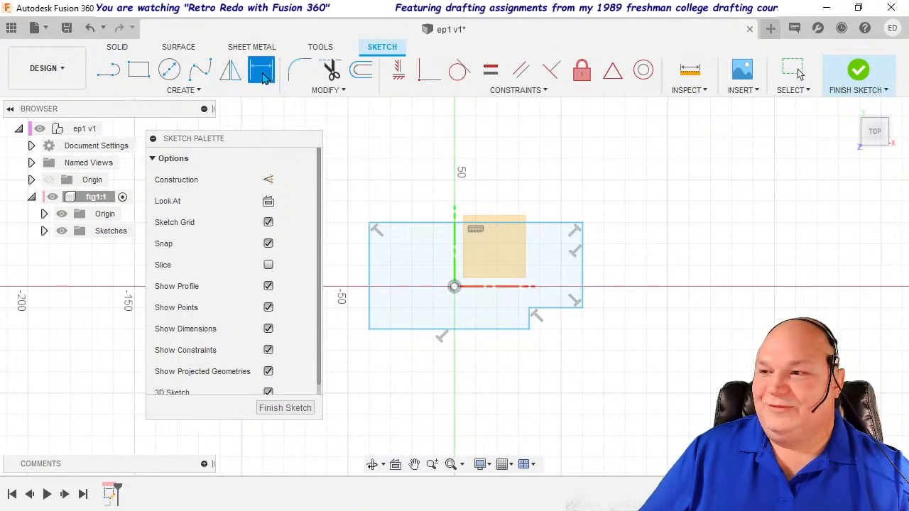
left_click(539, 312)
left_click(524, 329)
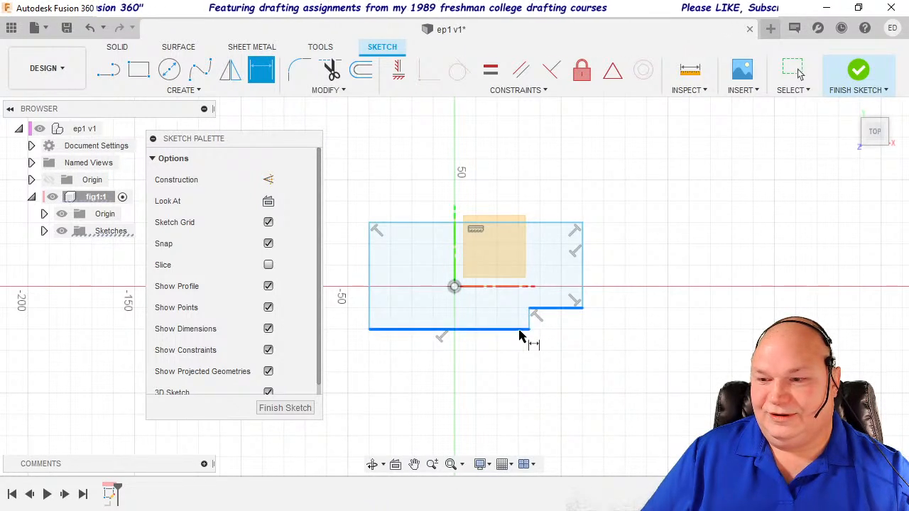
left_click(603, 335)
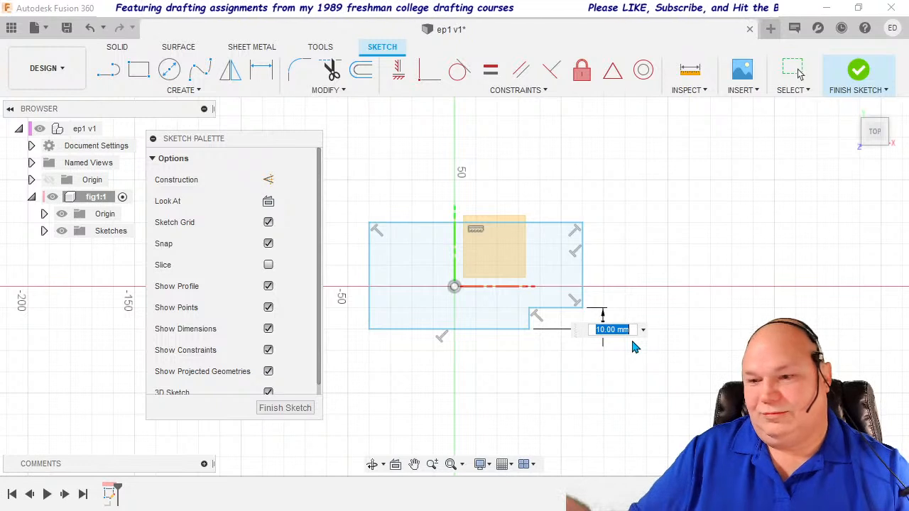
key("Return")
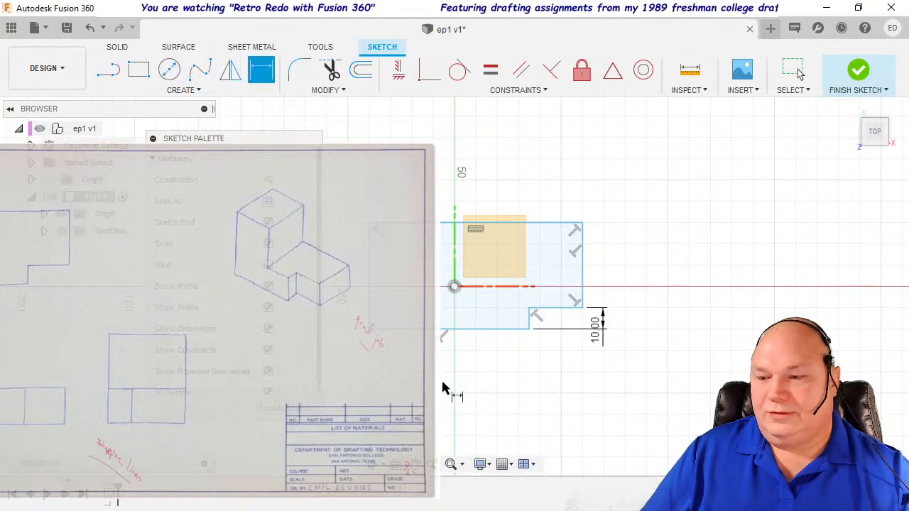
middle_click_drag(443, 383, 448, 386, "shift")
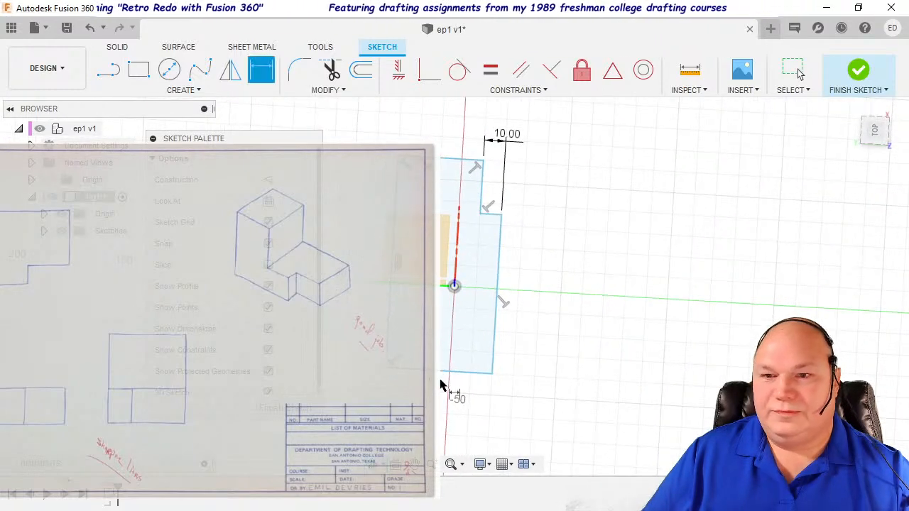
left_click(878, 134)
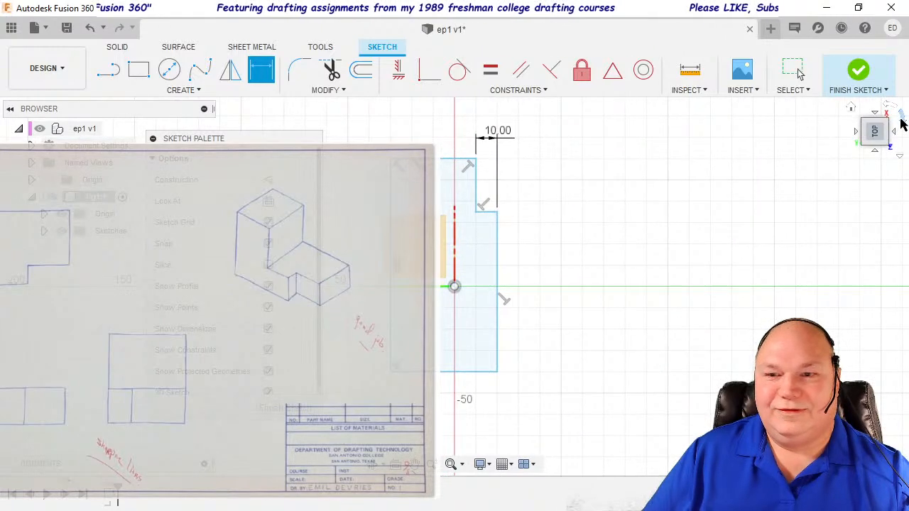
left_click(901, 123)
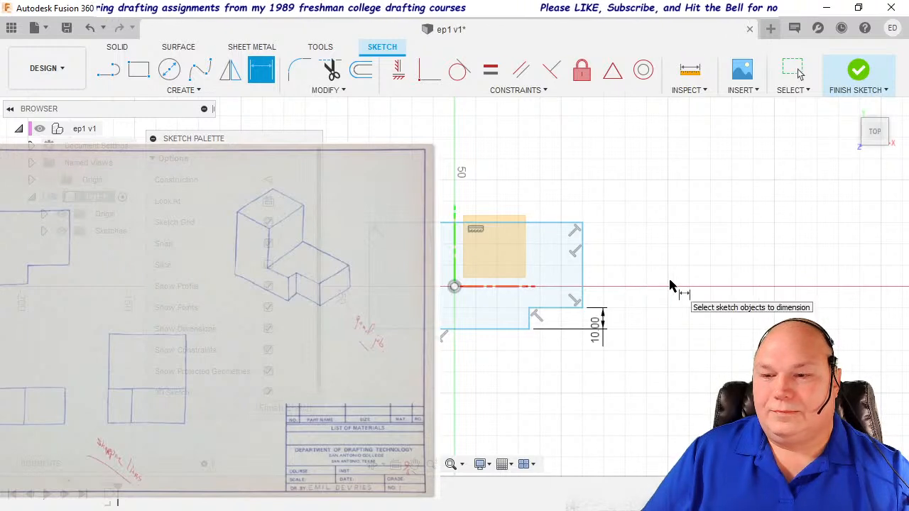
Dimension the vertical distance between the outline's top edge and the notch's horizontal edge at 40 mm.
key("Escape")
mouse_move(635, 279)
middle_mouse_down()
mouse_move(814, 274)
mouse_move(775, 221)
middle_mouse_up()
key("d")
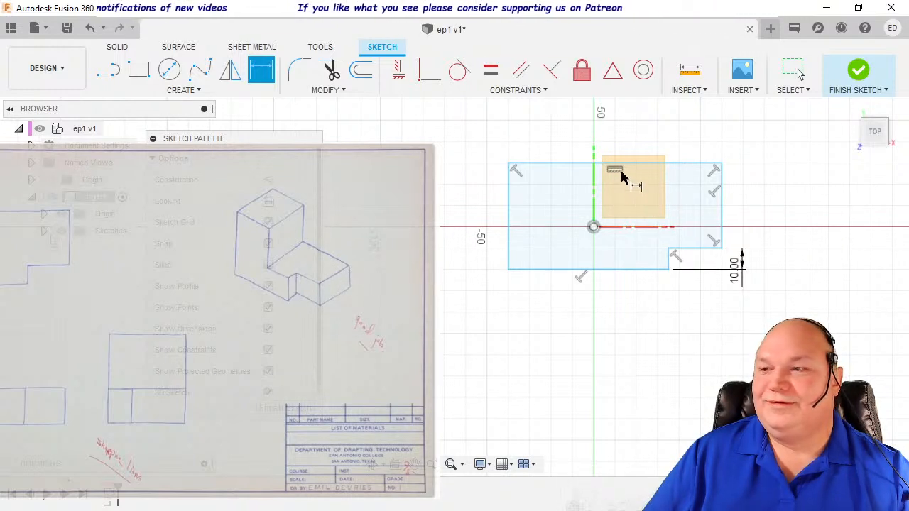
left_click(687, 164)
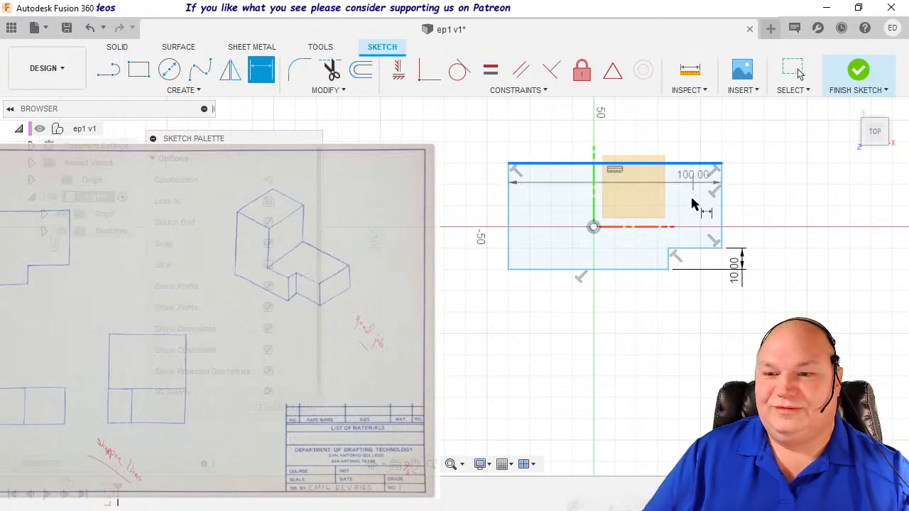
left_click(700, 248)
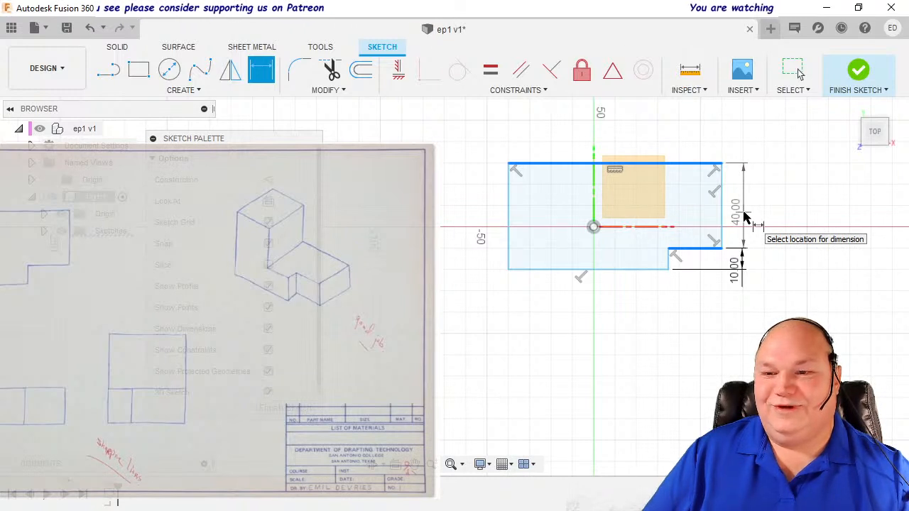
left_click(744, 214)
key("Return")
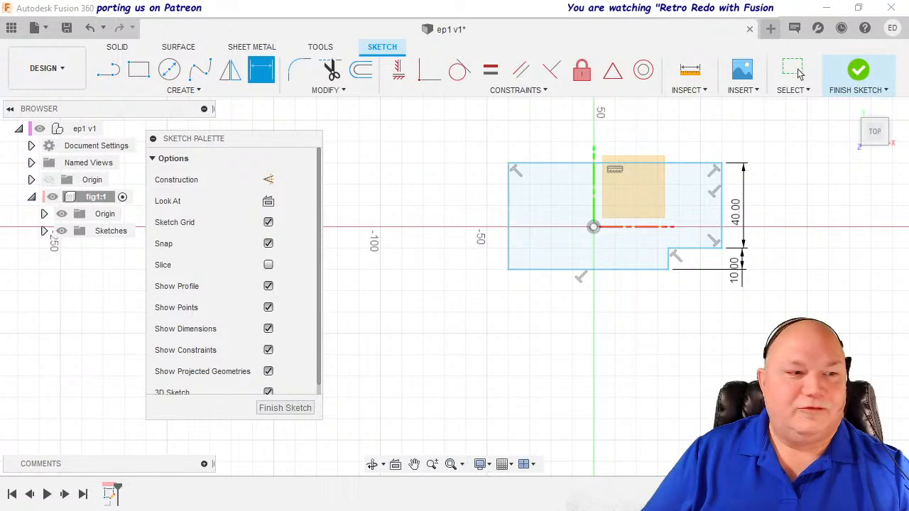
Dimension the outline's overall width between its left and right edges at 60 mm, placed above the outline.
left_click(511, 211)
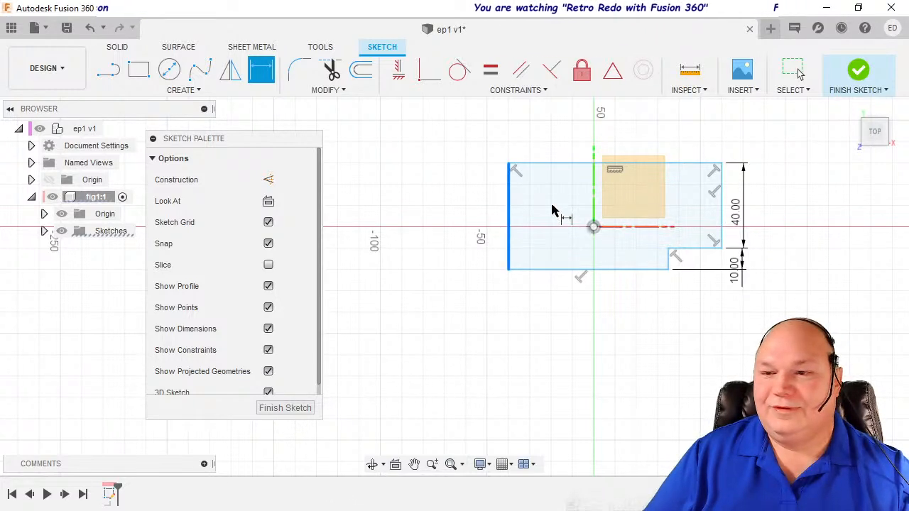
left_click(724, 208)
left_click(648, 138)
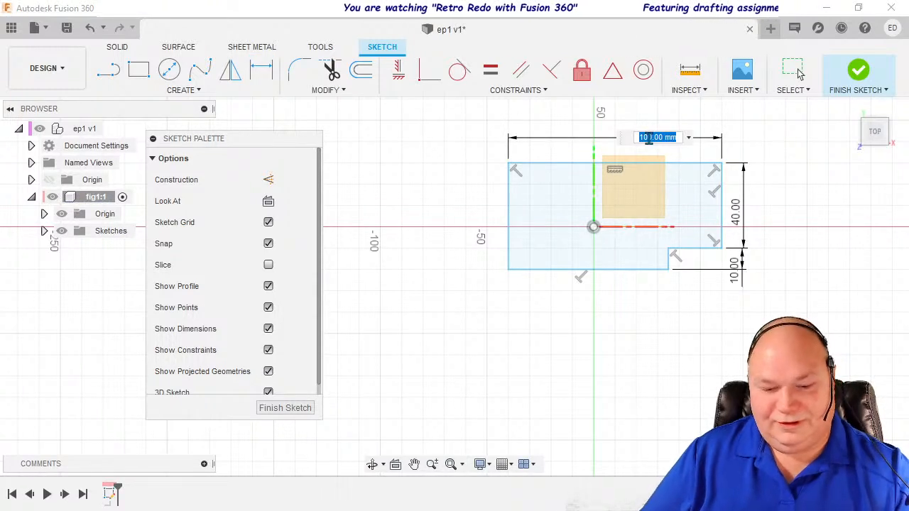
type("60")
key("Return")
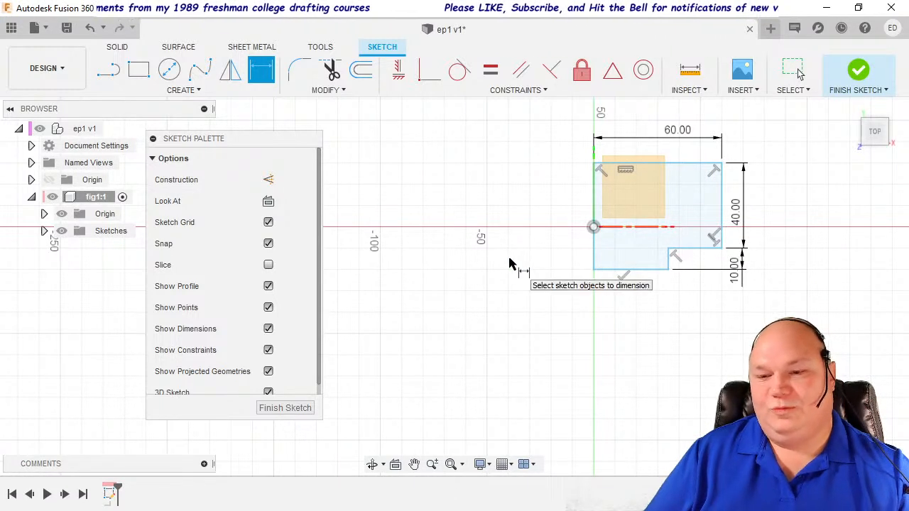
Set the outline's overall width dimension to 90 mm.
double_click(677, 131)
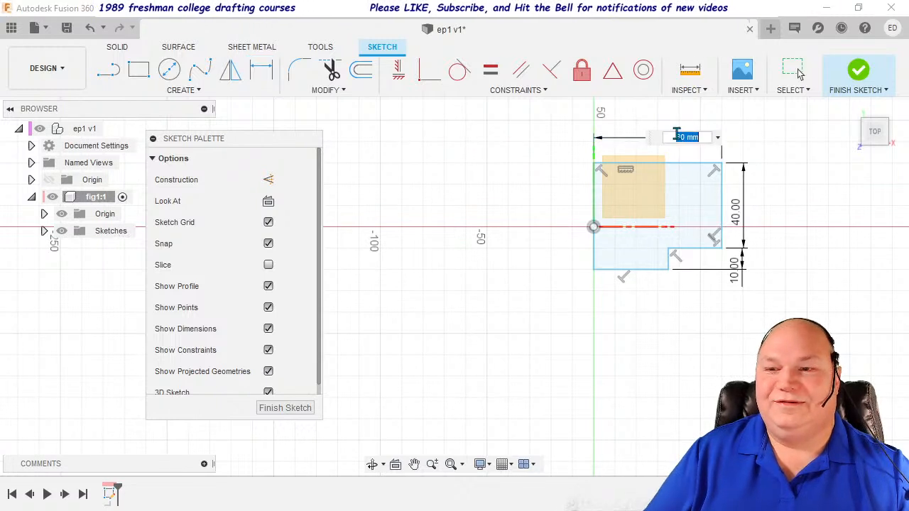
type("90")
key("Return")
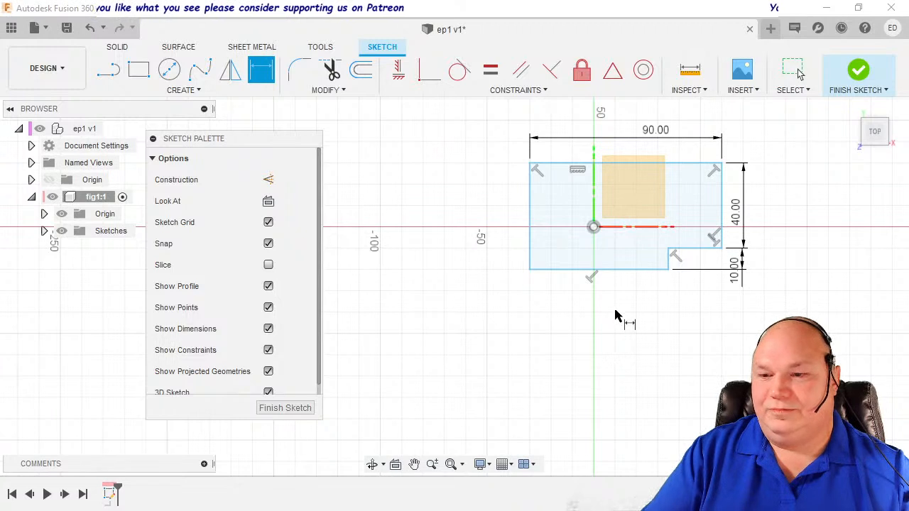
Dimension the notch's horizontal width at 30 mm below the outline and move the notch's 10 mm dimension text down clear of the outline.
left_click(671, 262)
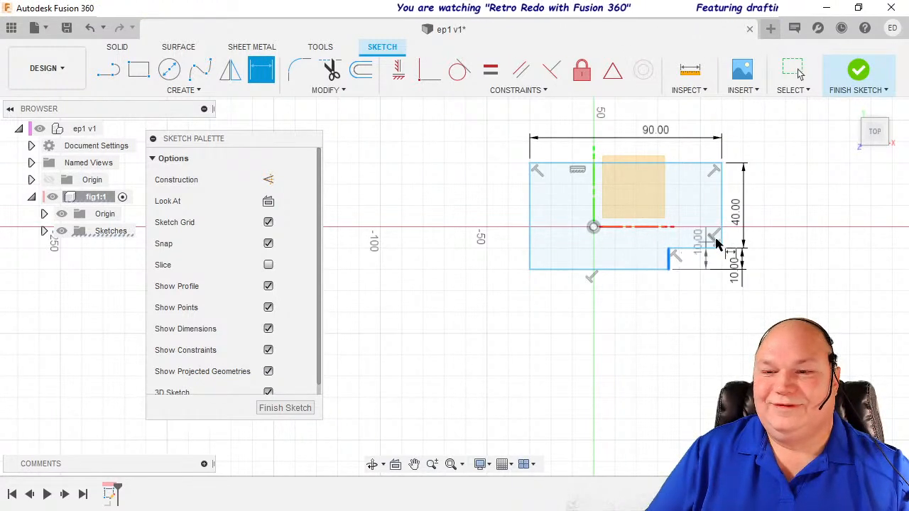
left_click(721, 240)
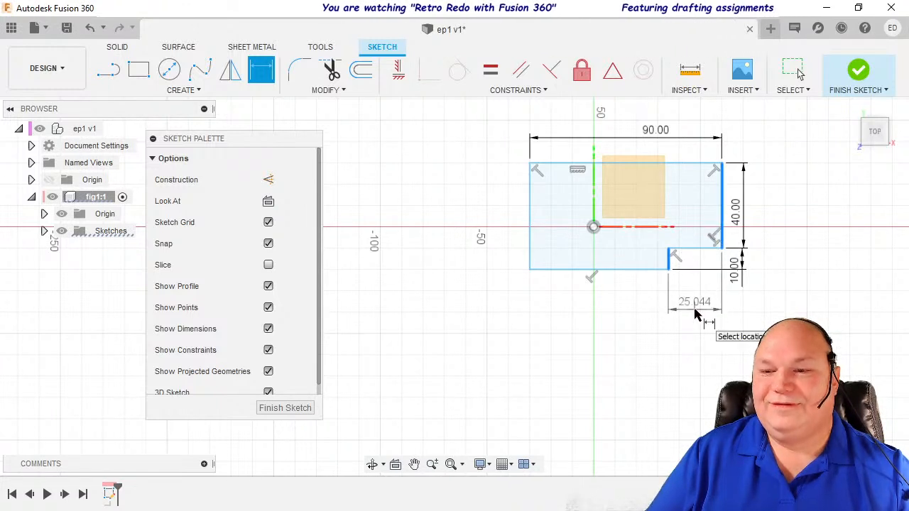
left_click(699, 315)
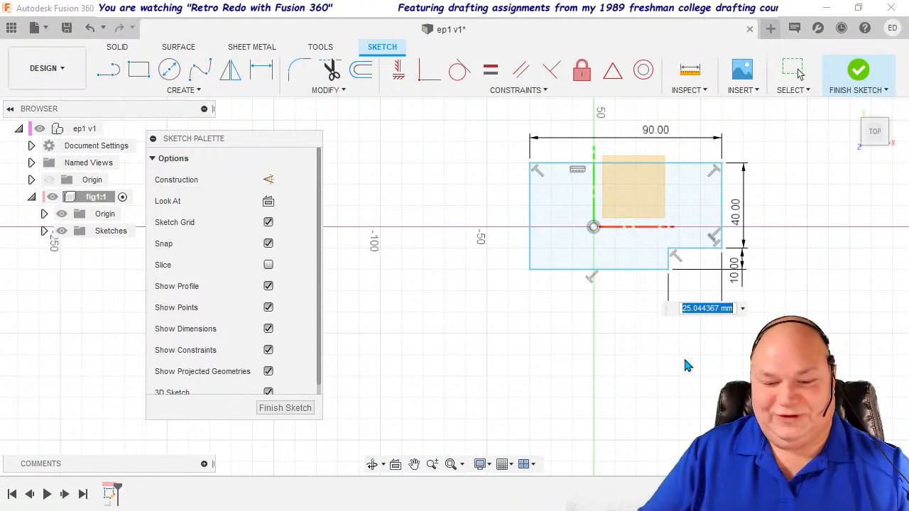
type("30")
key("Return")
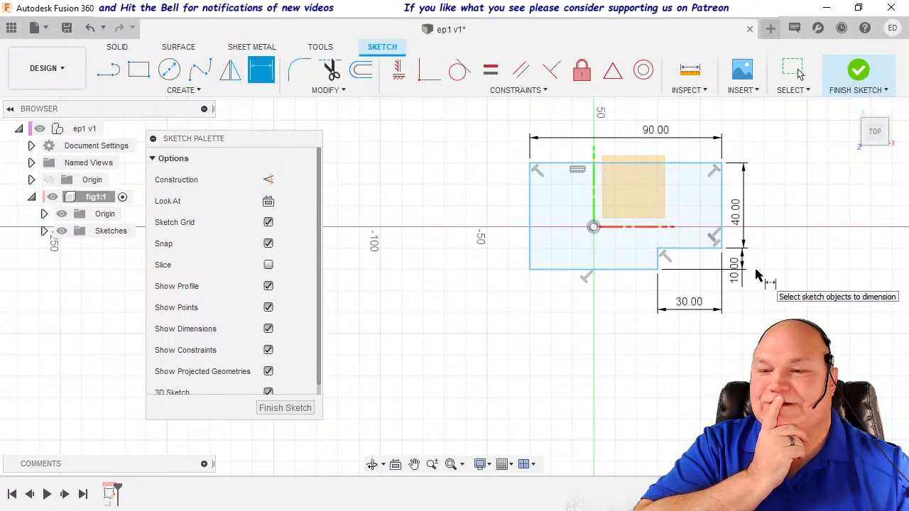
left_click_drag(732, 276, 752, 300)
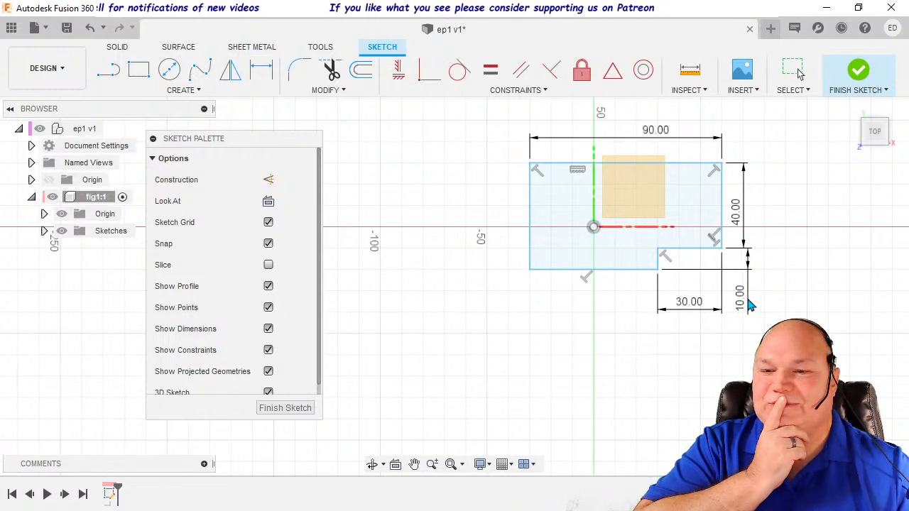
Try to dimension the full height of the outline's left edge without adding a driven dimension.
key("d")
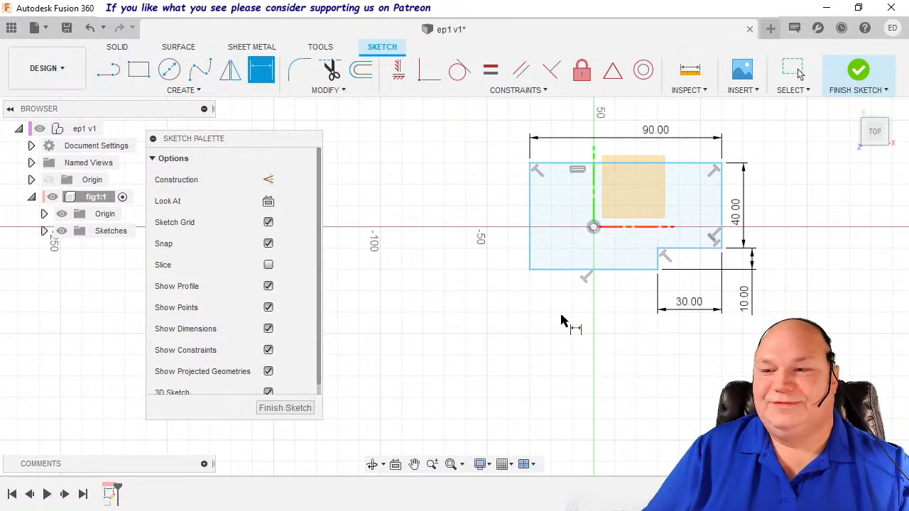
left_click(528, 245)
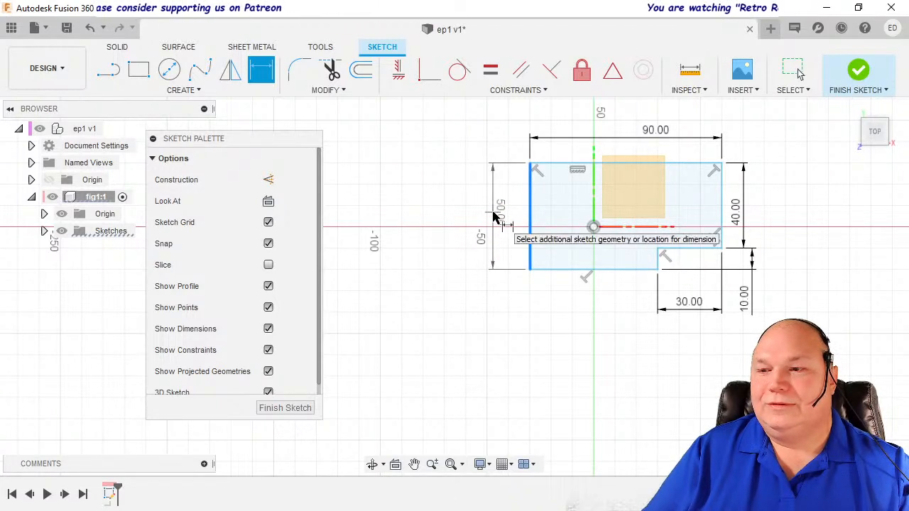
left_click(495, 216)
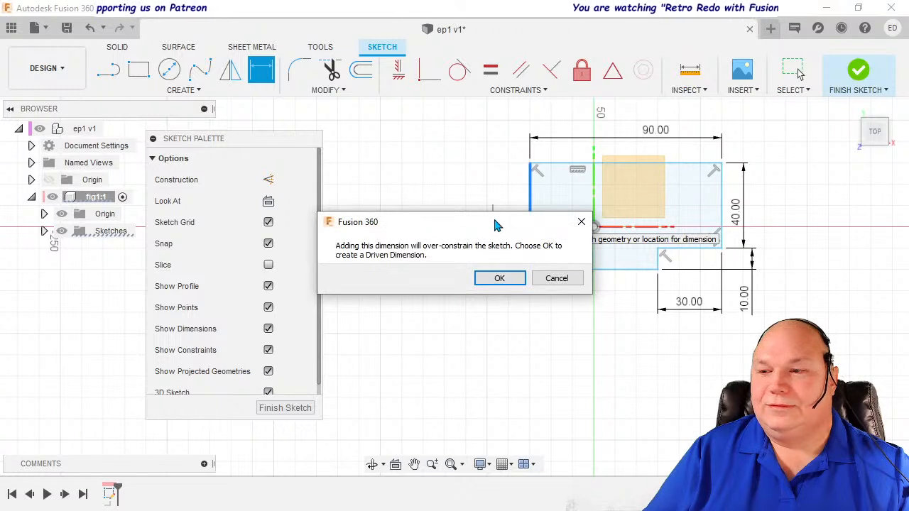
left_click(567, 281)
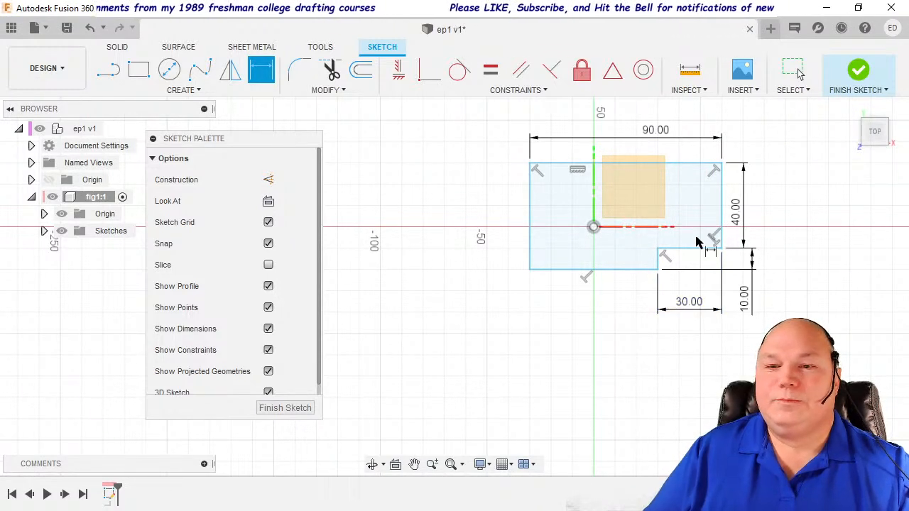
Finish the sketch and orient the model to an enlarged isometric view from the front, right and top, with the Z axis upright.
left_click(274, 415)
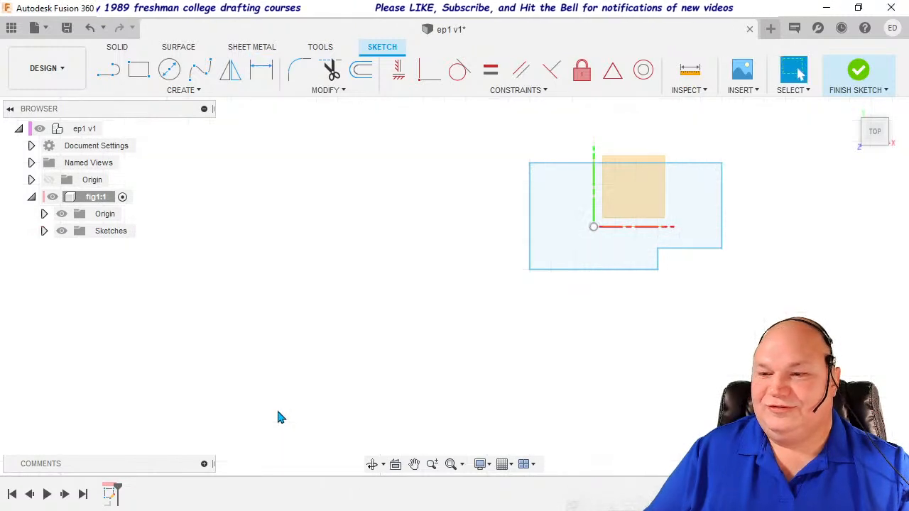
left_click(886, 125)
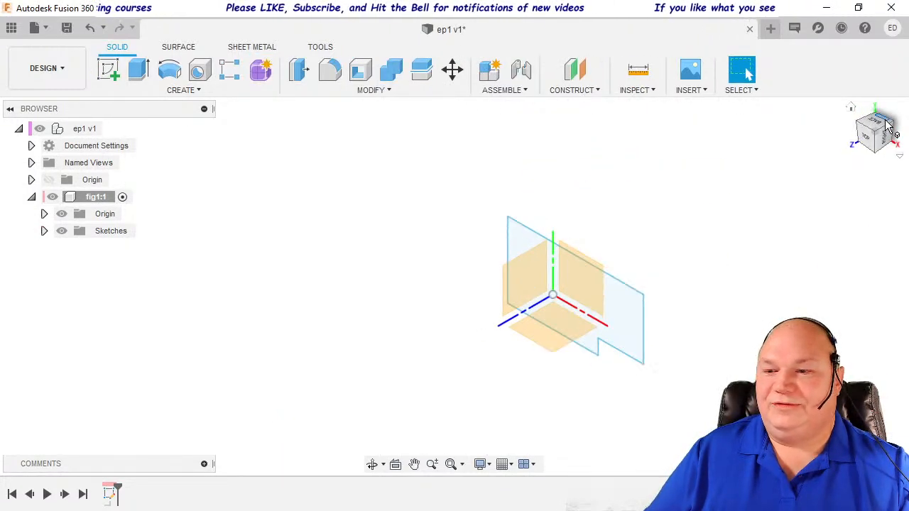
left_click(877, 158)
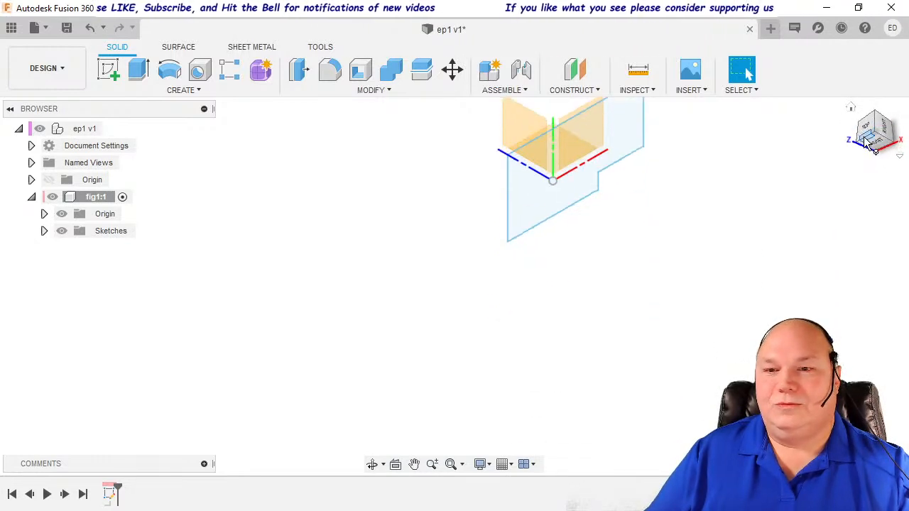
left_click(863, 147)
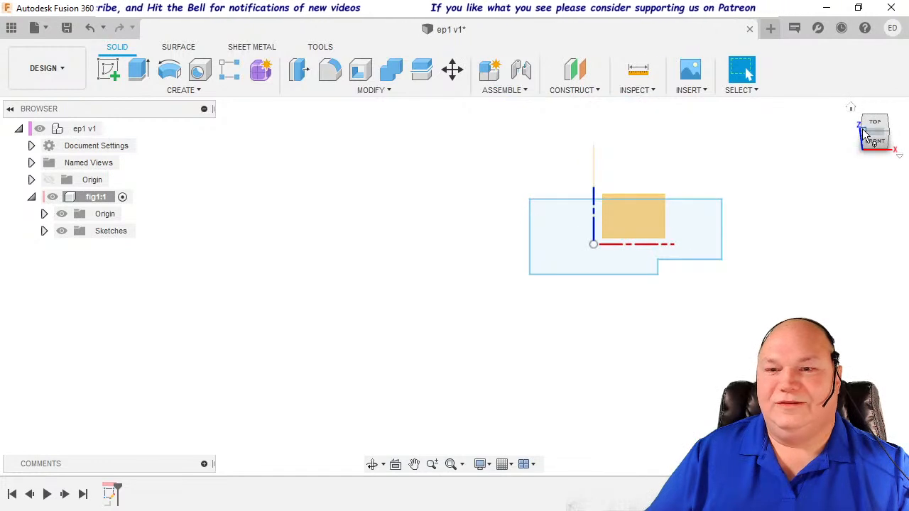
left_click(865, 135)
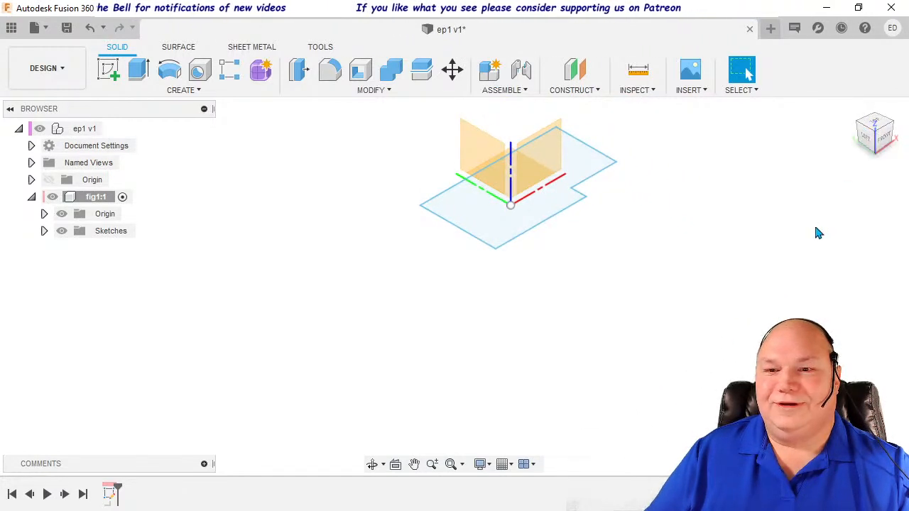
left_click(857, 128)
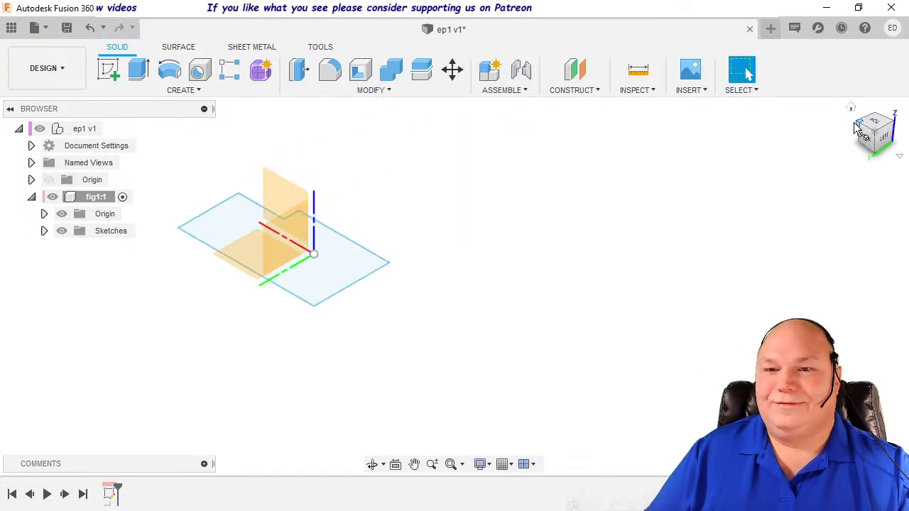
left_click(857, 127)
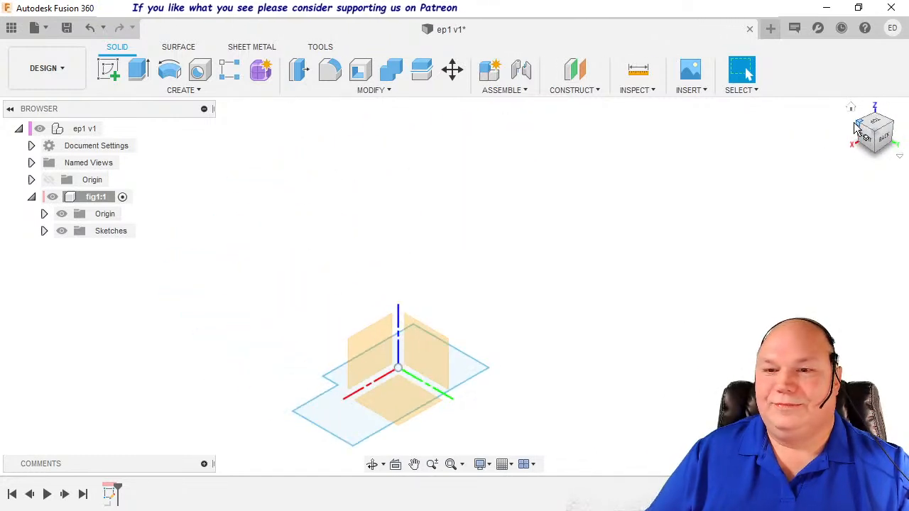
left_click(860, 127)
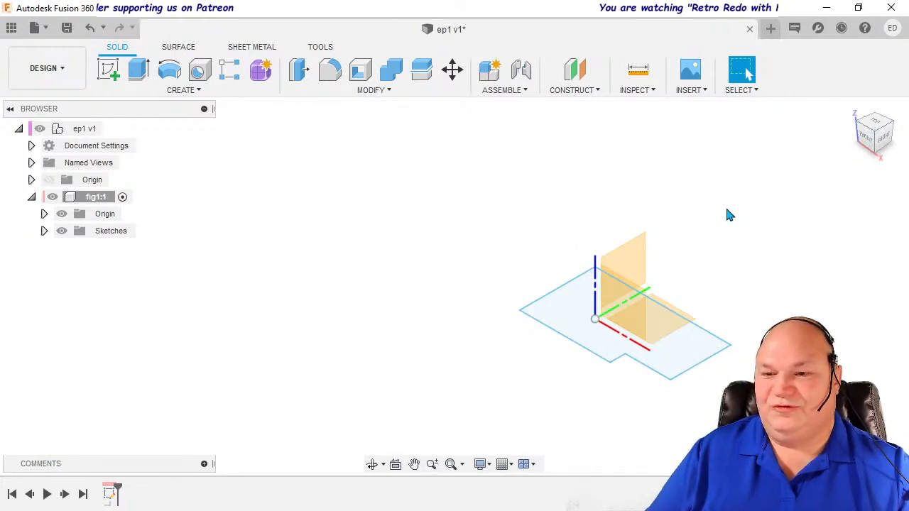
mouse_move(725, 210)
middle_mouse_down("shift")
mouse_move(724, 220)
mouse_move(716, 205)
mouse_move(734, 196)
mouse_move(724, 205)
middle_mouse_up("shift")
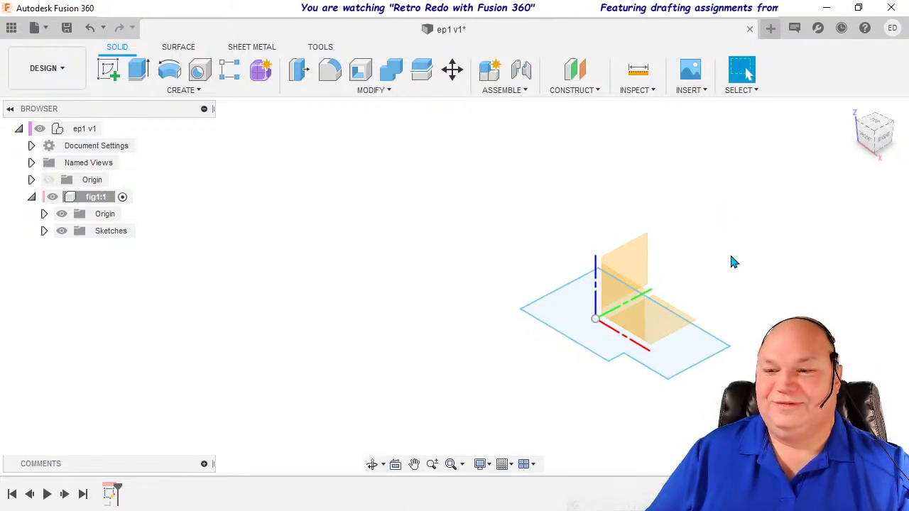
middle_click_drag(732, 261, 646, 237)
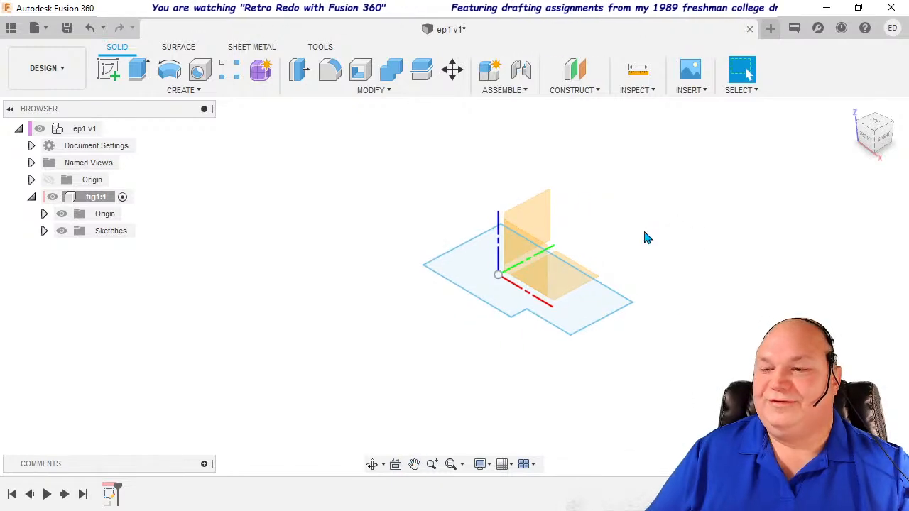
scroll(644, 248, "up", 4)
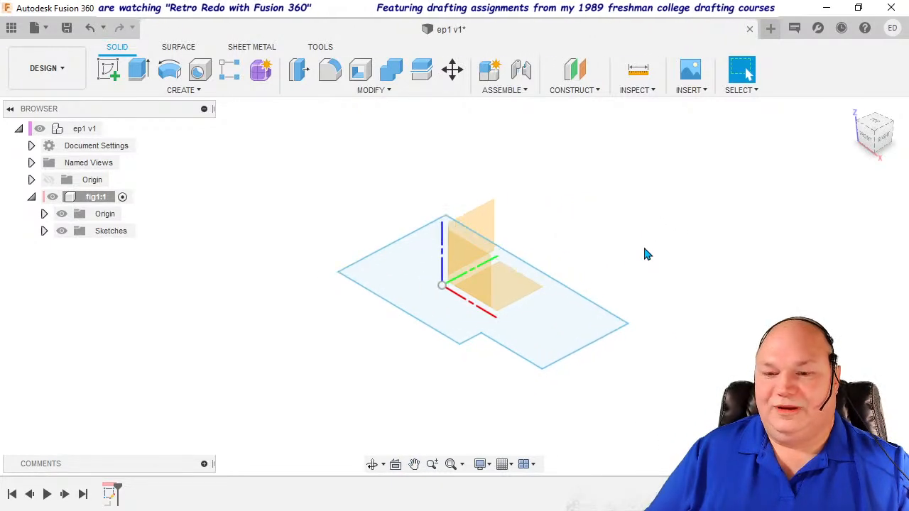
scroll(644, 250, "up", 1)
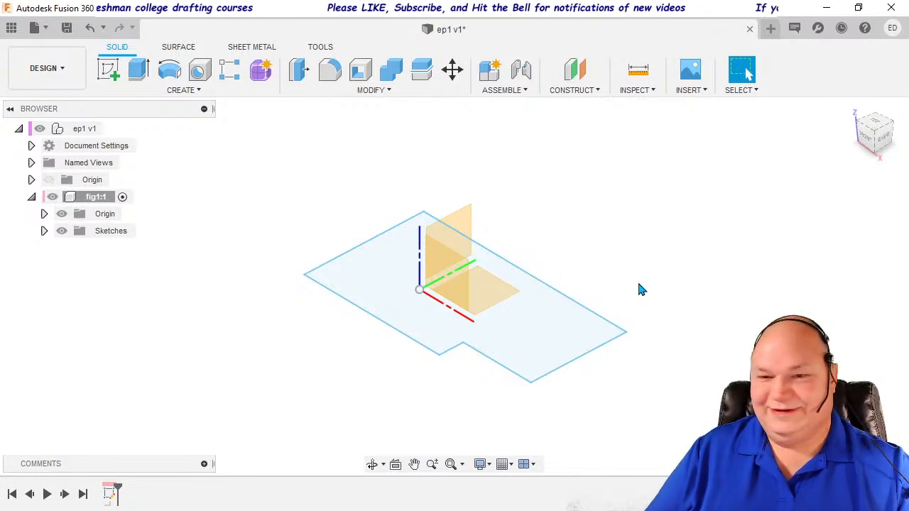
Extrude the notched profile 20 mm upward as a new body.
left_click(520, 345)
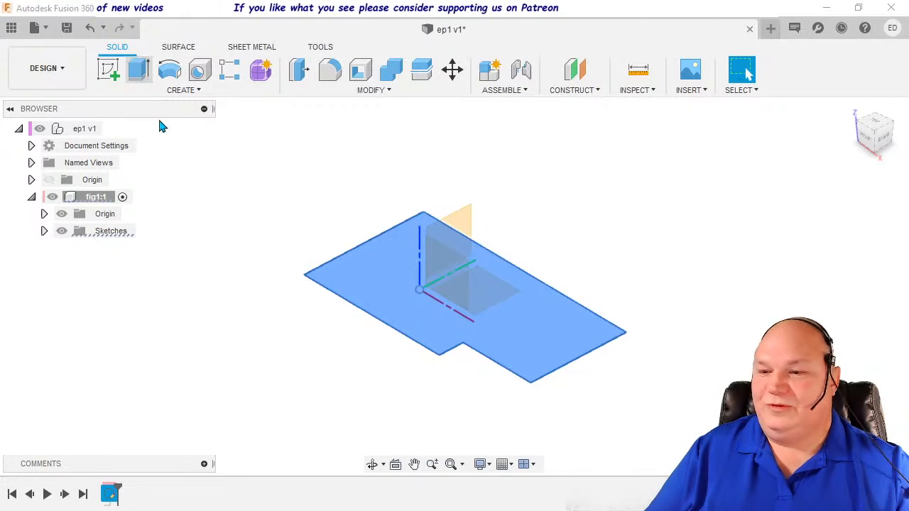
key("e")
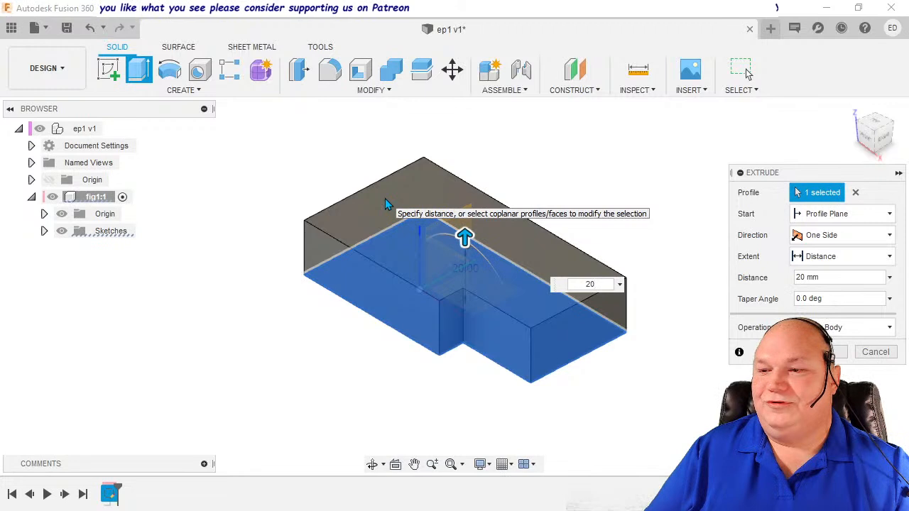
key("Return")
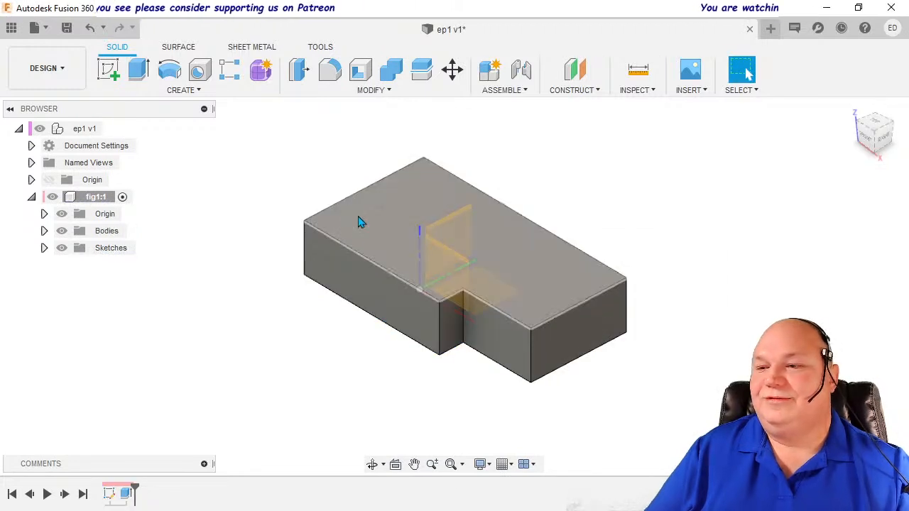
Hide the fig1 component's origin planes and expand its Sketches folder.
left_click(62, 218)
left_click(62, 215)
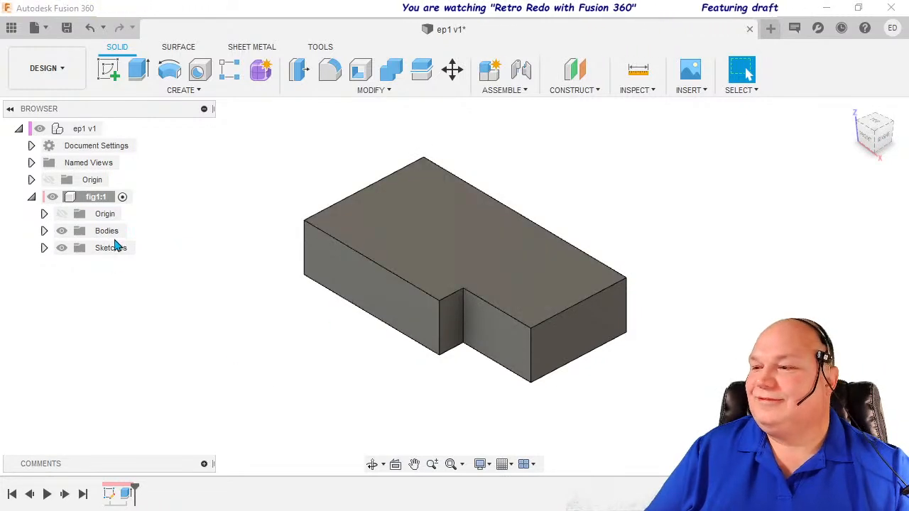
left_click(44, 248)
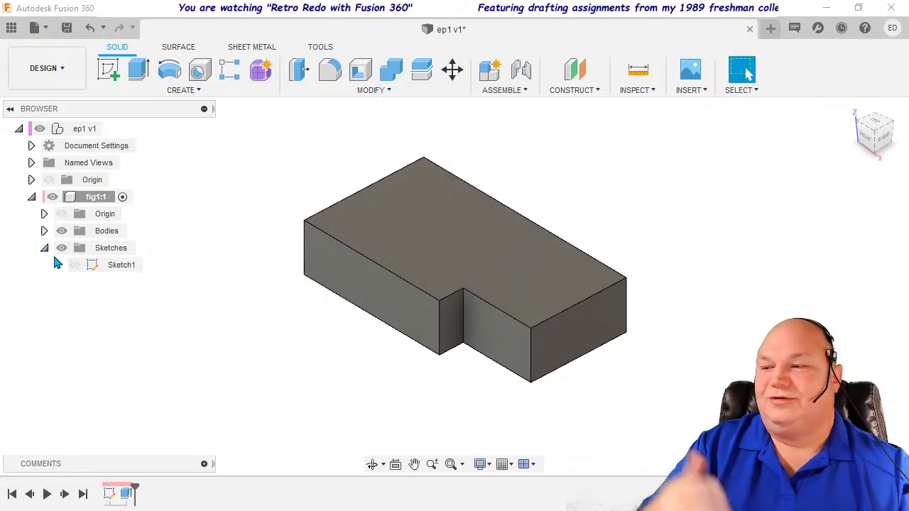
Make Sketch1 visible and split its outline with a vertical 50 mm line through the origin, from the upper edge to the lower edge.
left_click(74, 265)
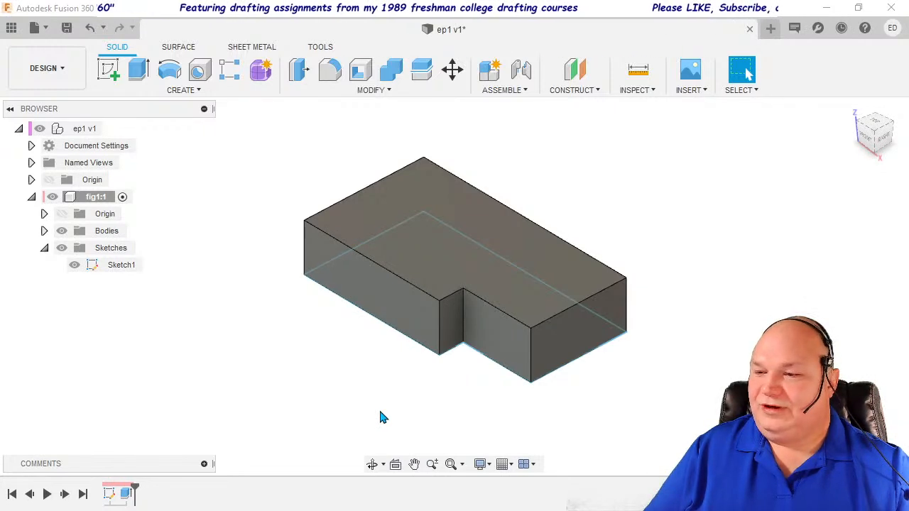
left_click(110, 495)
double_click(110, 495)
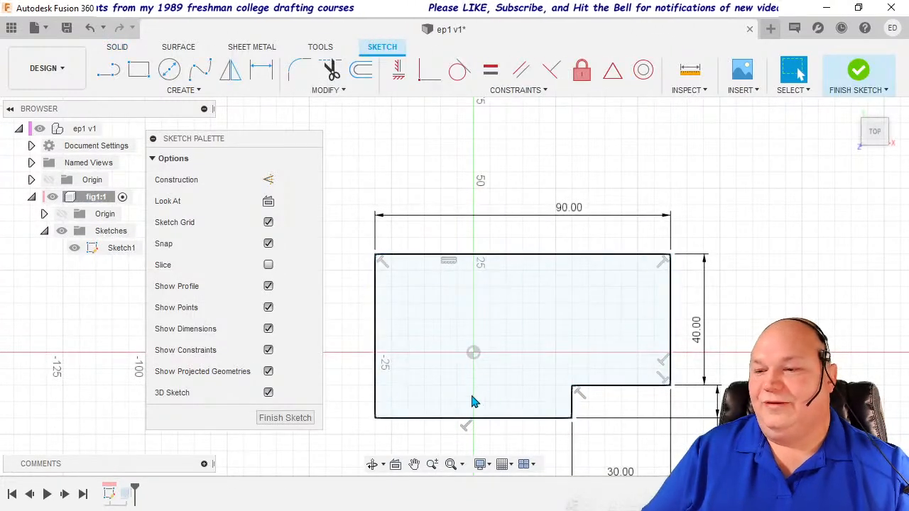
left_click(107, 69)
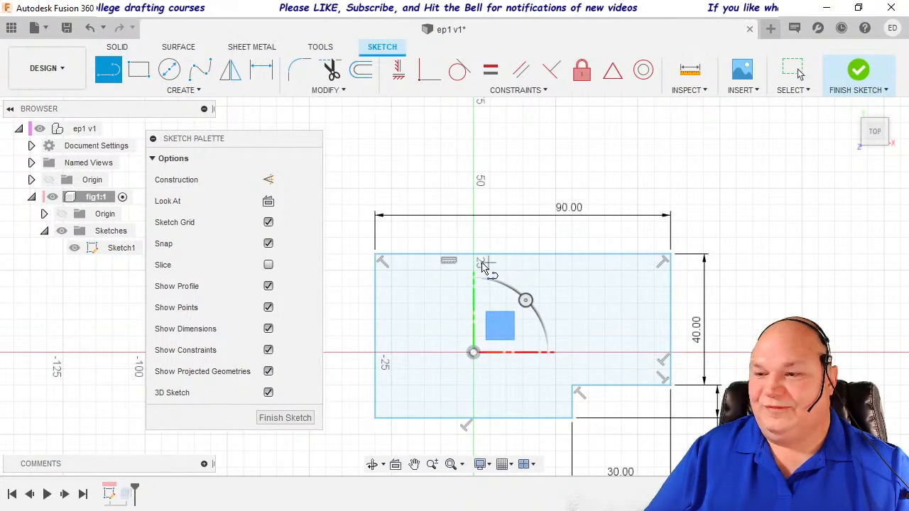
left_click(472, 254)
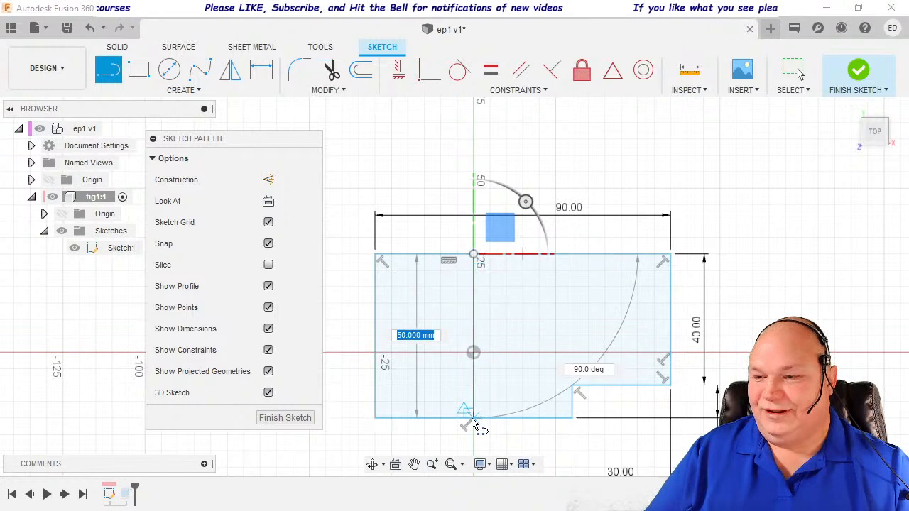
left_click(472, 417)
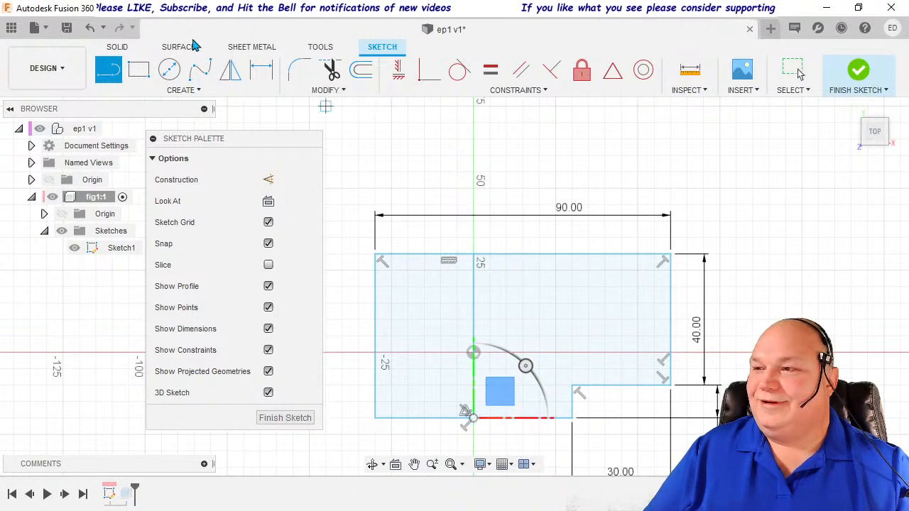
Add a driven dimension between the outline's left edge and the vertical dividing line, placed above the outline, and finish the sketch.
left_click(261, 69)
left_click(476, 300)
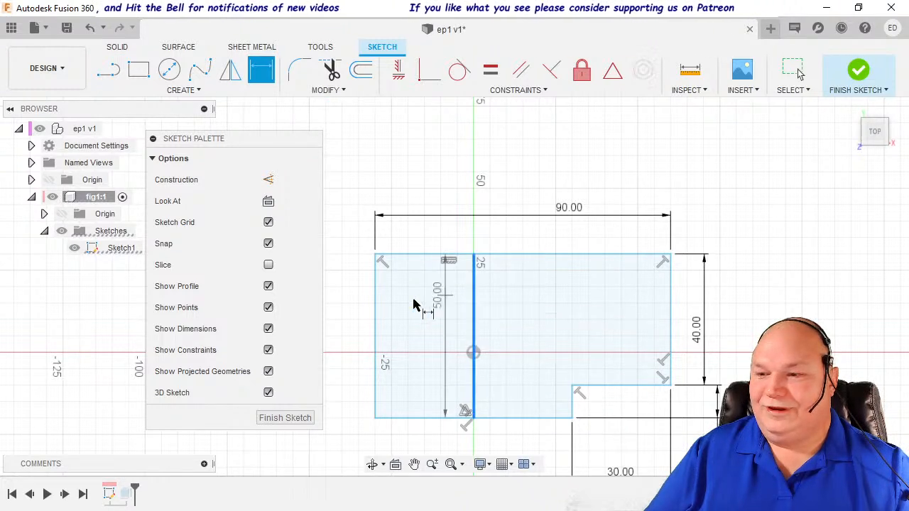
left_click(374, 310)
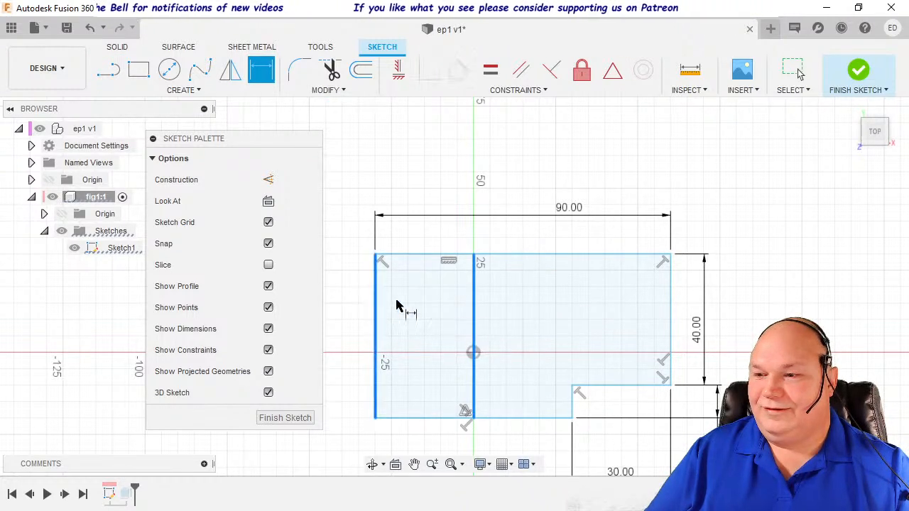
left_click(436, 182)
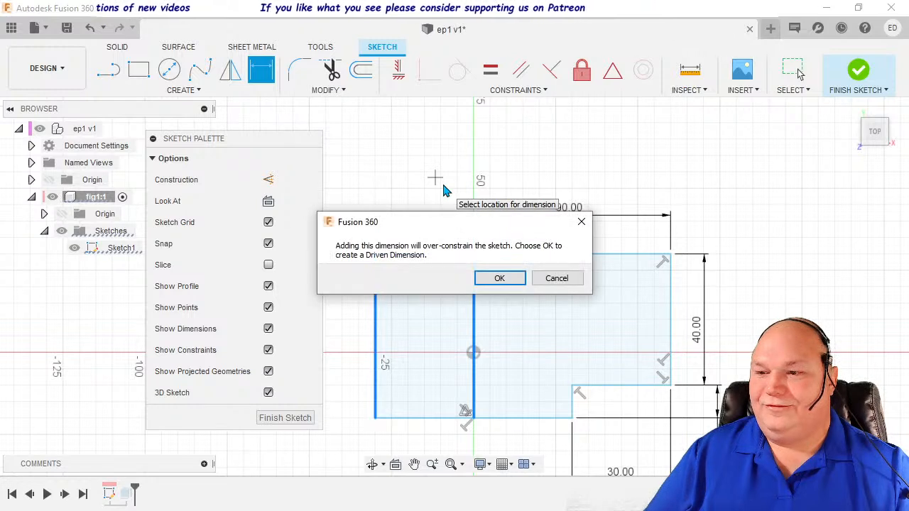
left_click(516, 283)
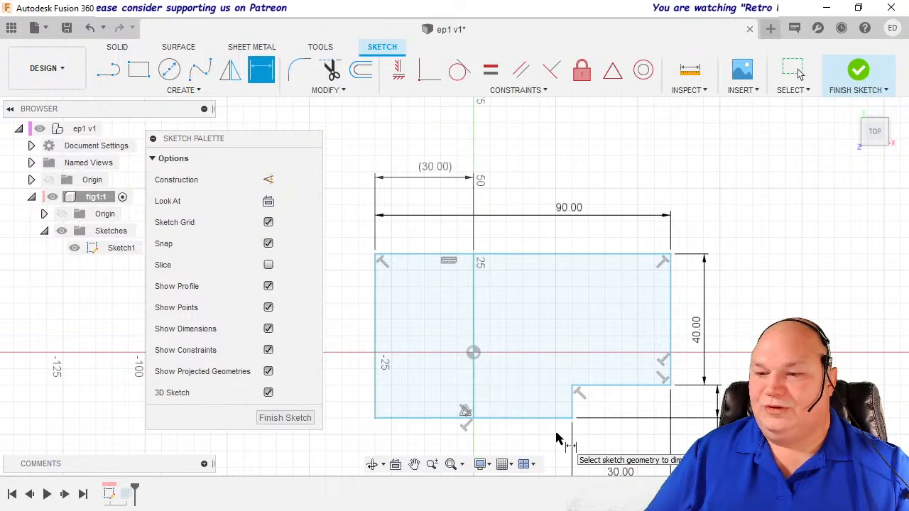
left_click(296, 420)
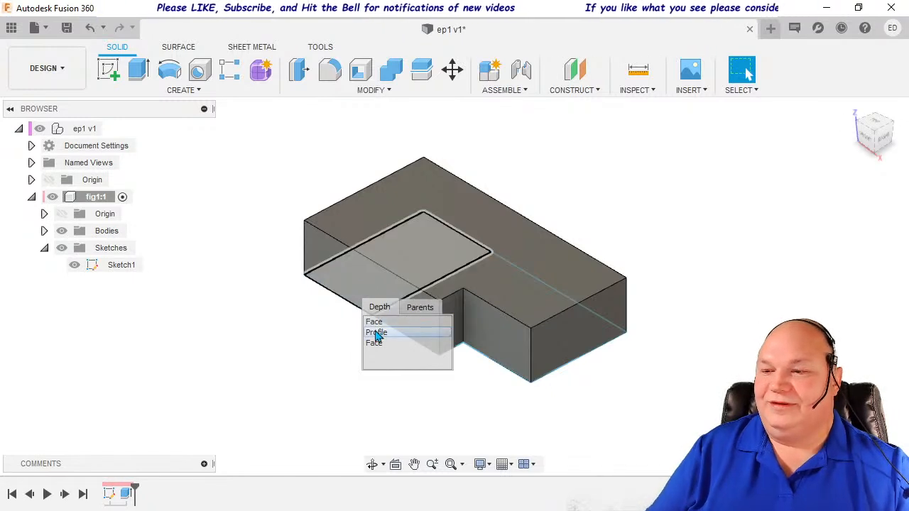
Extrude the sketch's left rectangular profile 60 mm upward from its profile plane, joining it to the base body.
left_click(376, 333)
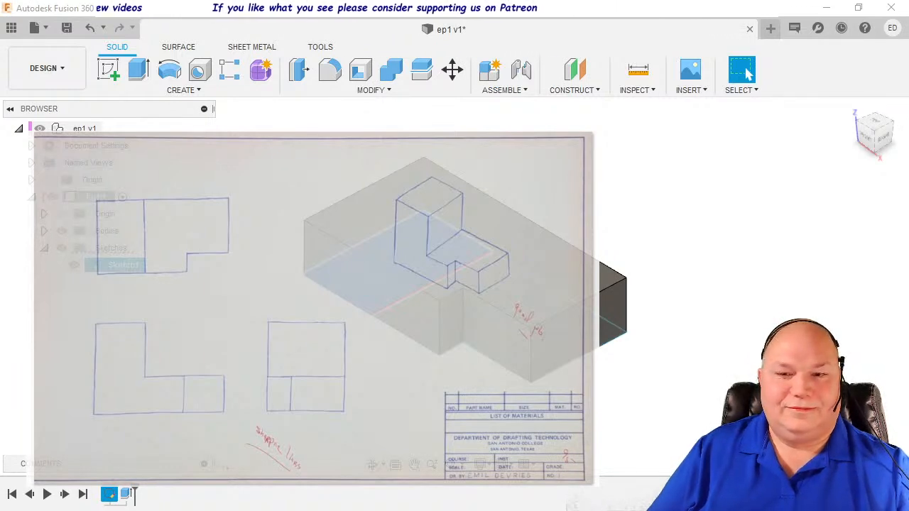
left_click(431, 376)
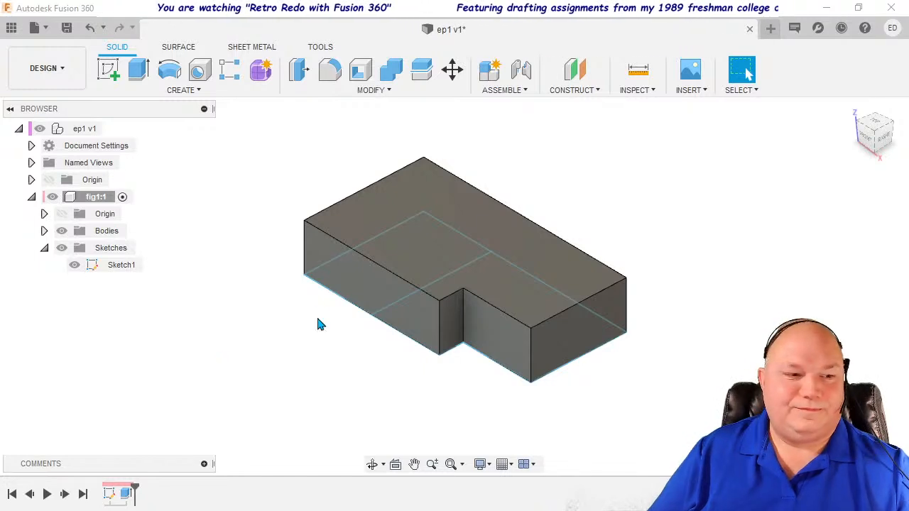
left_click(375, 278)
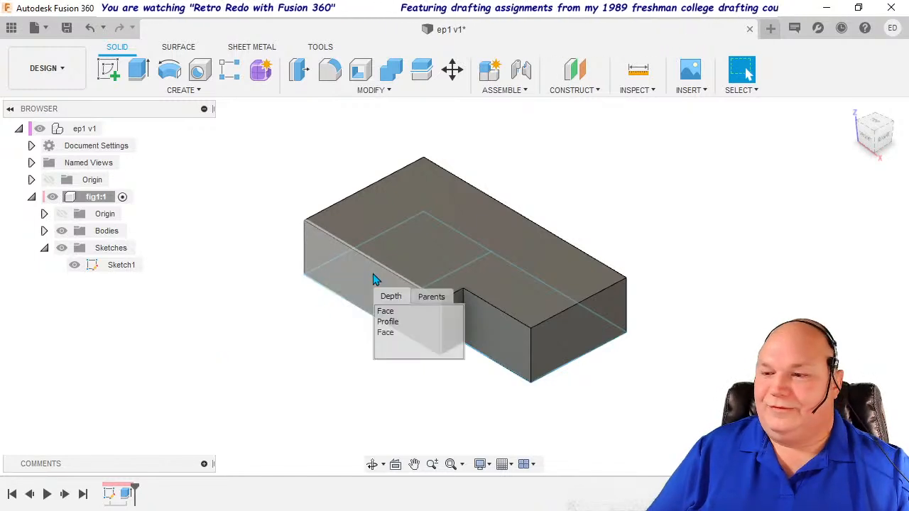
left_click(387, 323)
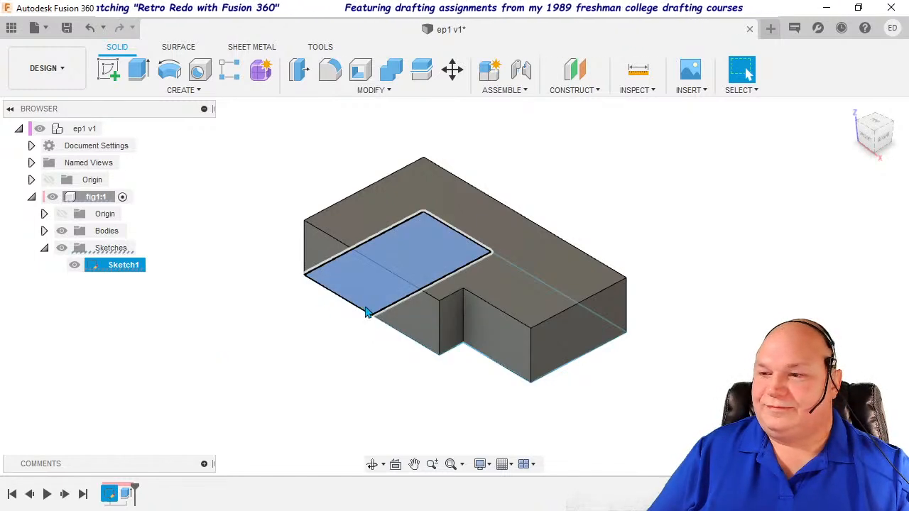
left_click(138, 69)
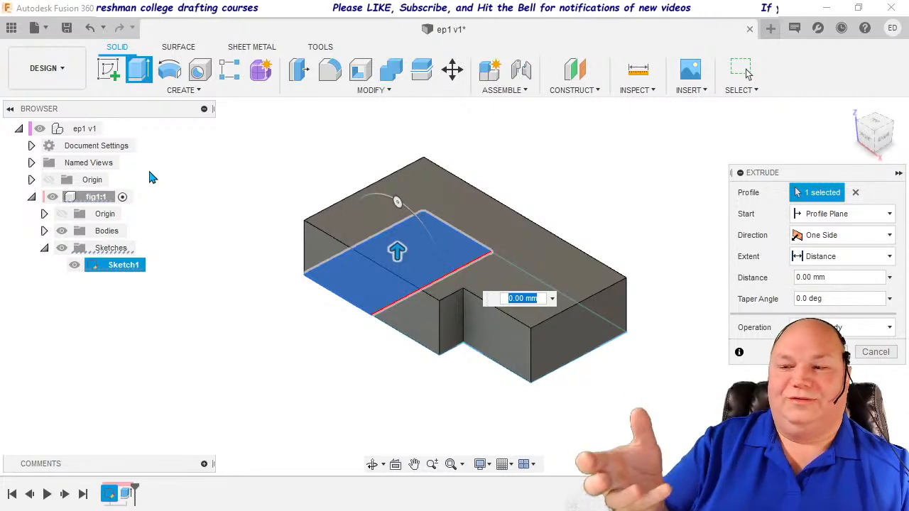
type("60")
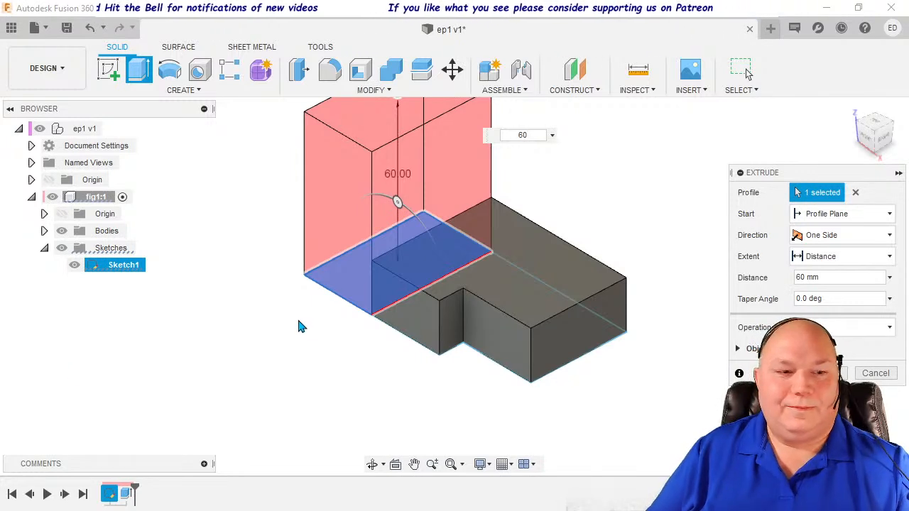
scroll(298, 327, "up", 2)
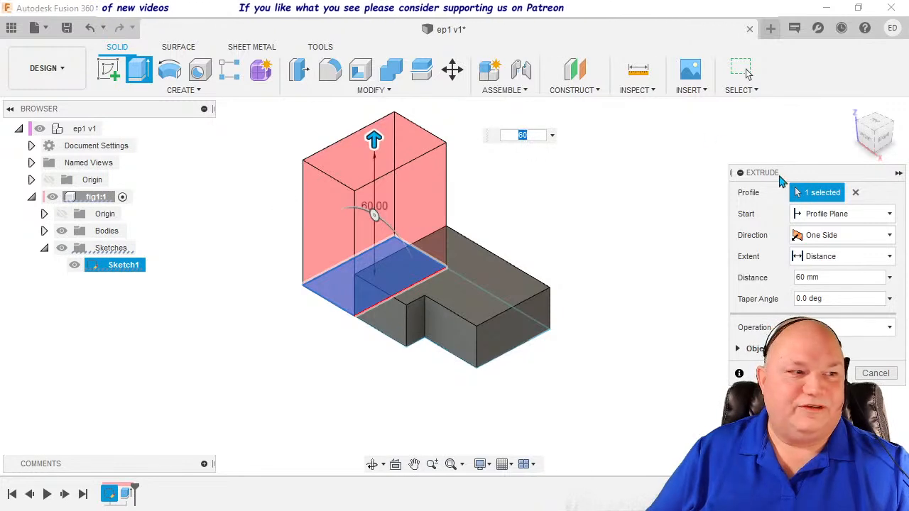
left_click_drag(780, 181, 647, 135)
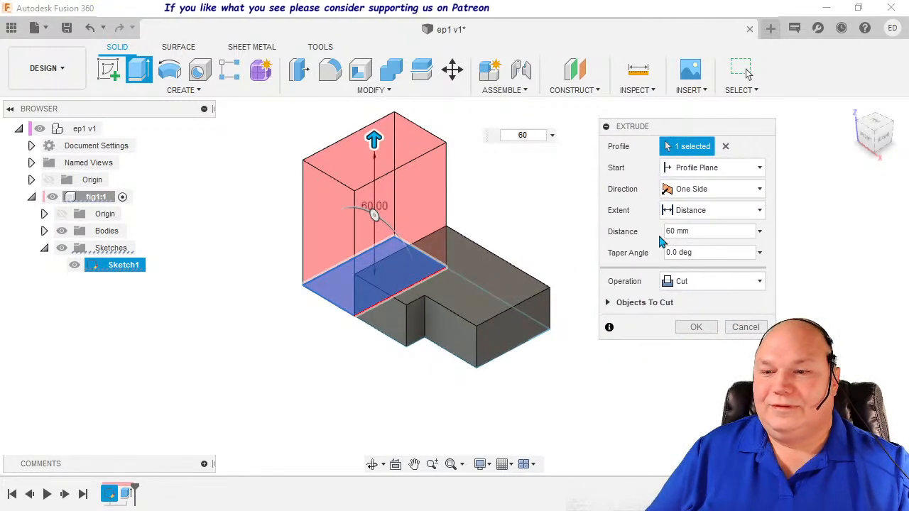
left_click(696, 285)
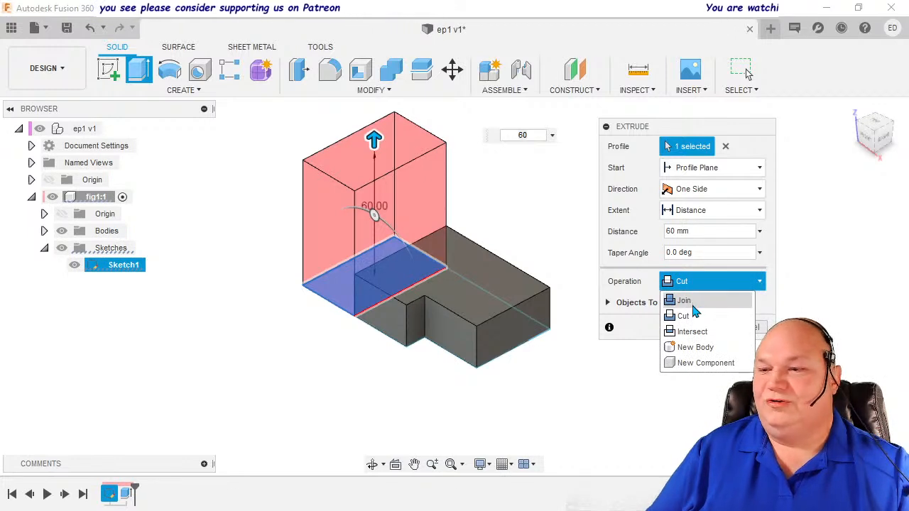
left_click(693, 304)
left_click(694, 307)
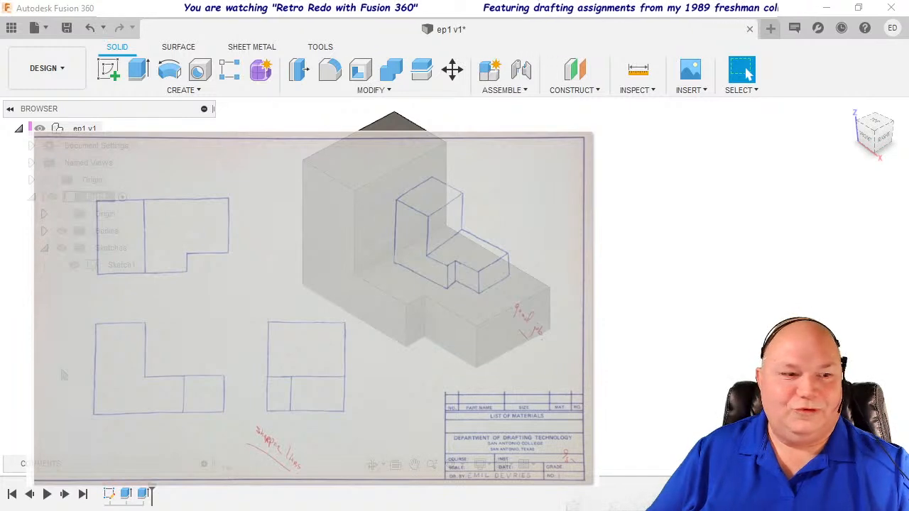
Compare the stepped solid's proportions and orientation with the isometric figure on the drafting sheet.
middle_click_drag(279, 362, 287, 359, "shift")
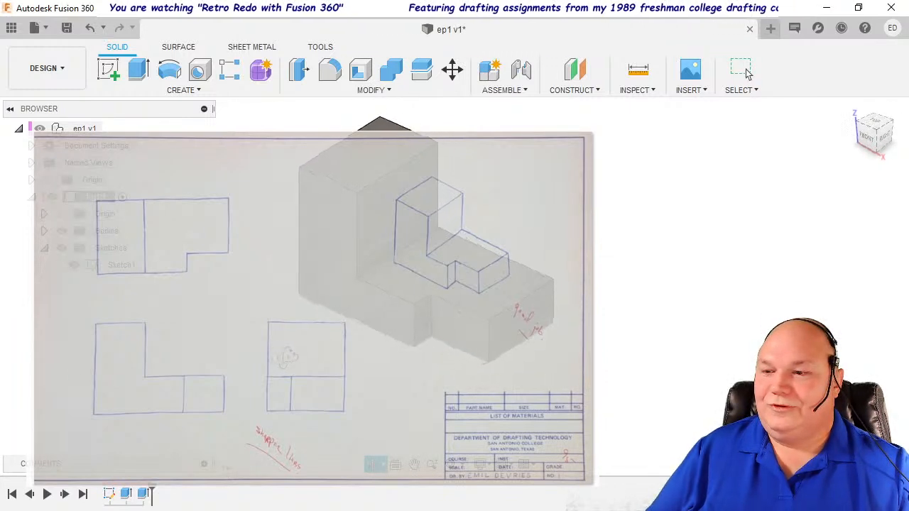
scroll(287, 359, "up", 2)
scroll(290, 365, "down", 4)
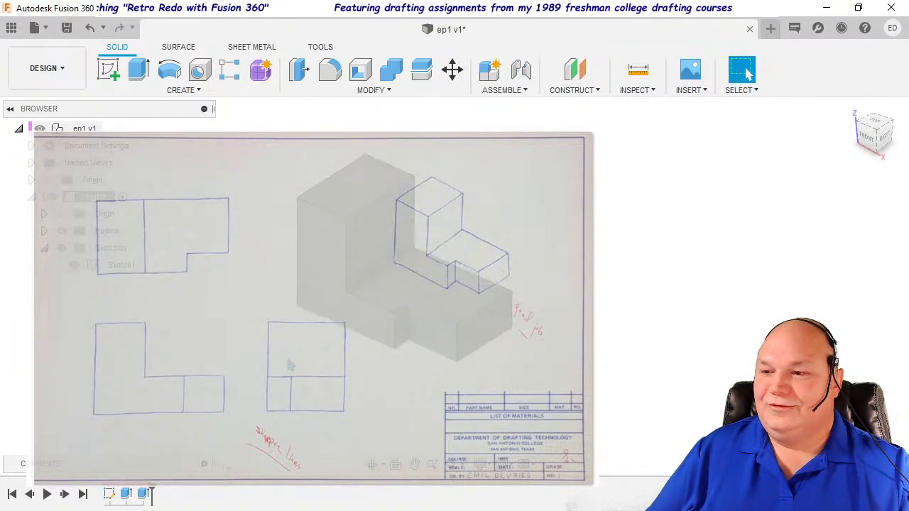
left_click(745, 68)
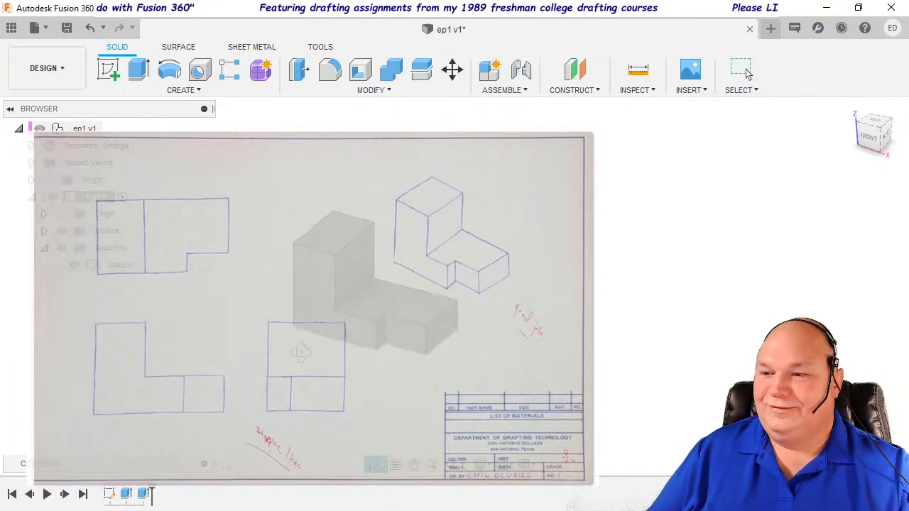
middle_click_drag(287, 367, 383, 308)
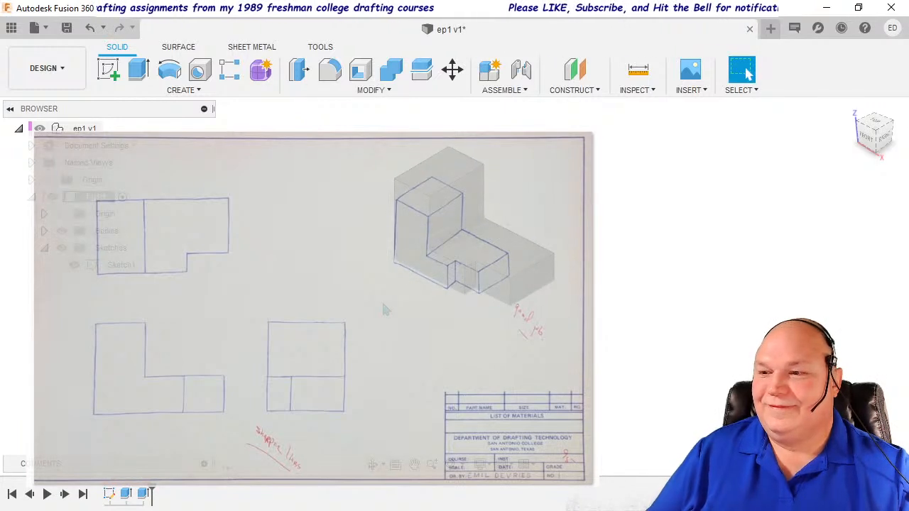
scroll(383, 309, "down", 2)
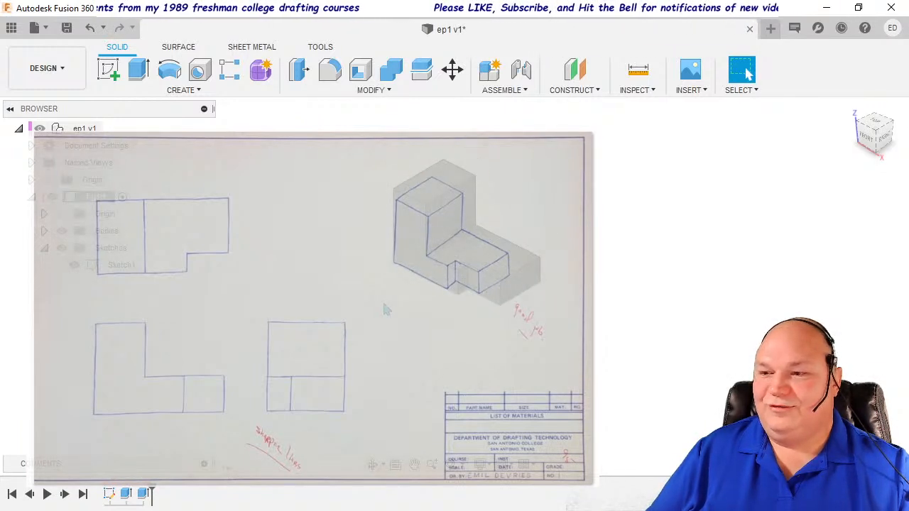
scroll(383, 309, "down", 1)
scroll(383, 309, "down", 1)
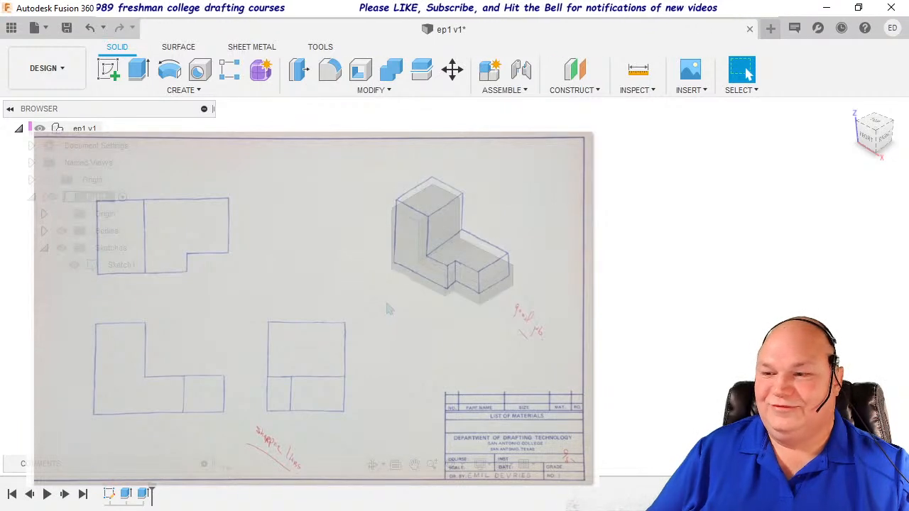
middle_click_drag(393, 303, 398, 294)
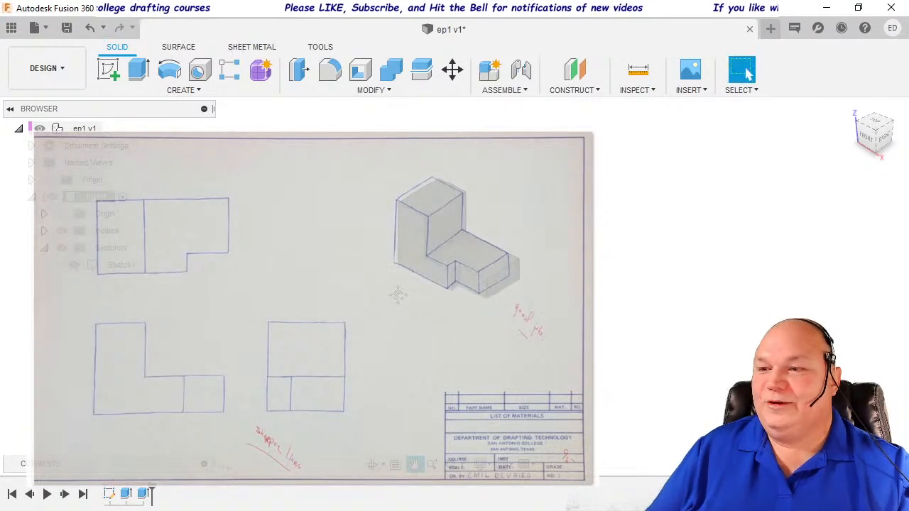
middle_click(411, 300)
middle_click(412, 301)
left_click(746, 68)
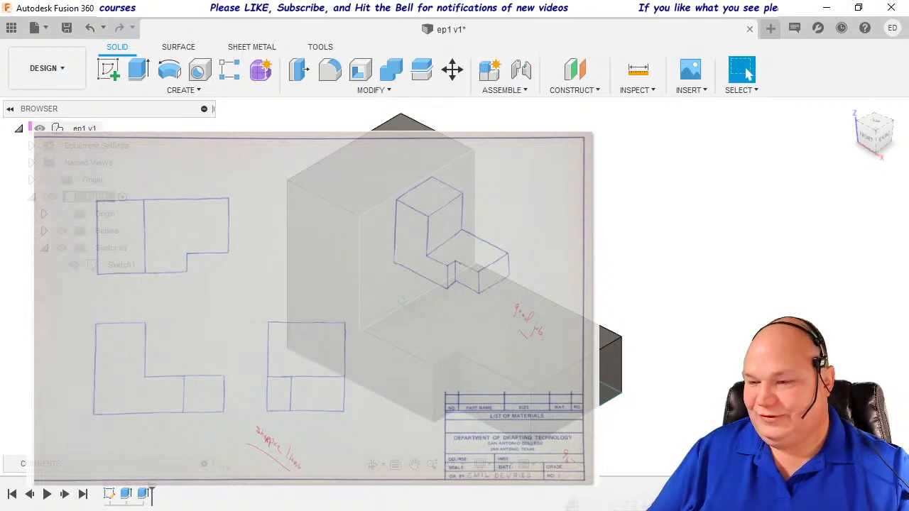
scroll(404, 305, "up", 2)
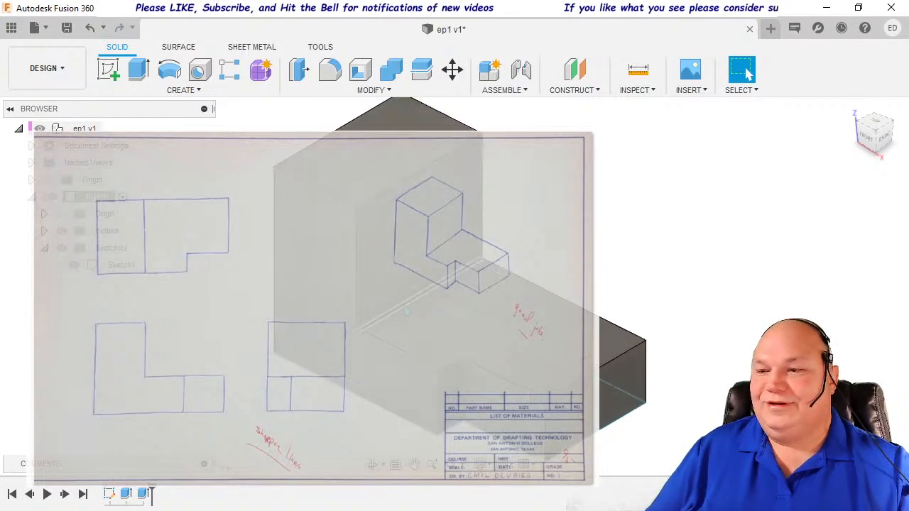
scroll(406, 311, "down", 2)
scroll(406, 311, "down", 3)
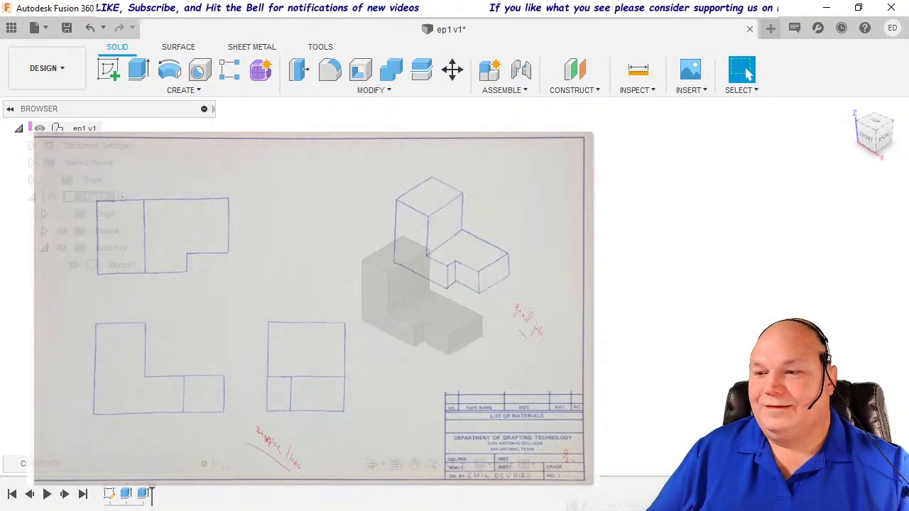
middle_click_drag(396, 367, 426, 302)
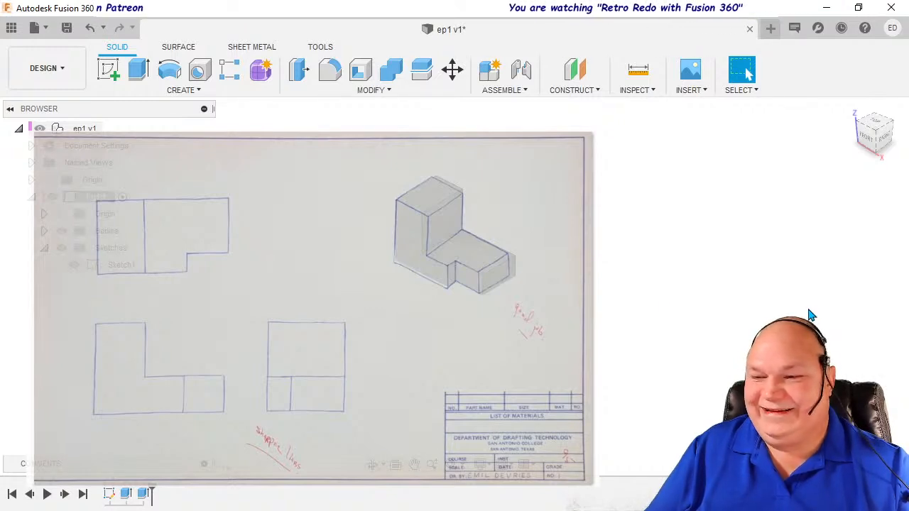
middle_click_drag(621, 274, 625, 275)
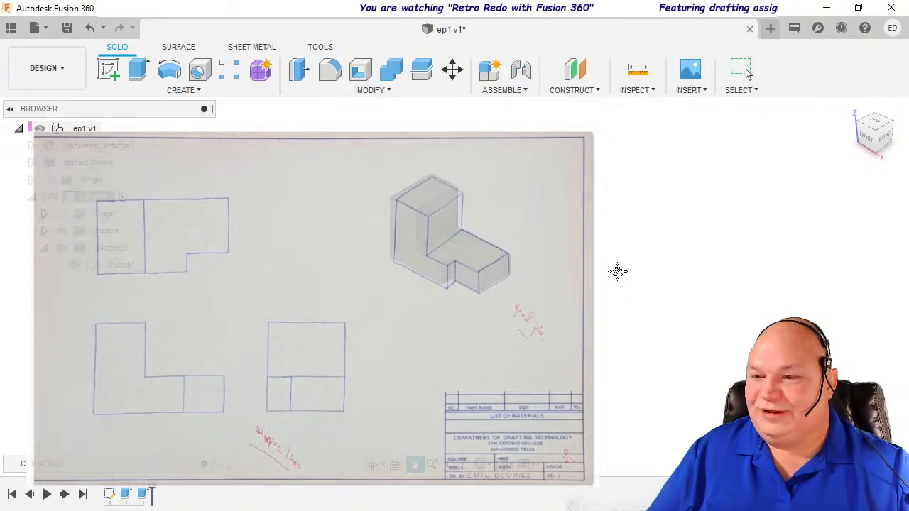
key("Escape")
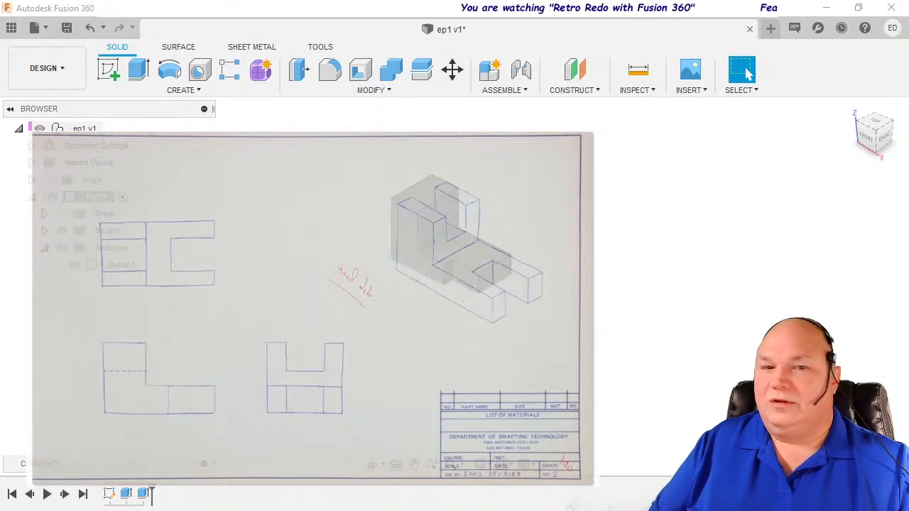
Save the design with the version description "fig1 done" and hide Sketch1 of component fig1.
left_click(66, 27)
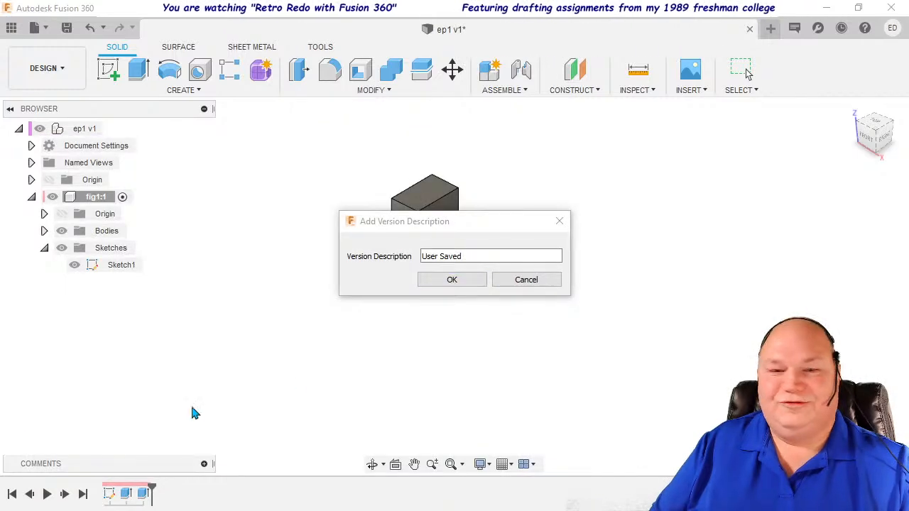
left_click_drag(469, 256, 391, 258)
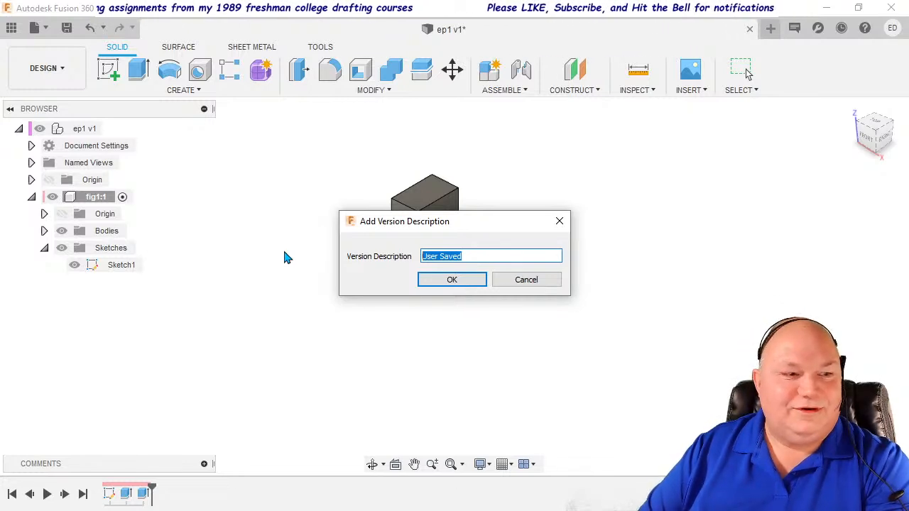
type("fig1 done")
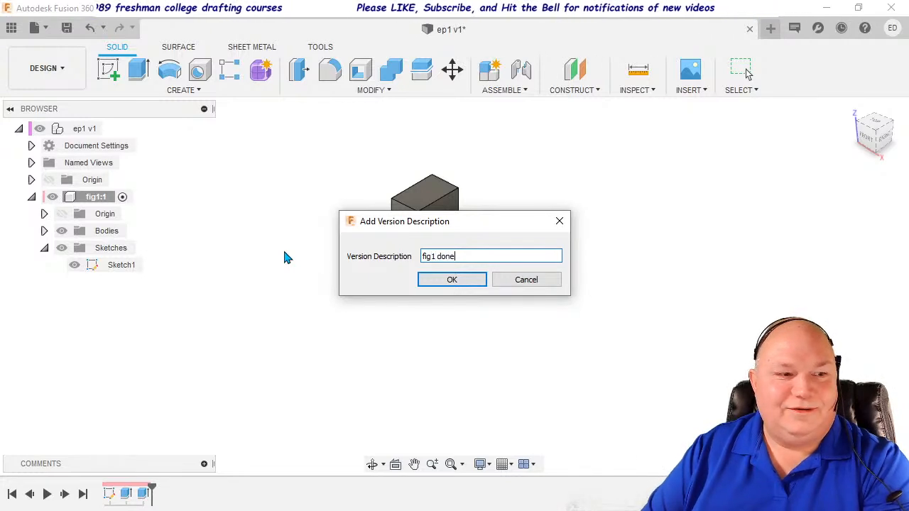
key("Return")
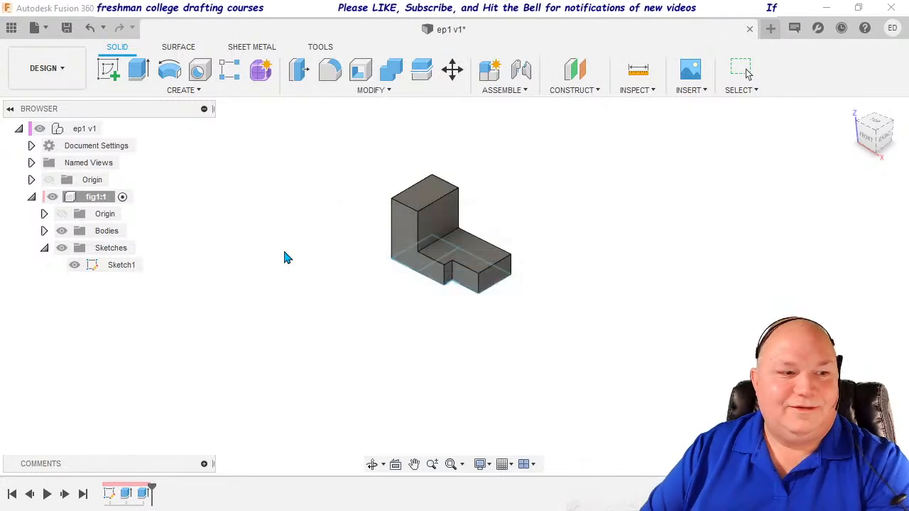
left_click(75, 264)
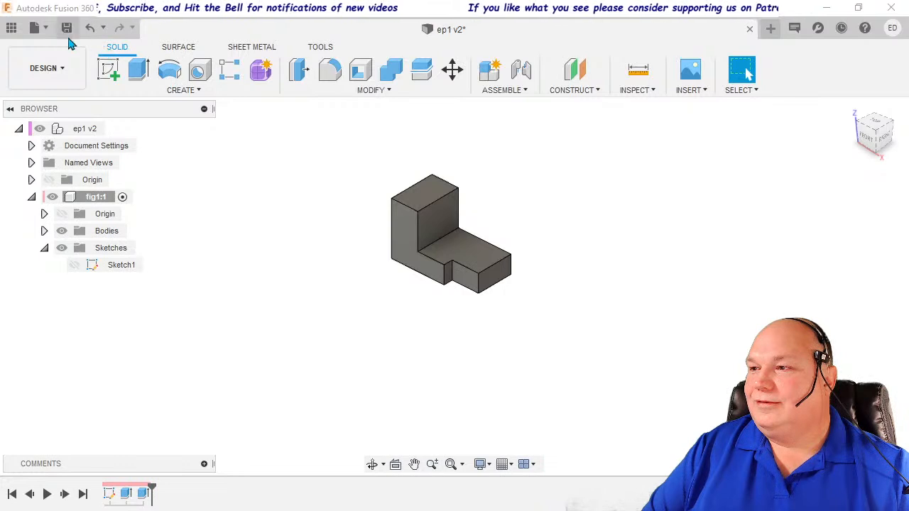
left_click(34, 27)
left_click(47, 47)
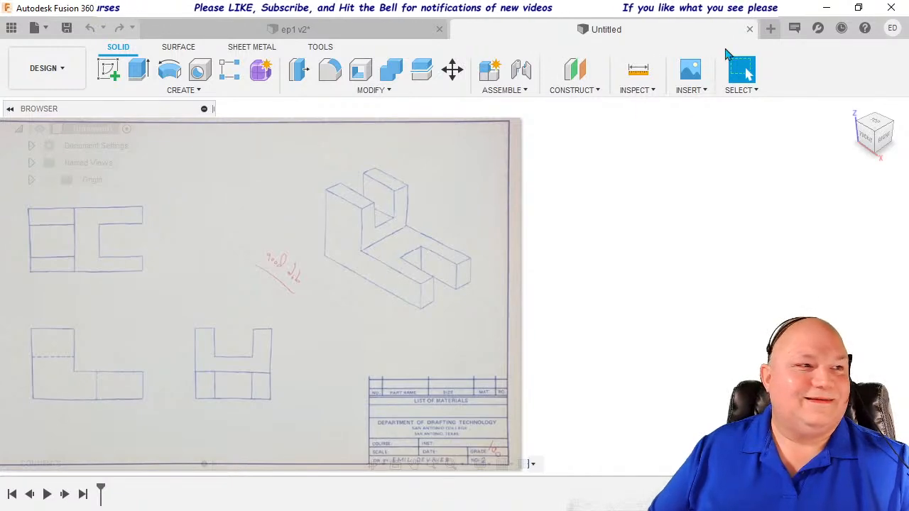
left_click(749, 29)
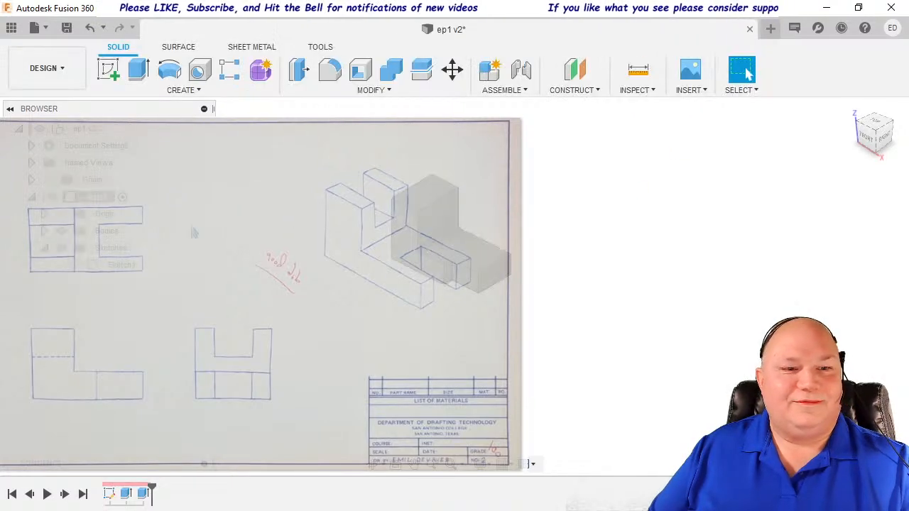
Hide component fig1 and create an activated internal standard component named fig2 under the top-level ep1 assembly.
left_click(32, 197)
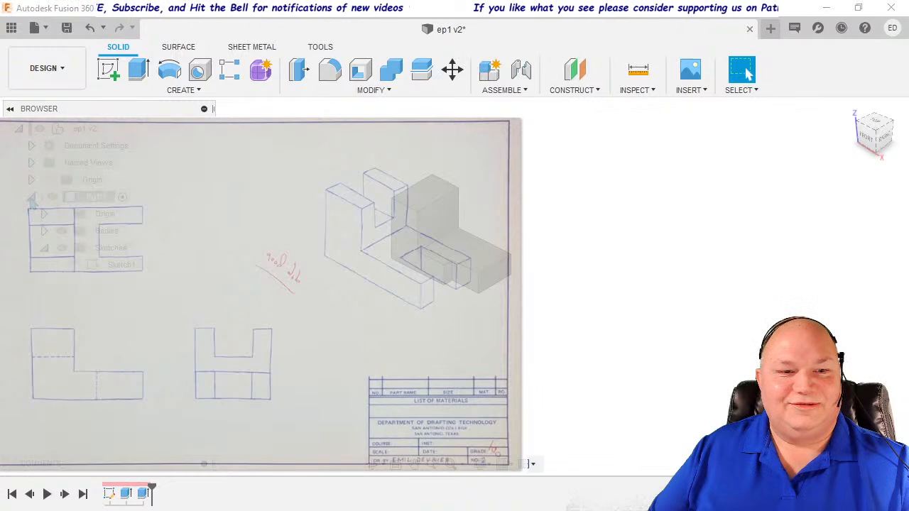
left_click(49, 199)
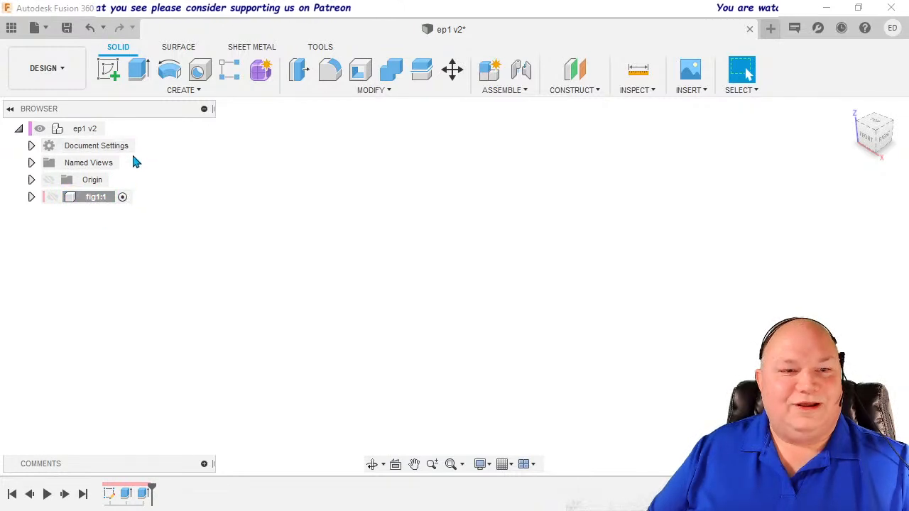
right_click(86, 130)
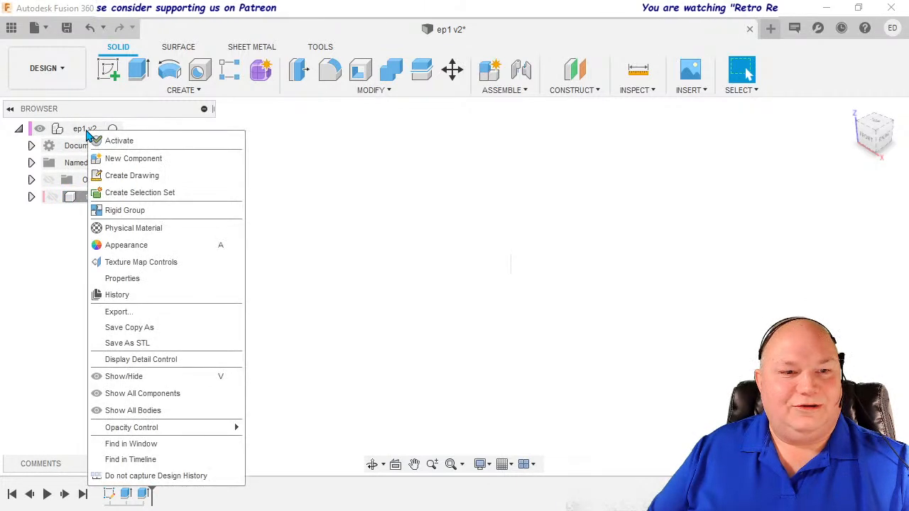
left_click(148, 164)
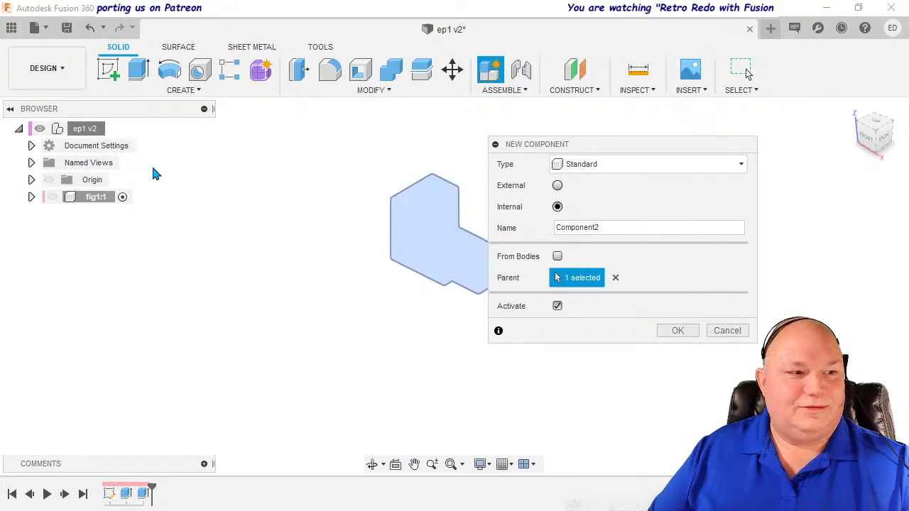
double_click(613, 227)
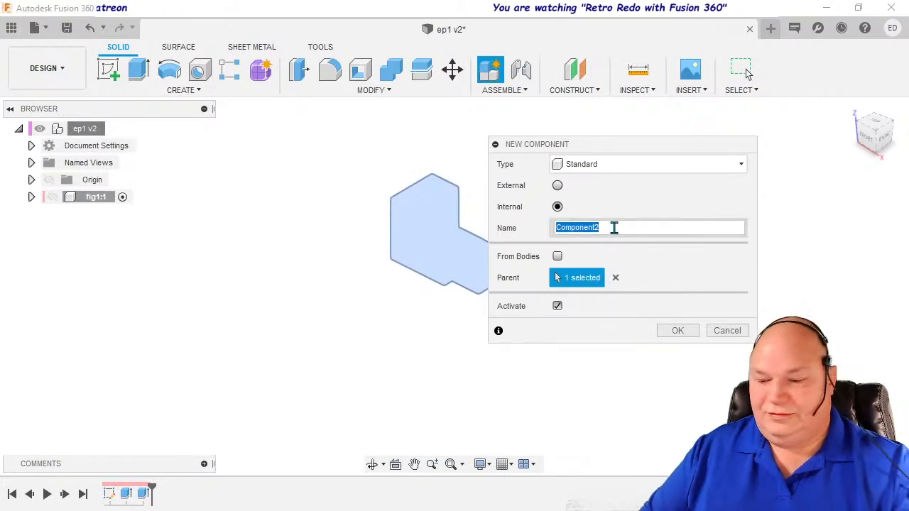
type("fig")
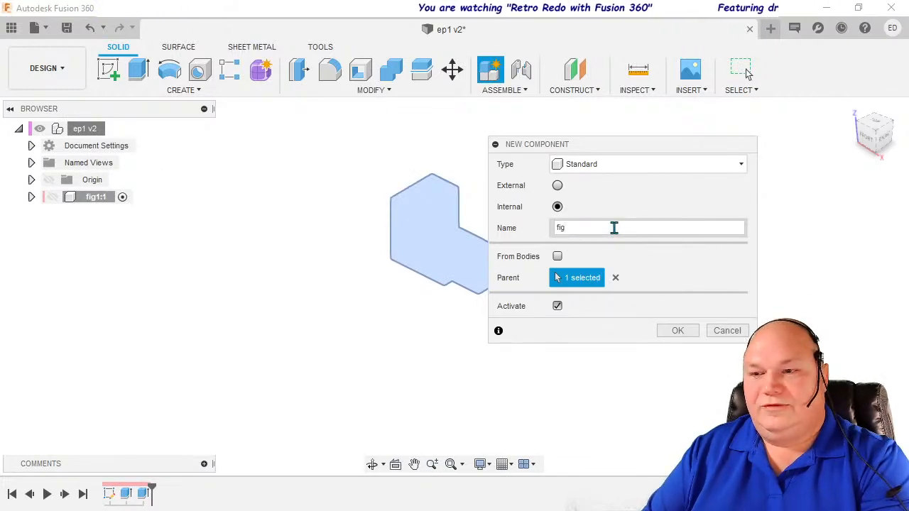
type("2")
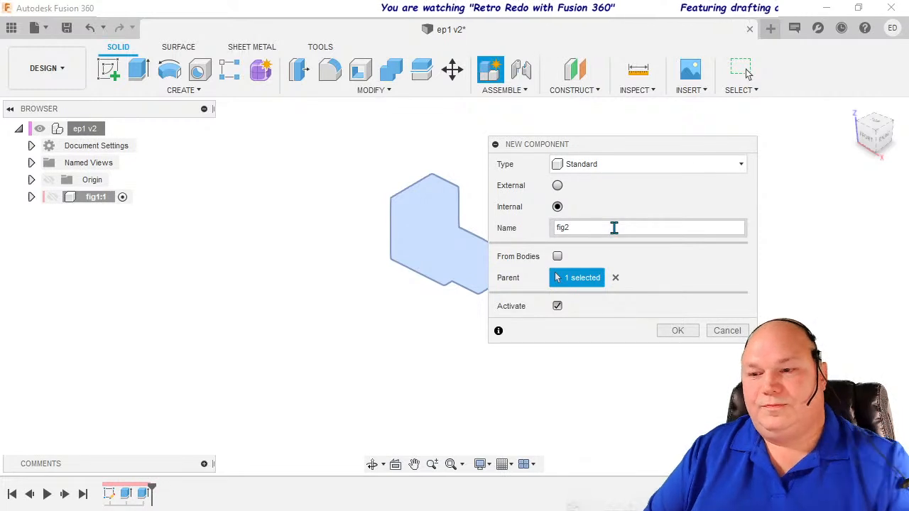
left_click(677, 331)
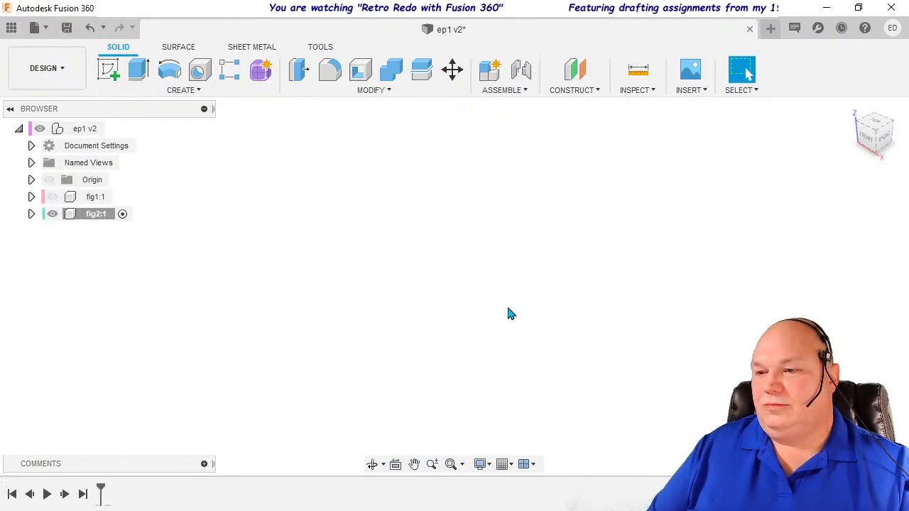
left_click(52, 197)
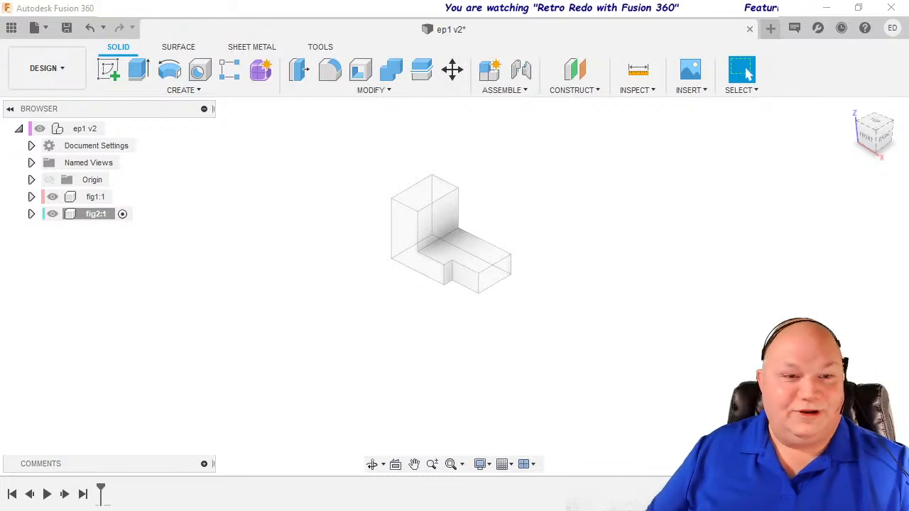
left_click(53, 197)
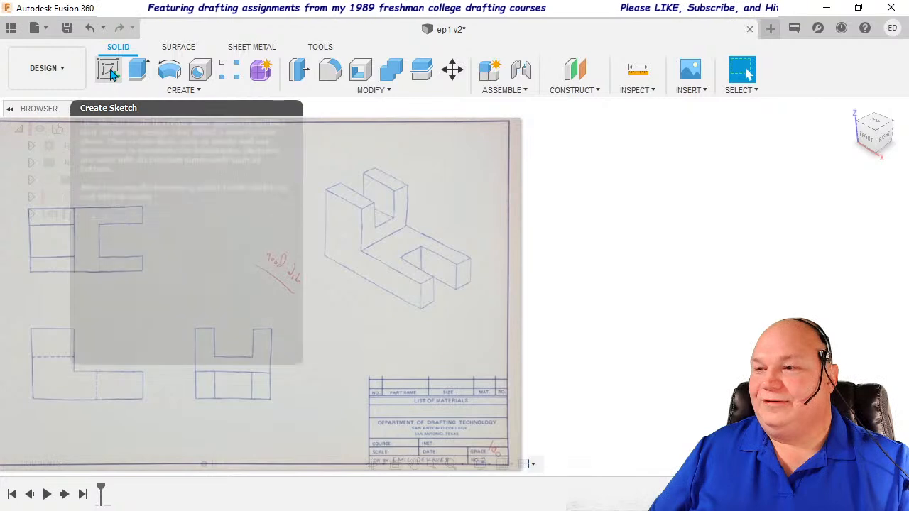
Start a sketch in component fig2 on the horizontal origin plane.
left_click(110, 71)
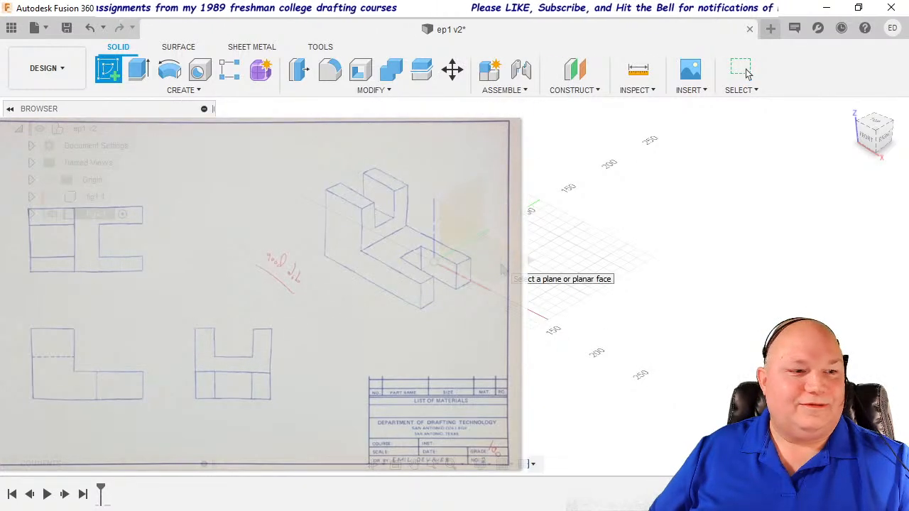
left_click(504, 268)
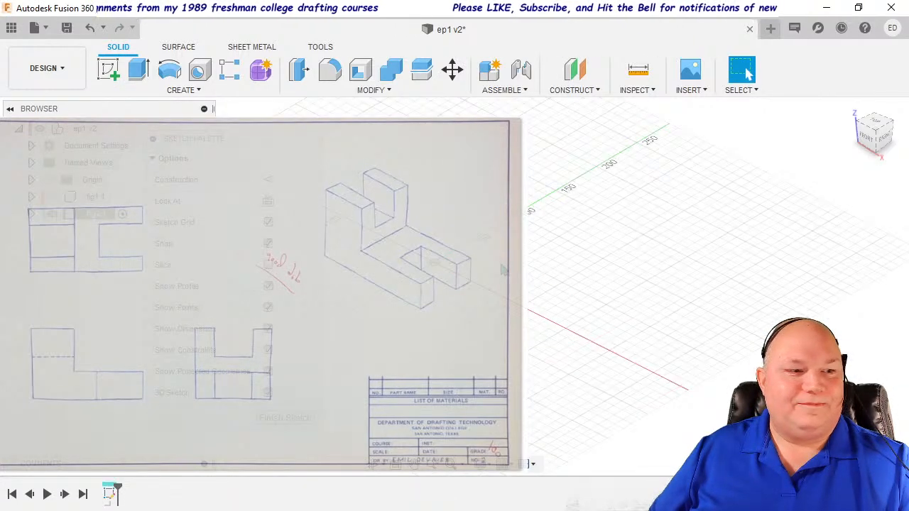
left_click(878, 124)
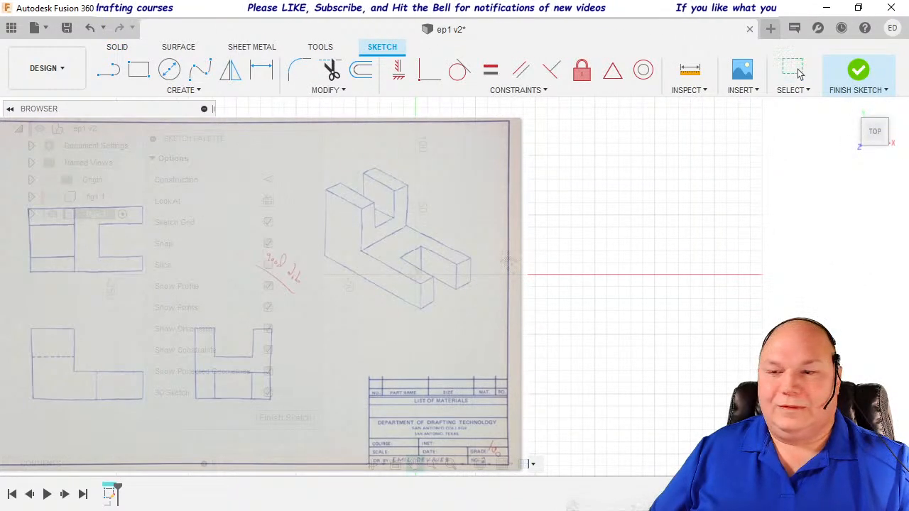
mouse_move(519, 261)
middle_mouse_down()
mouse_move(686, 263)
mouse_move(776, 250)
mouse_move(795, 233)
mouse_move(787, 215)
middle_mouse_up()
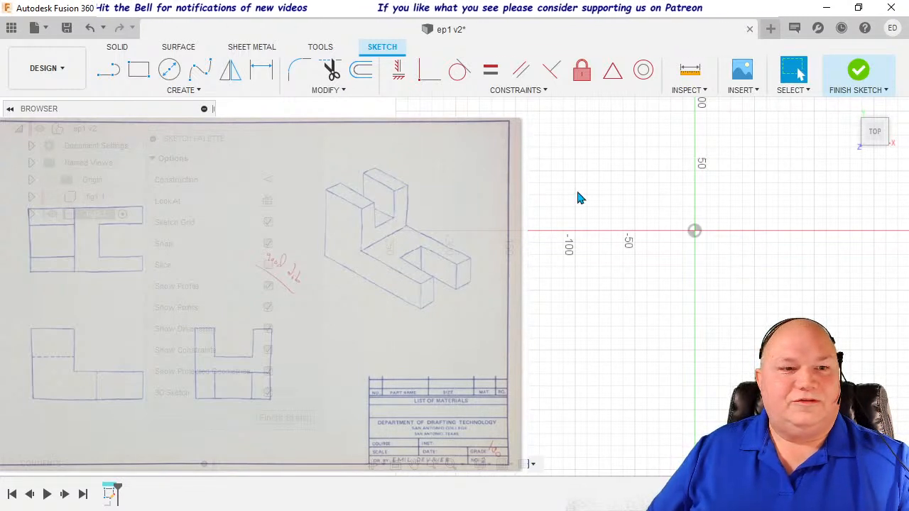
Draw a center rectangle on the origin, 50 mm high and about 140 mm wide.
left_click(188, 93)
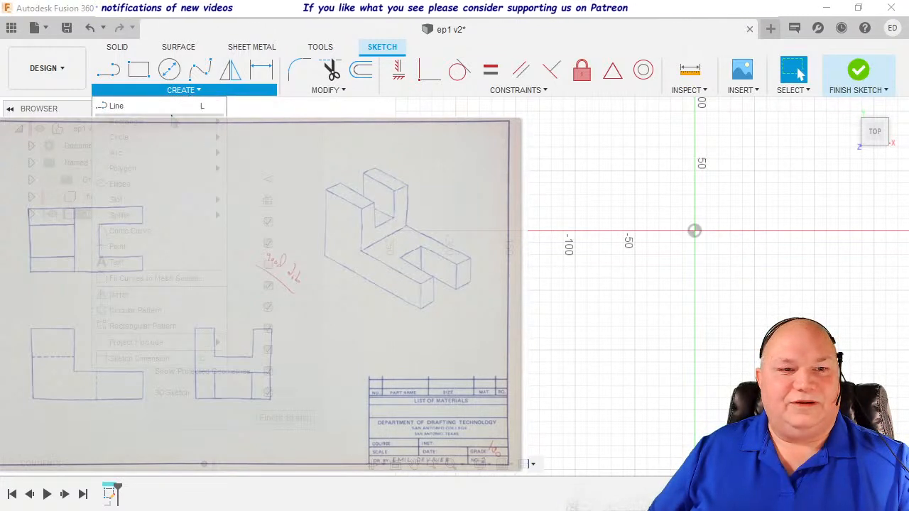
mouse_move(178, 125)
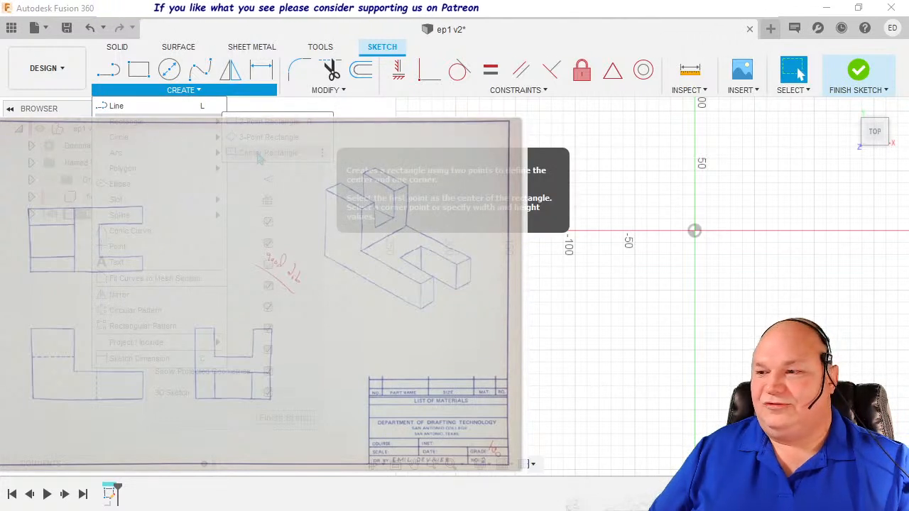
mouse_move(142, 200)
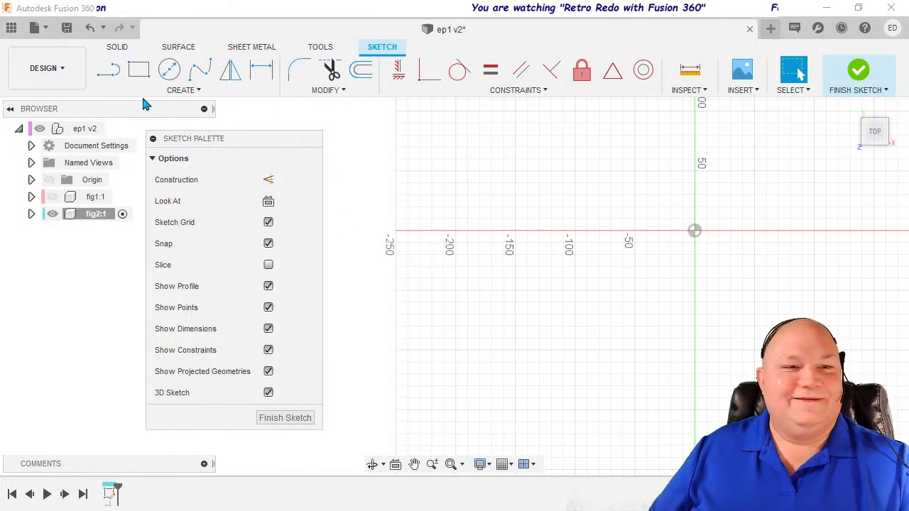
left_click(178, 94)
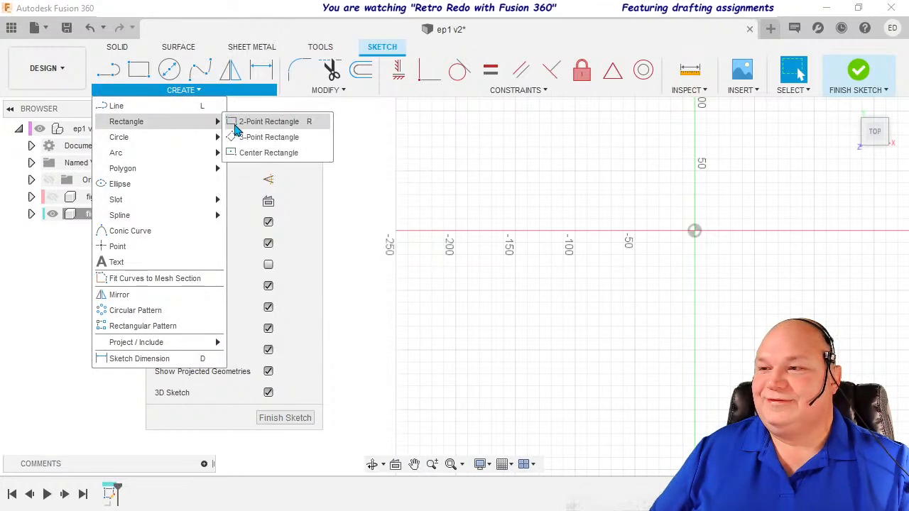
left_click(249, 163)
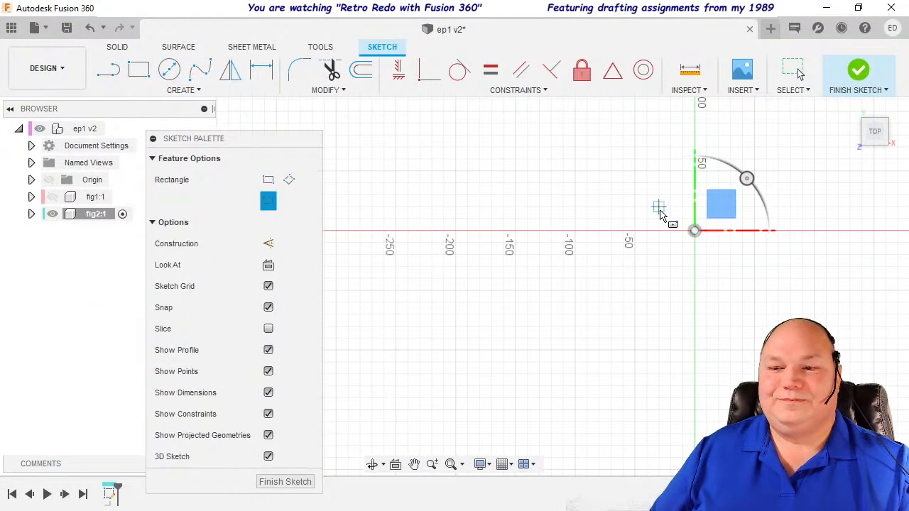
left_click(696, 231)
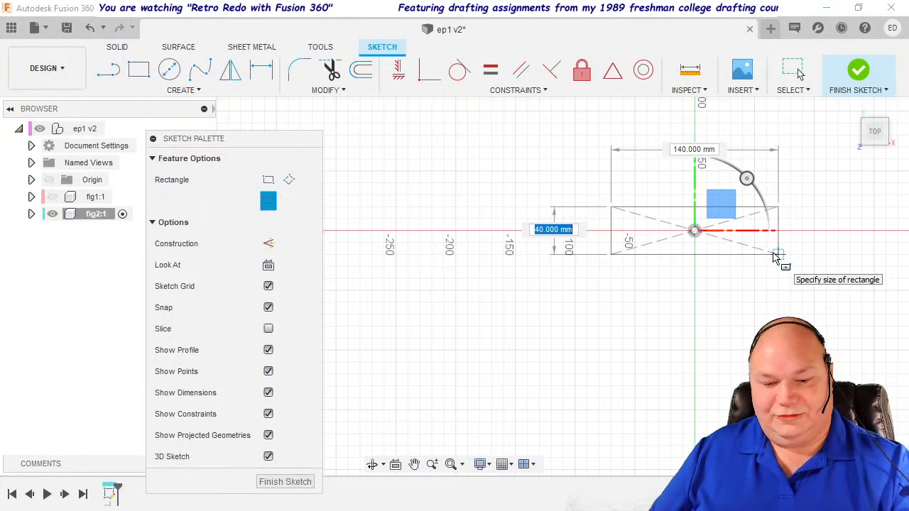
type("50")
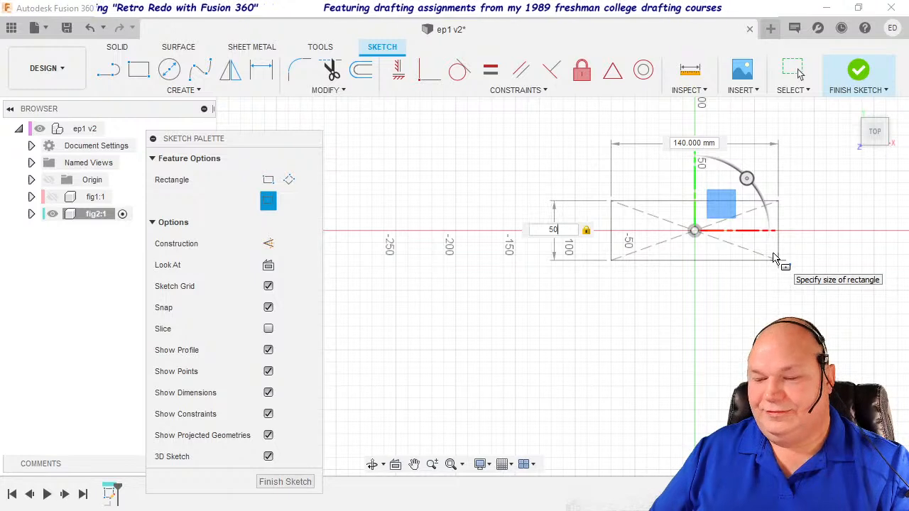
key("Return")
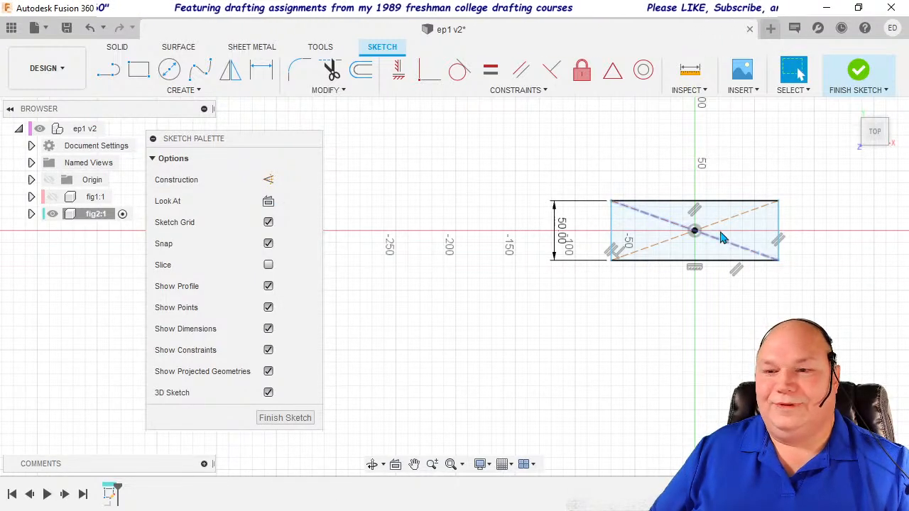
Add a 60 mm width dimension to the rectangle's upper edge, placed above it.
left_click(265, 75)
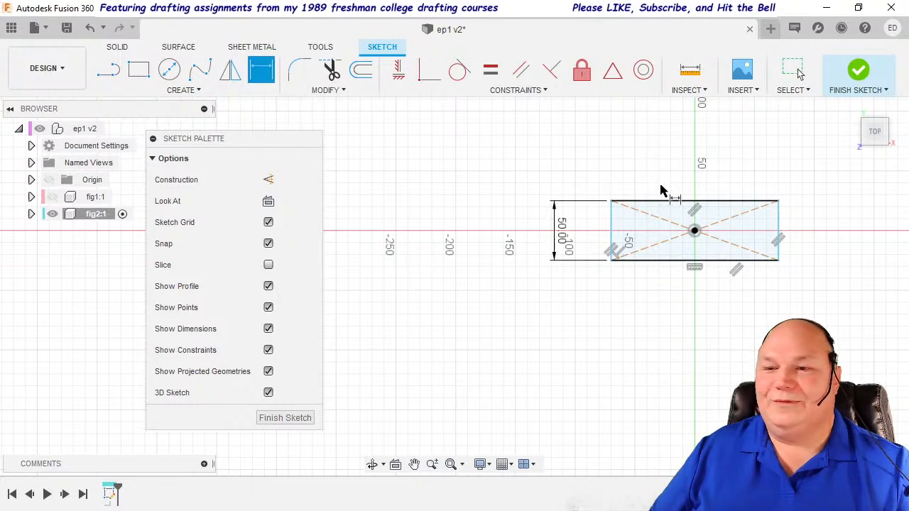
left_click(678, 201)
left_click(680, 172)
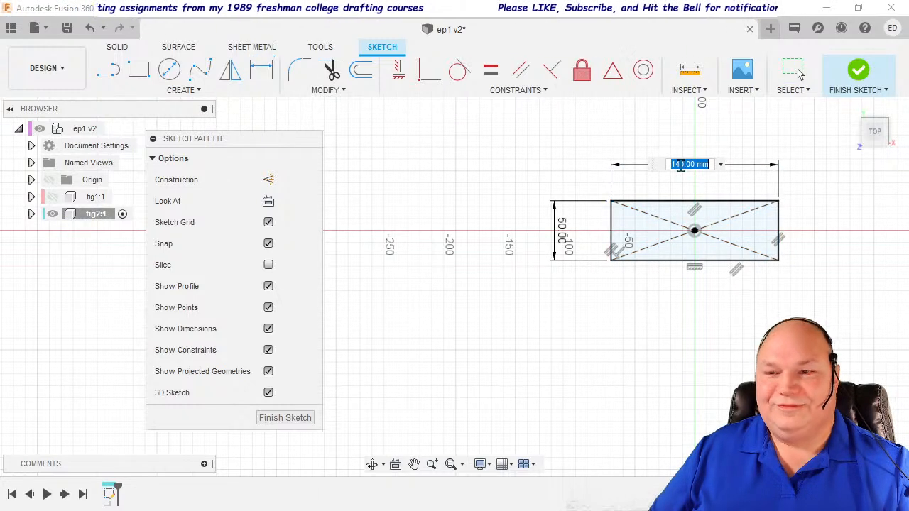
type("60")
key("Return")
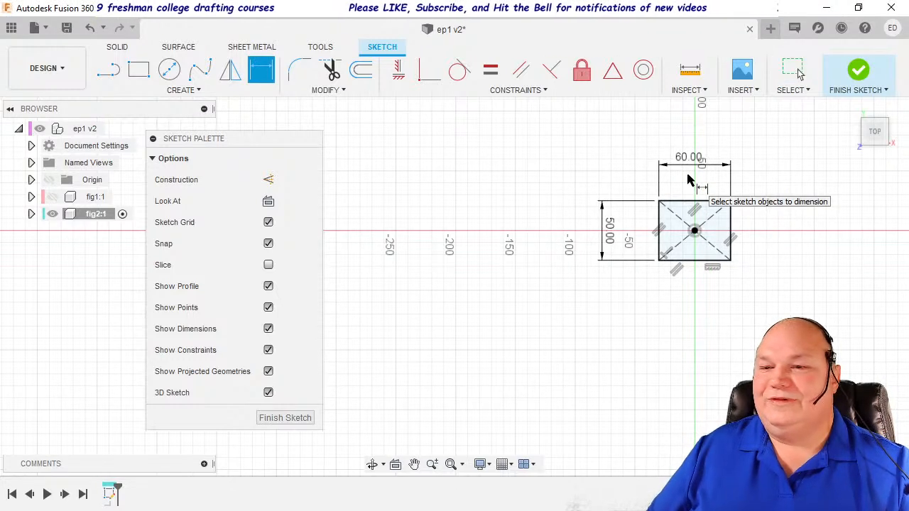
Set the rectangle's width dimension to 90 mm.
double_click(688, 161)
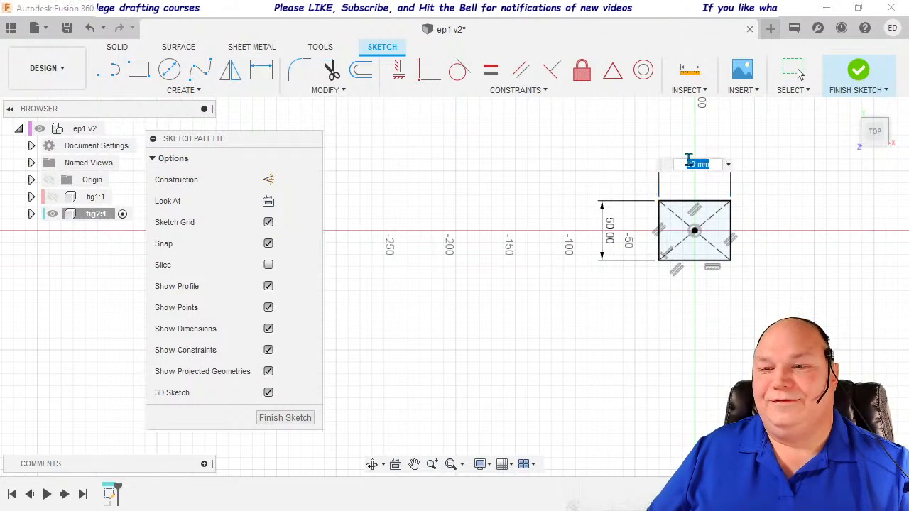
type("90")
key("Return")
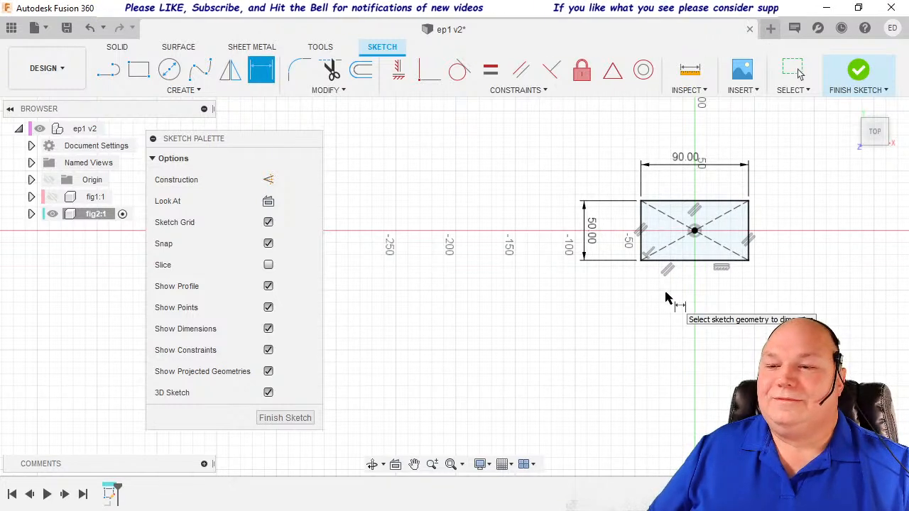
scroll(666, 298, "up", 4)
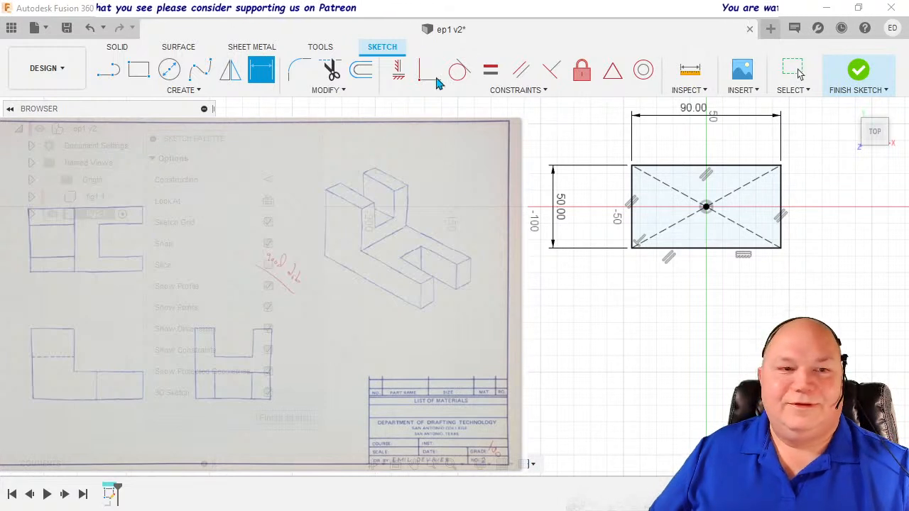
left_click(108, 69)
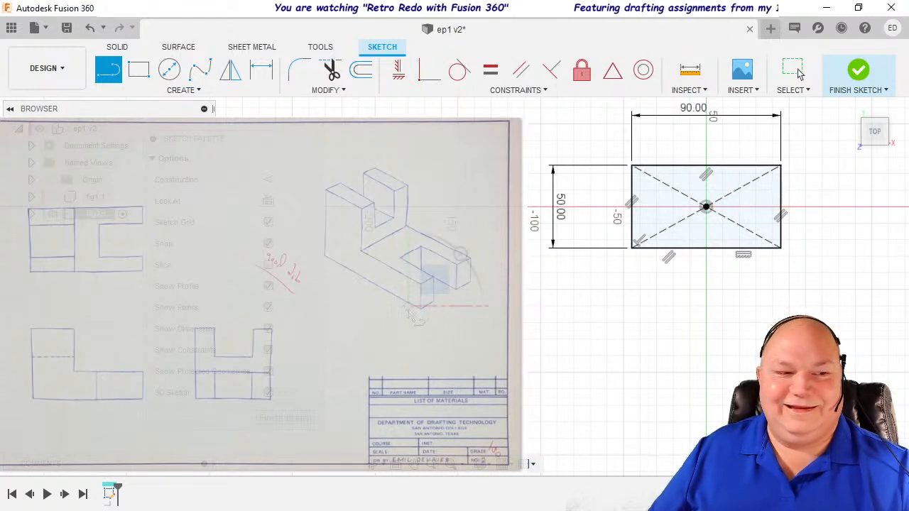
scroll(440, 316, "down", 1)
scroll(434, 323, "up", 1)
key("Escape")
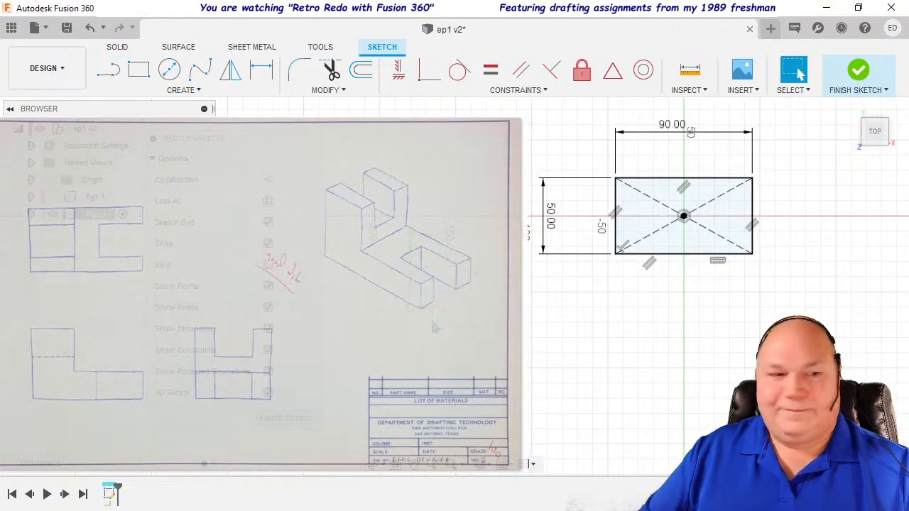
Draw a three-line rectangular notch into the rectangle's right edge, about 30 mm deep and 17.5 mm high.
scroll(434, 328, "up", 3)
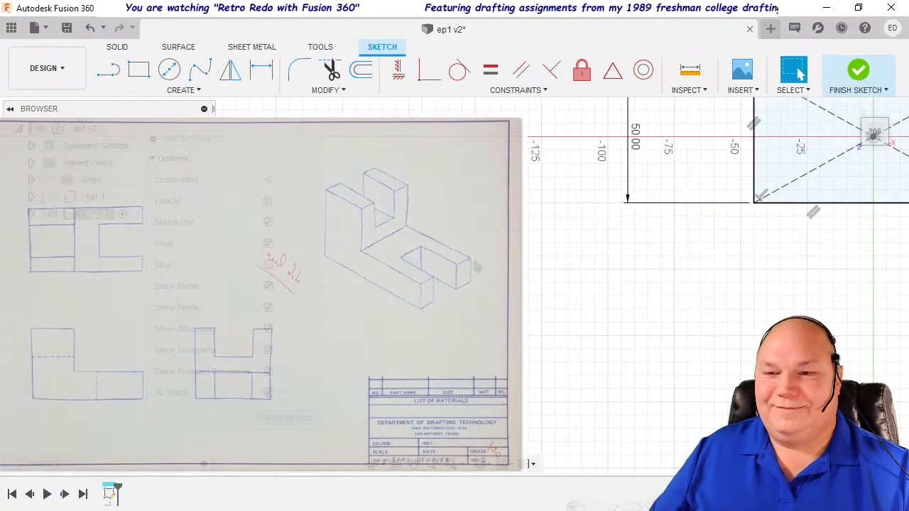
mouse_move(785, 288)
middle_mouse_down()
mouse_move(700, 292)
mouse_move(623, 350)
mouse_move(596, 337)
middle_mouse_up()
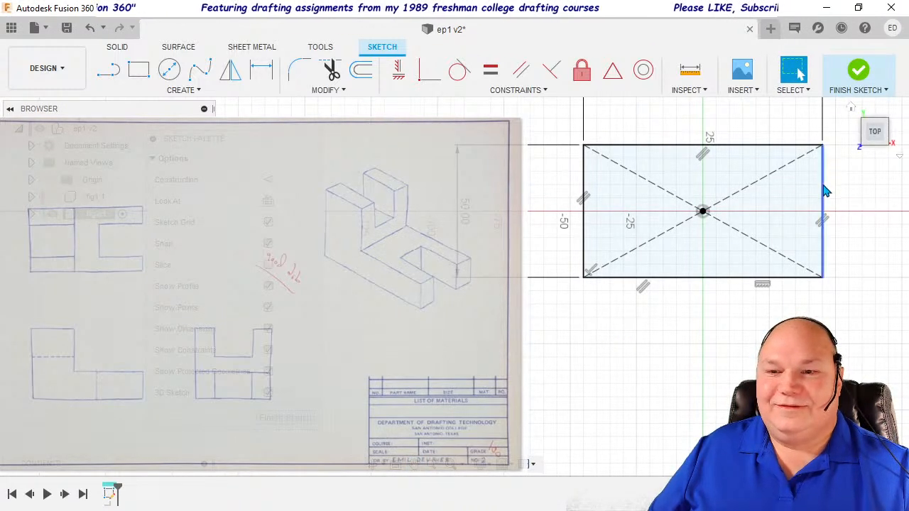
left_click(109, 70)
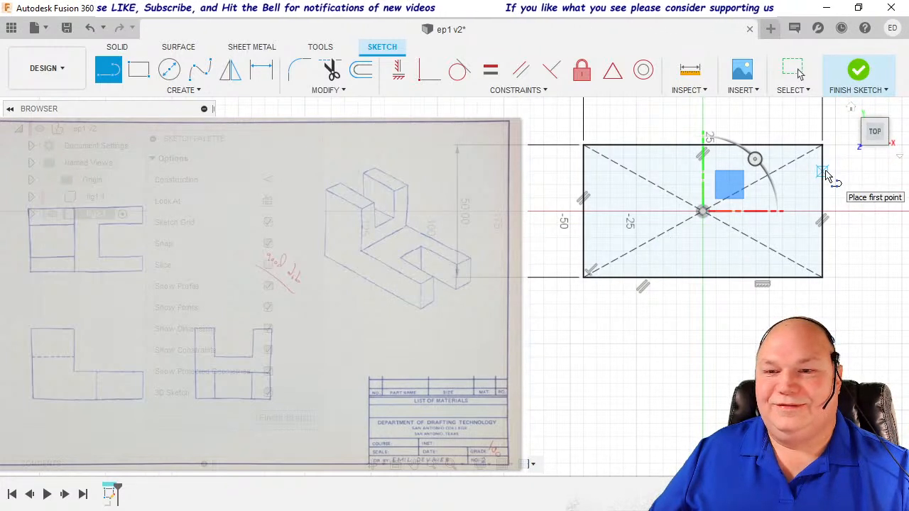
left_click(822, 172)
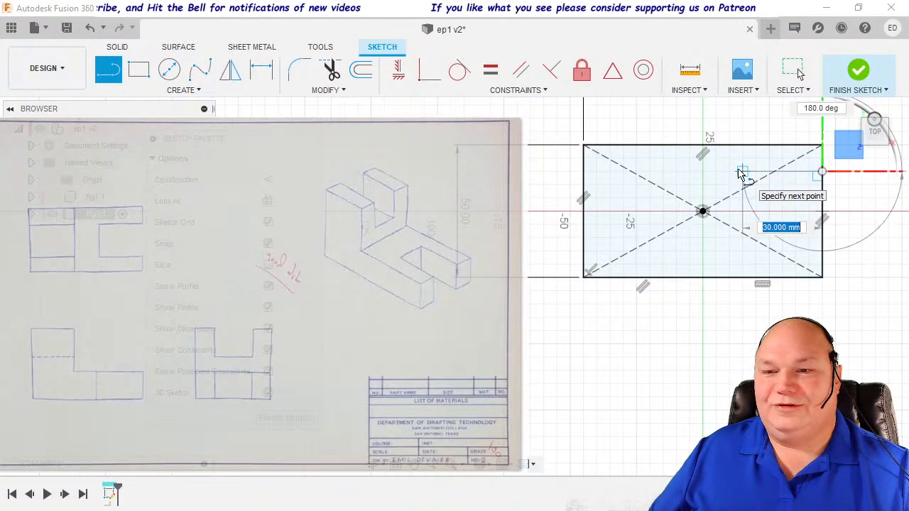
left_click(741, 173)
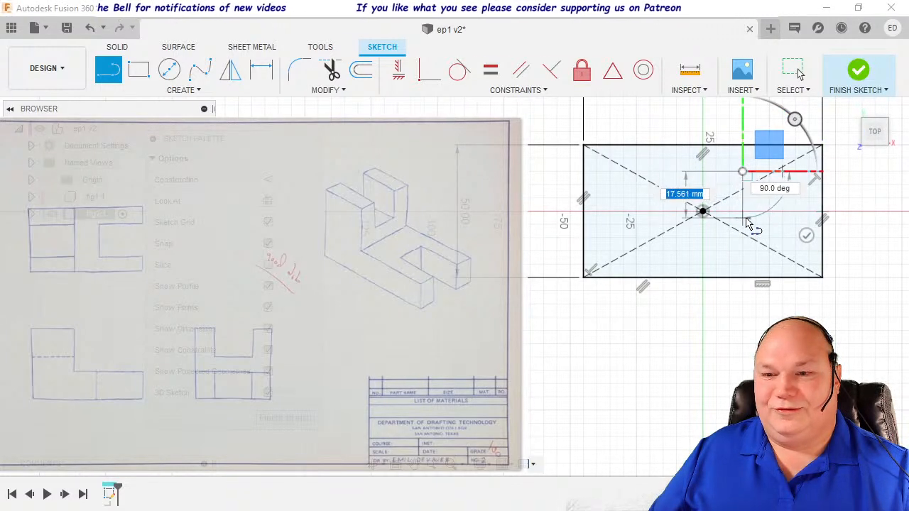
left_click(742, 218)
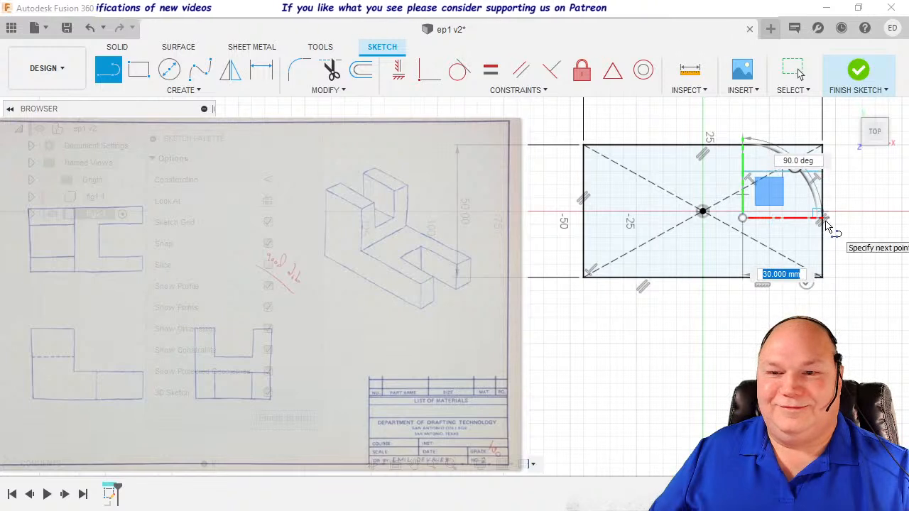
left_click(826, 222)
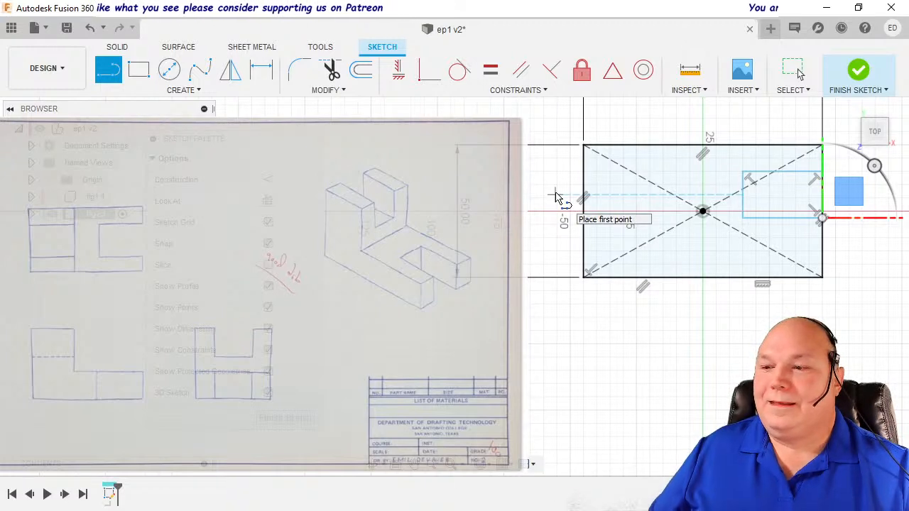
Add a 30 mm dimension to the notch's upper line, placed above the rectangle.
left_click(261, 69)
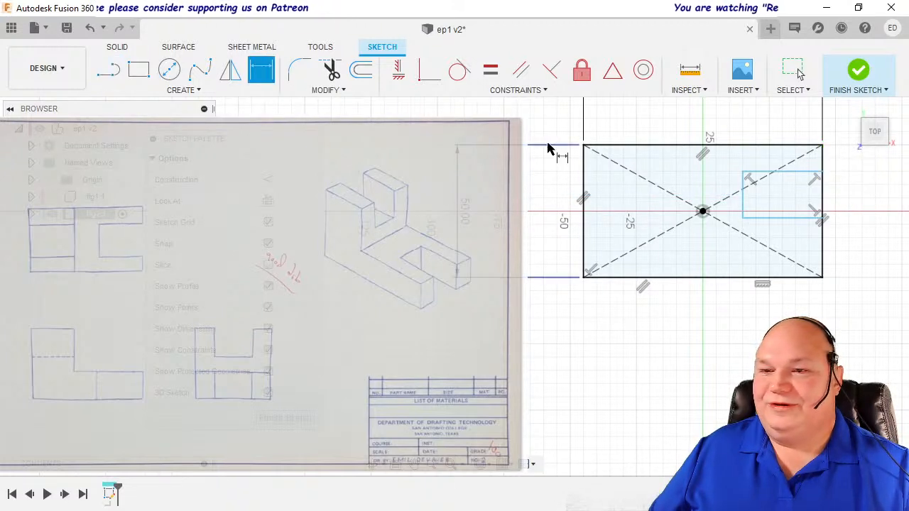
left_click(762, 173)
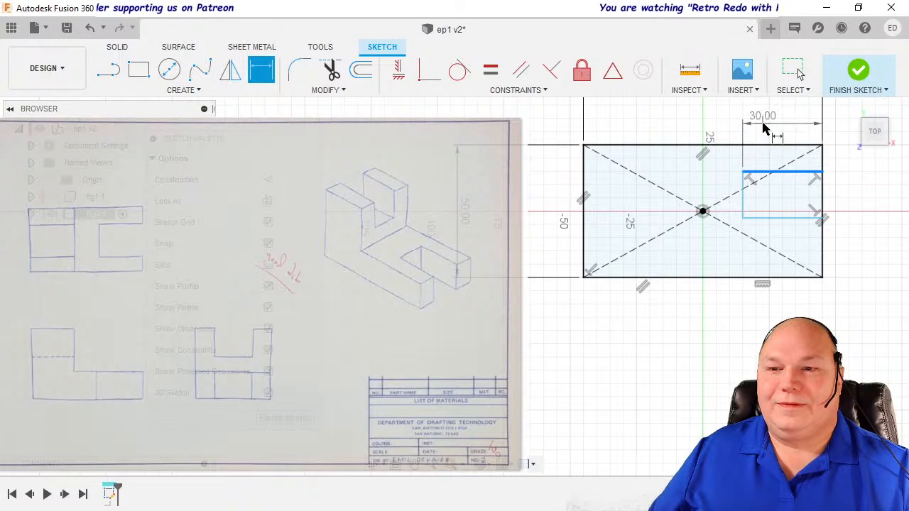
left_click(763, 128)
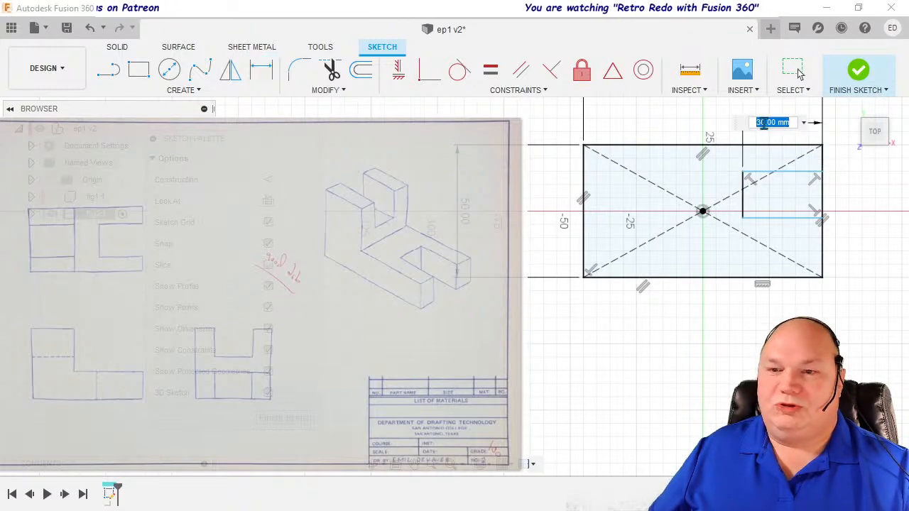
key("Return")
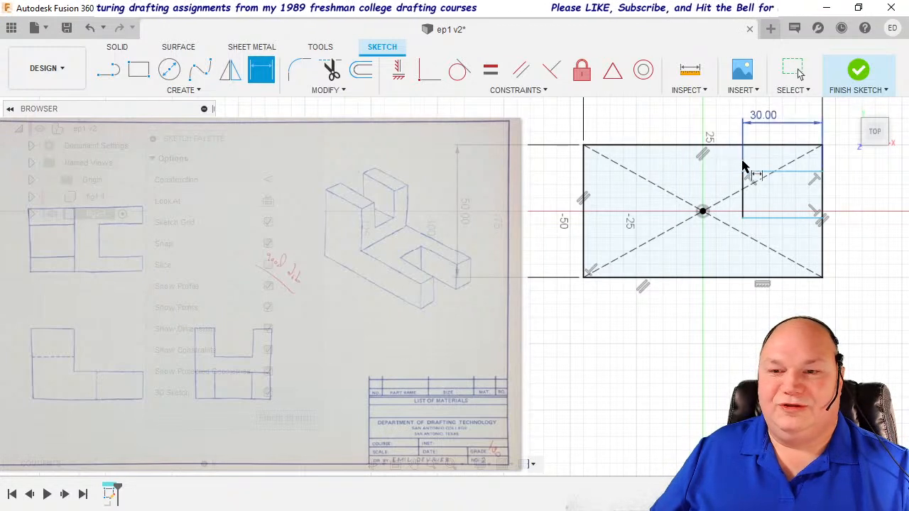
Dimension the gaps from the notch to the rectangle's upper and lower edges at 10 mm each, placed beside the right edge.
left_click(752, 172)
left_click(761, 147)
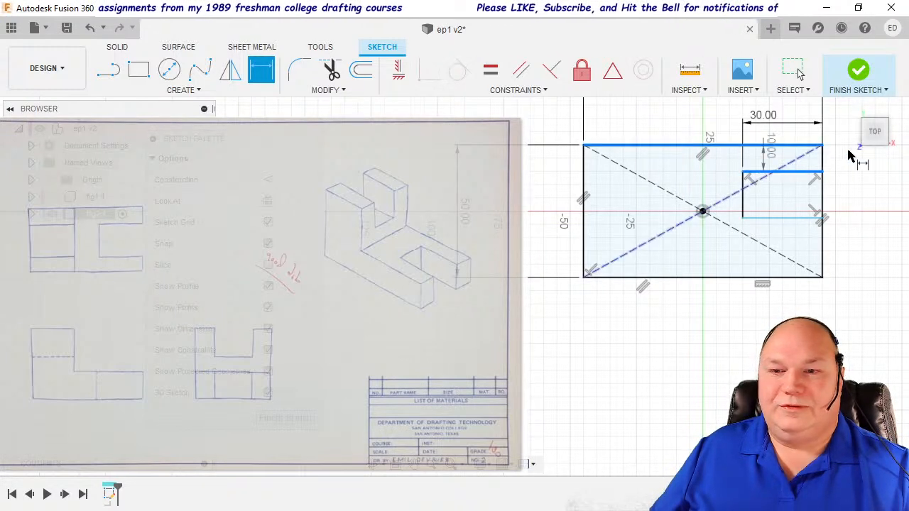
left_click(838, 159)
key("Return")
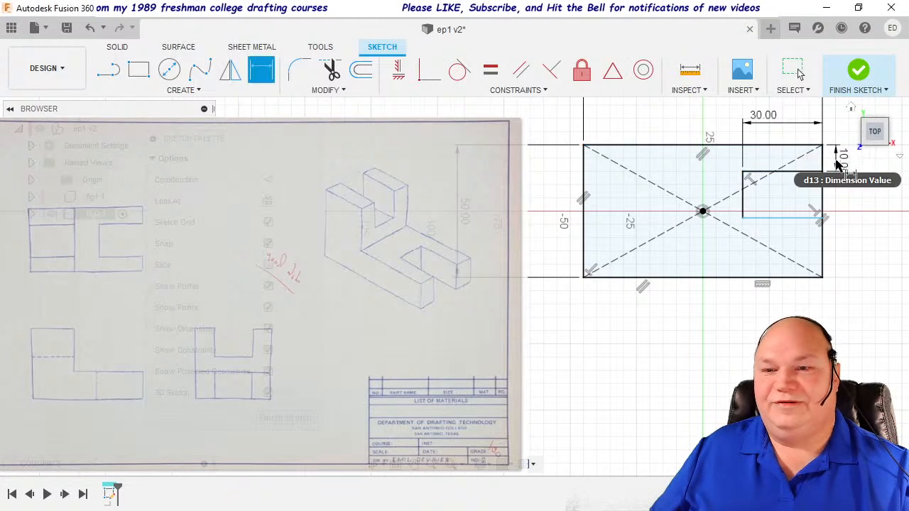
left_click(781, 223)
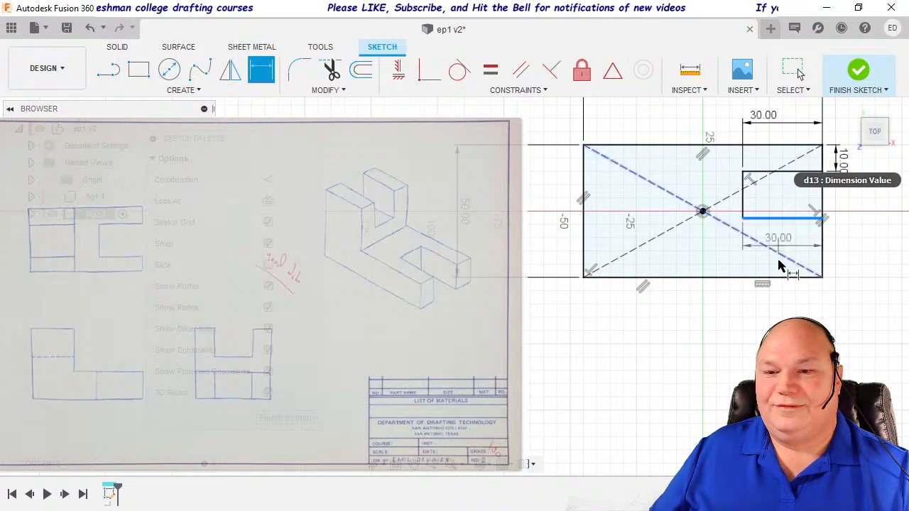
left_click(785, 278)
left_click(855, 257)
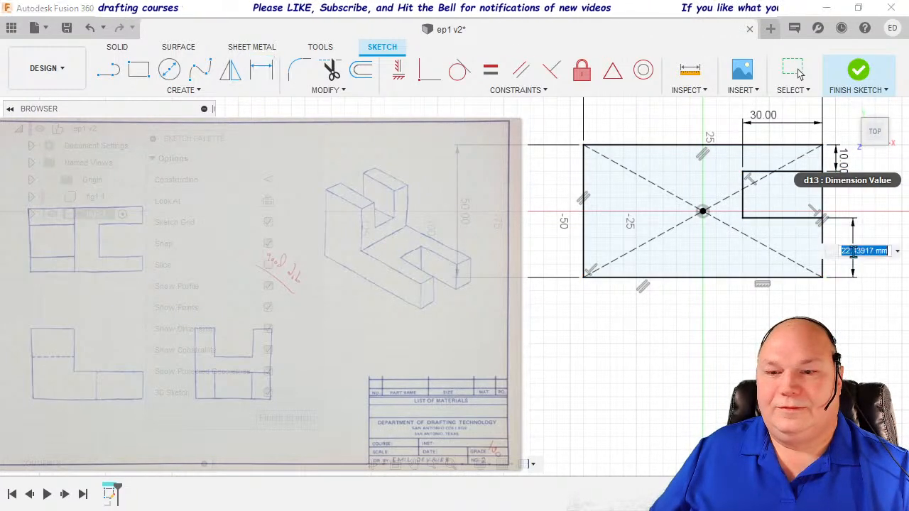
type("10")
key("Return")
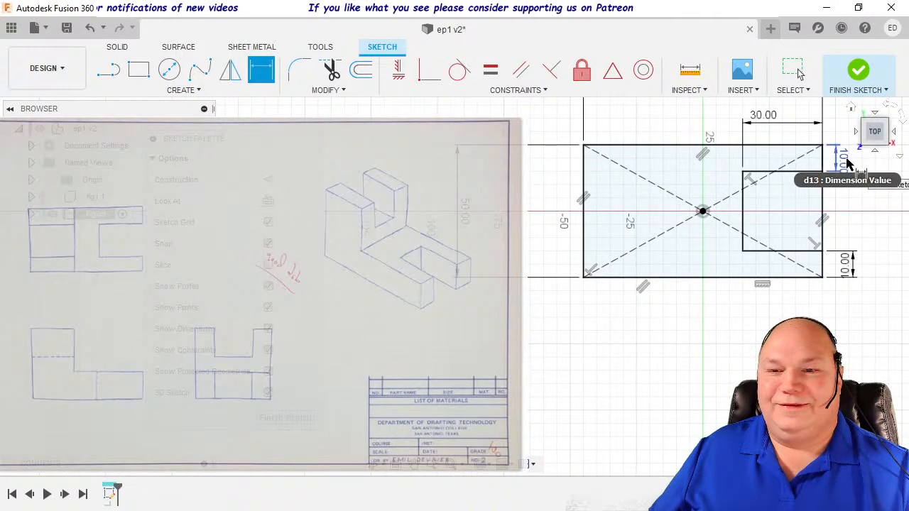
Set both gap dimensions above and below the notch to 15 mm.
left_click(842, 161)
type("15")
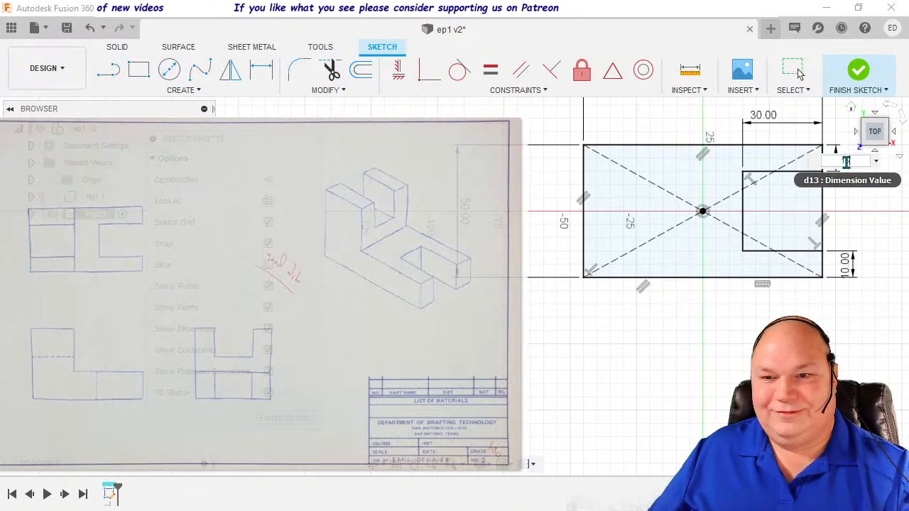
key("Return")
left_click(844, 275)
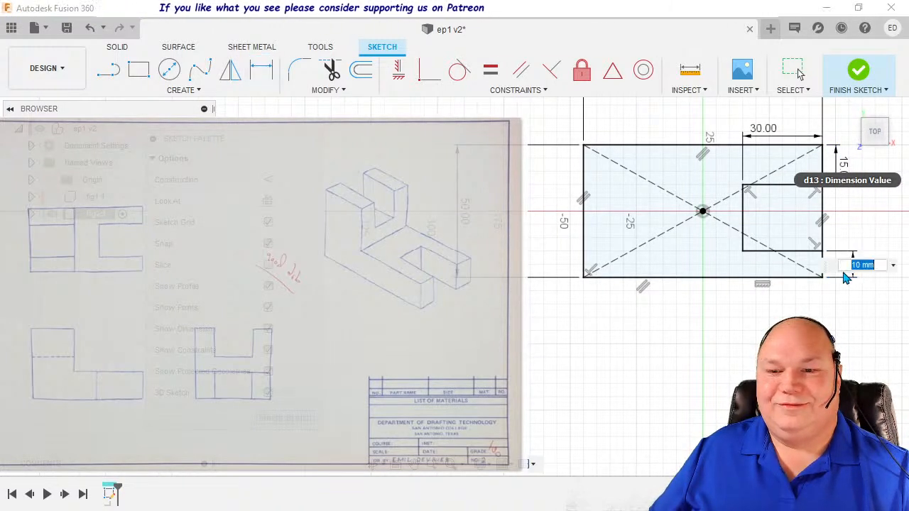
type("5")
key("Return")
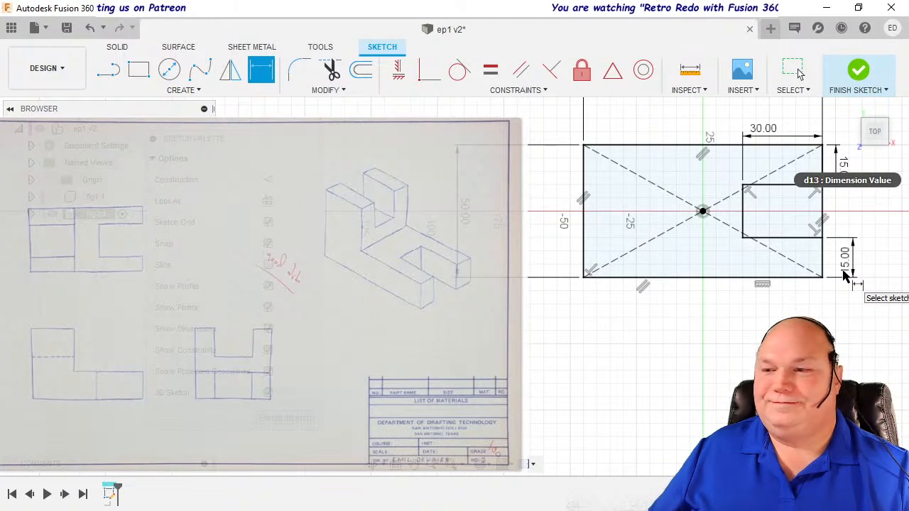
double_click(843, 277)
type("15")
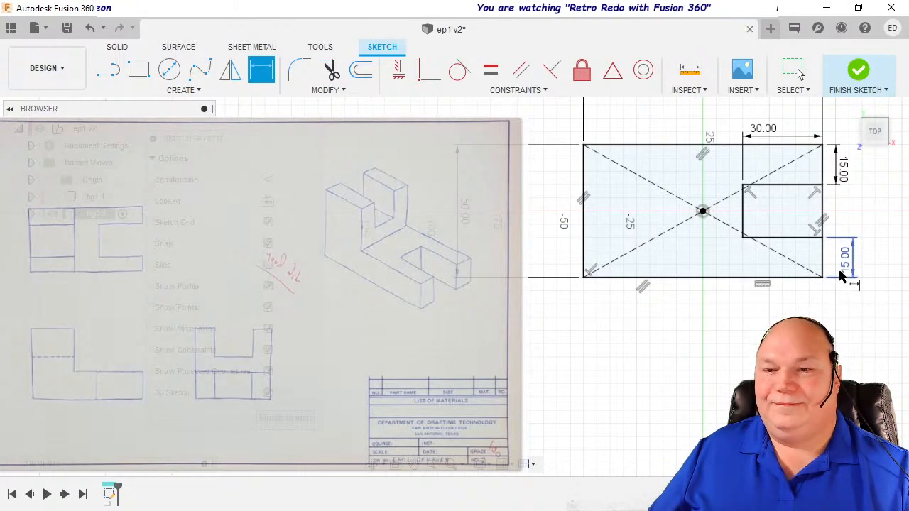
key("Return")
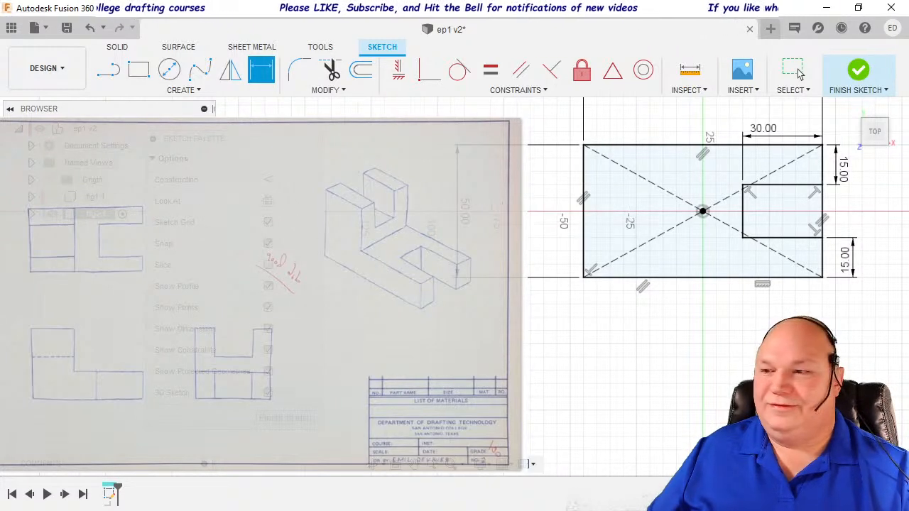
Draw a full-height vertical line across the rectangle, about 35 mm from its left edge.
left_click(104, 69)
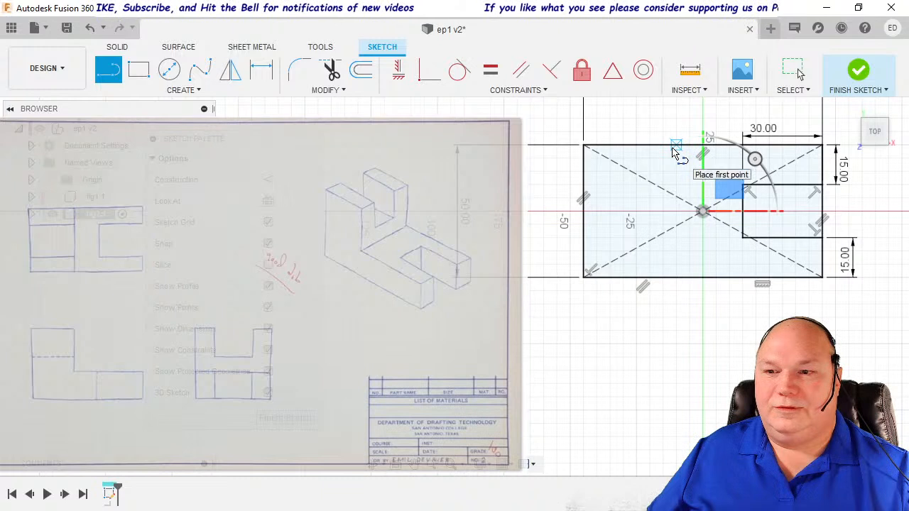
left_click(677, 148)
left_click(676, 277)
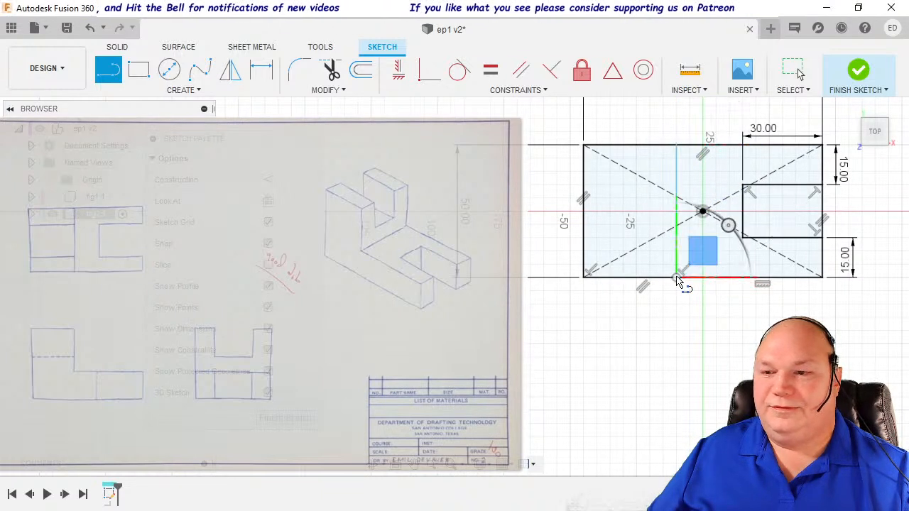
Draw two horizontal lines about 35 mm long between the rectangle's left edge and the vertical line, the upper about 15 mm below the top edge.
left_click(594, 185)
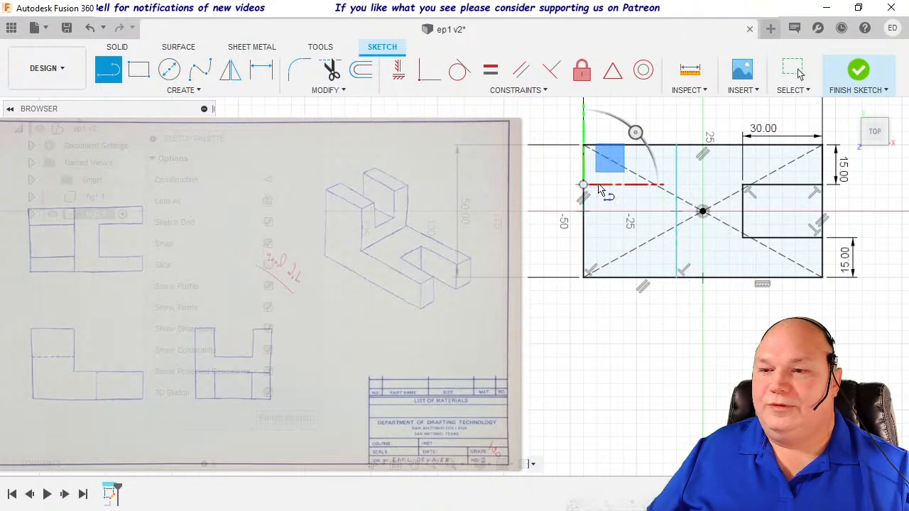
double_click(677, 187)
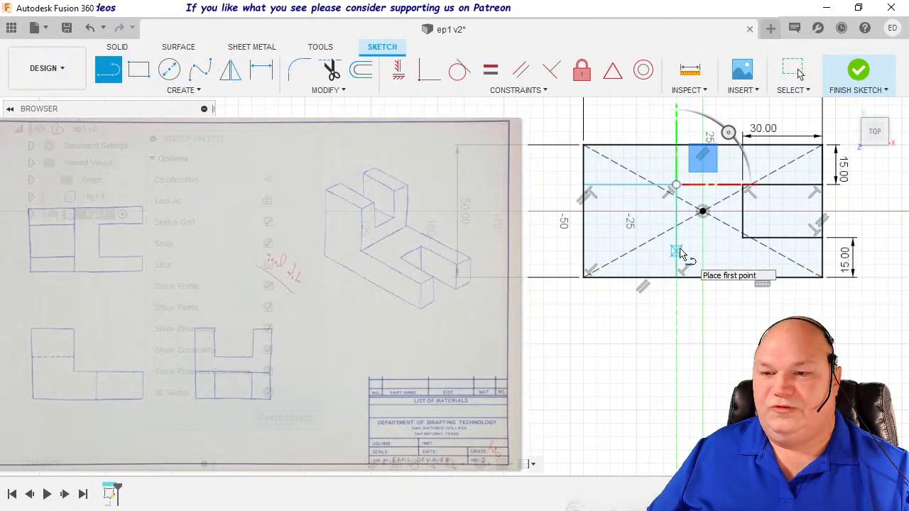
left_click(677, 251)
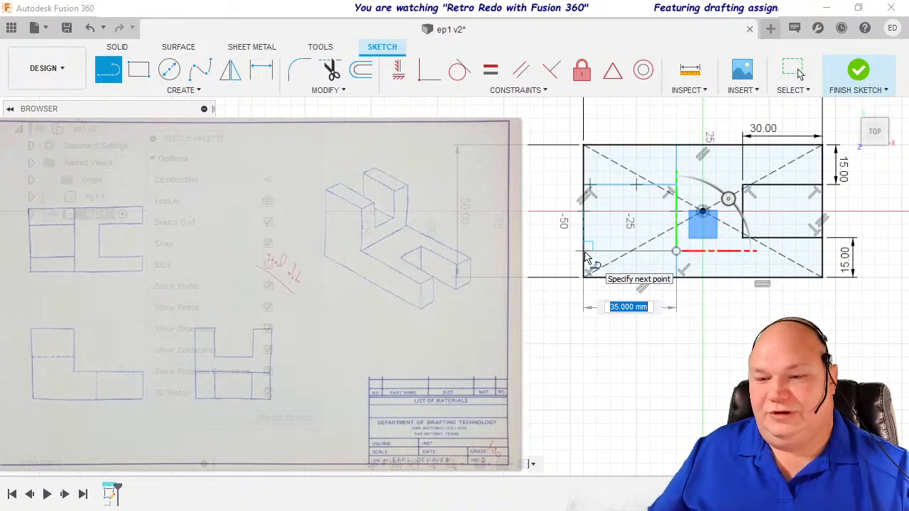
left_click(583, 251)
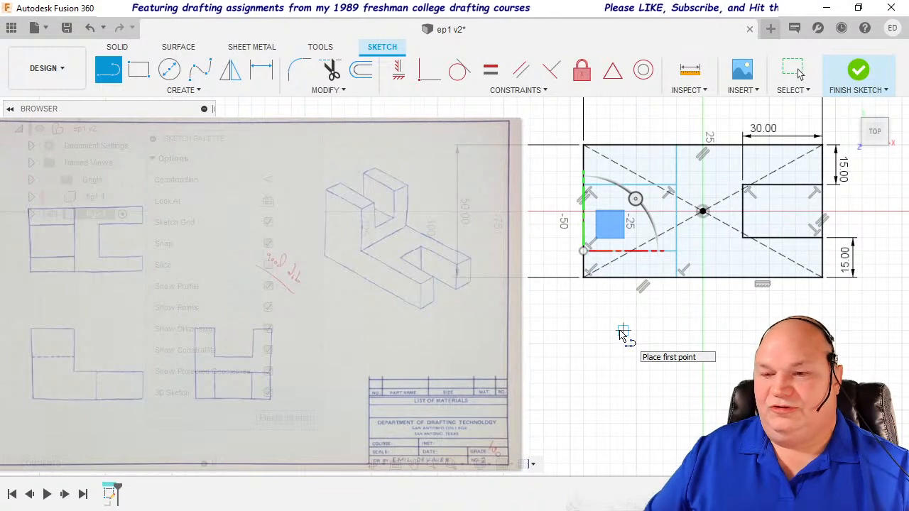
key("Escape")
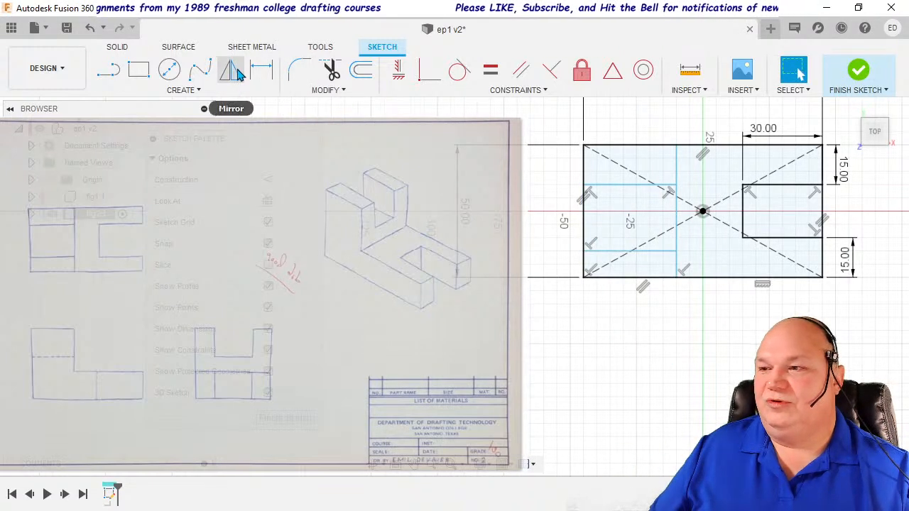
Dimension the upper horizontal line 15 mm from the rectangle's top edge, placed beside the left edge.
left_click(260, 69)
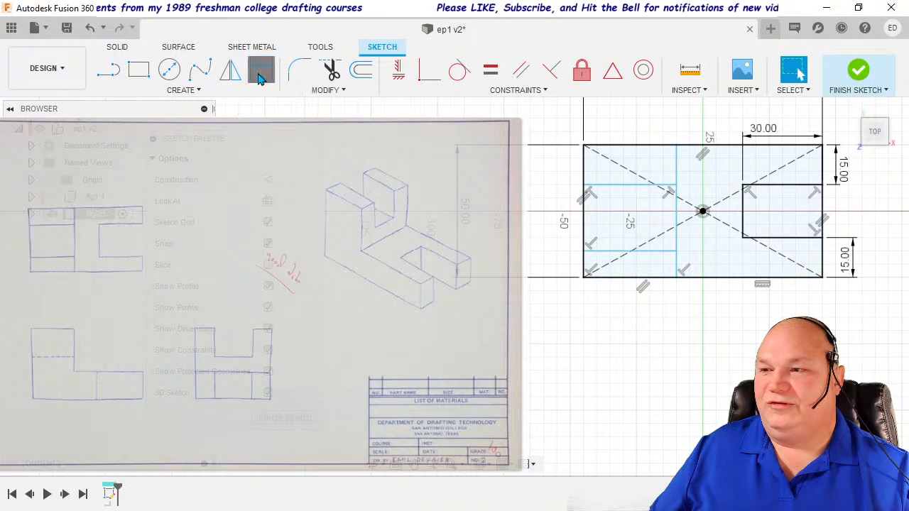
left_click(614, 185)
left_click(623, 147)
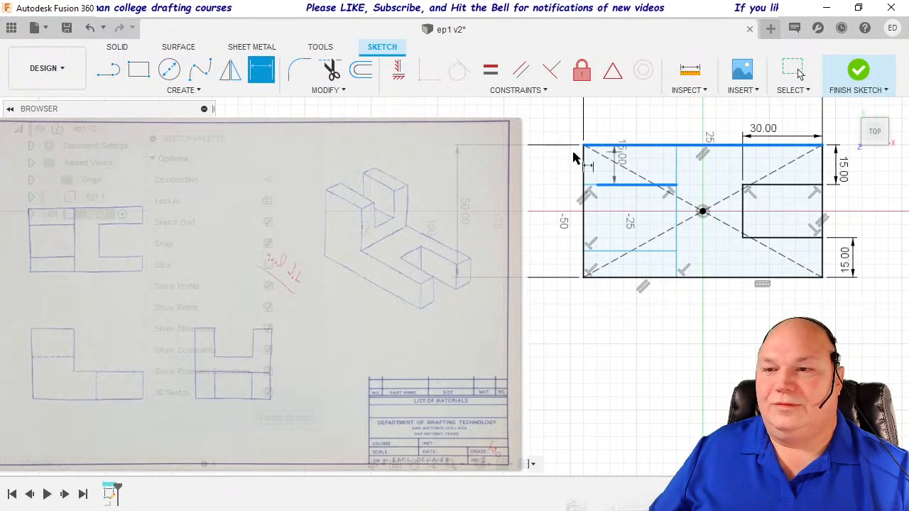
left_click(561, 165)
key("Return")
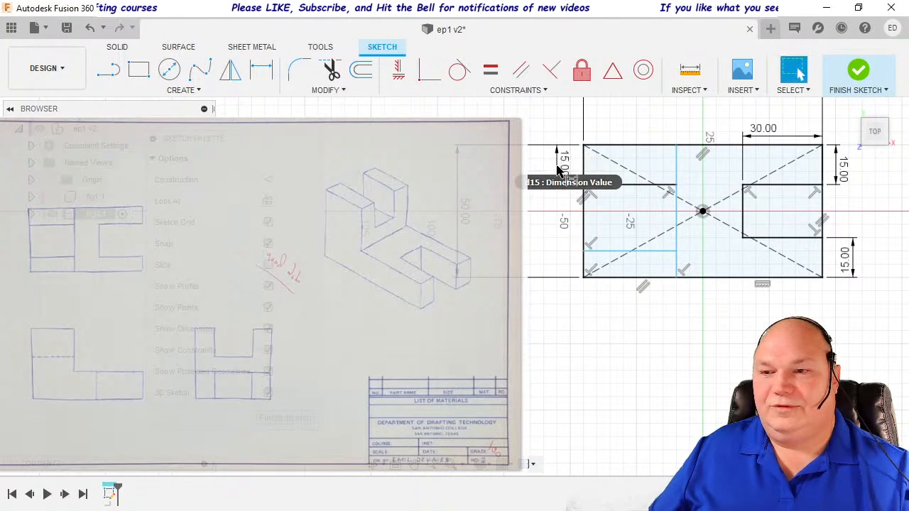
Dimension the gap between the full-height vertical line and the notch's inner edge as 30 mm, placed above the rectangle.
left_click(678, 224)
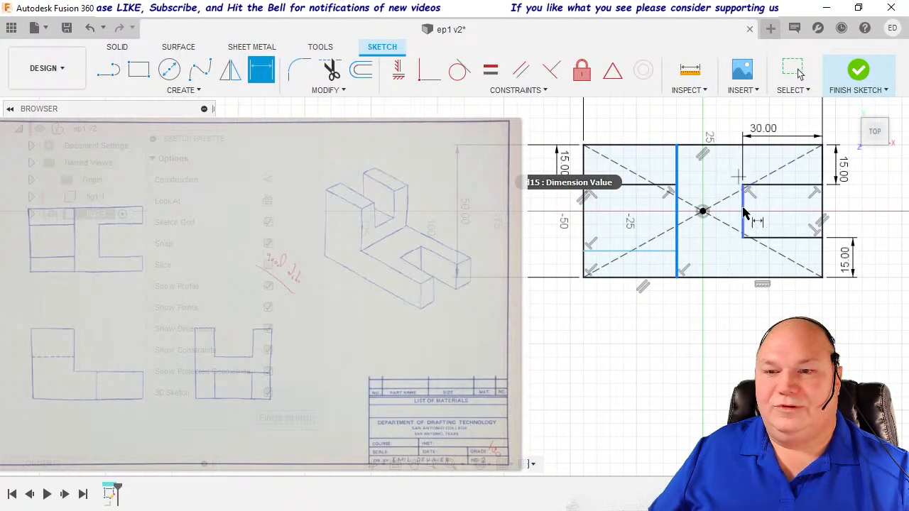
left_click(744, 210)
left_click(710, 115)
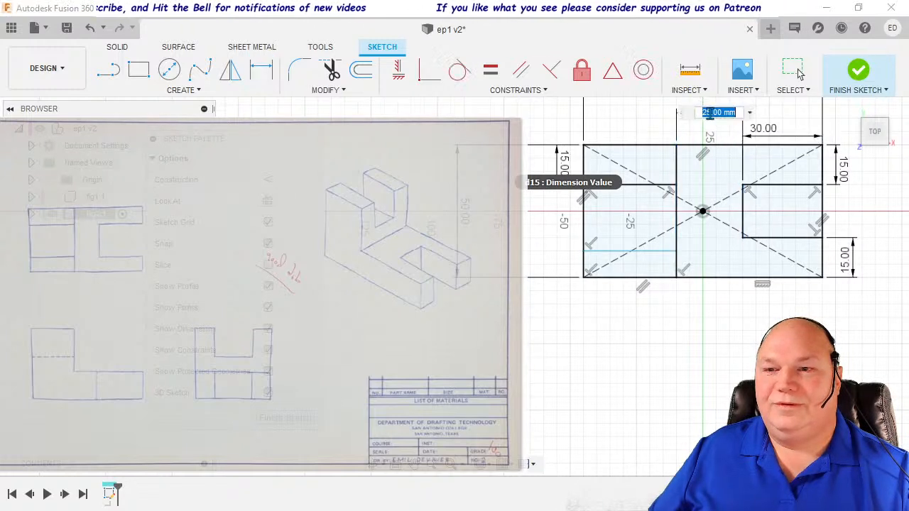
type("30")
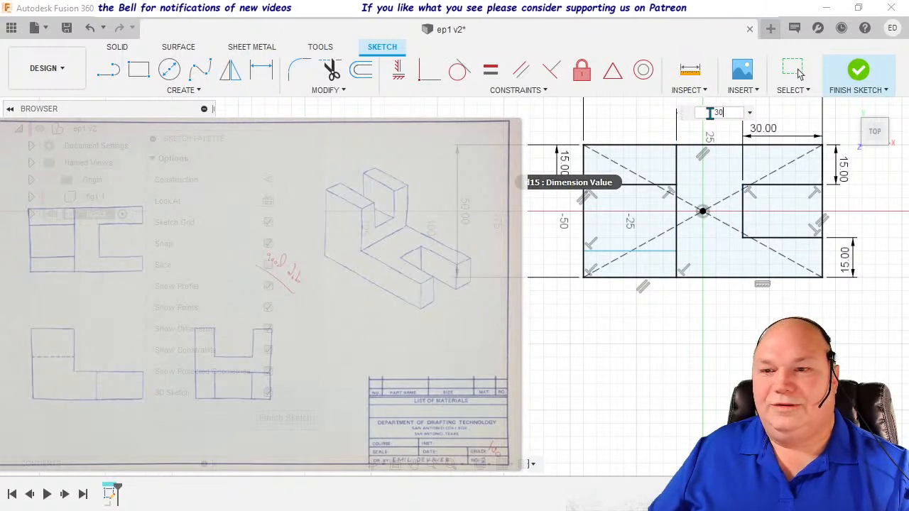
key("Return")
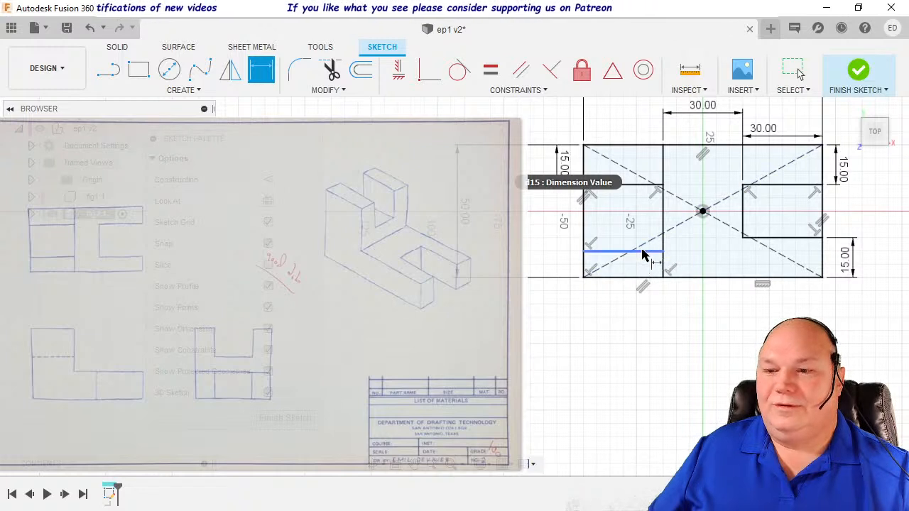
Dimension the lower horizontal line 15 mm from the rectangle's bottom edge, placed beside the left edge.
left_click(643, 254)
left_click(639, 287)
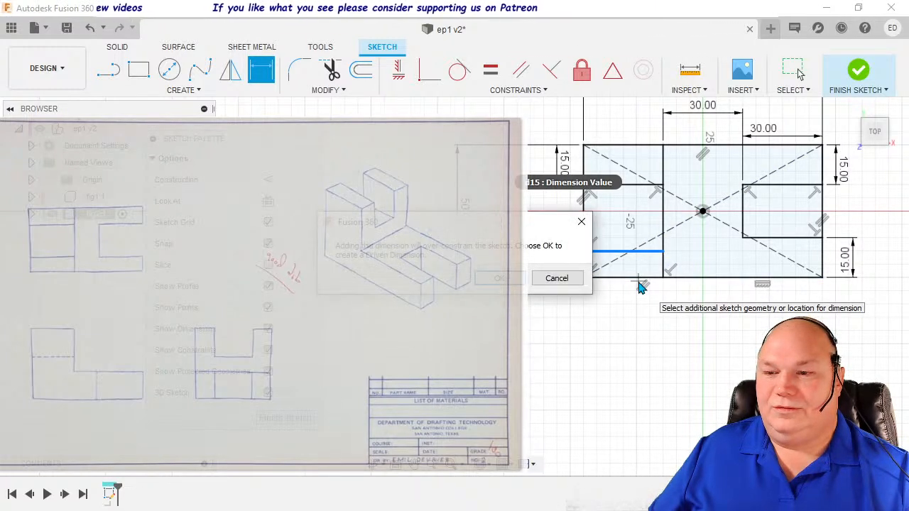
left_click(552, 278)
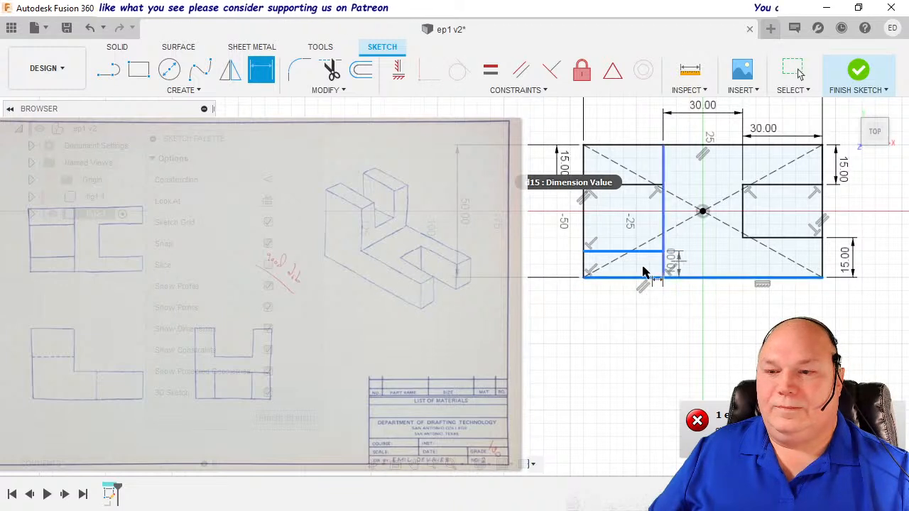
left_click(581, 269)
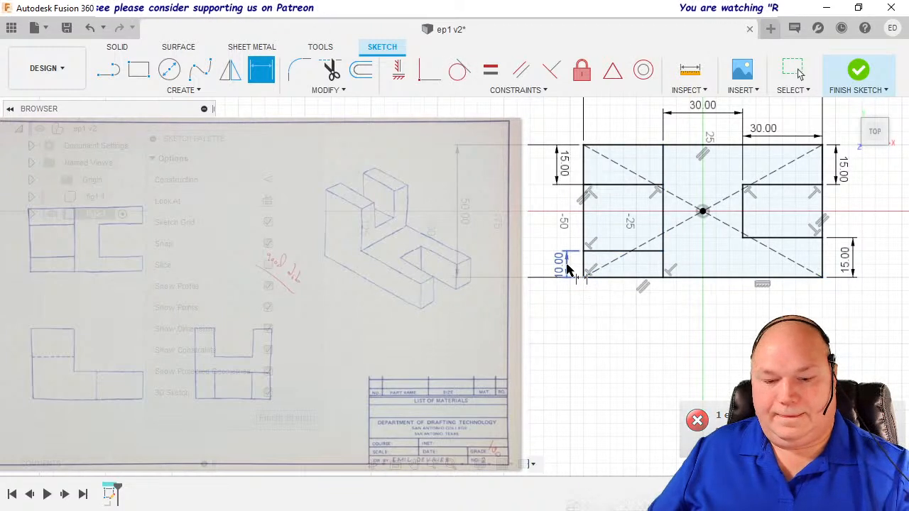
key("Escape")
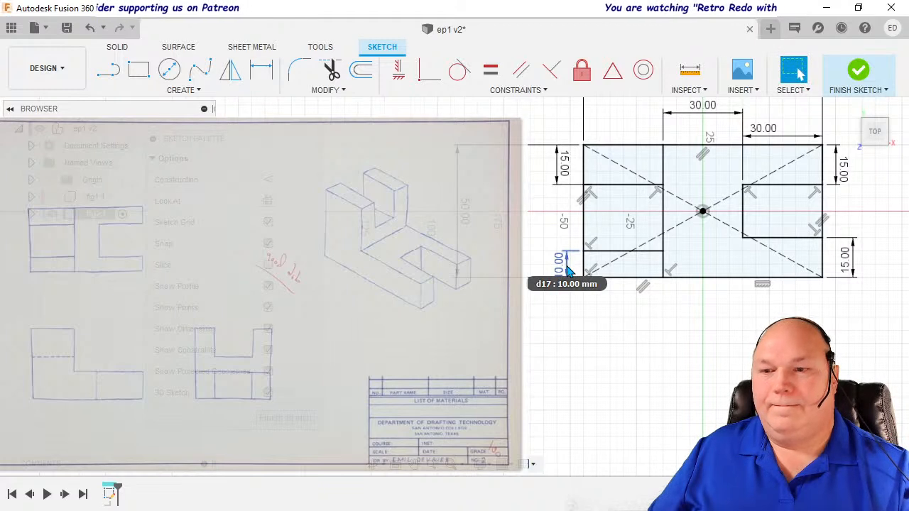
left_click(564, 264)
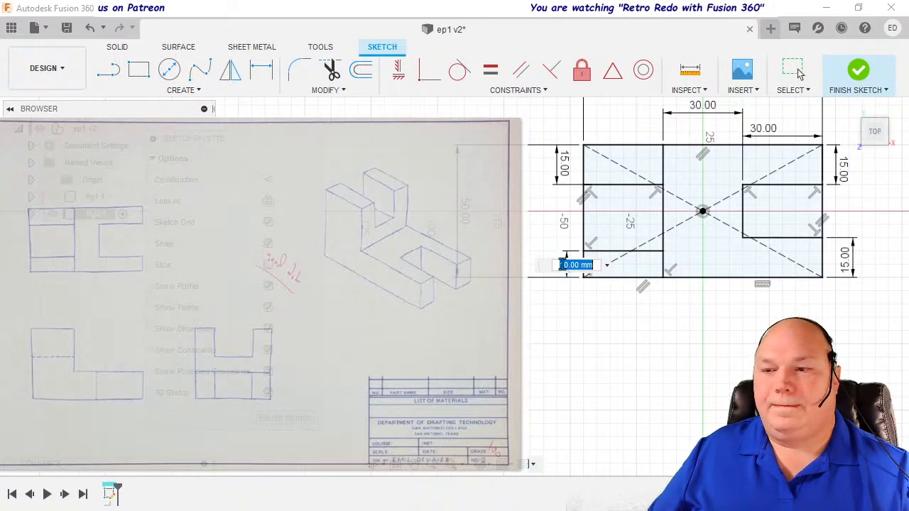
type("15")
key("Return")
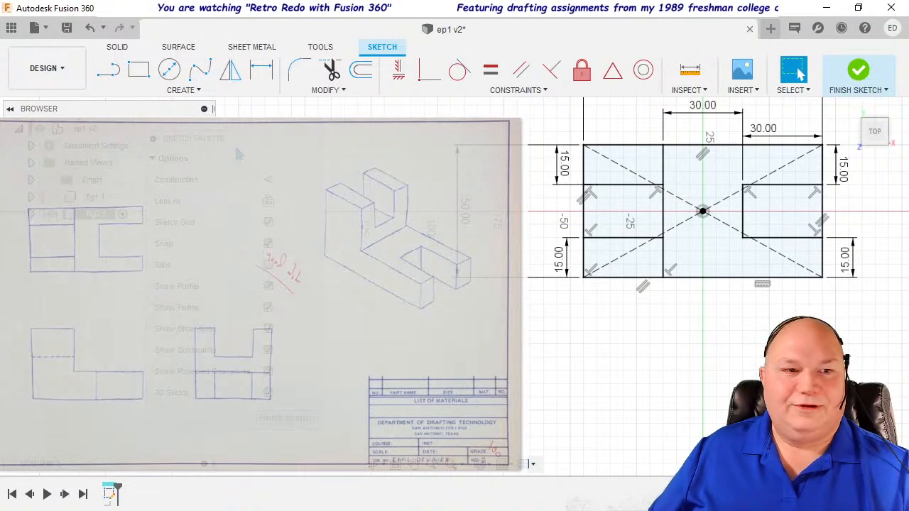
Hide the sketch's dimensions and constraints, then finish the sketch.
left_click_drag(237, 142, 630, 154)
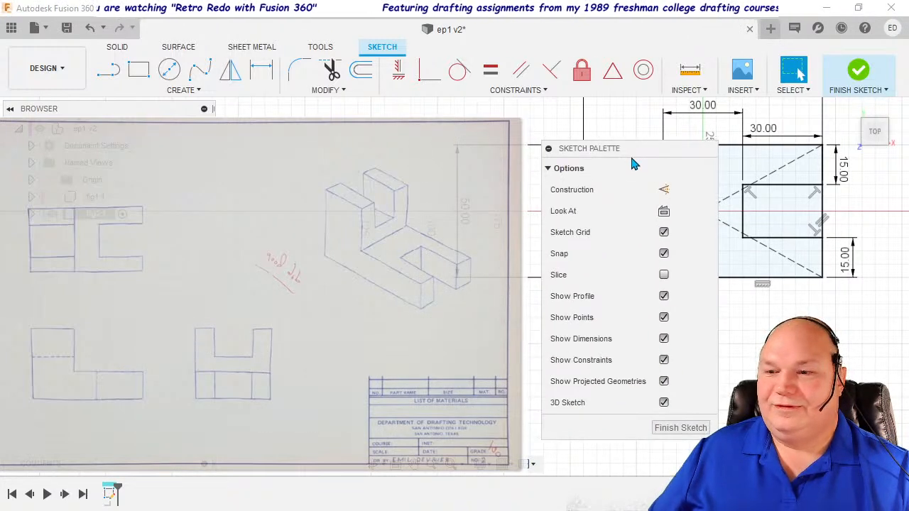
left_click(660, 342)
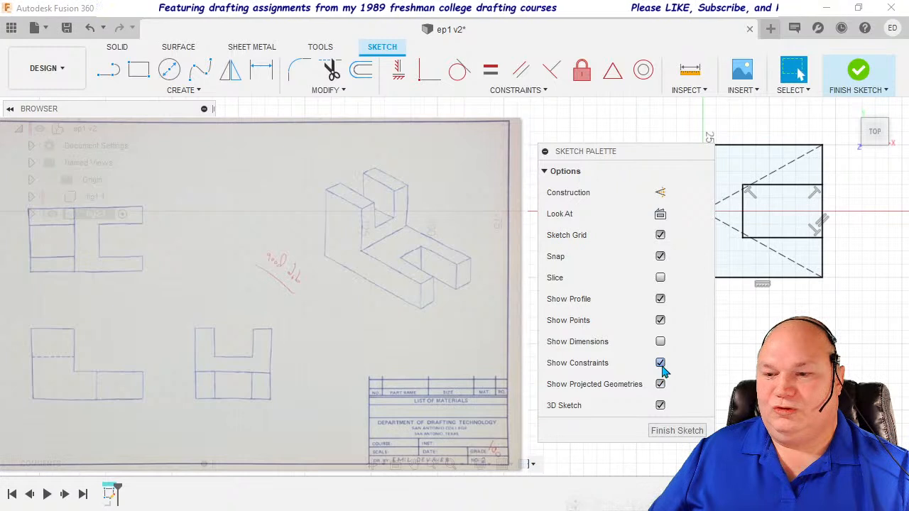
left_click(660, 364)
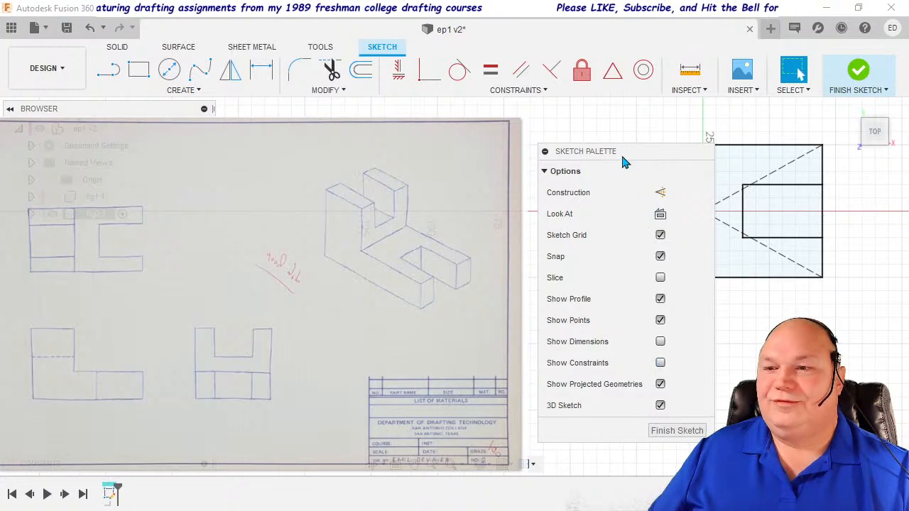
mouse_move(623, 157)
left_mouse_down()
mouse_move(485, 168)
mouse_move(511, 170)
left_mouse_up()
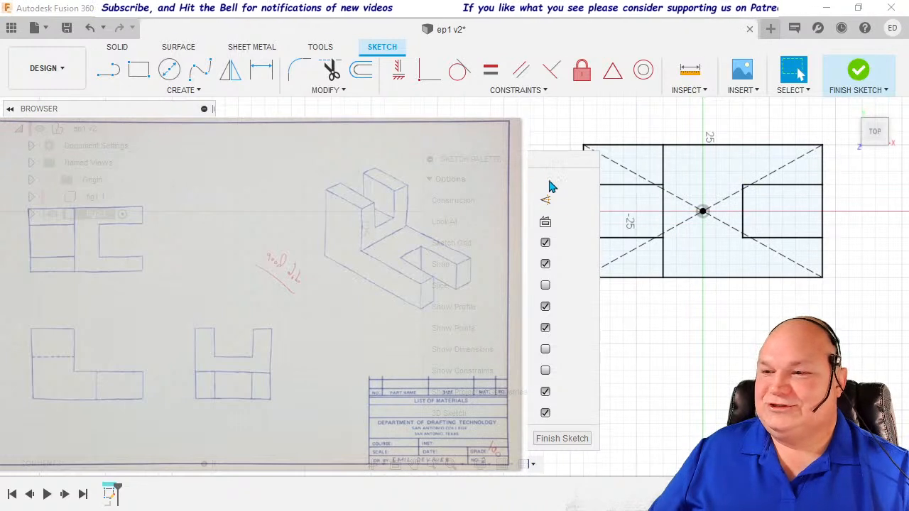
mouse_move(552, 158)
left_mouse_down()
mouse_move(528, 176)
mouse_move(514, 159)
left_mouse_up()
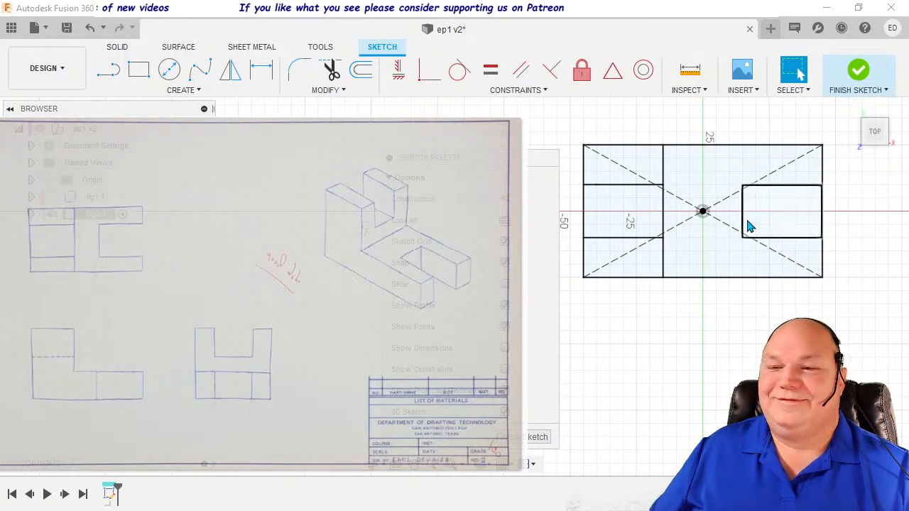
left_click(536, 437)
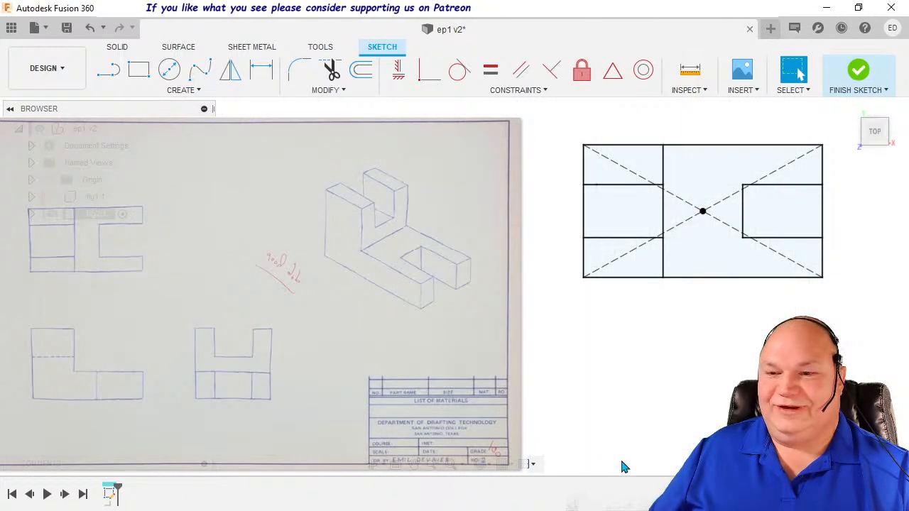
Orient the view to an isometric angle that shows the sketch from the top, front and right sides.
left_click(866, 128)
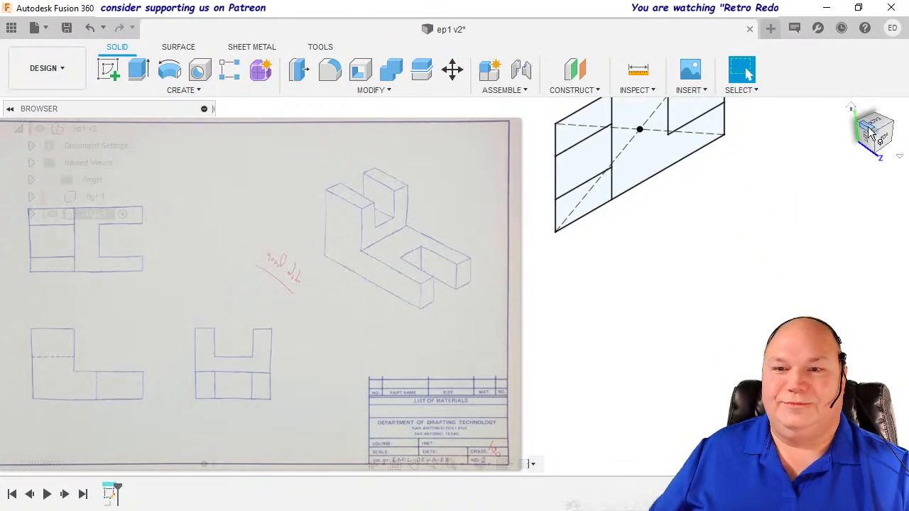
left_click(887, 142)
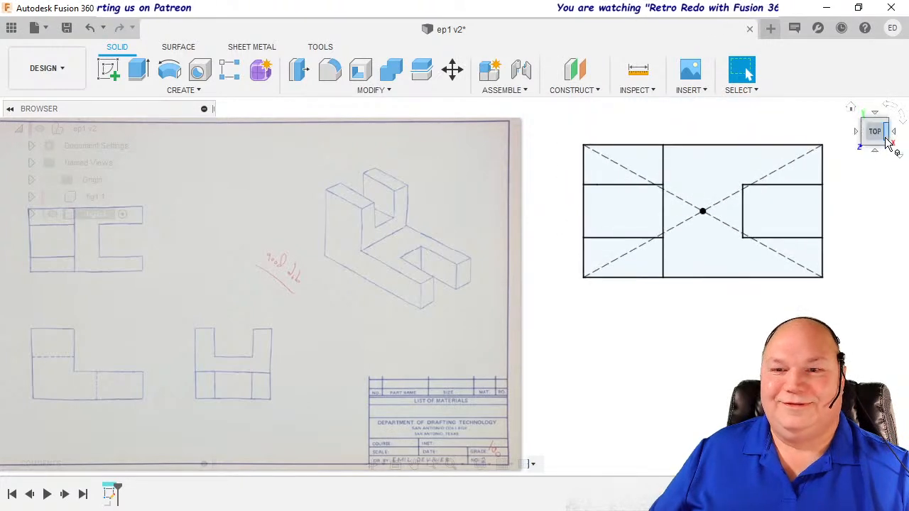
left_click_drag(886, 143, 886, 147)
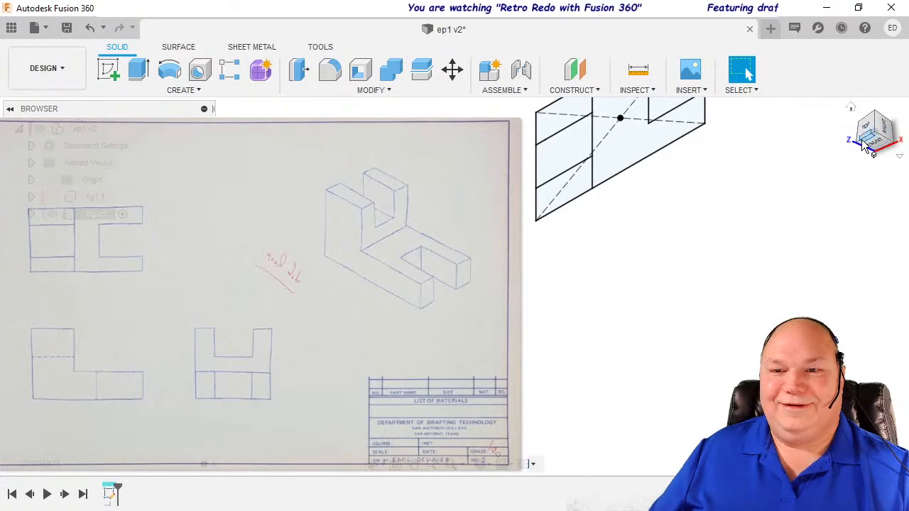
left_click(862, 145)
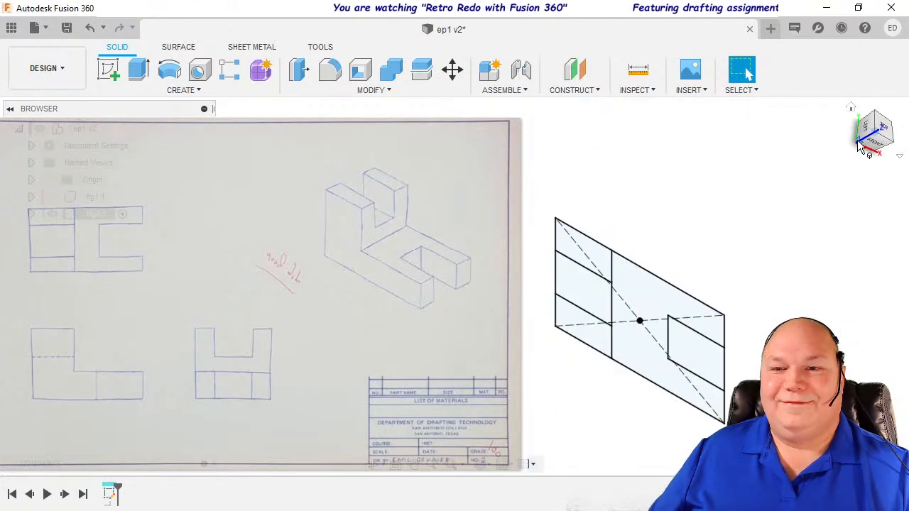
left_click(875, 146)
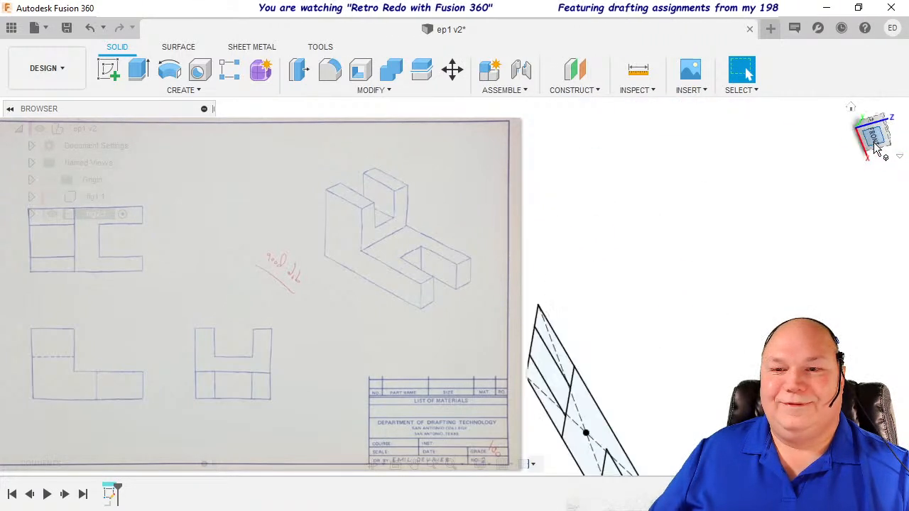
left_click(888, 110)
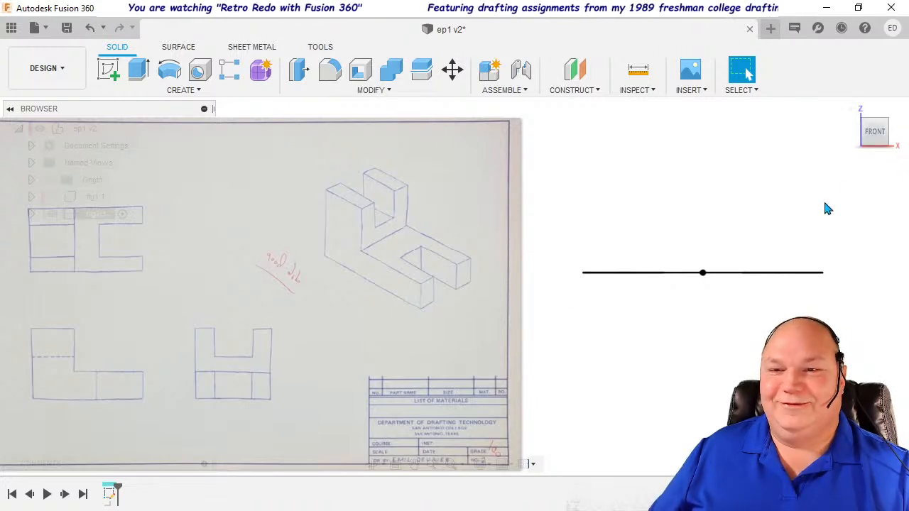
left_click(875, 120)
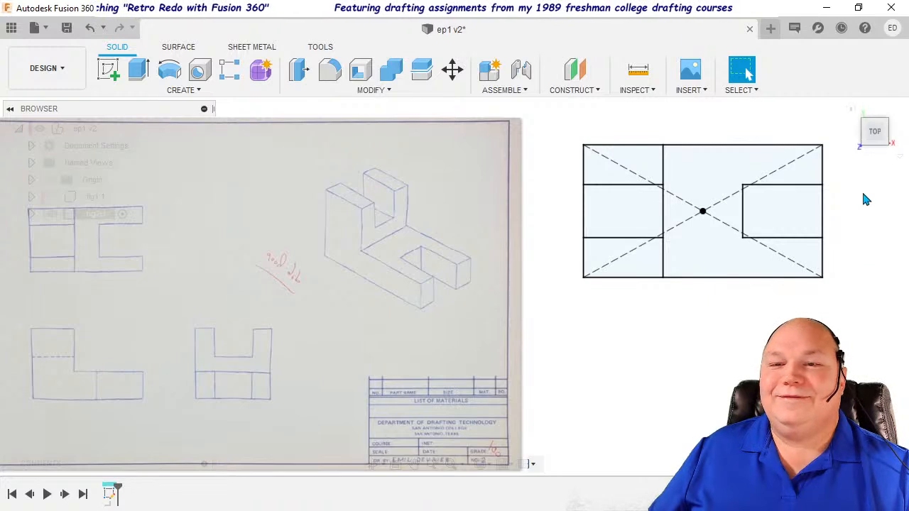
mouse_move(869, 154)
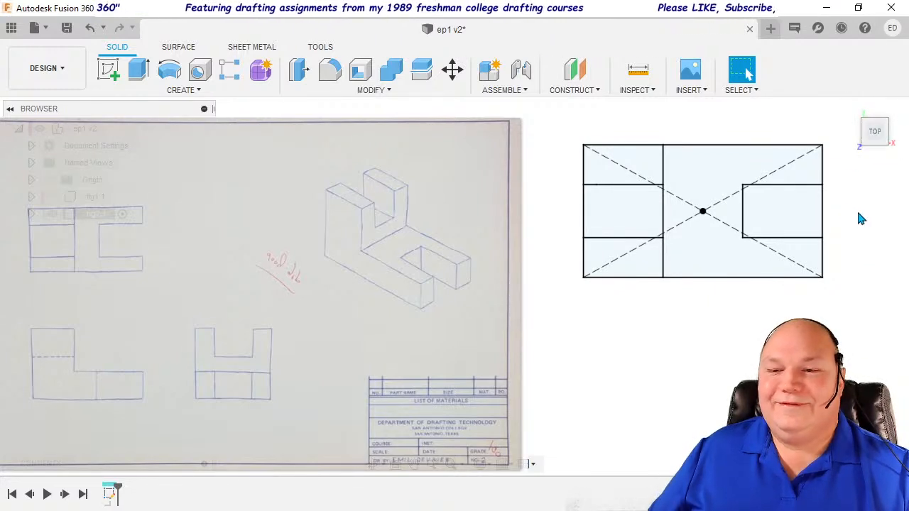
mouse_move(856, 209)
middle_mouse_down("shift")
mouse_move(848, 173)
mouse_move(824, 146)
mouse_move(797, 134)
mouse_move(807, 130)
middle_mouse_up("shift")
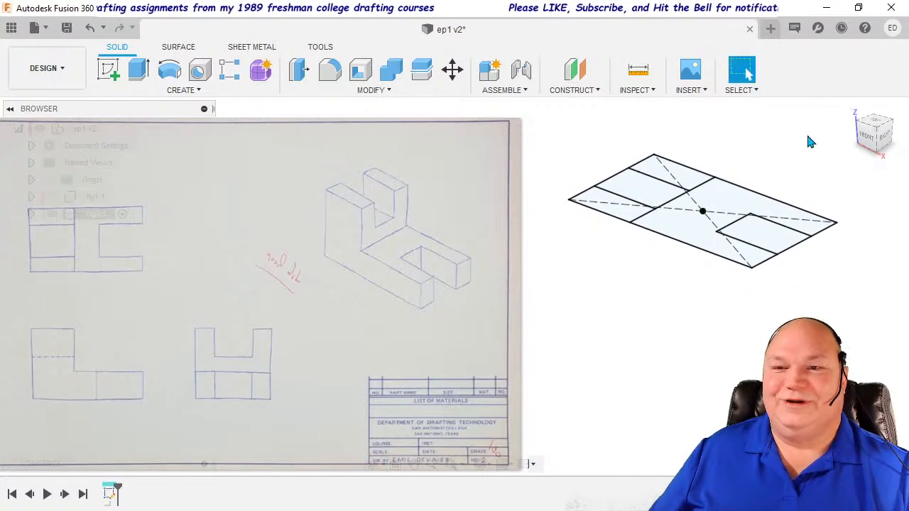
left_click(876, 132)
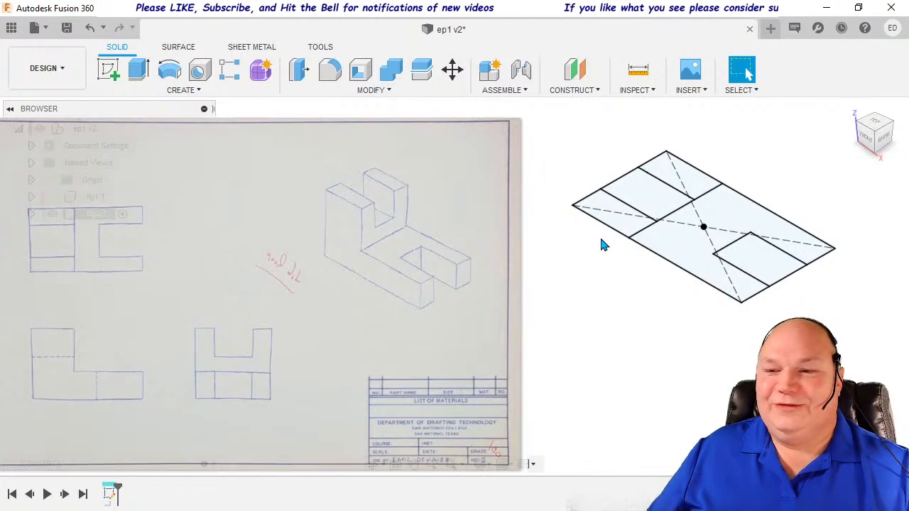
Extrude all five profiles of the fig2 sketch upward 60 mm as a new body.
scroll(616, 252, "down", 3)
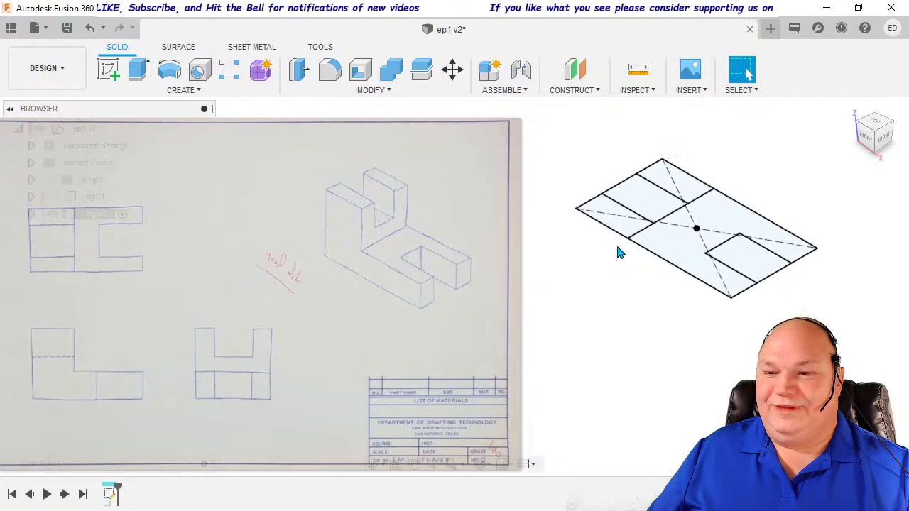
left_click(682, 255)
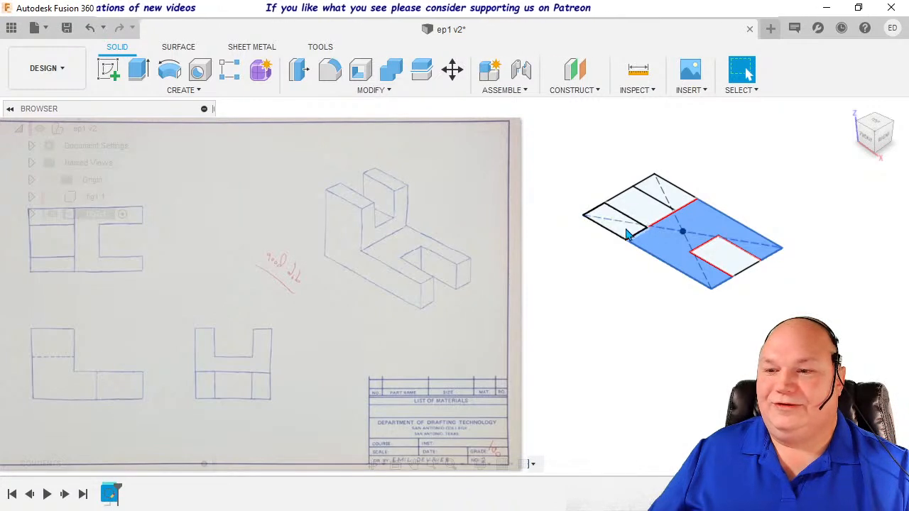
left_click(641, 212)
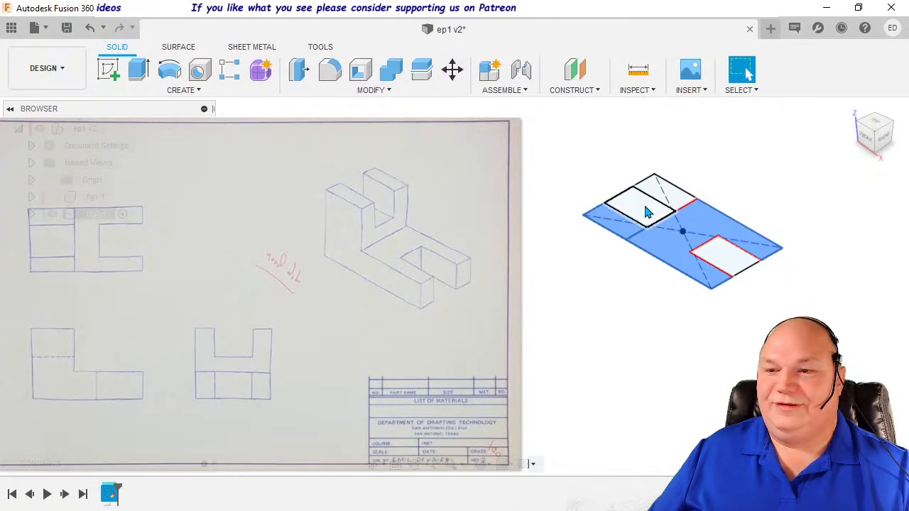
left_click(664, 193)
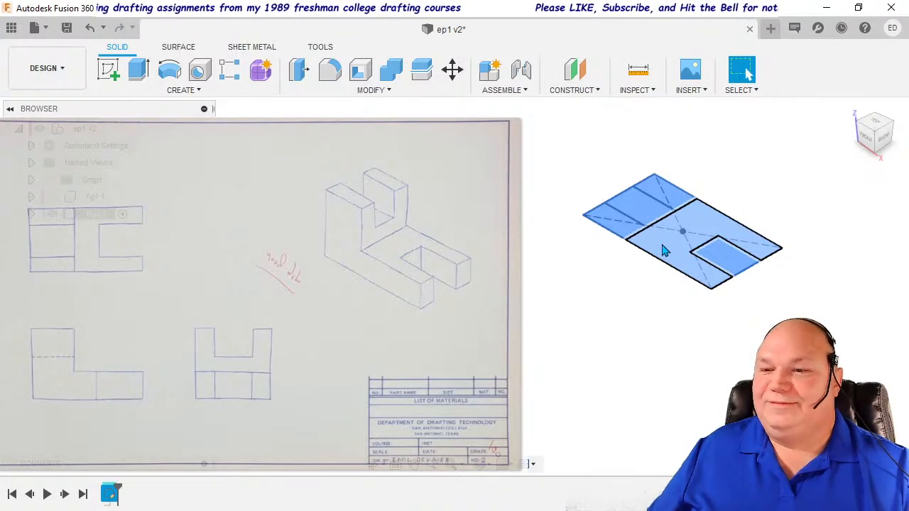
left_click(141, 72)
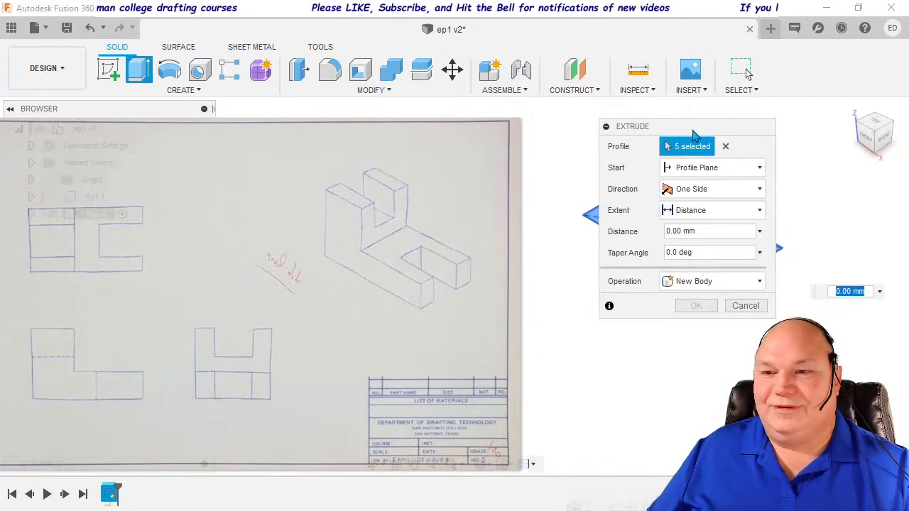
mouse_move(695, 135)
left_mouse_down()
mouse_move(496, 136)
mouse_move(653, 174)
mouse_move(884, 145)
mouse_move(860, 120)
left_mouse_up()
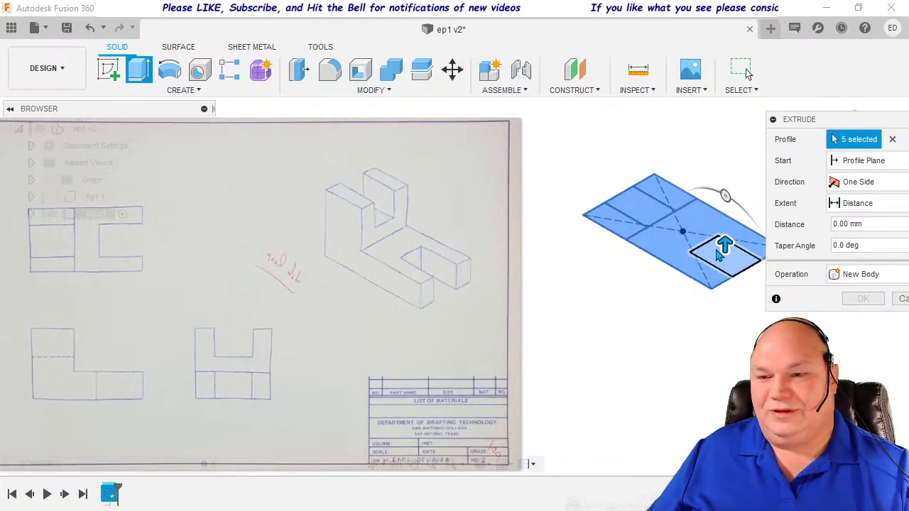
left_click_drag(722, 243, 731, 181)
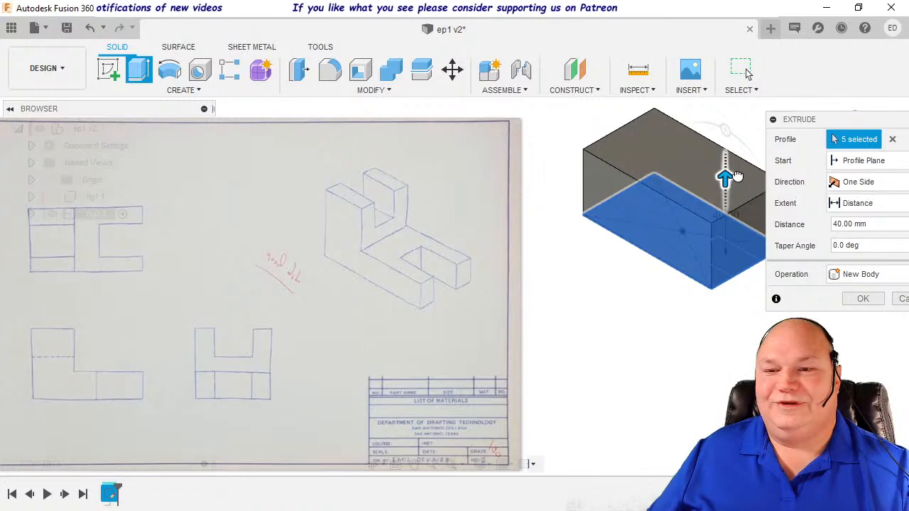
left_click_drag(736, 177, 741, 149)
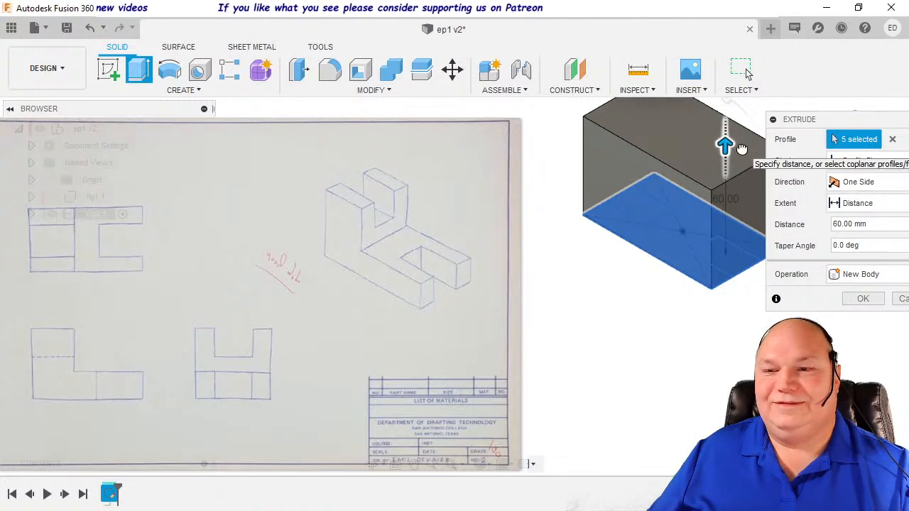
left_click(860, 301)
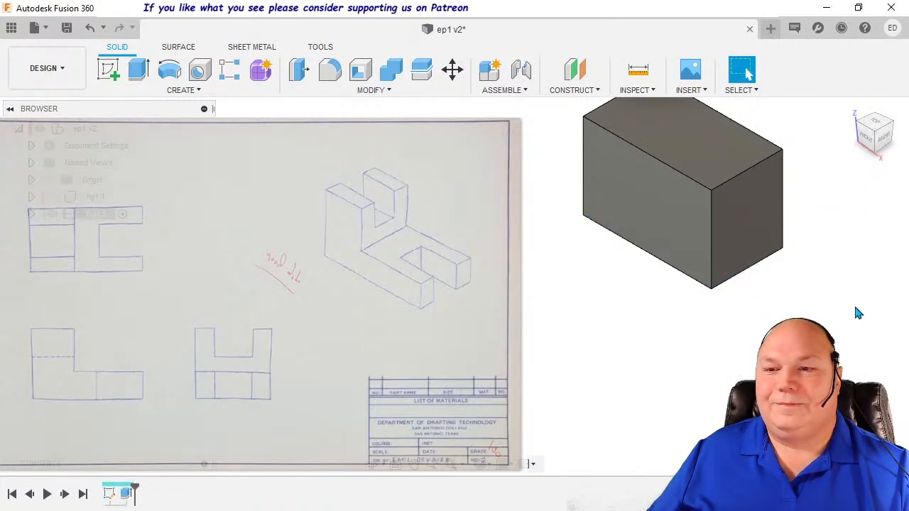
Expand the fig2 component and its sketches in the browser, and make Sketch1 visible again.
scroll(831, 276, "down", 3)
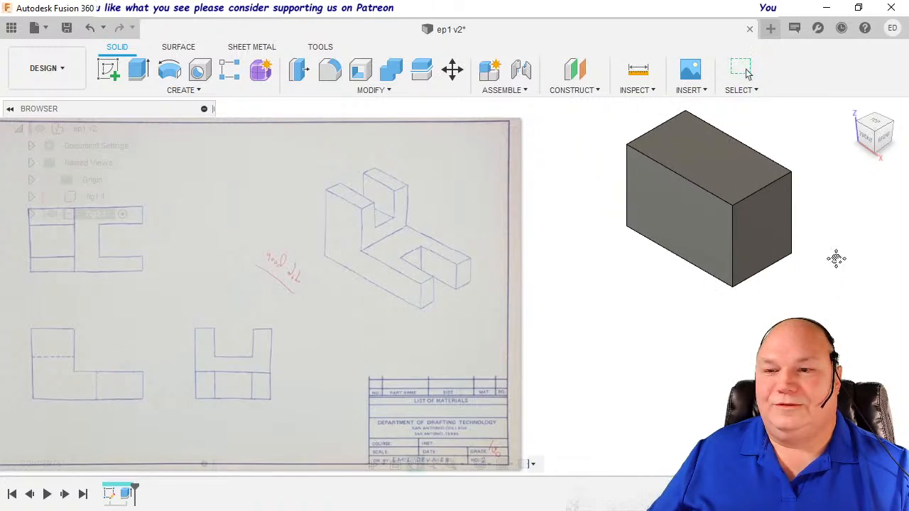
middle_click_drag(835, 259, 803, 289)
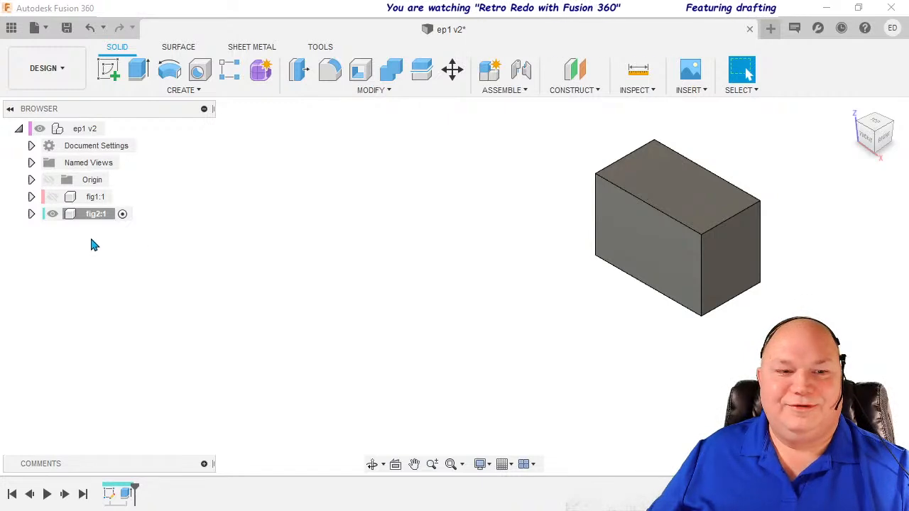
left_click(31, 214)
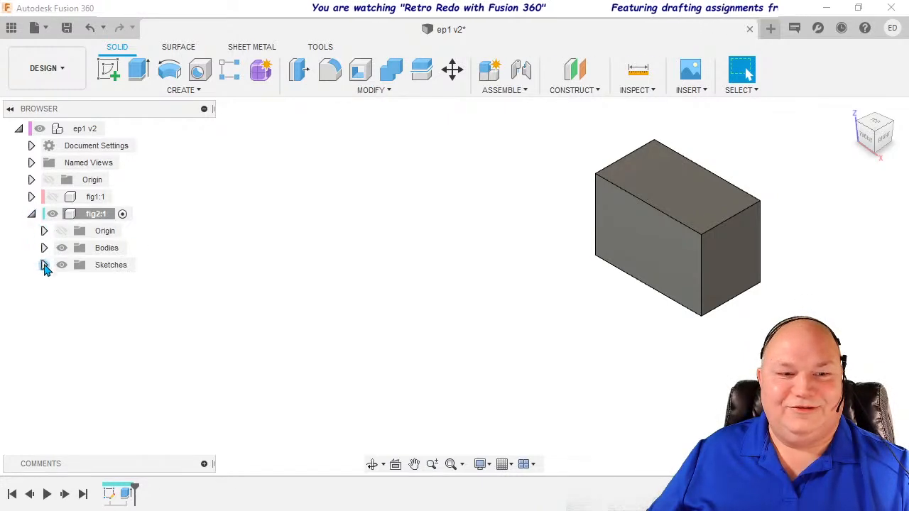
left_click(44, 265)
left_click(75, 281)
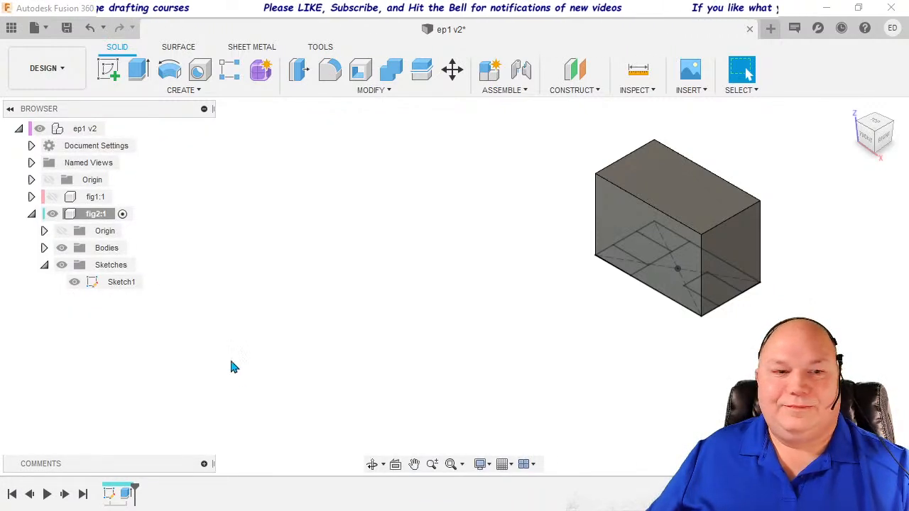
Edit the active component's name and accept it as fig2.
left_click(106, 216)
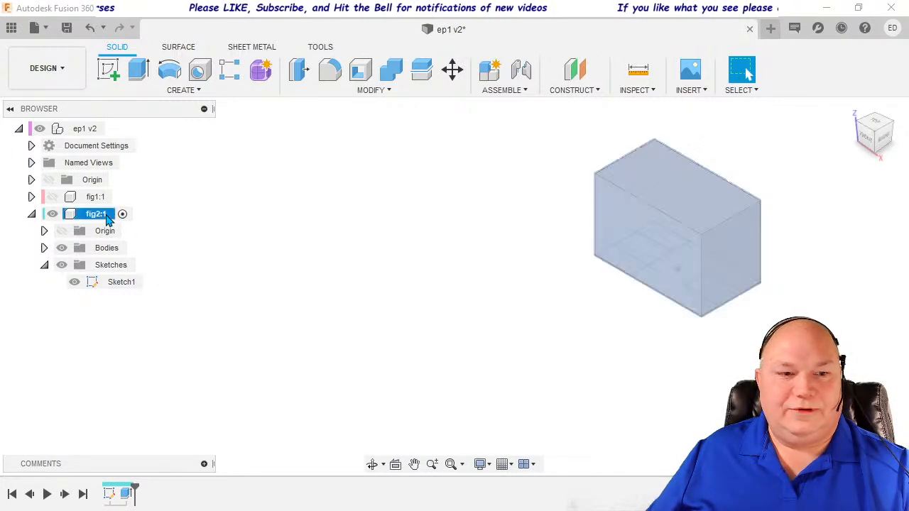
double_click(106, 216)
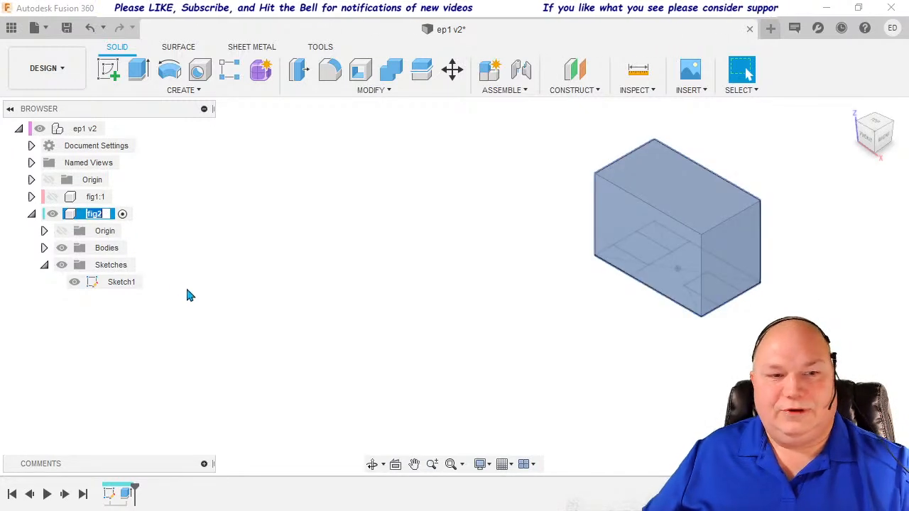
key("Right")
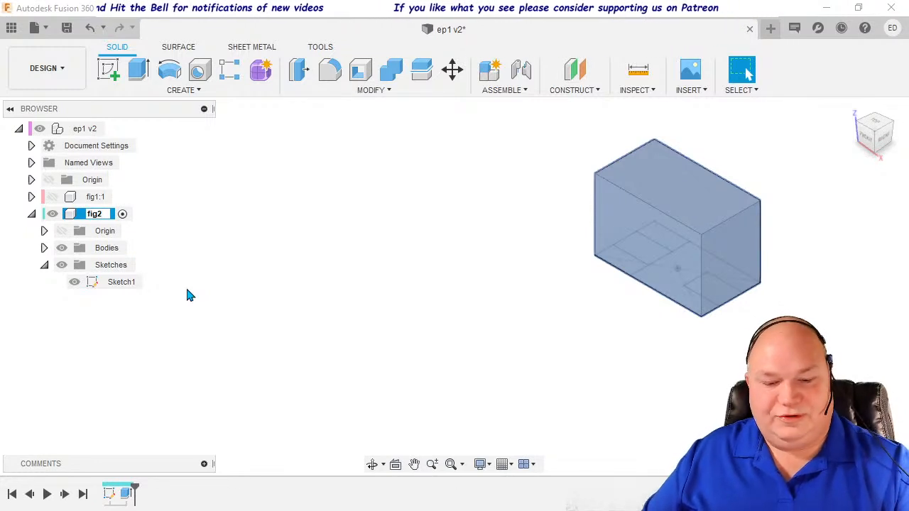
key("Return")
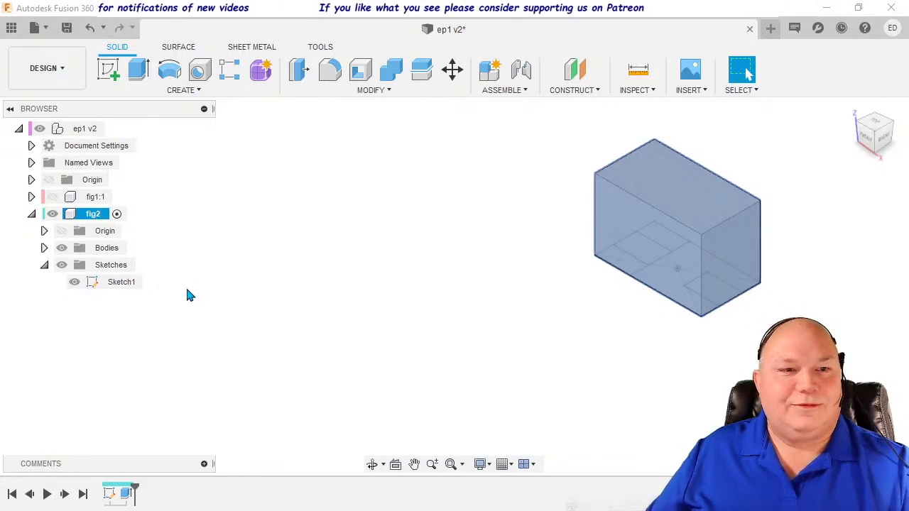
Save a new version of the design with the description "Started Fig 2".
left_click(67, 27)
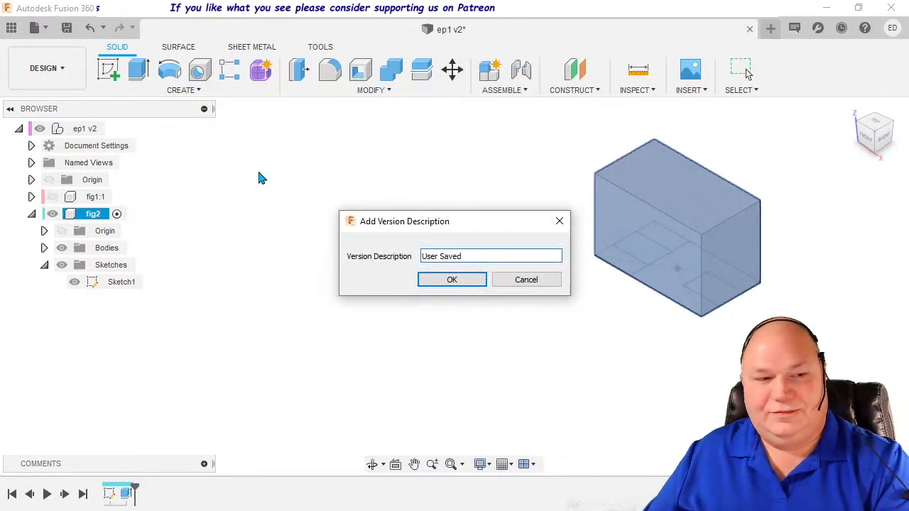
type("Started Fig 2")
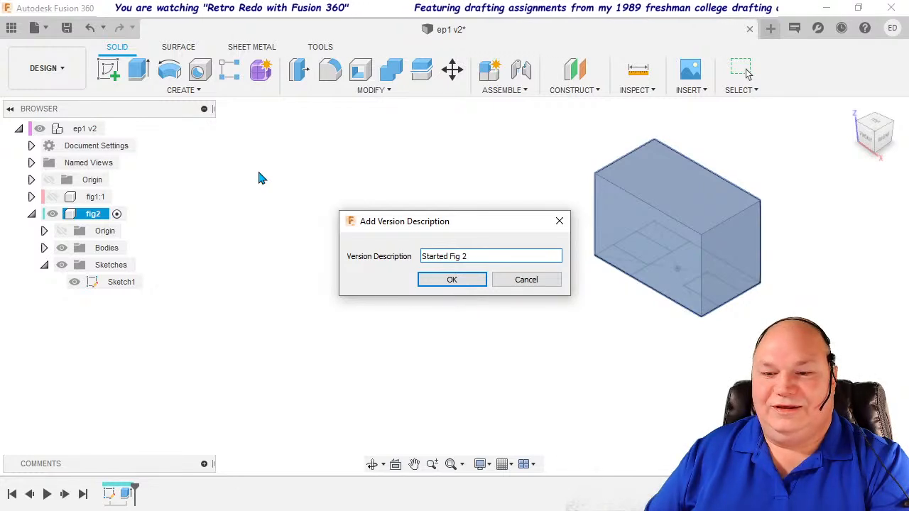
key("Return")
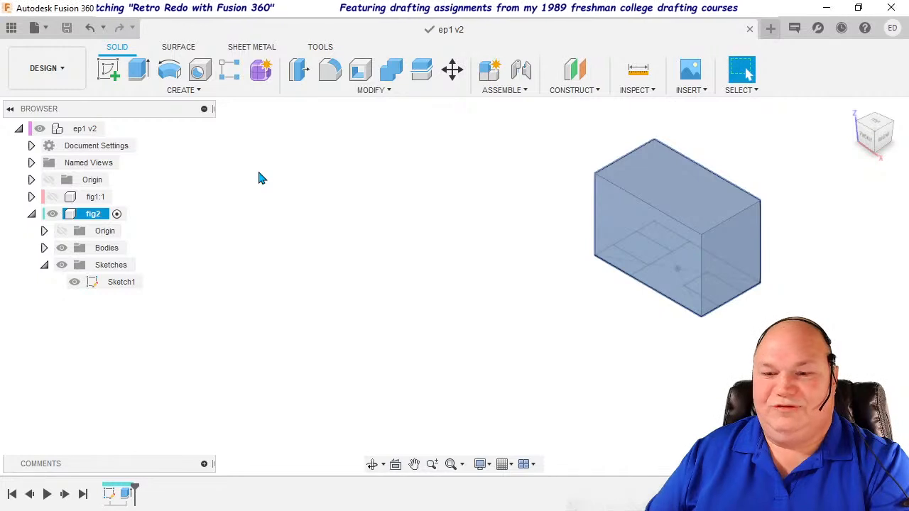
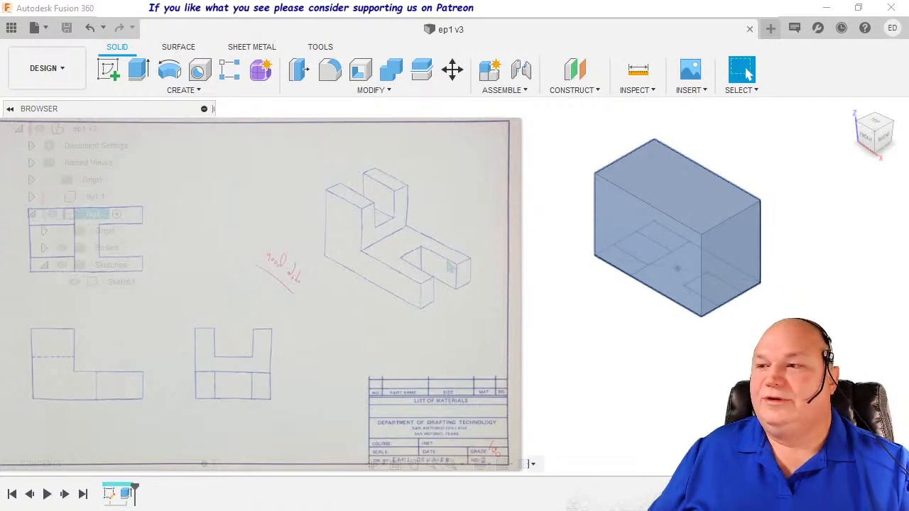
Create a sketch on the block's front face and view it squarely from the front.
left_click(109, 70)
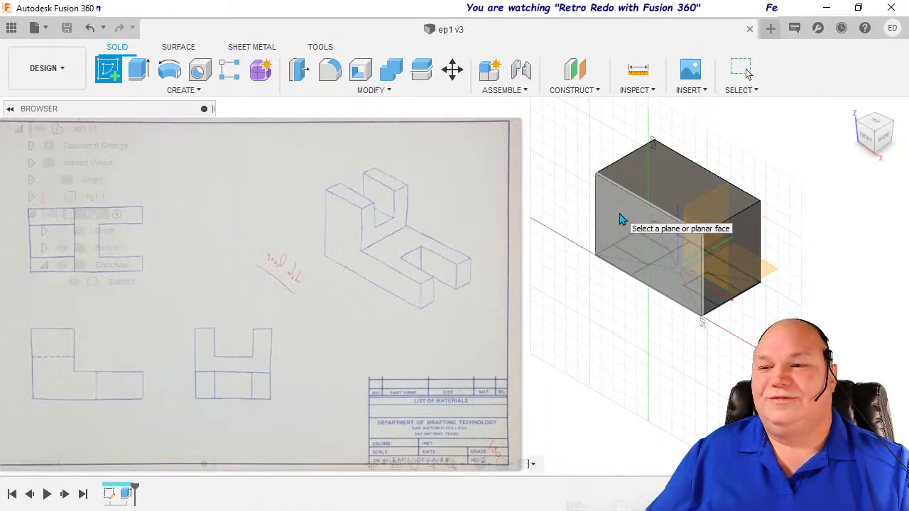
left_click(620, 219)
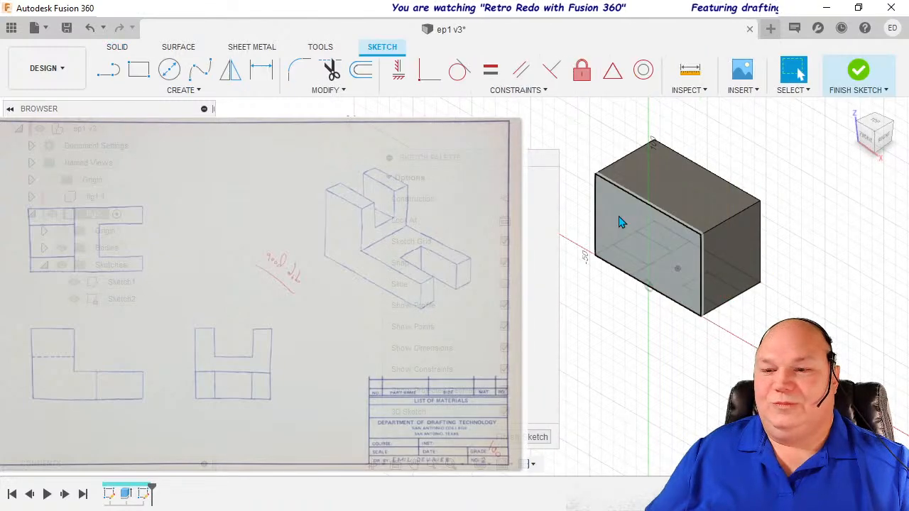
left_click(866, 145)
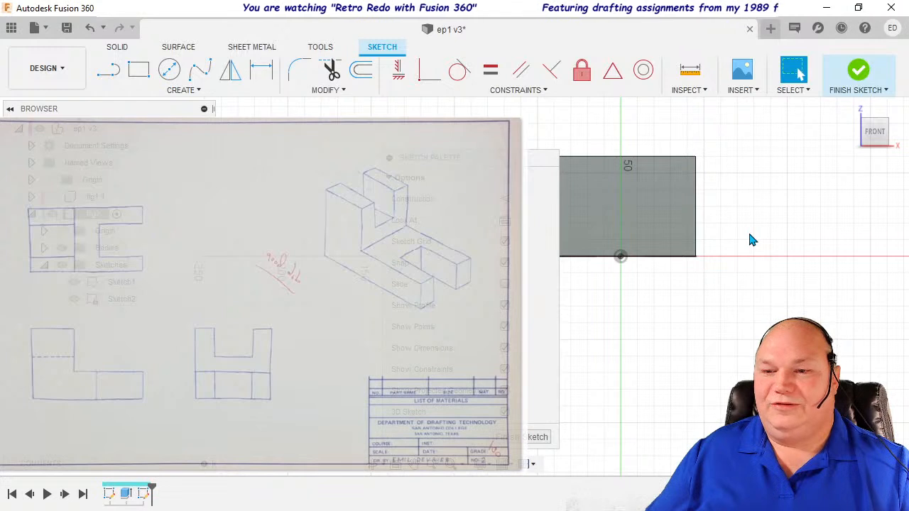
middle_click_drag(748, 233, 807, 249)
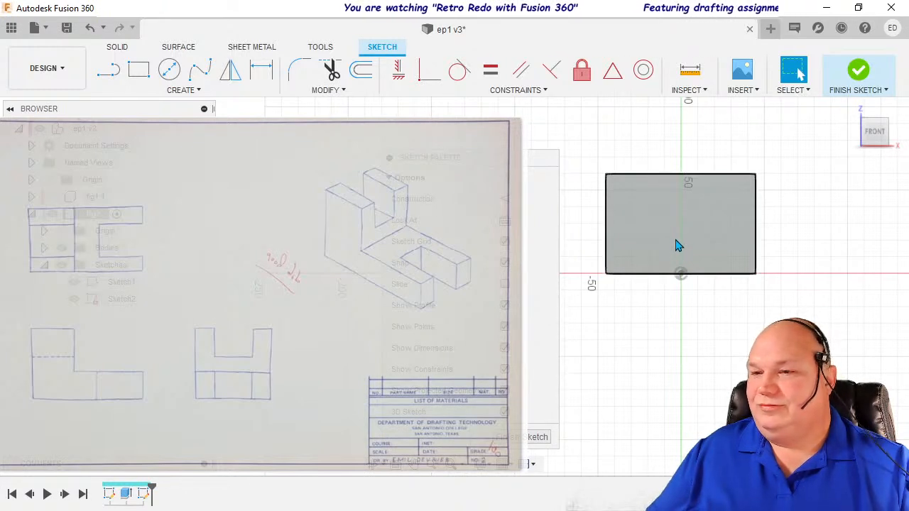
Draw an L-shaped line pair from the face's top edge straight down to mid-height, then across to the right edge.
left_click(108, 69)
left_click(680, 272)
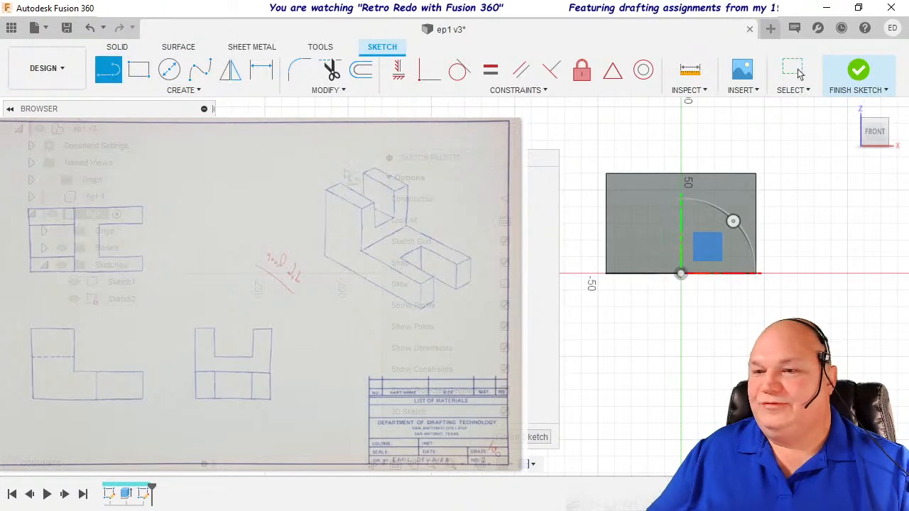
left_click(655, 174)
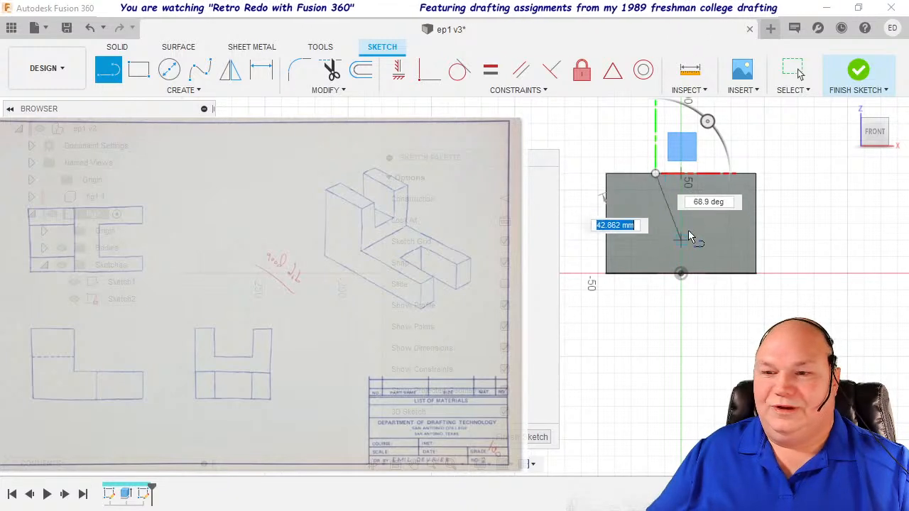
left_click(655, 224)
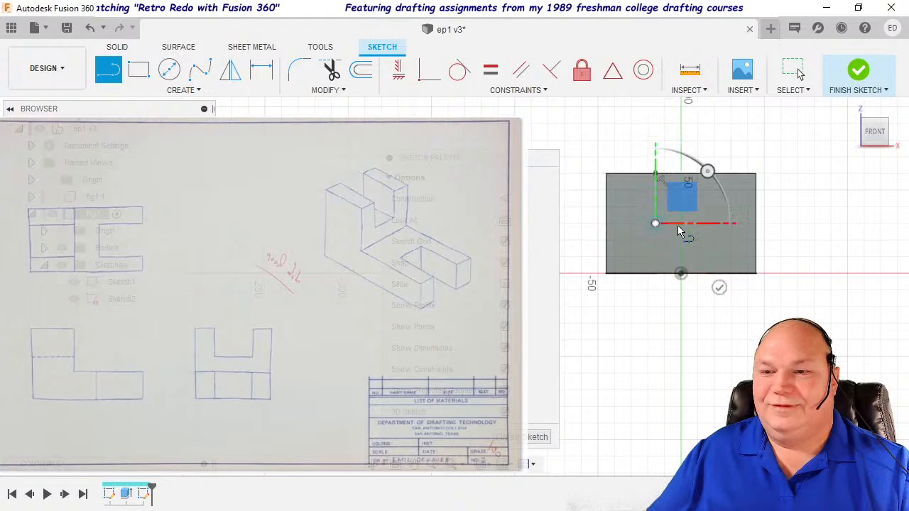
double_click(756, 223)
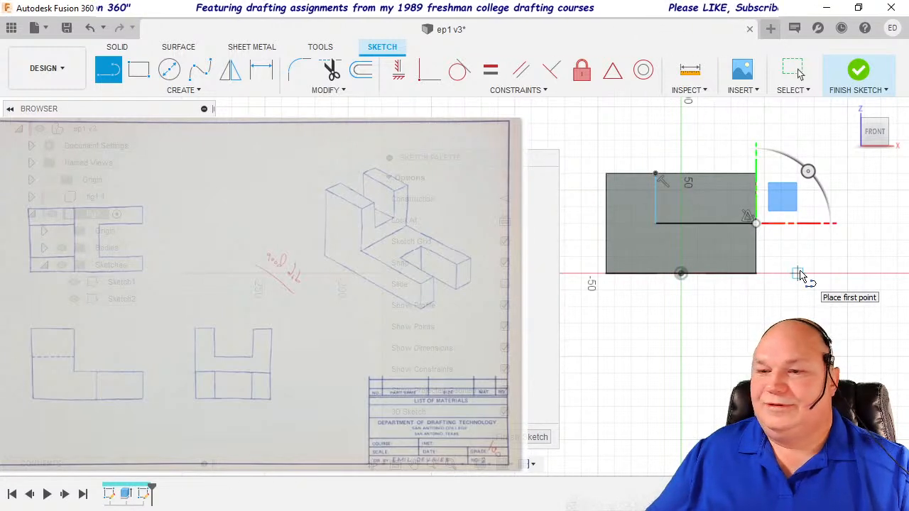
Draw a vertical line from the long horizontal line to the bottom edge, and a short horizontal line from the left edge to the upper vertical line.
left_click(705, 225)
double_click(706, 273)
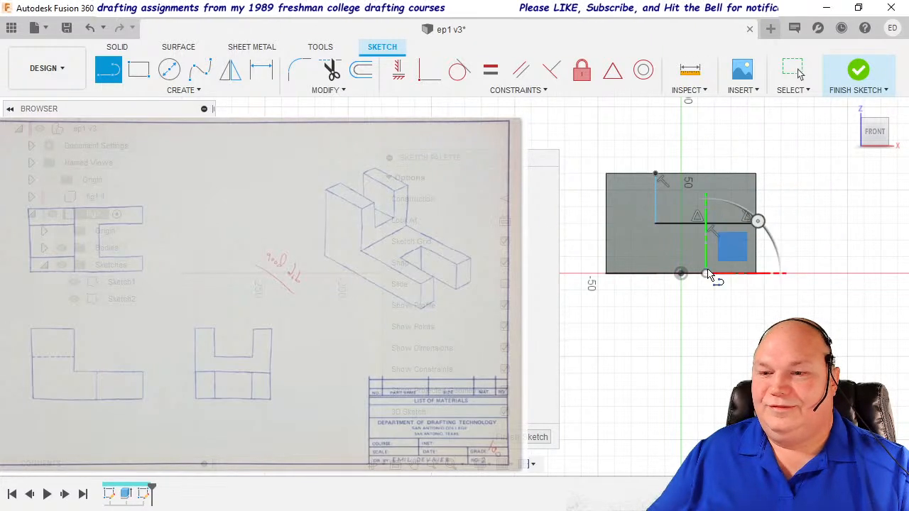
left_click(605, 210)
left_click(654, 210)
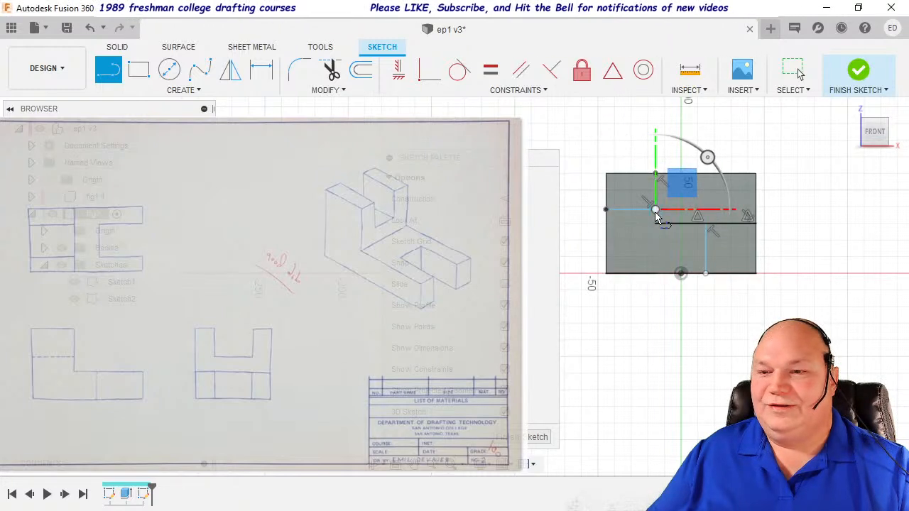
Dimension the long horizontal line 20 mm above the face's bottom edge, placed beyond the right edge.
left_click(261, 69)
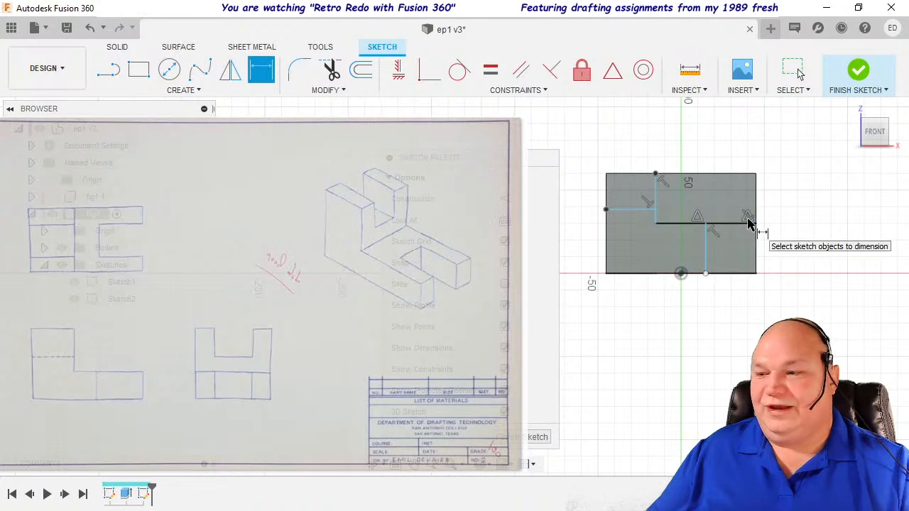
key("Escape")
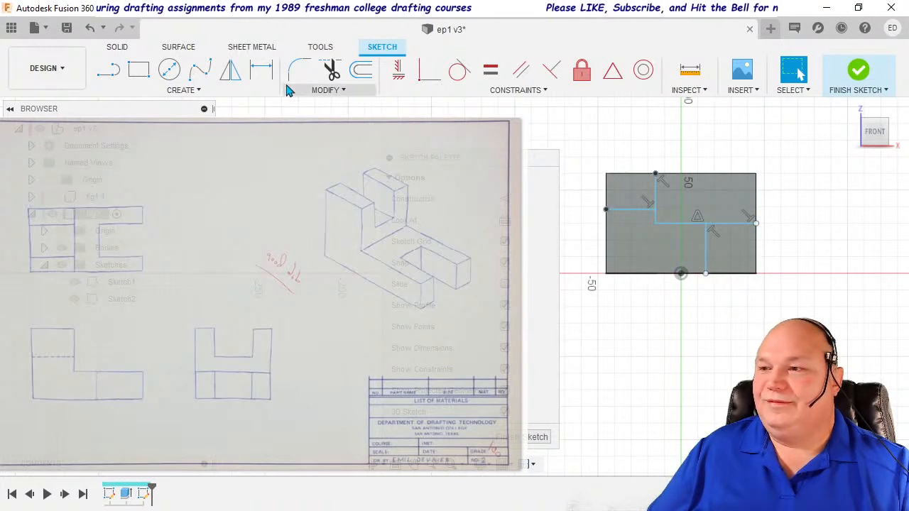
left_click(261, 71)
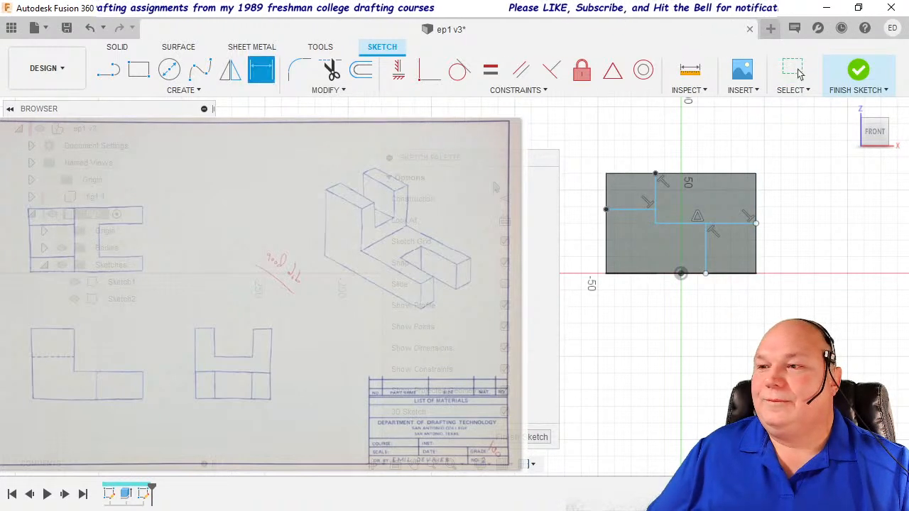
left_click(733, 233)
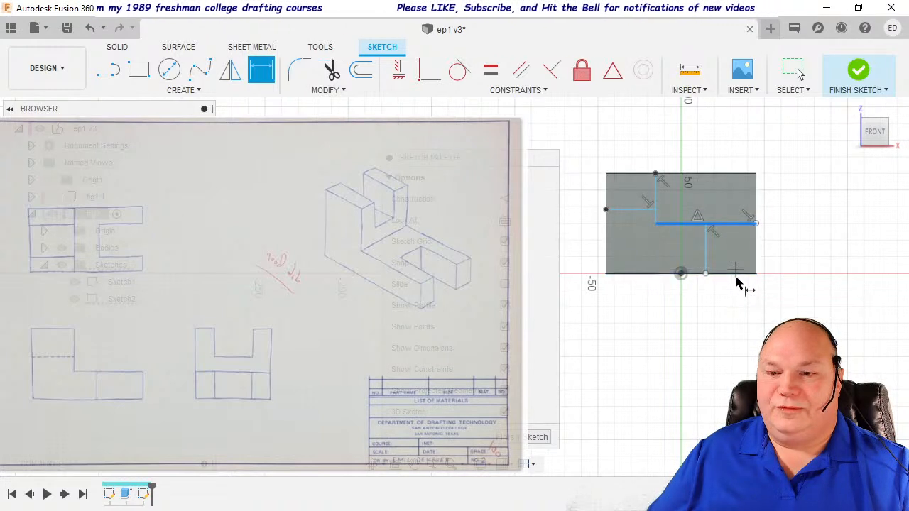
left_click(736, 274)
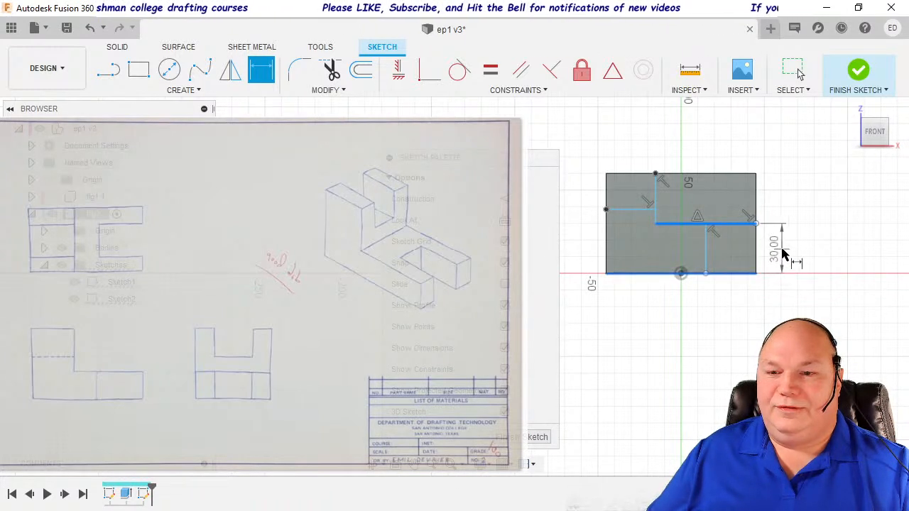
left_click(784, 254)
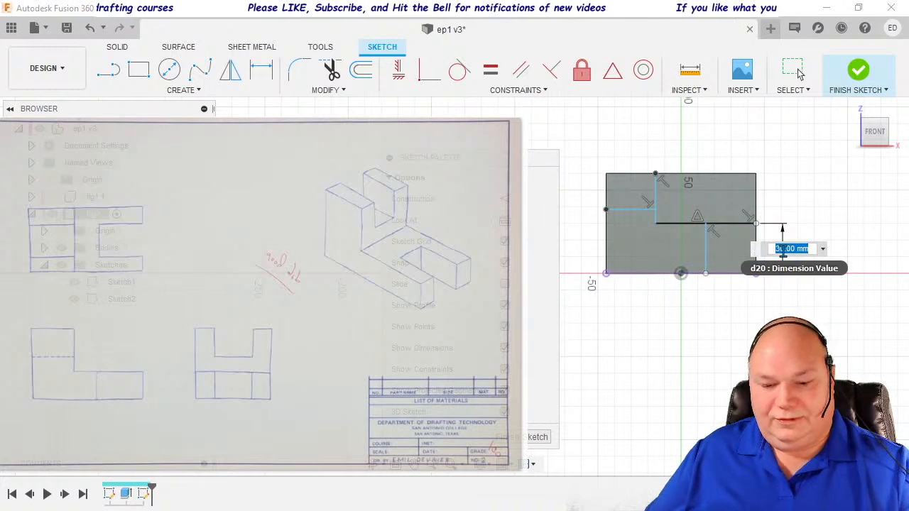
type("20")
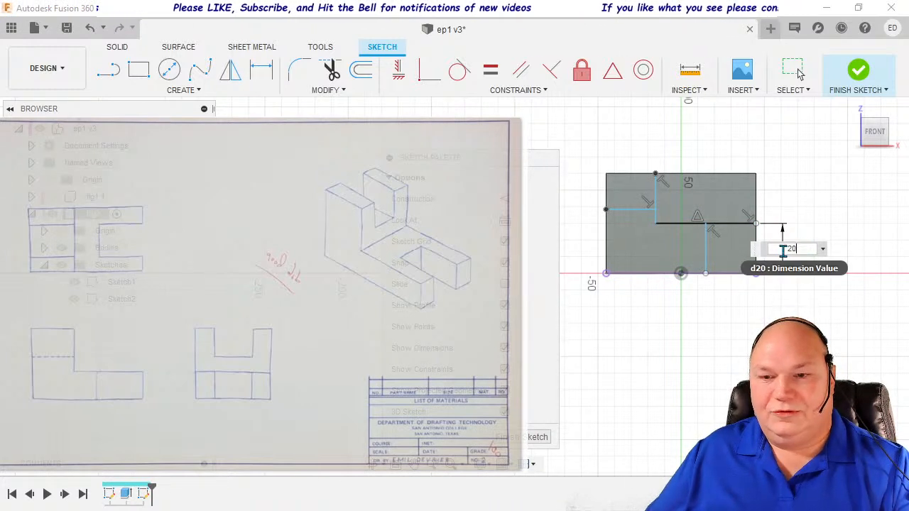
key("Return")
Dimension the lower vertical line 30 mm from the face's right edge, placed below the block.
key("d")
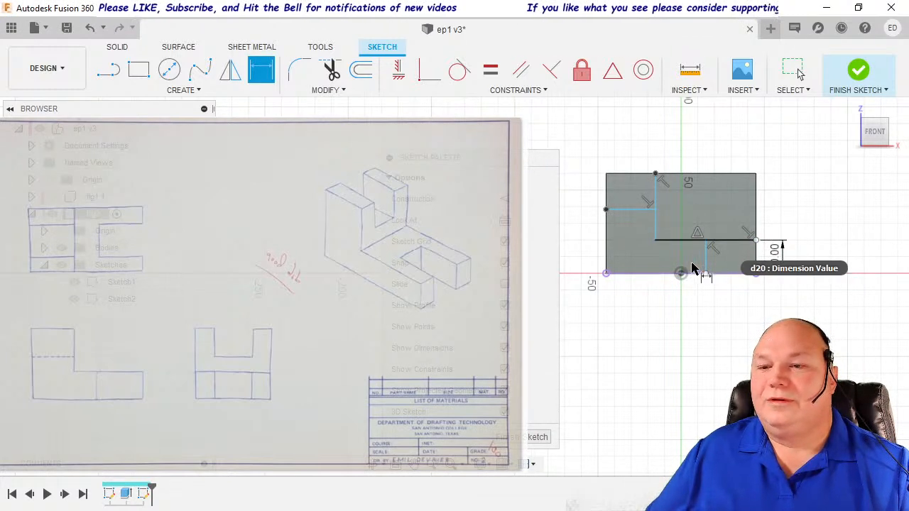
left_click(705, 259)
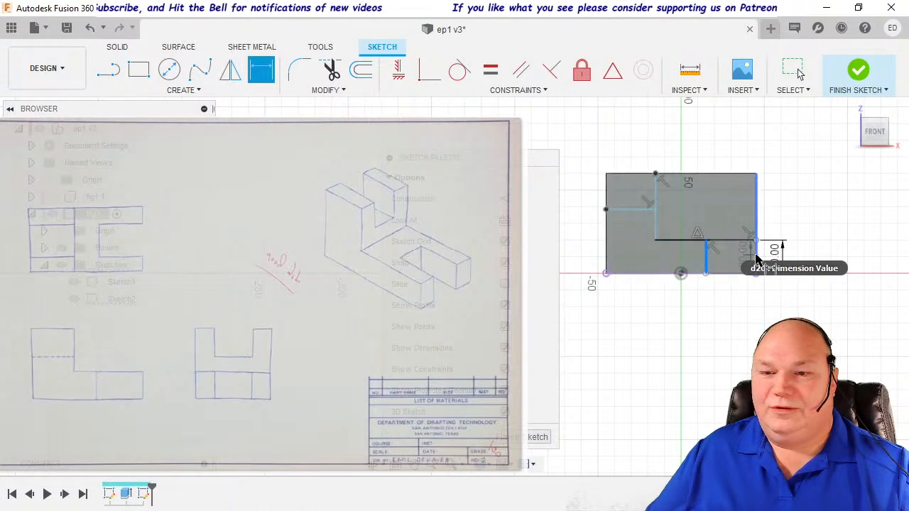
left_click(756, 262)
left_click(731, 292)
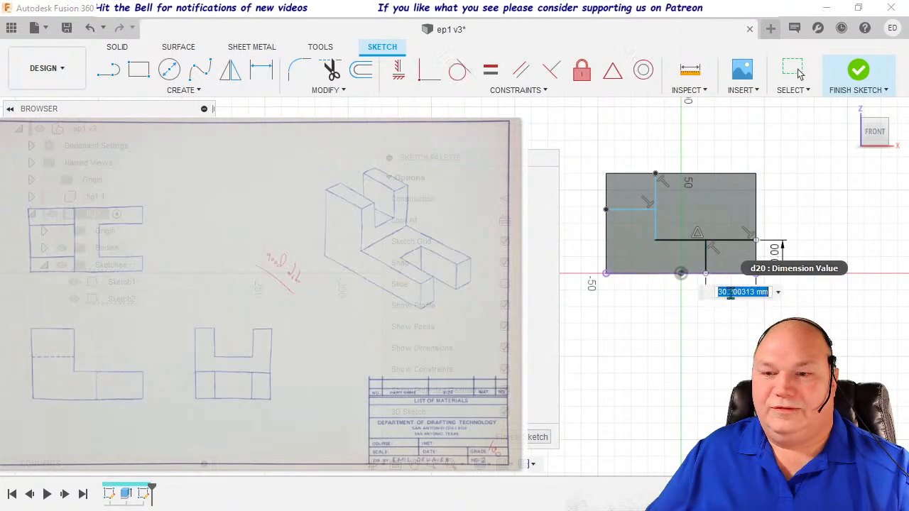
type("30")
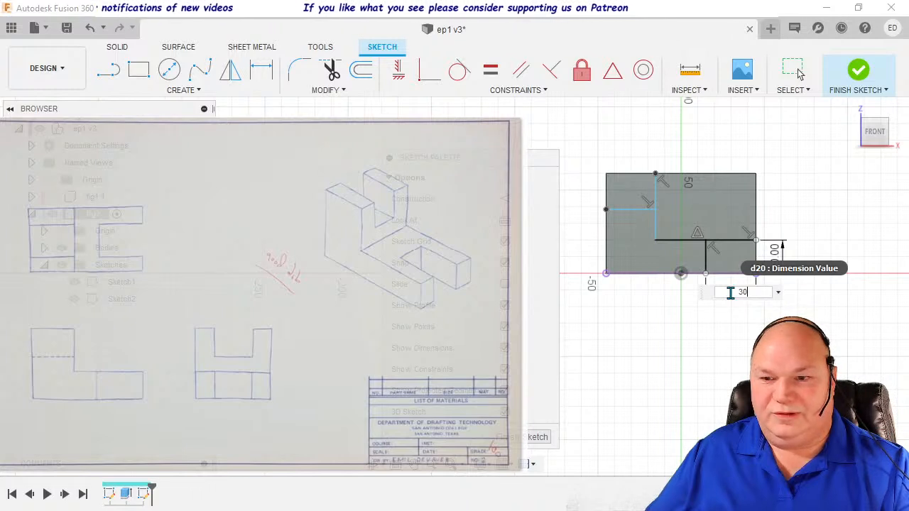
key("Return")
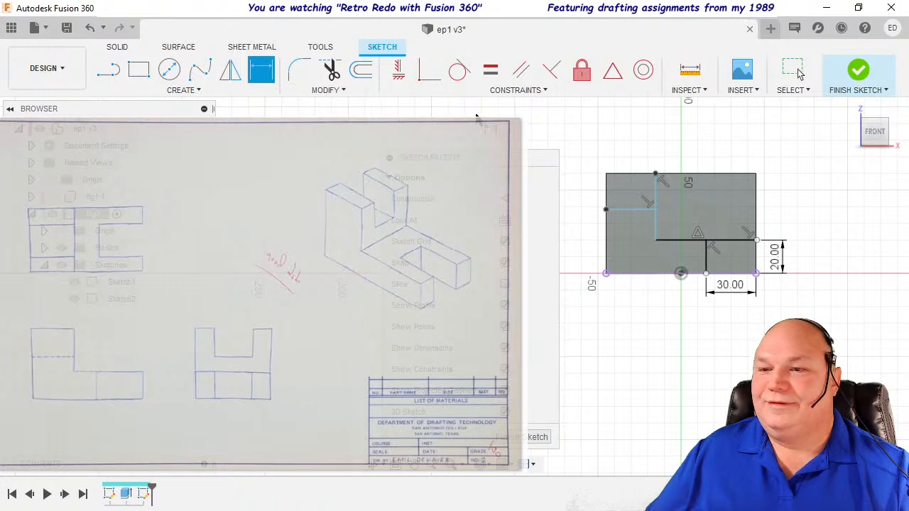
Dimension the short horizontal line 30 mm above the face's bottom edge, placed beyond the left edge.
left_click(637, 213)
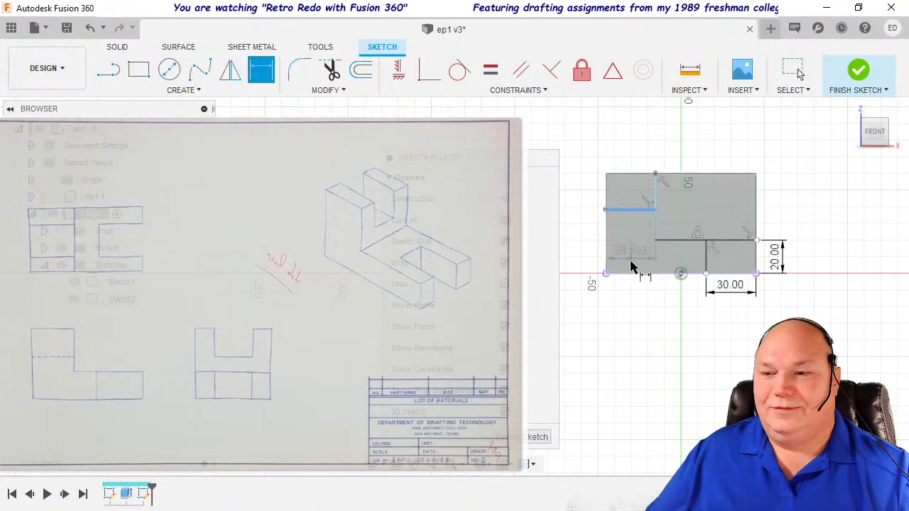
left_click(636, 275)
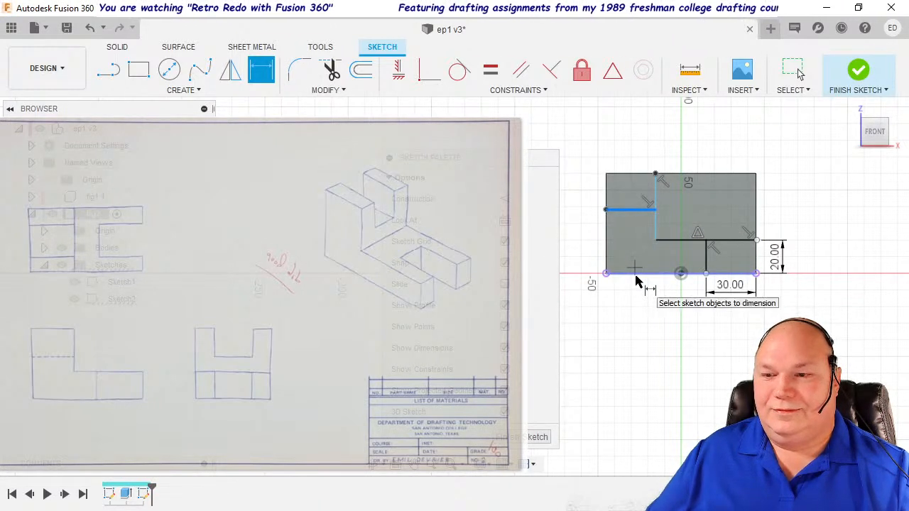
left_click(586, 245)
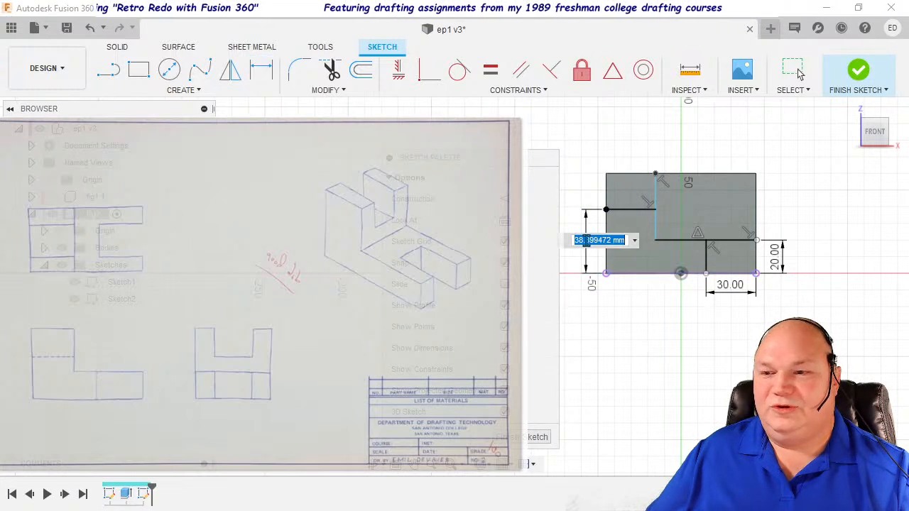
type("30")
key("Return")
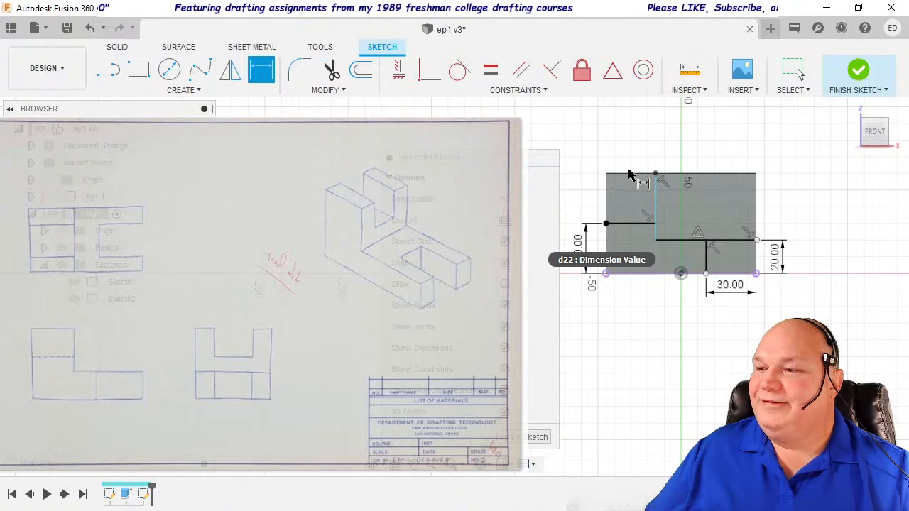
Dimension the upper vertical line 30 mm from the face's left edge, placed above the block.
left_click(647, 198)
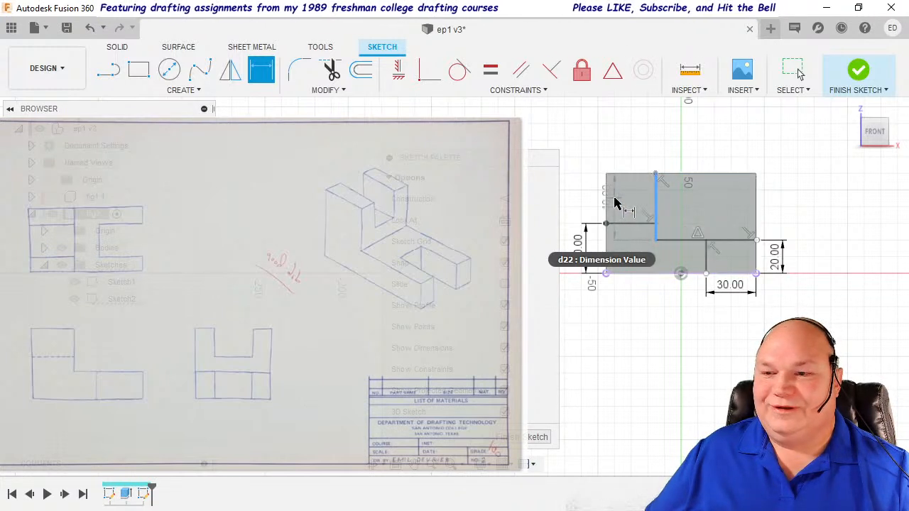
left_click(606, 197)
left_click(637, 155)
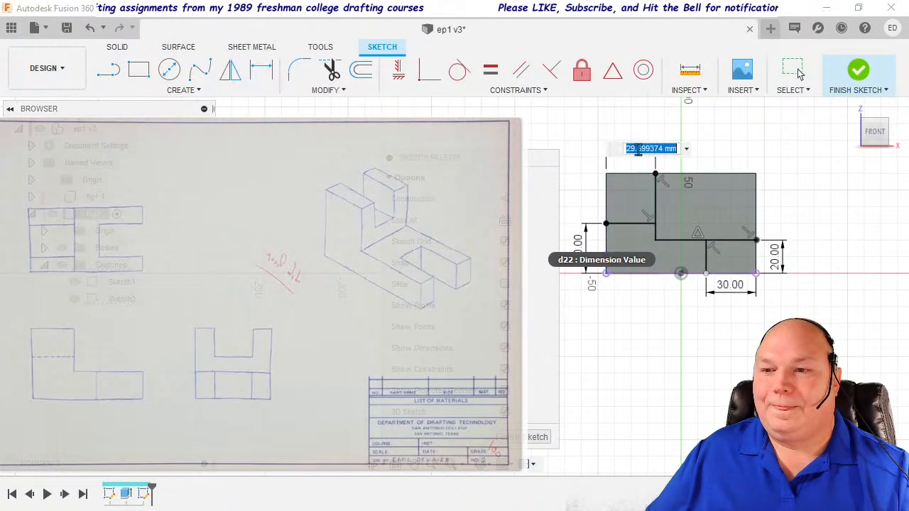
type("30")
key("Return")
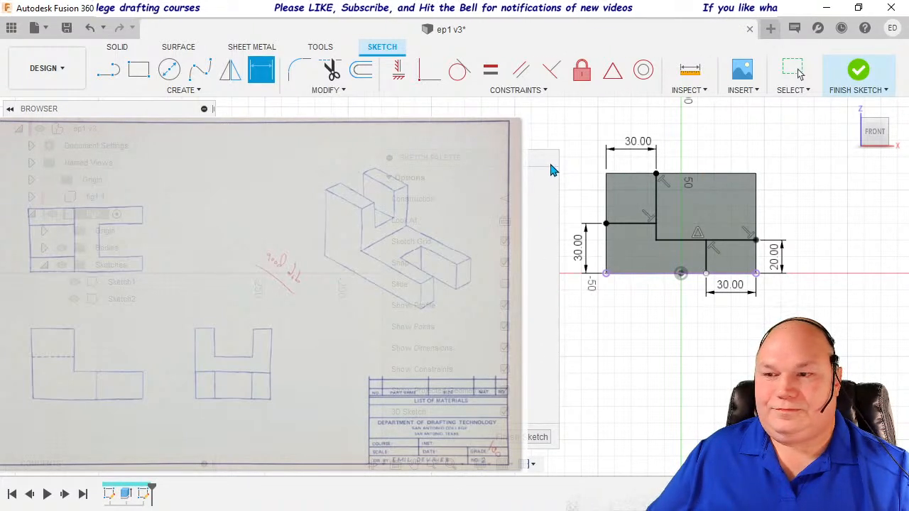
Hide the sketch dimensions and finish the sketch.
left_click_drag(549, 160, 696, 178)
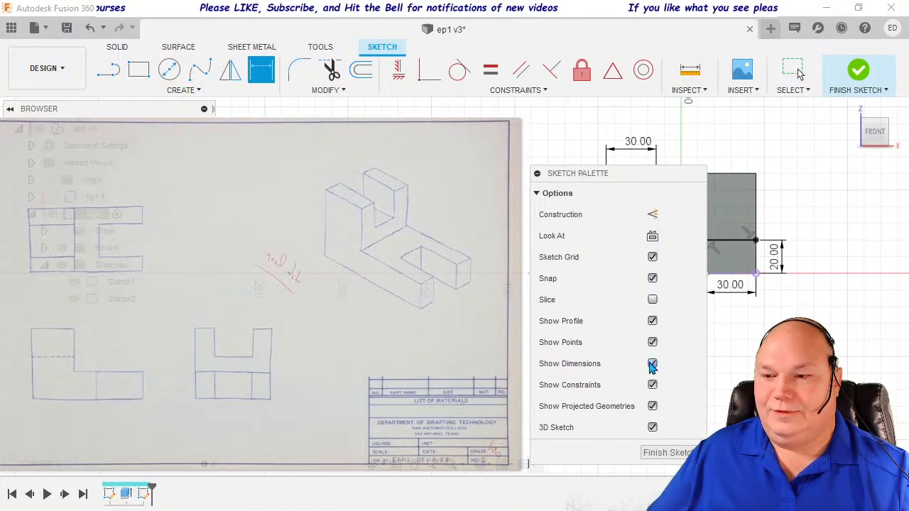
left_click(652, 363)
left_click_drag(636, 183, 470, 176)
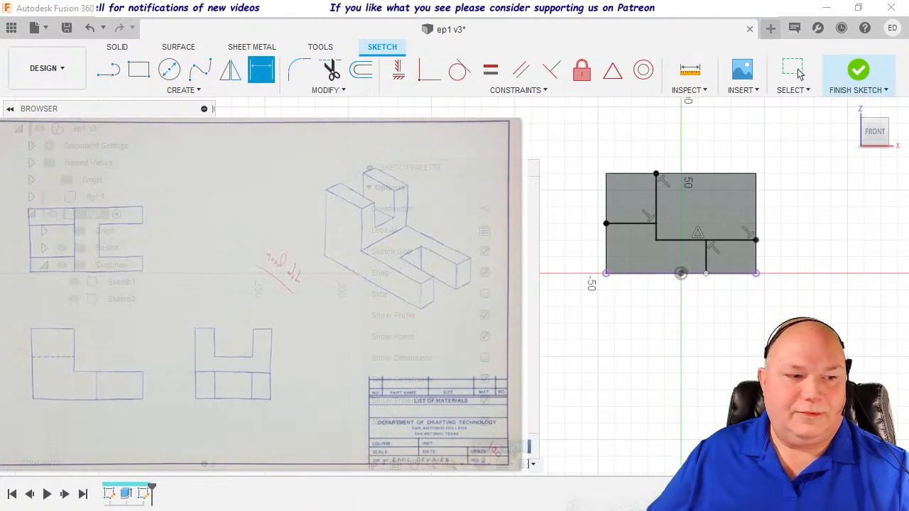
left_click(511, 449)
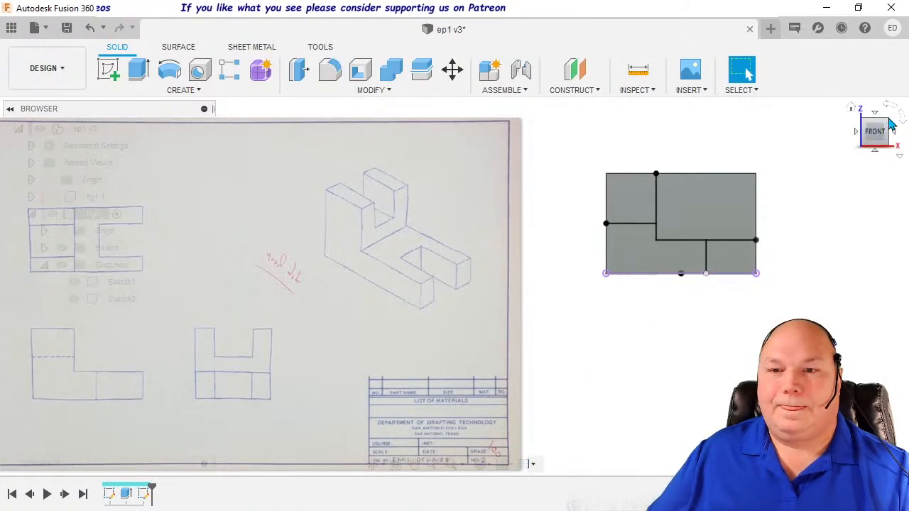
Start an extrude cut of the front face's large upper-right profile, pulling it 50 mm into the block.
left_click(890, 123)
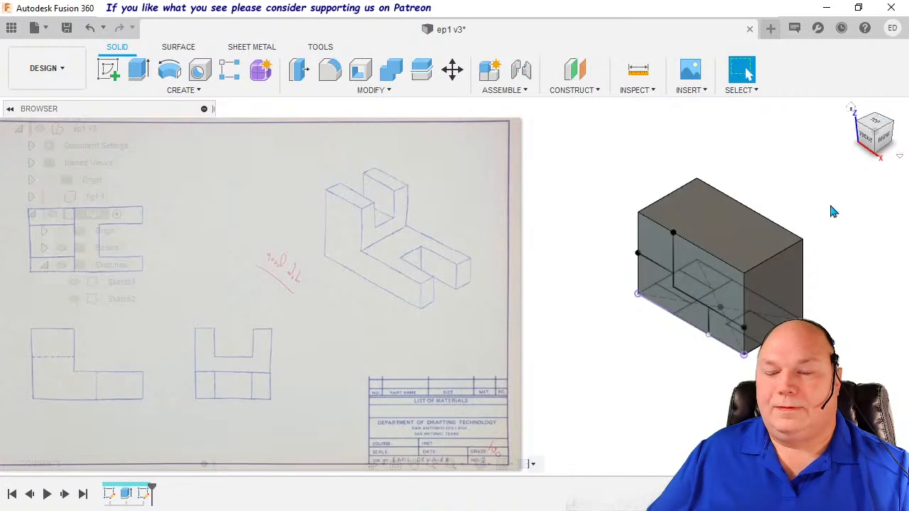
middle_click_drag(824, 209, 797, 174)
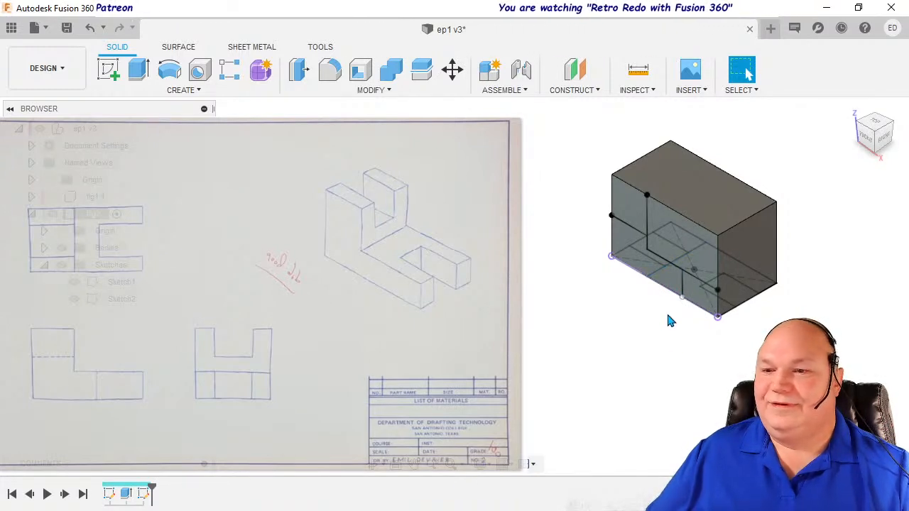
left_click(686, 245)
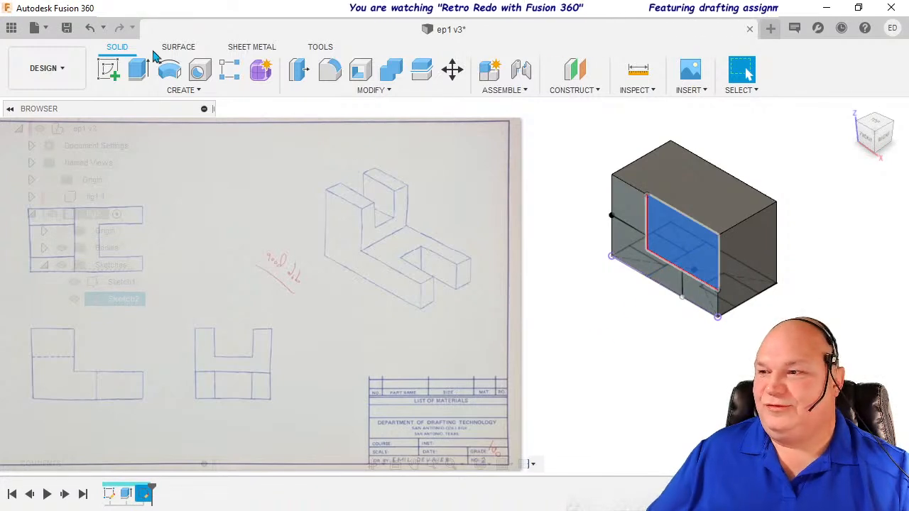
left_click(138, 68)
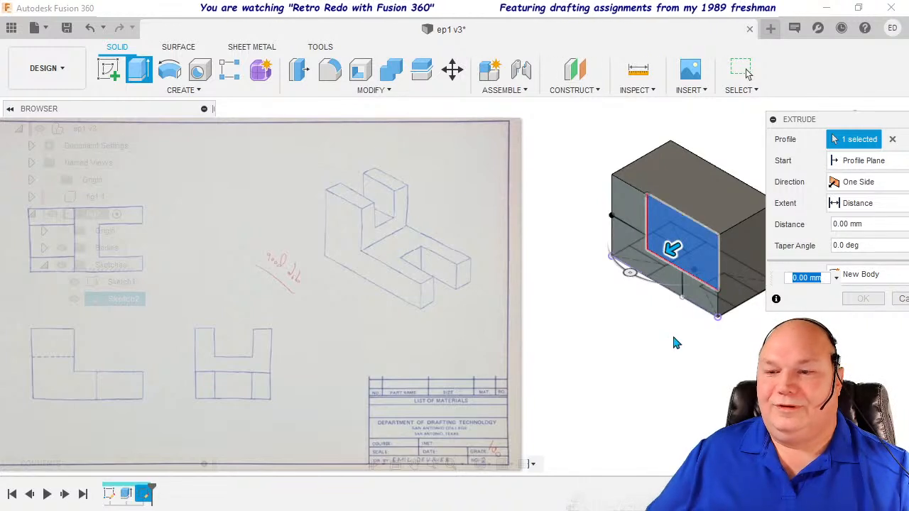
middle_click_drag(660, 334, 603, 347)
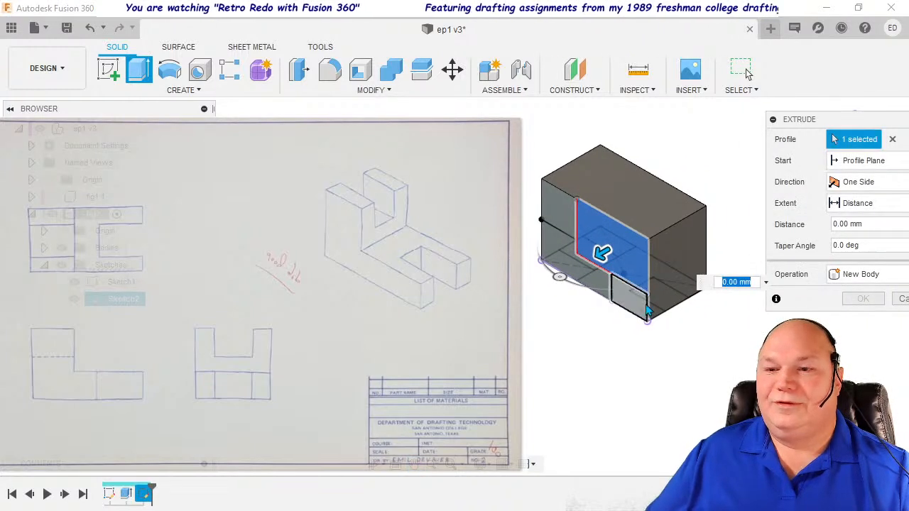
left_click_drag(603, 253, 643, 252)
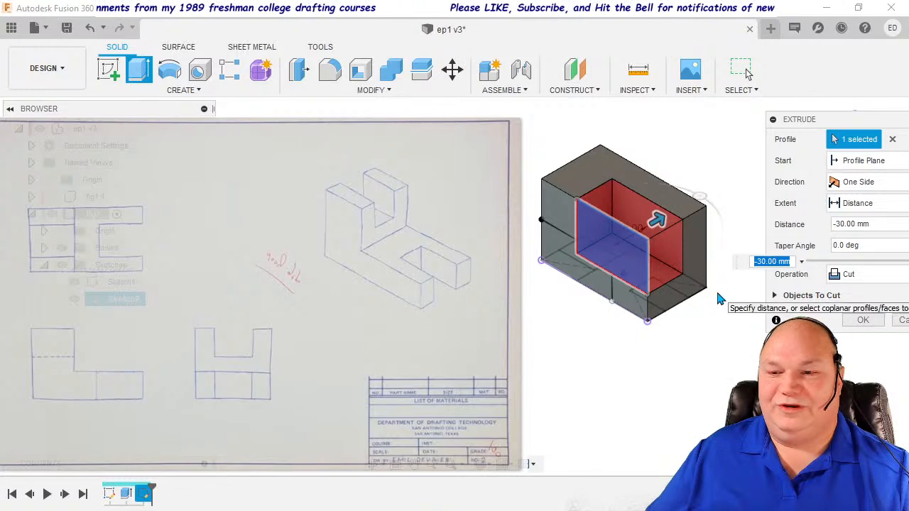
middle_click_drag(716, 294, 644, 277, "shift")
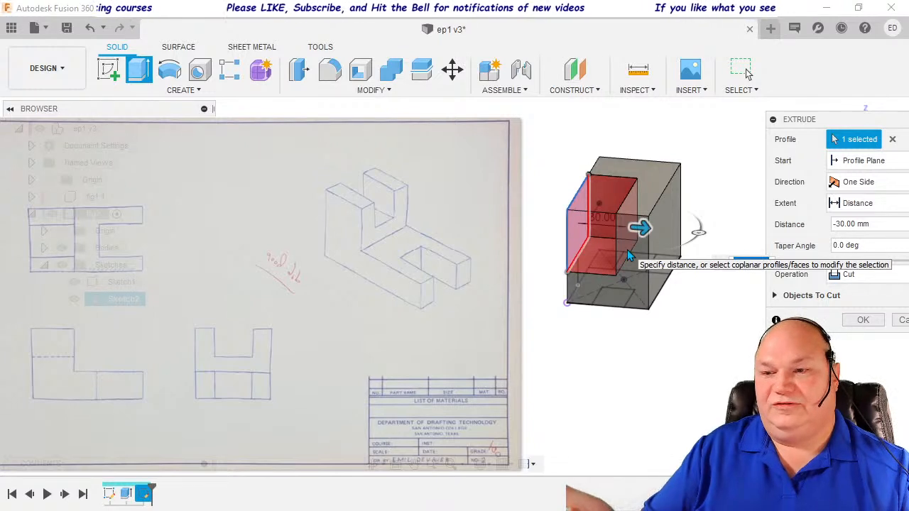
left_click_drag(641, 228, 672, 231)
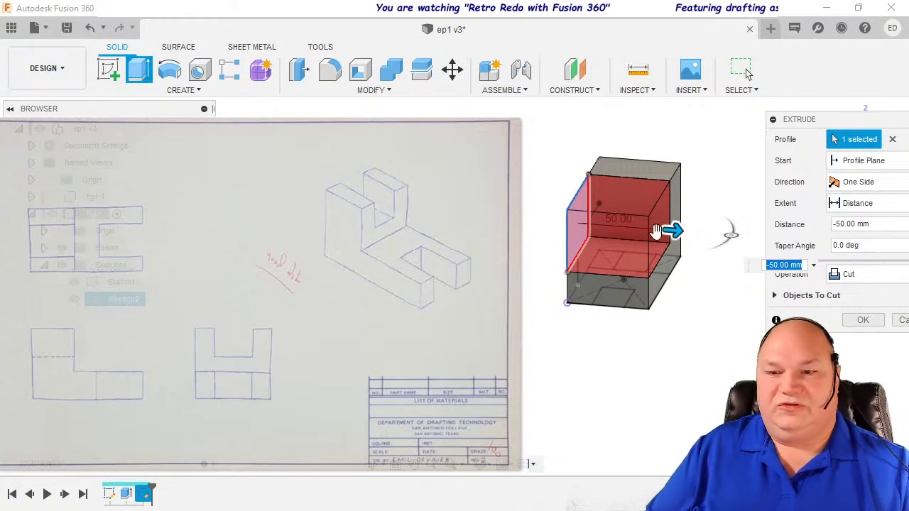
Change the cut's extent to To Object, ending at the block's rear face, and complete the extrude.
left_click(869, 203)
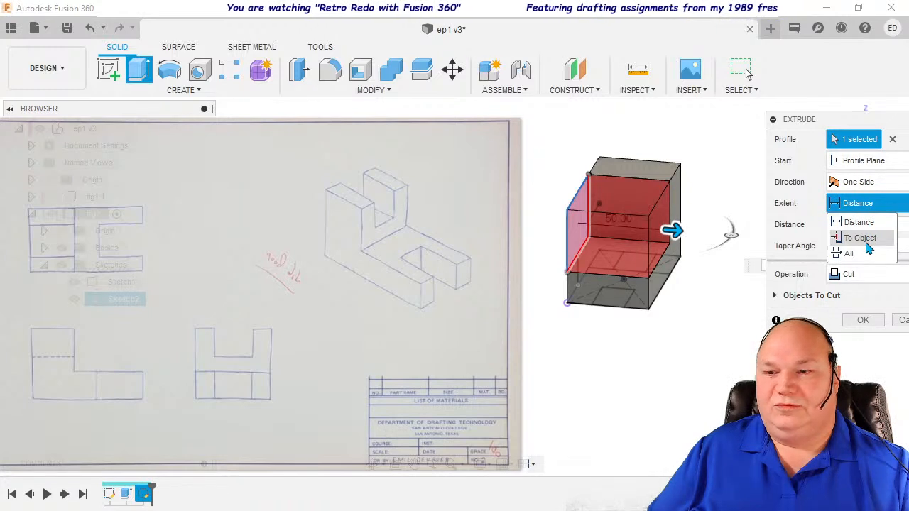
left_click(862, 238)
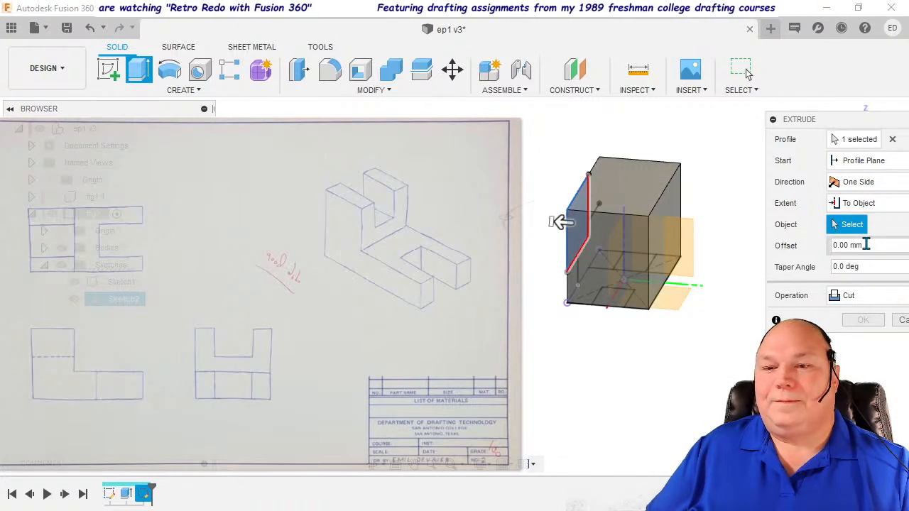
left_click(666, 239)
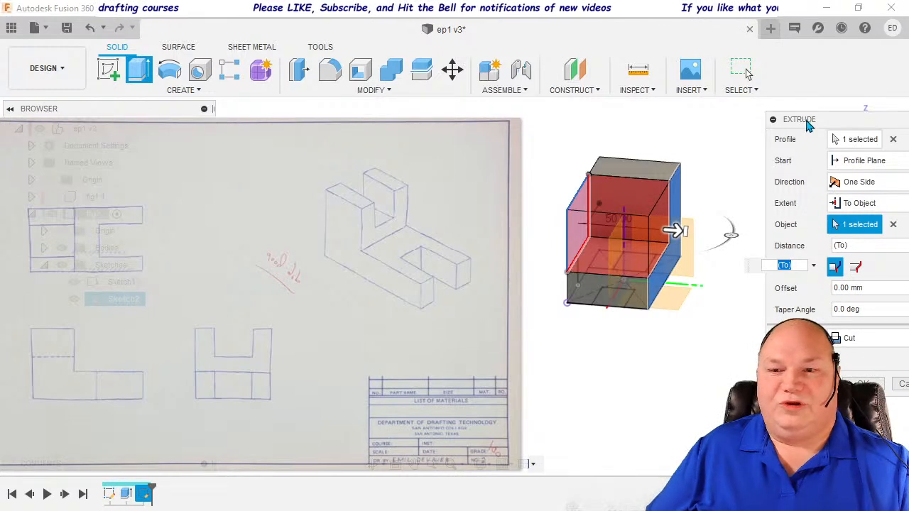
left_click_drag(808, 125, 766, 114)
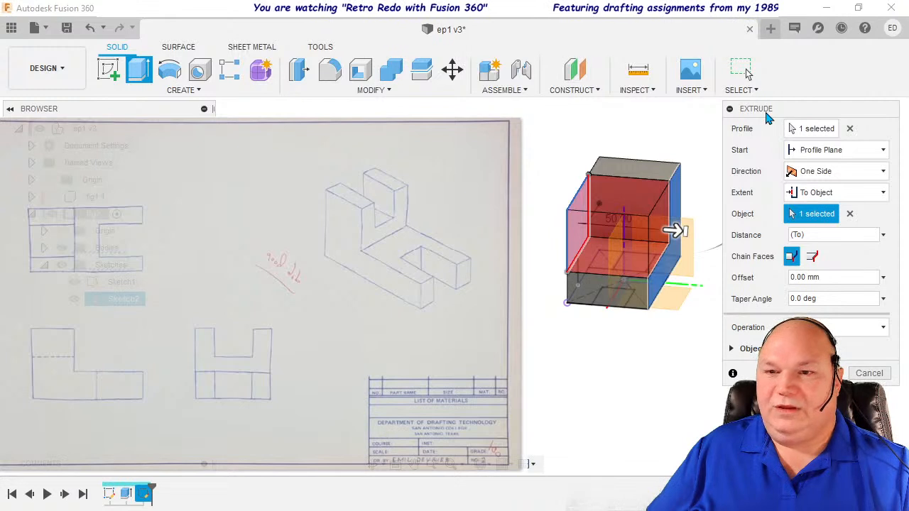
left_click_drag(766, 117, 694, 108)
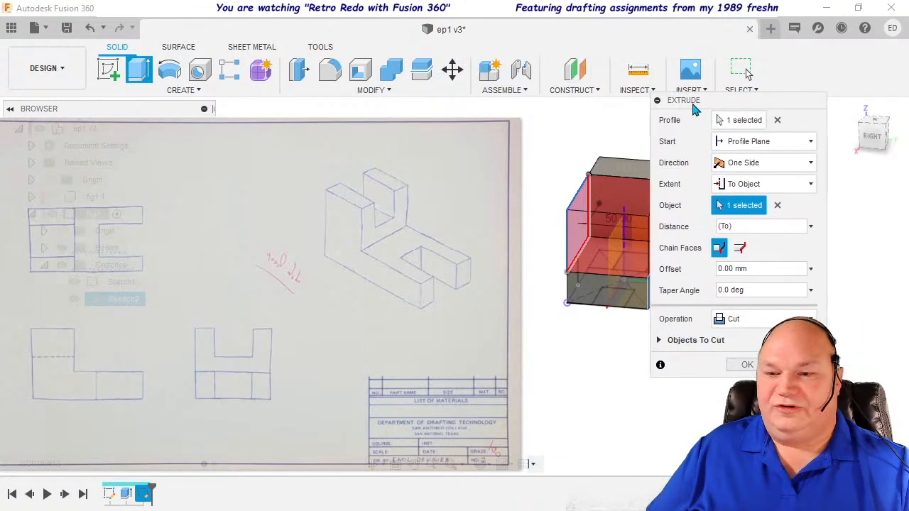
left_click(743, 365)
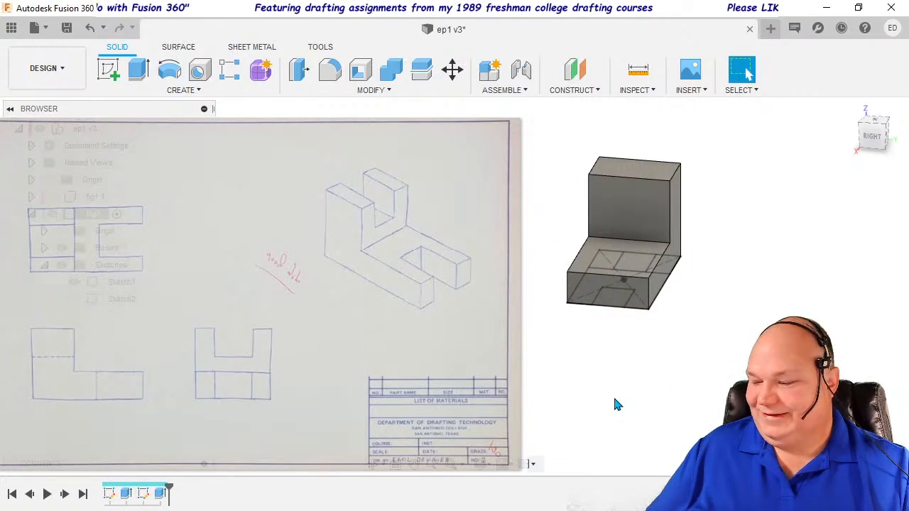
Cut the slot at the low end by extruding the base sketch's rectangle To Object, up to the lower step's top face.
middle_click_drag(614, 399, 670, 391, "shift")
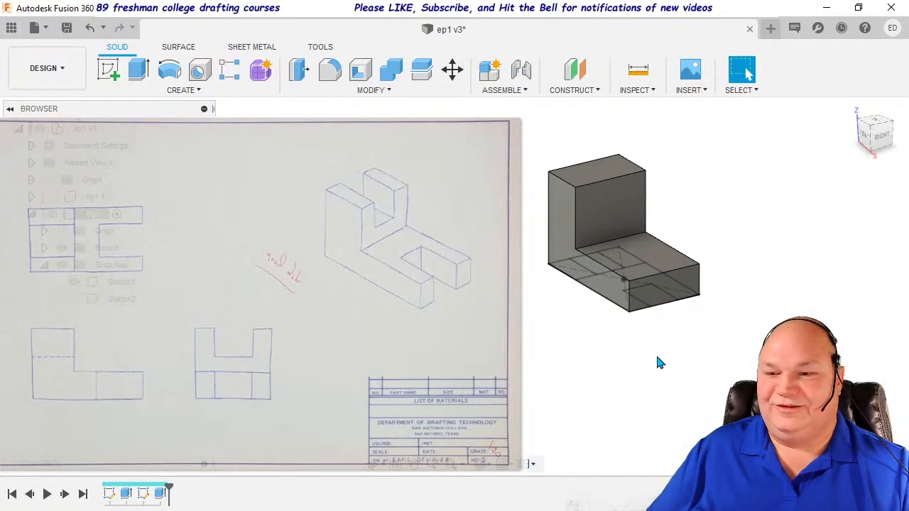
left_click(658, 305)
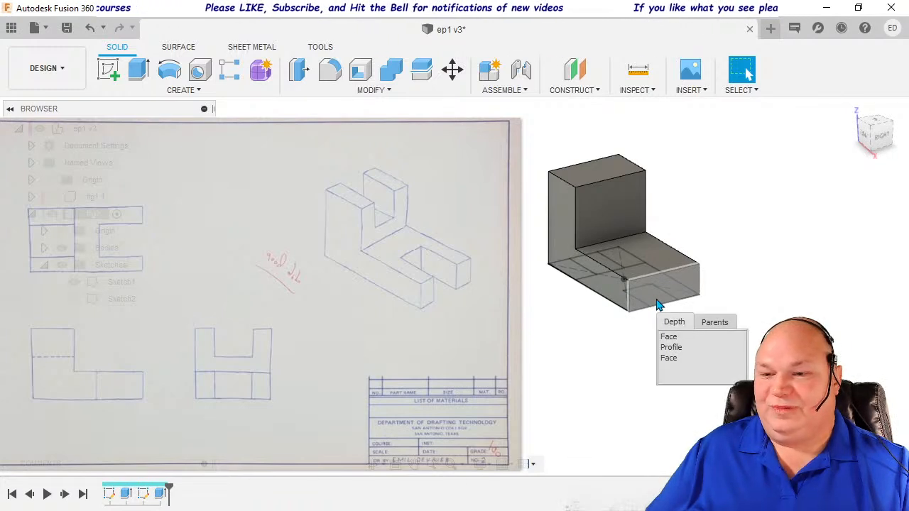
left_click(671, 348)
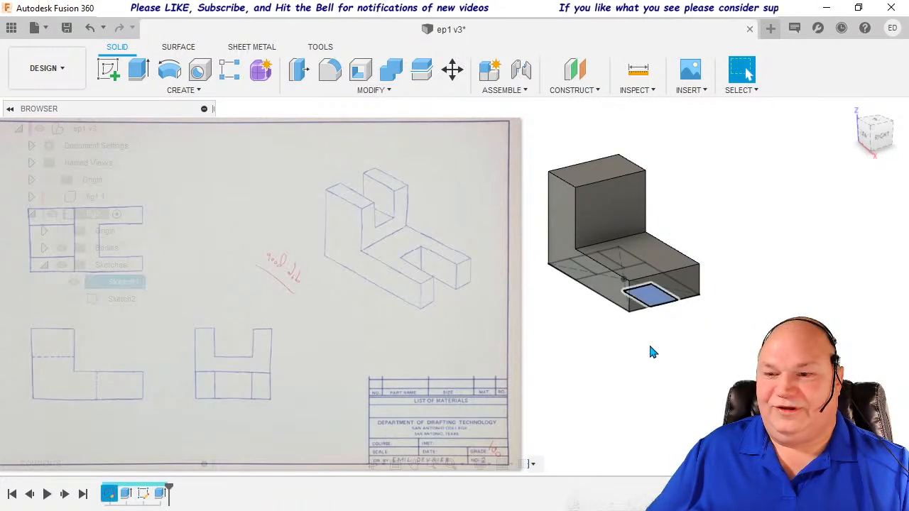
left_click(140, 71)
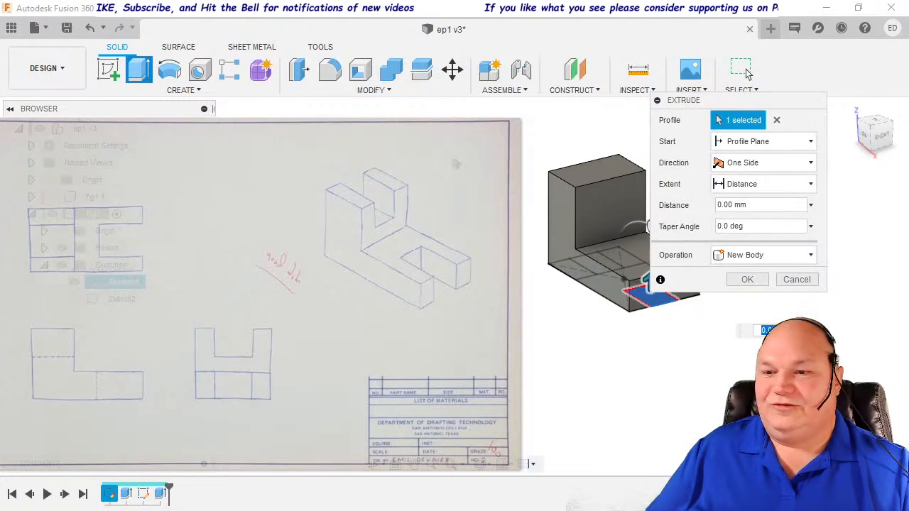
left_click_drag(724, 105, 794, 100)
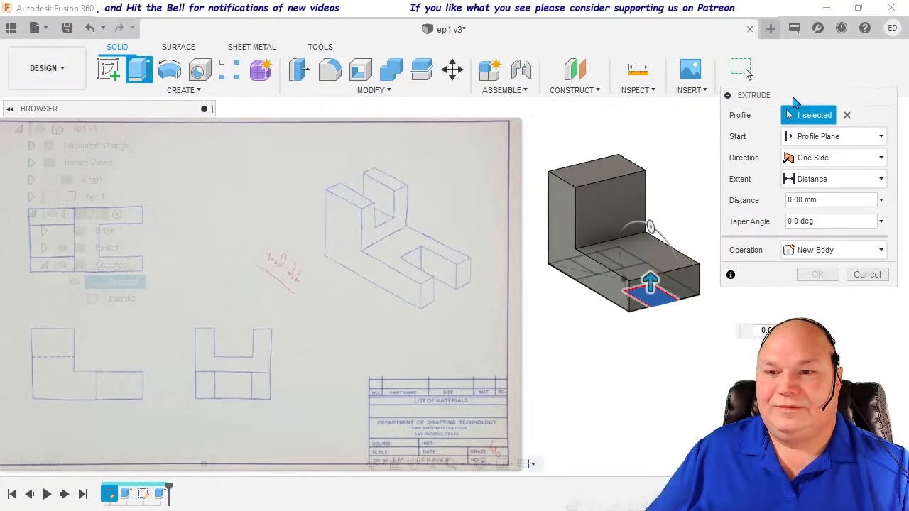
left_click(809, 178)
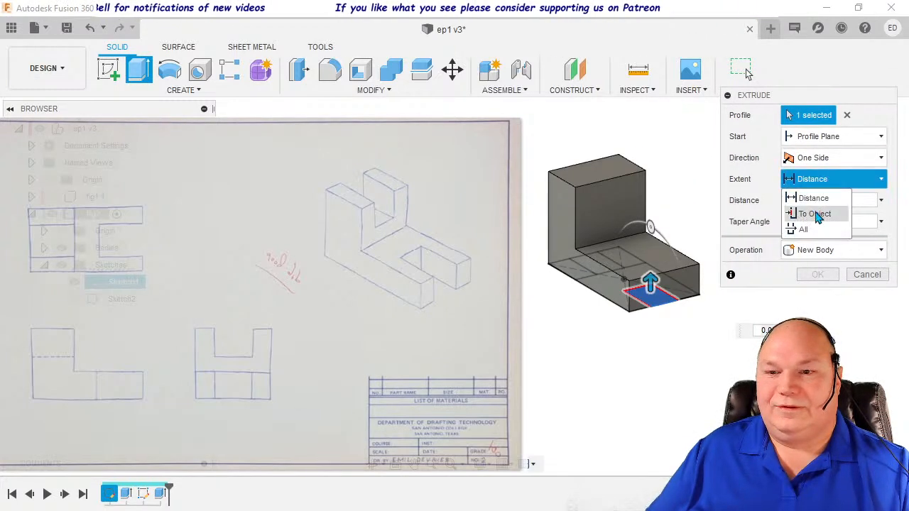
left_click(816, 212)
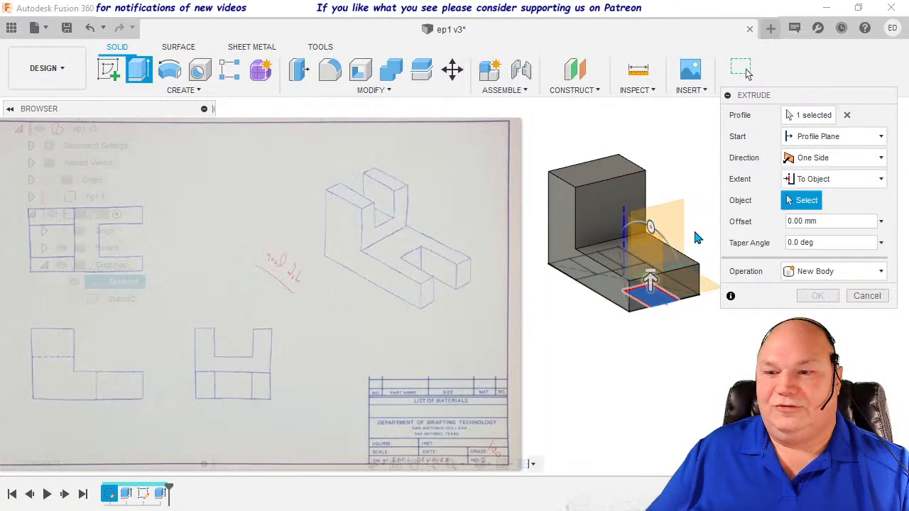
left_click(673, 267)
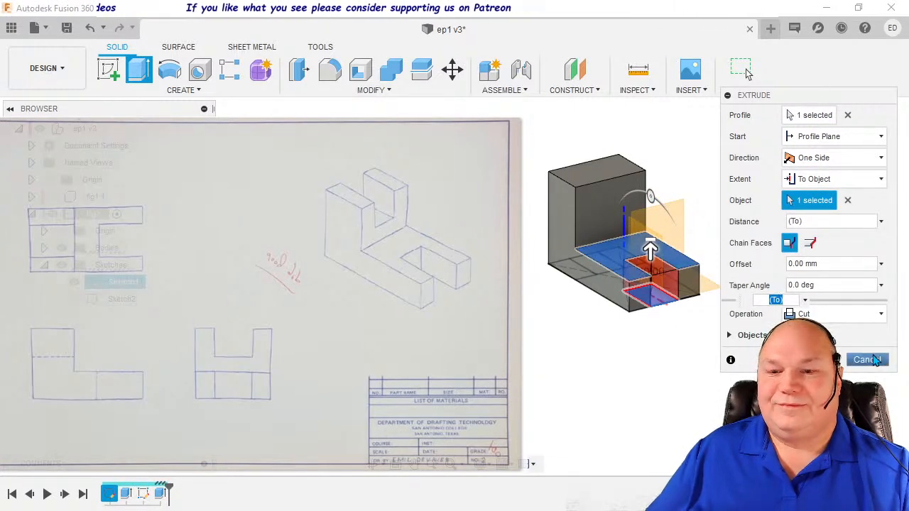
left_click_drag(807, 96, 760, 56)
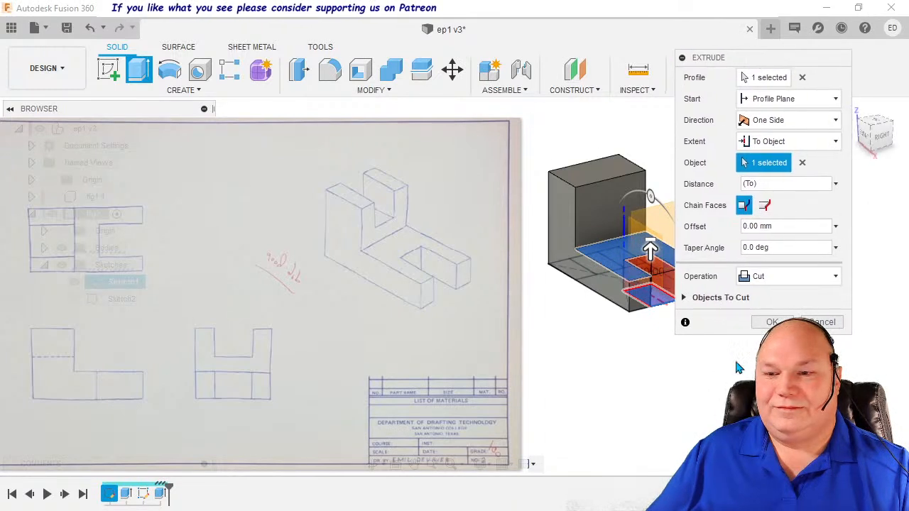
left_click(762, 324)
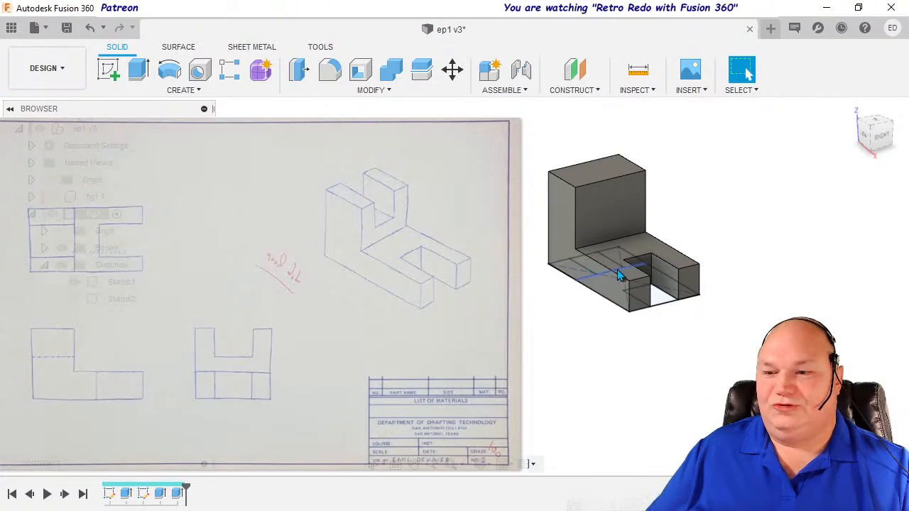
middle_click_drag(603, 358, 758, 362, "shift")
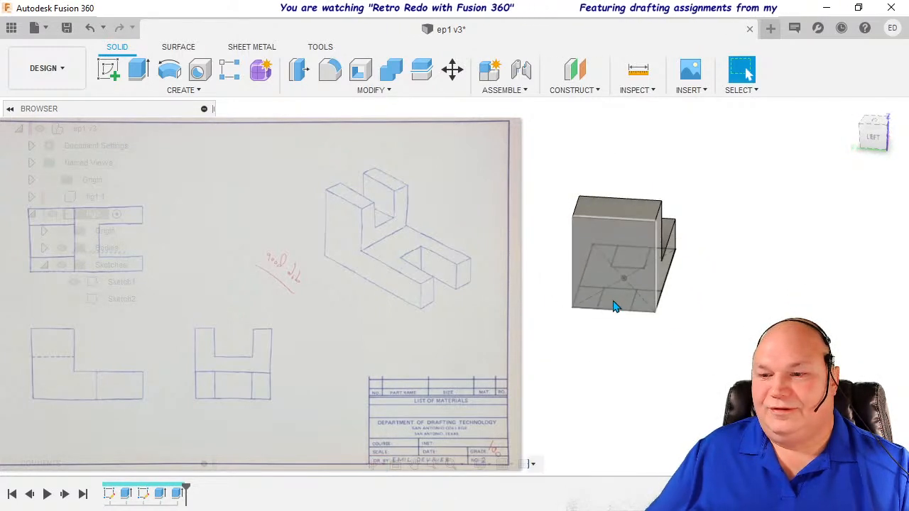
Show Sketch2 and start an extrude of the base sketch's rectangle beneath the tall end of the block.
mouse_move(615, 311)
left_click(622, 349)
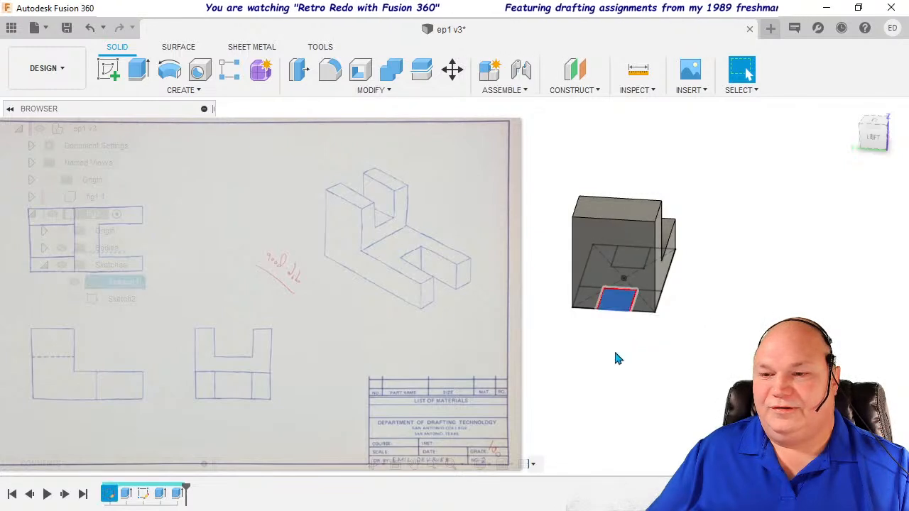
middle_click_drag(639, 368, 541, 362, "shift")
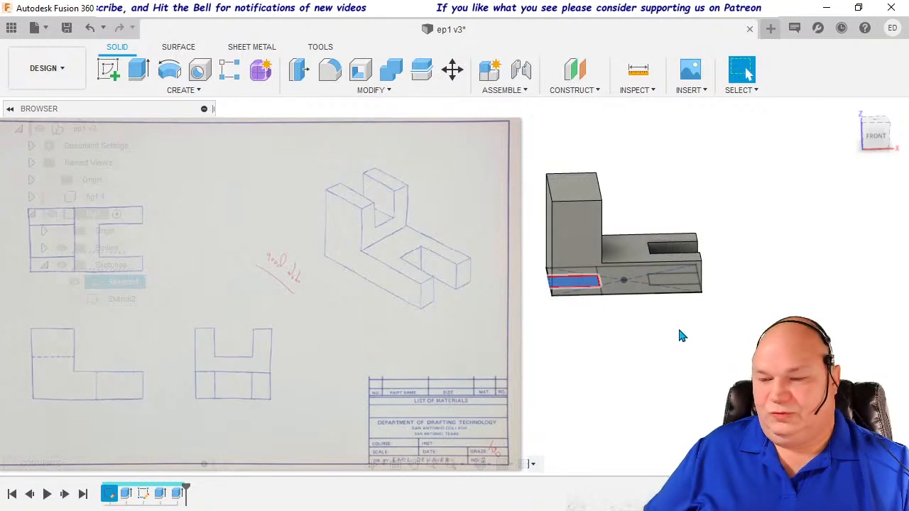
middle_click_drag(677, 331, 653, 328, "shift")
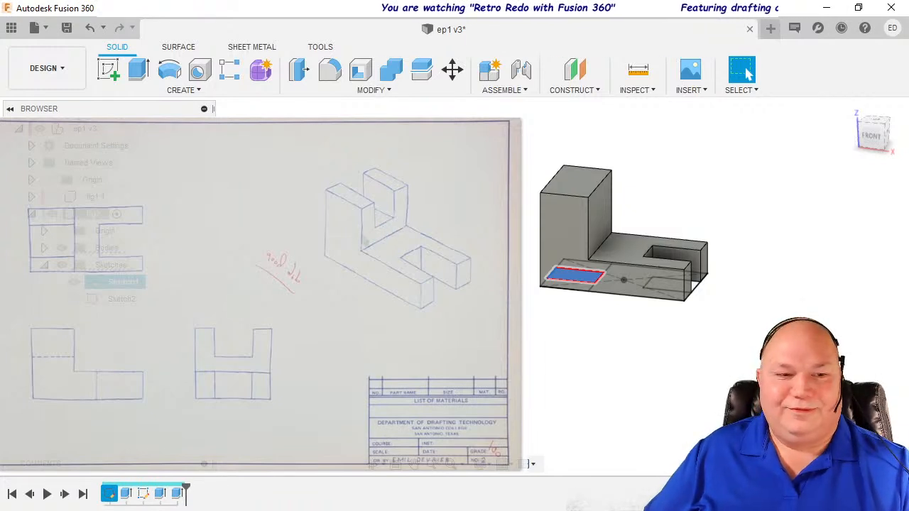
left_click(79, 301)
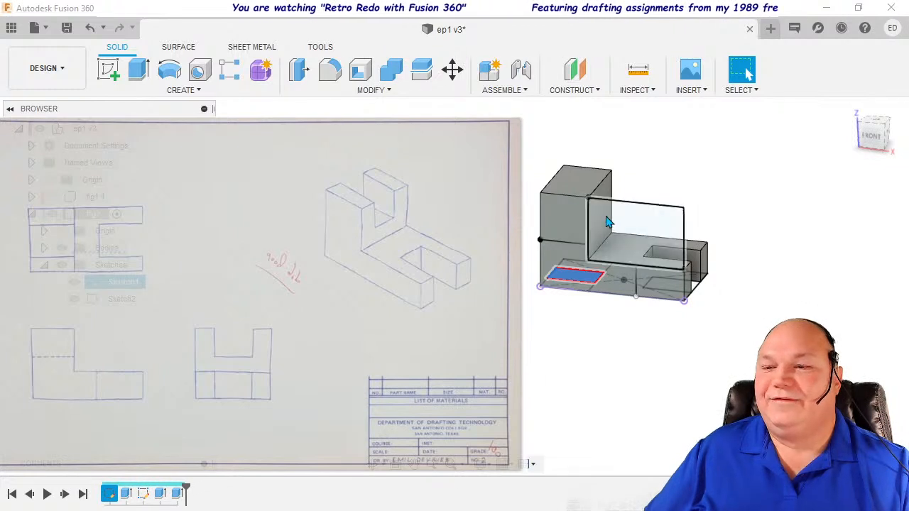
left_click(575, 282)
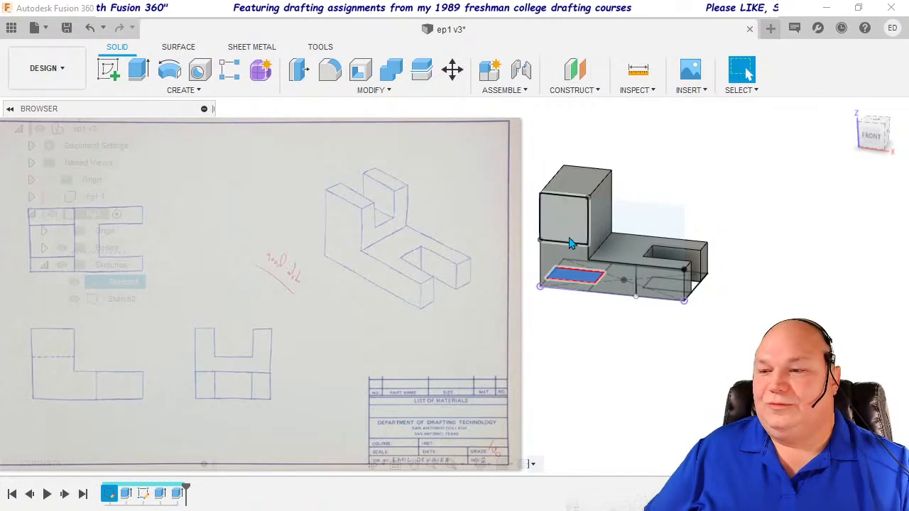
left_click(140, 73)
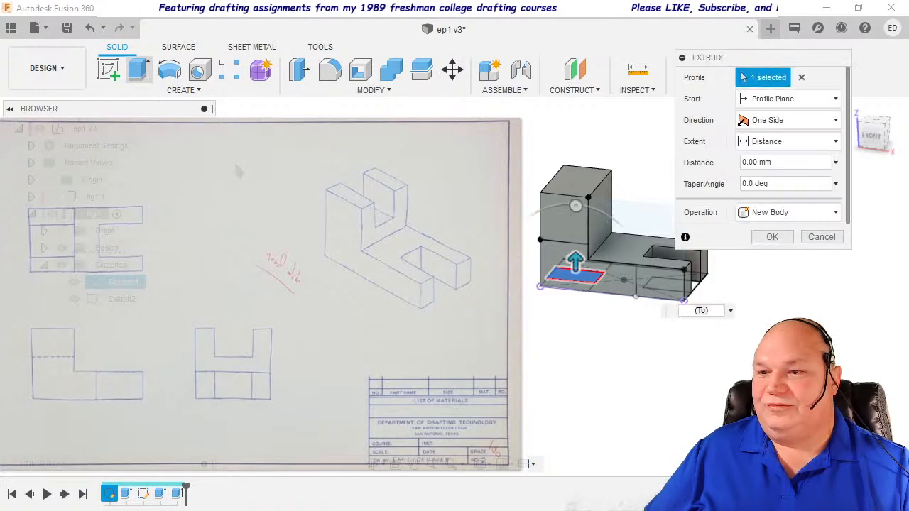
Cut the tall end's slot from an offset plane at 30 mm, with the extent To Object at the block's top face.
left_click(774, 99)
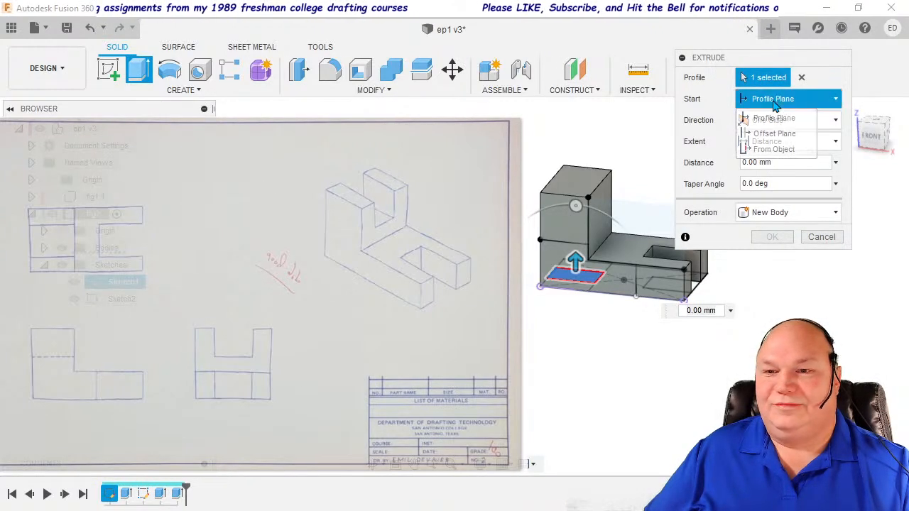
left_click(778, 134)
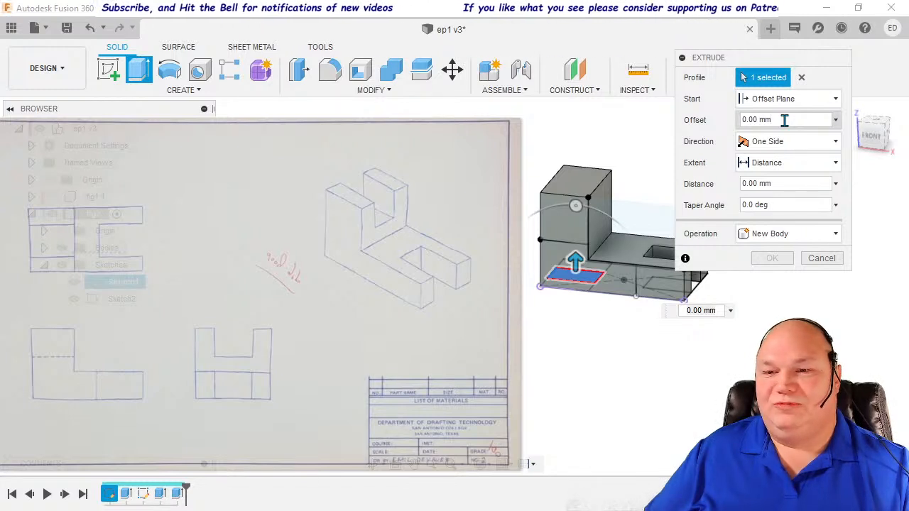
left_click_drag(783, 120, 741, 120)
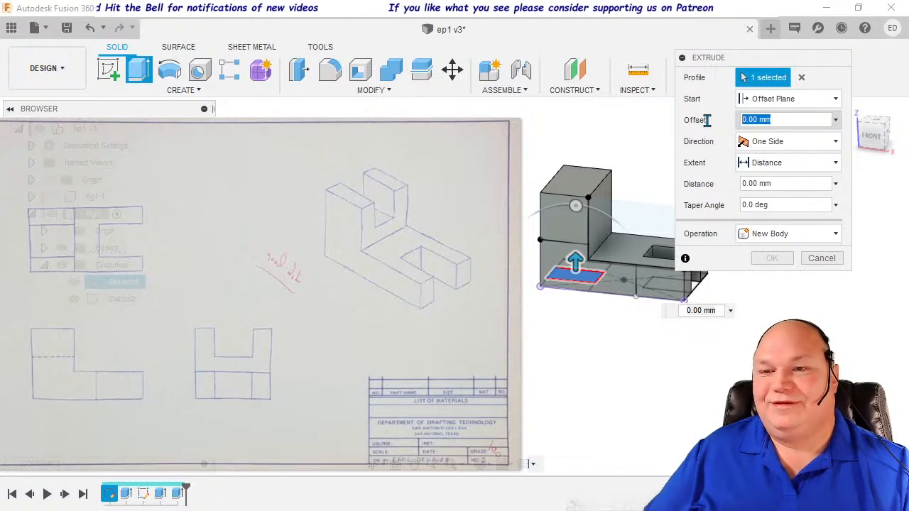
type("30")
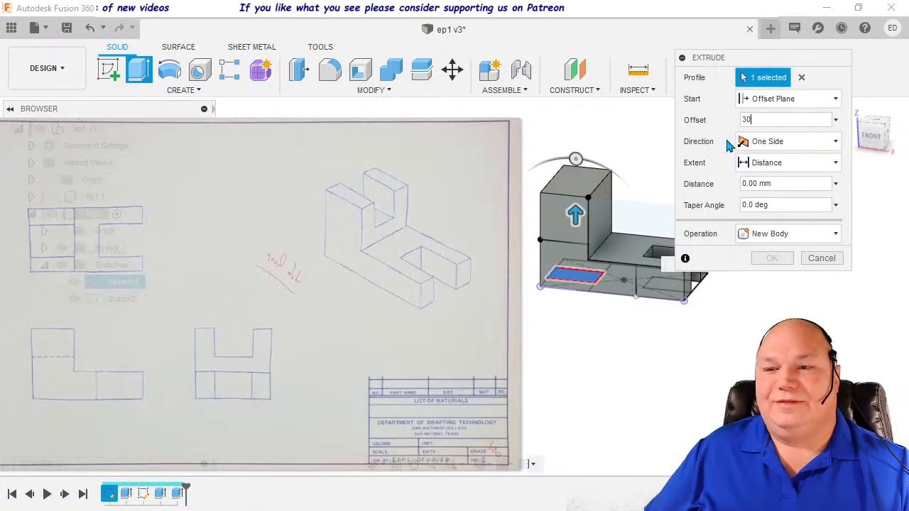
left_click(785, 164)
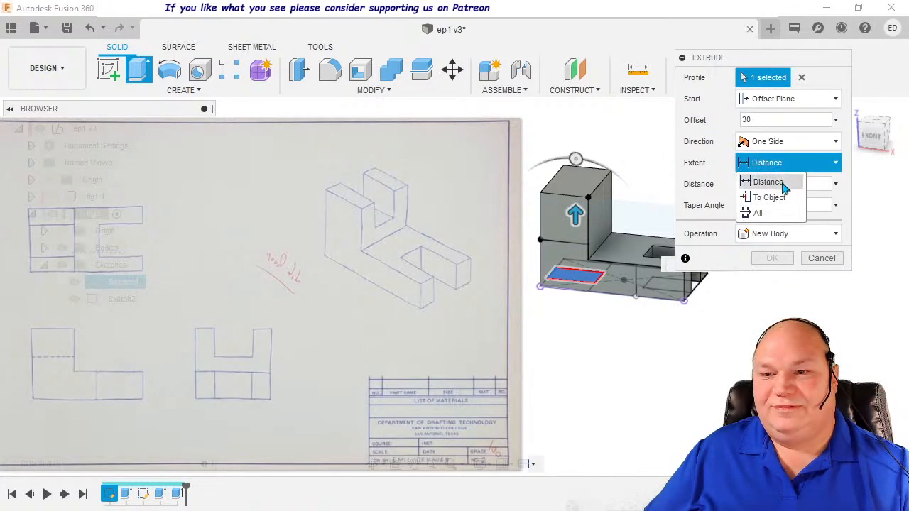
left_click(769, 197)
left_click(580, 190)
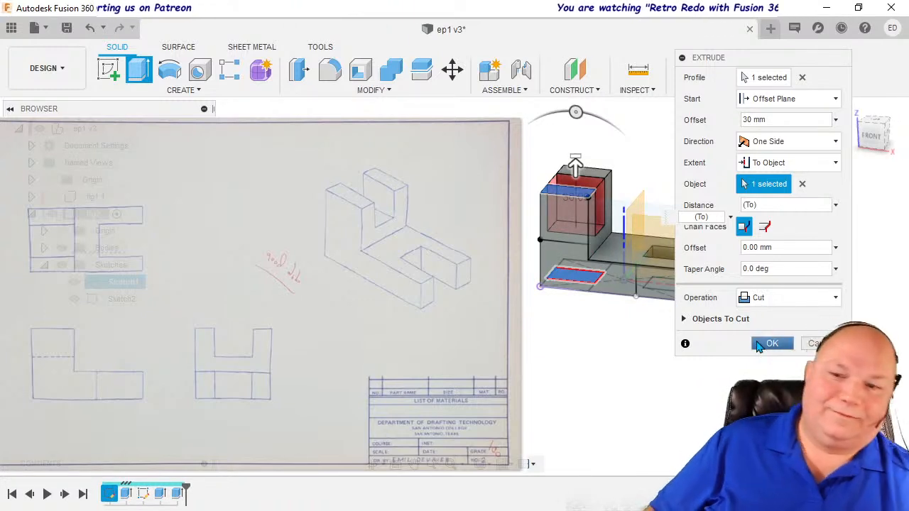
left_click(758, 344)
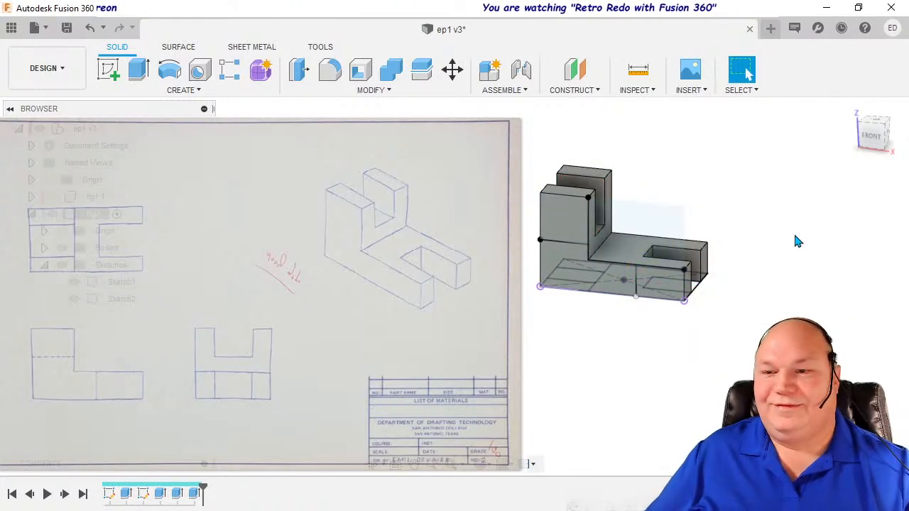
Hide all of fig2's sketches and collapse their folder.
middle_click_drag(793, 240, 758, 243, "shift")
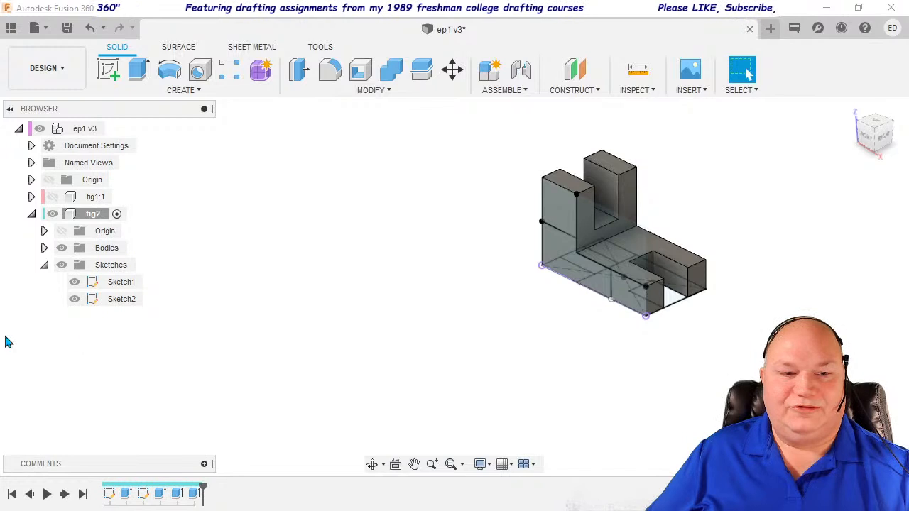
left_click(63, 266)
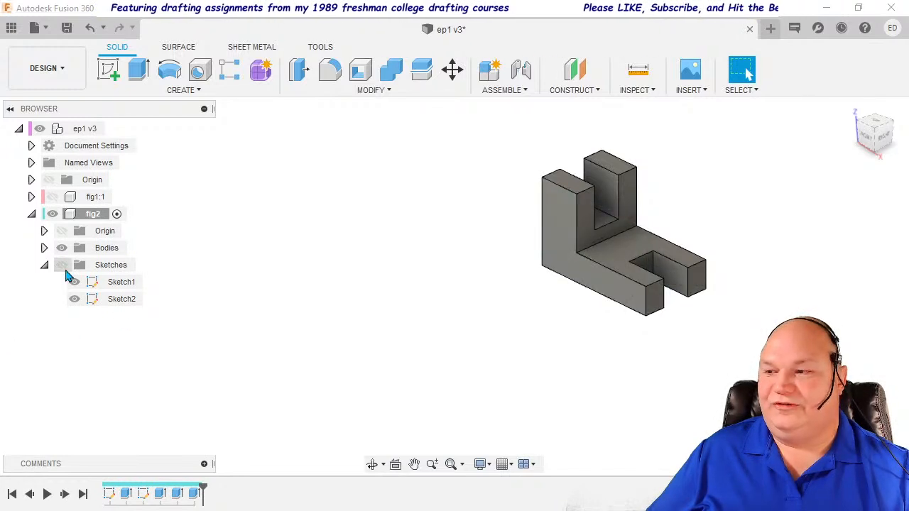
left_click(63, 267)
left_click(63, 266)
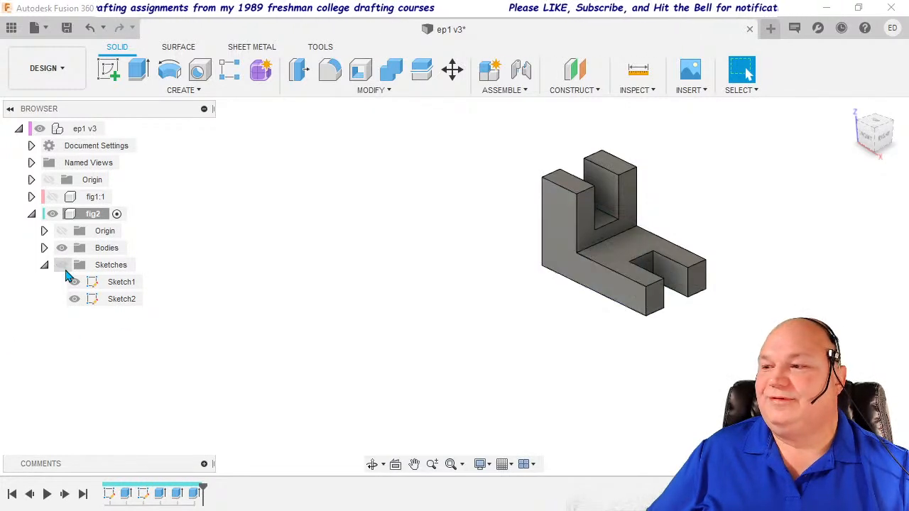
left_click(61, 267)
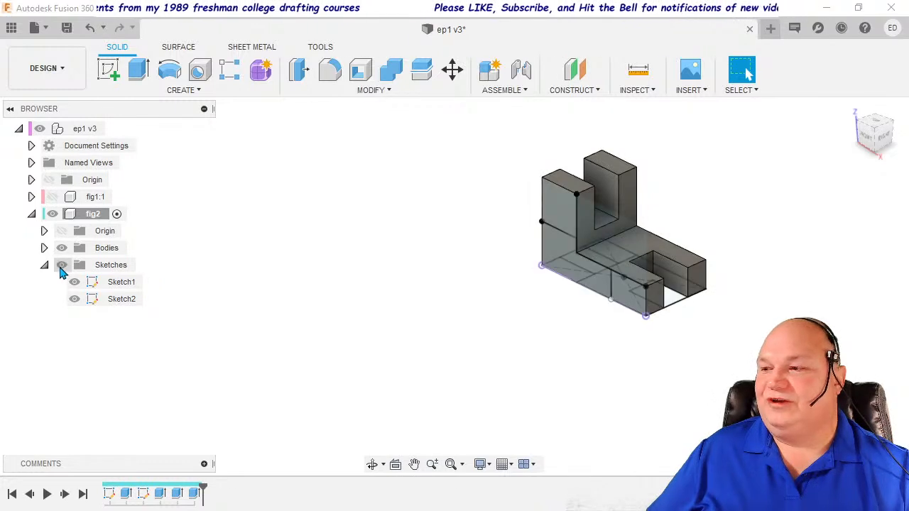
left_click(62, 267)
left_click(44, 265)
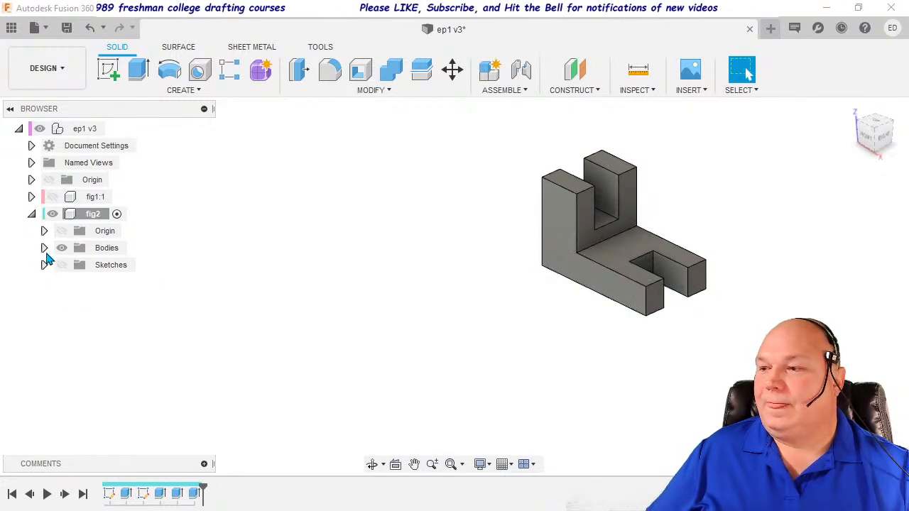
List the bodies of fig2 and fig1, highlighting fig2's Body1, to examine how each component holds its own body.
left_click(44, 247)
left_click(120, 268)
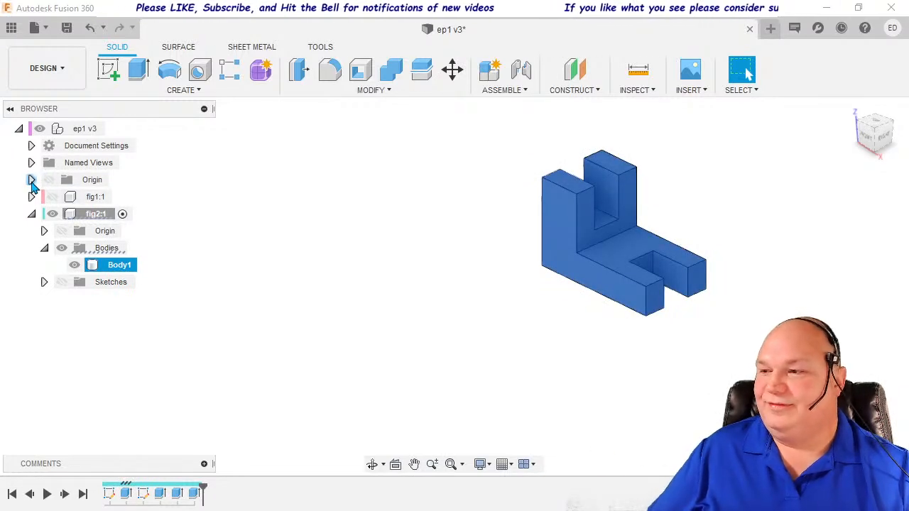
left_click(31, 198)
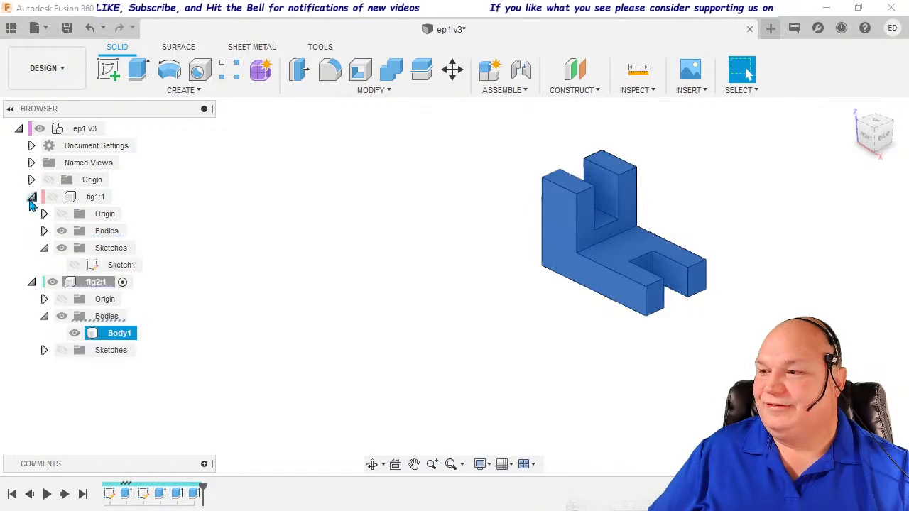
left_click(43, 231)
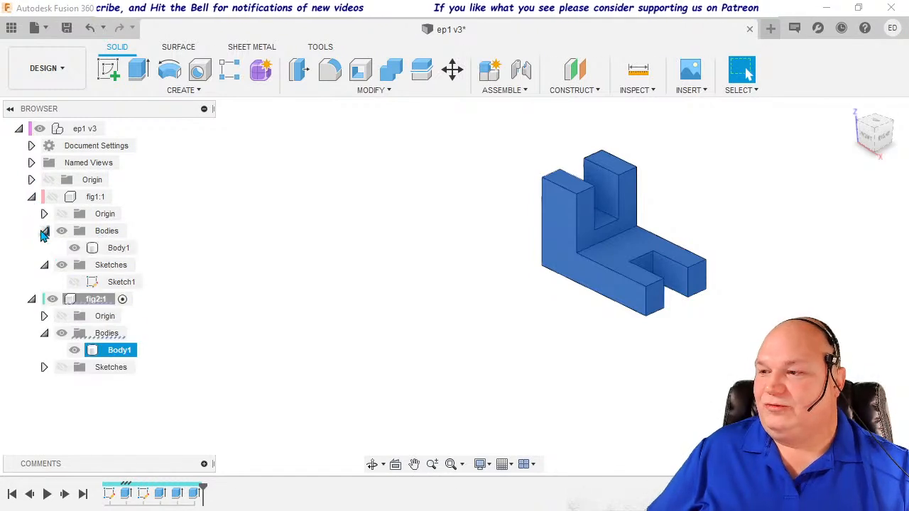
Rename the body inside the fig1 component to Fig1 and the body inside the fig2 component to Fig2.
left_click(114, 250)
double_click(119, 252)
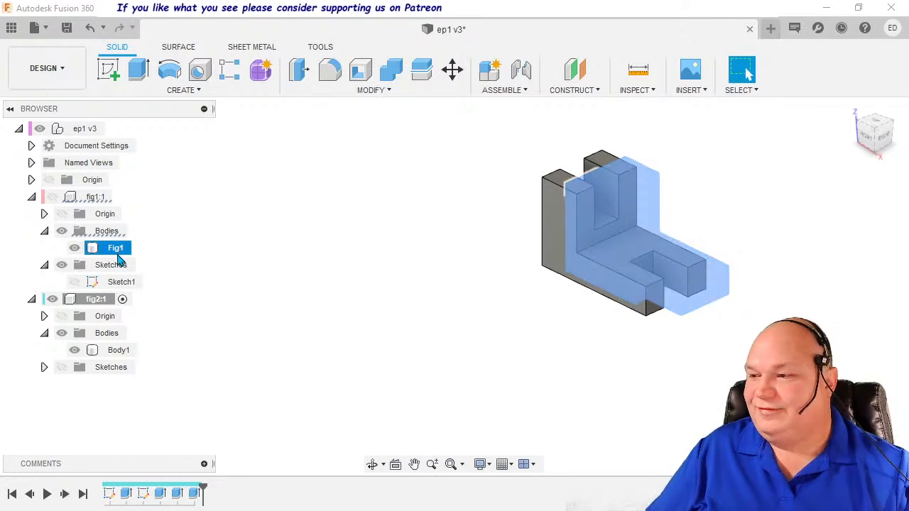
left_click(119, 355)
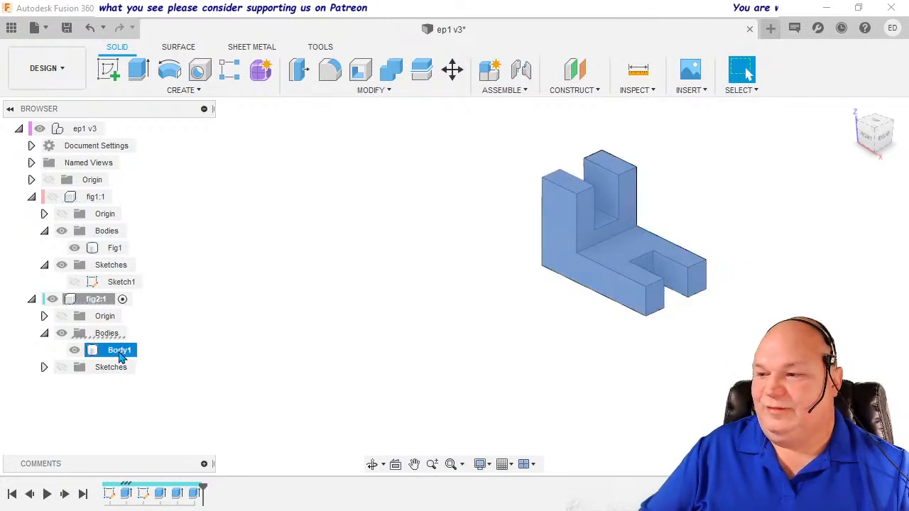
double_click(120, 354)
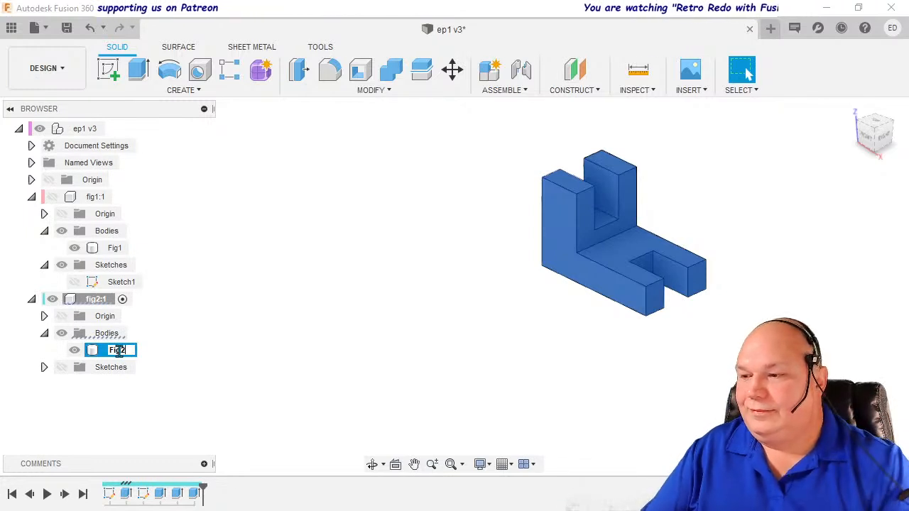
type("Fig2")
key("Return")
left_click(309, 331)
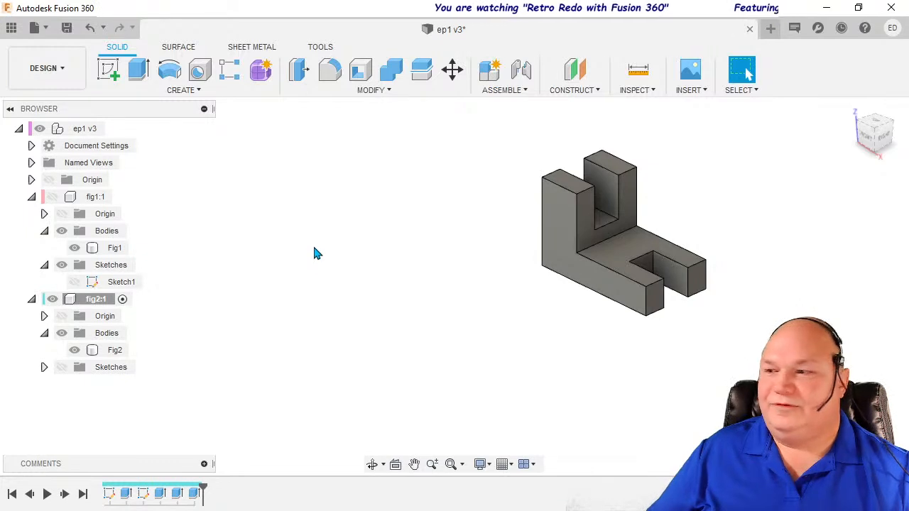
Save the design with the version description User Saved, and hide the fig2 component.
left_click(65, 28)
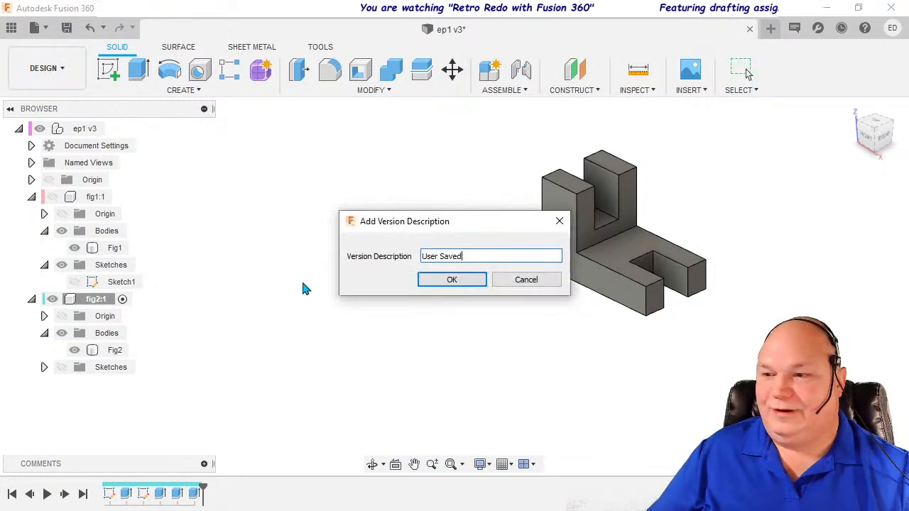
left_click(449, 280)
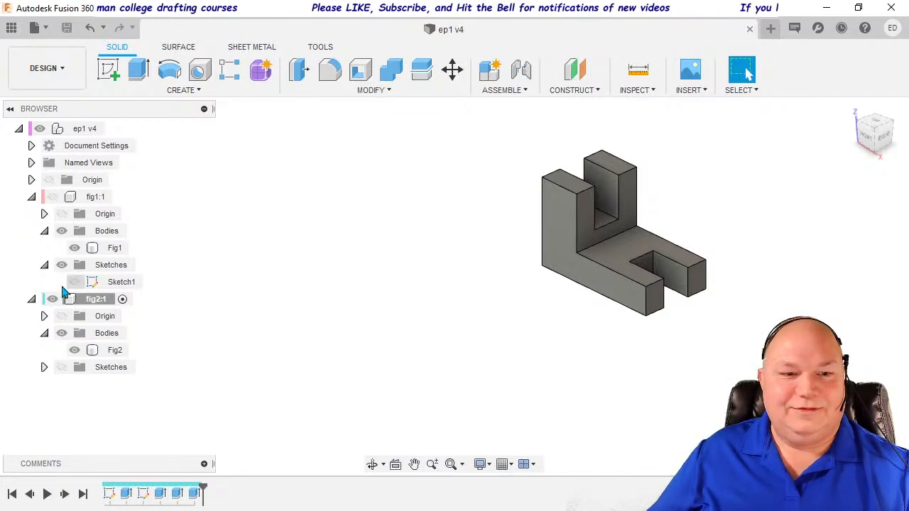
left_click(31, 299)
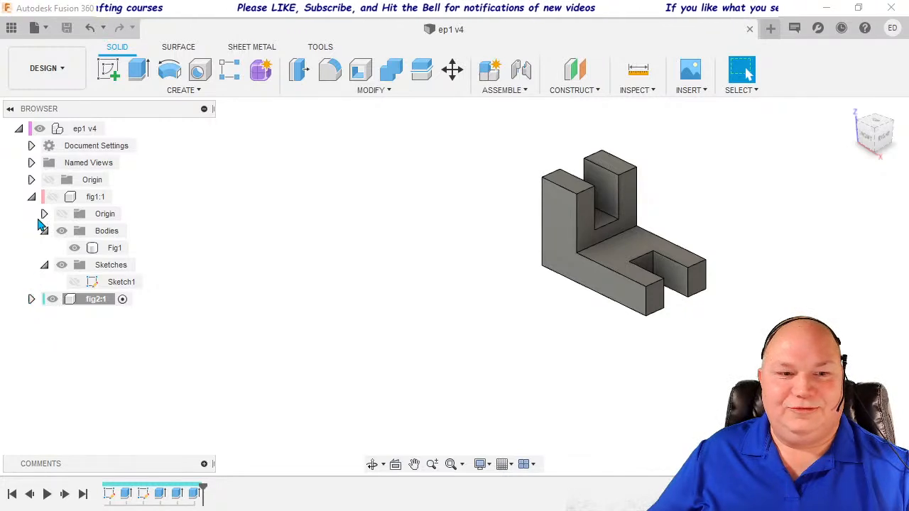
left_click(32, 197)
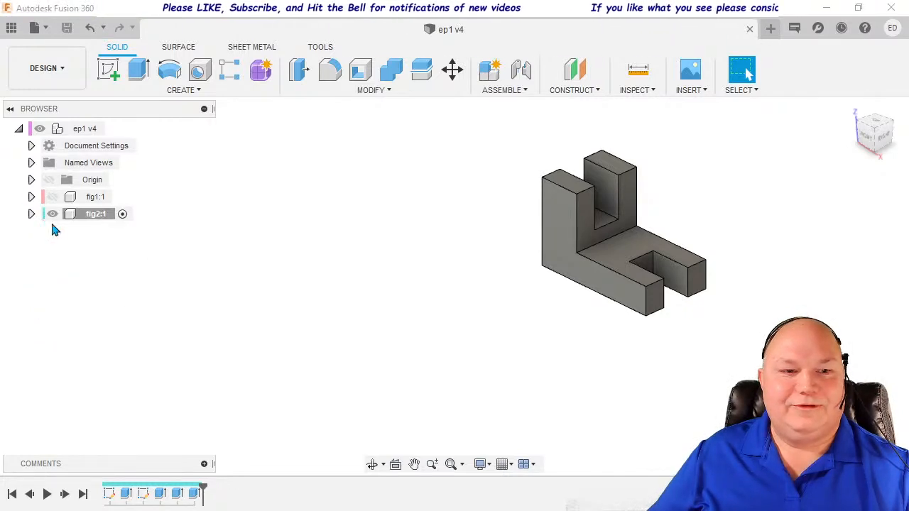
left_click(52, 213)
Create an active, internal standard component named Fig 3 under the root ep1 design.
right_click(69, 133)
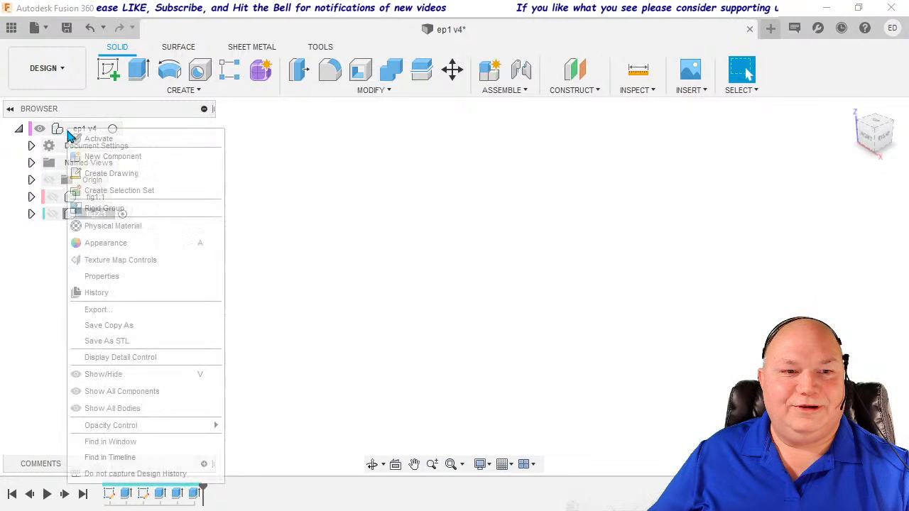
left_click(106, 157)
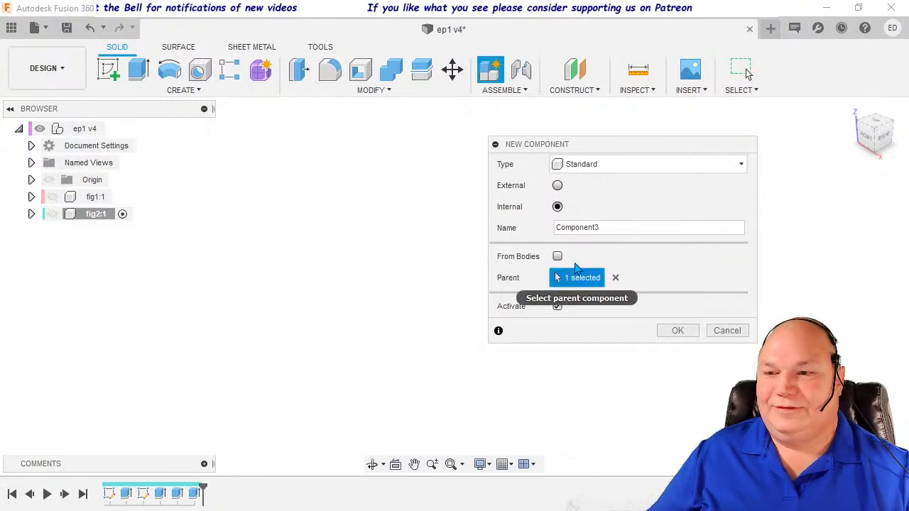
double_click(608, 227)
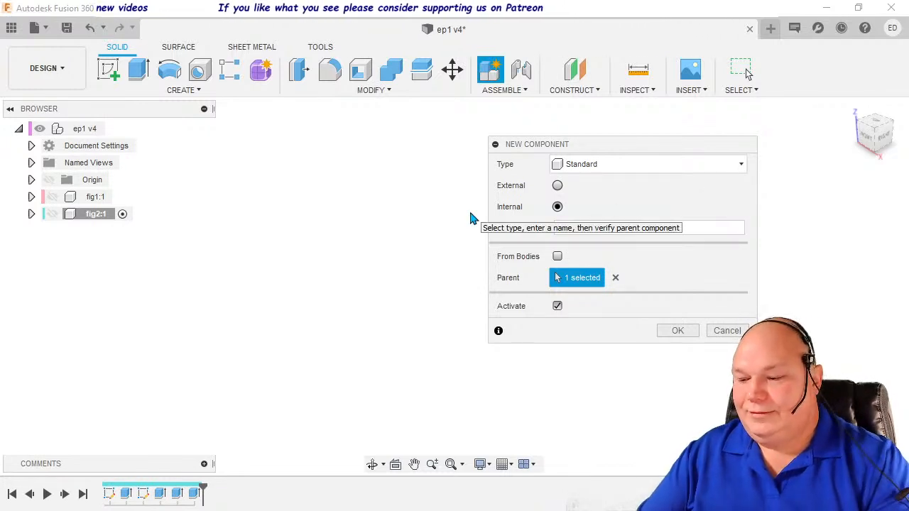
type("Fig 3")
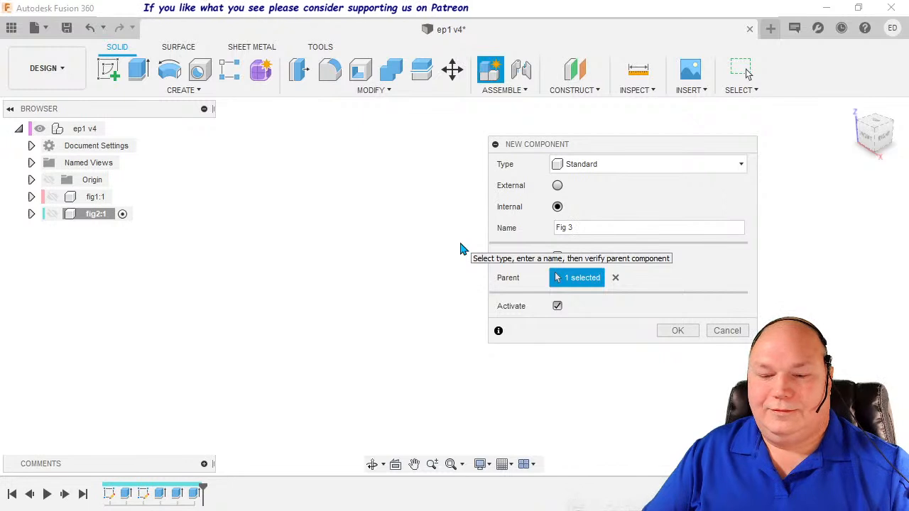
left_click(678, 330)
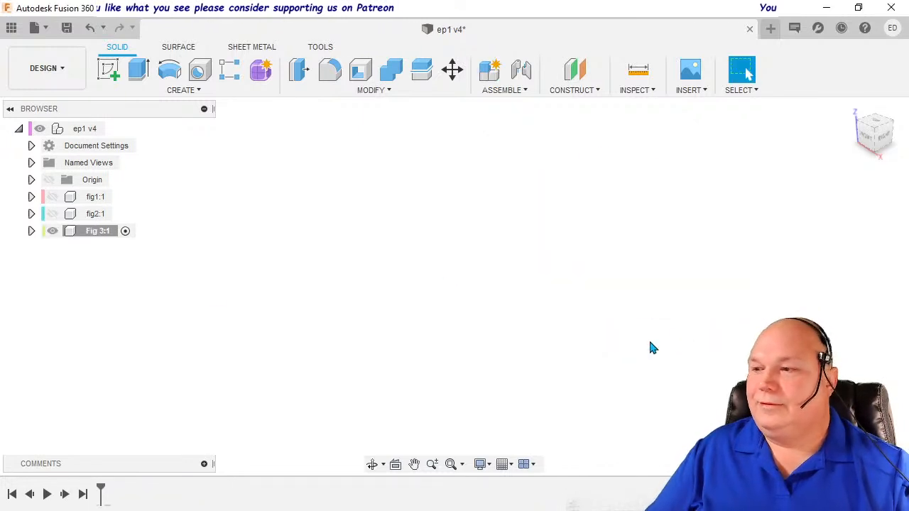
Expand the Fig 3 component and briefly display its origin planes and axes to check them.
left_click(32, 232)
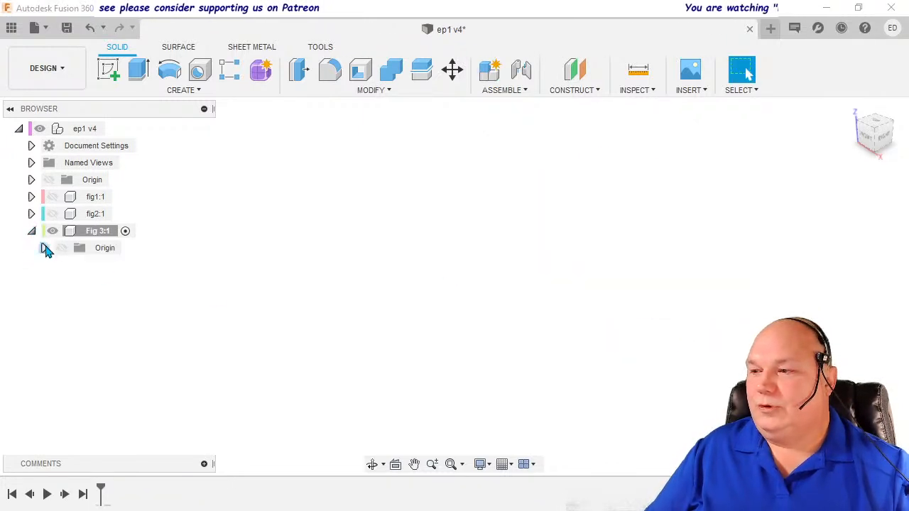
left_click(62, 250)
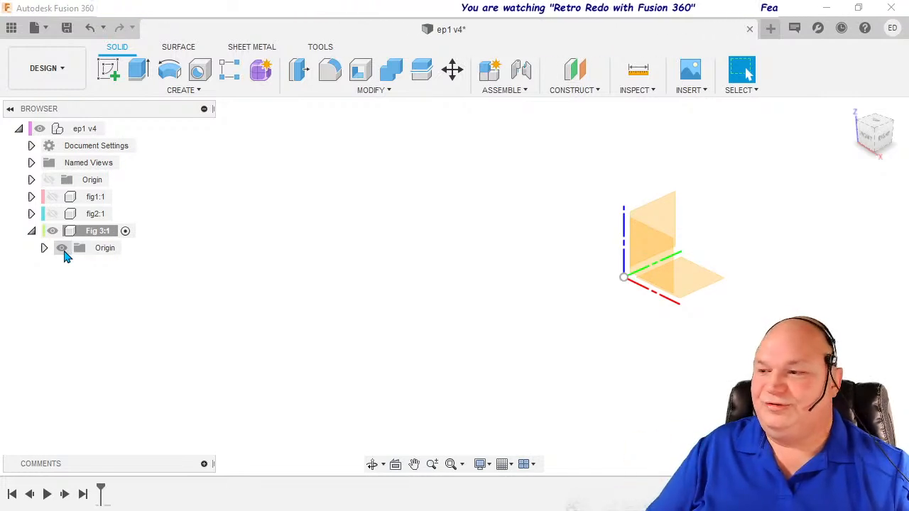
left_click(63, 249)
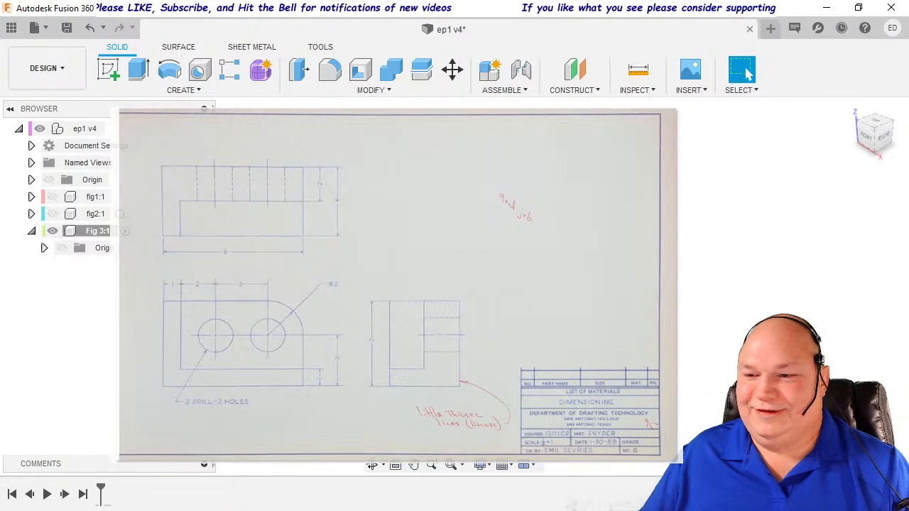
Move the reference drawing clear of the modelling area and start a sketch on Fig 3's horizontal XY origin plane.
mouse_move(484, 306)
left_mouse_down()
mouse_move(461, 322)
mouse_move(374, 315)
left_mouse_up()
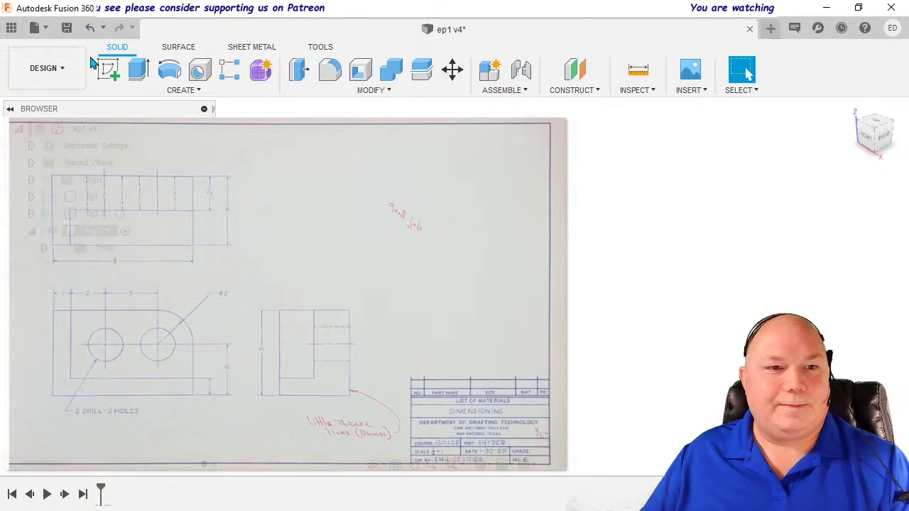
left_click(105, 68)
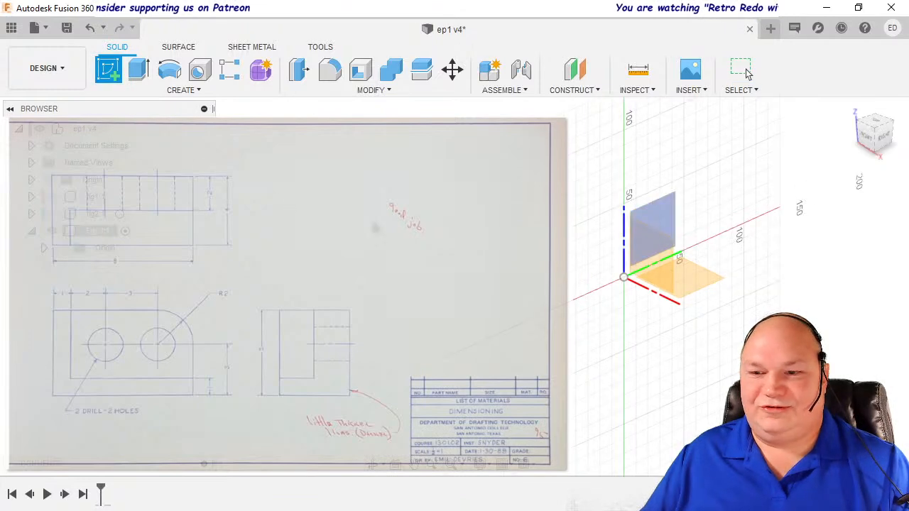
left_click(696, 296)
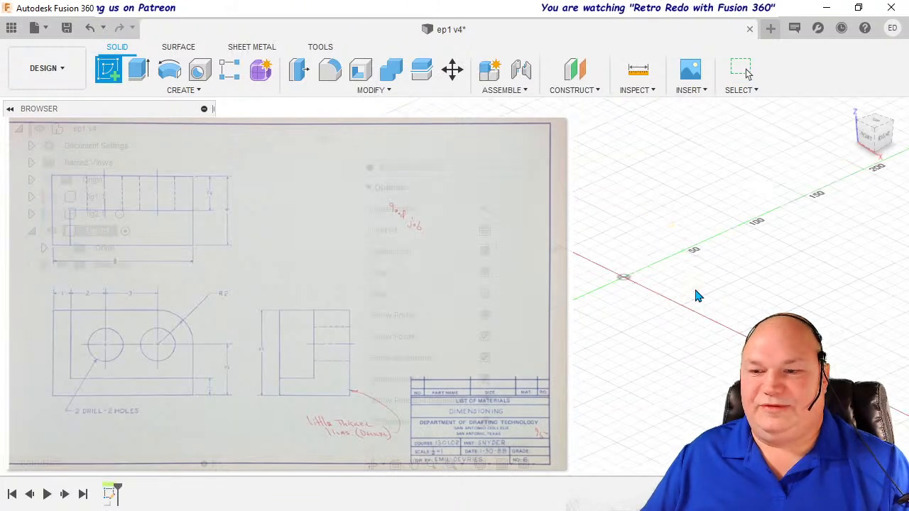
left_click(876, 123)
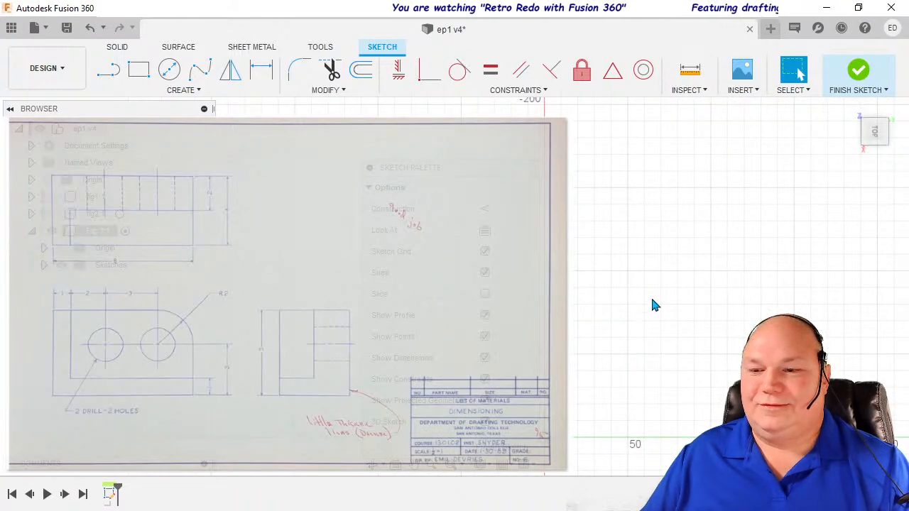
mouse_move(647, 305)
middle_mouse_down()
mouse_move(720, 203)
mouse_move(766, 163)
mouse_move(788, 163)
mouse_move(788, 138)
mouse_move(802, 138)
middle_mouse_up()
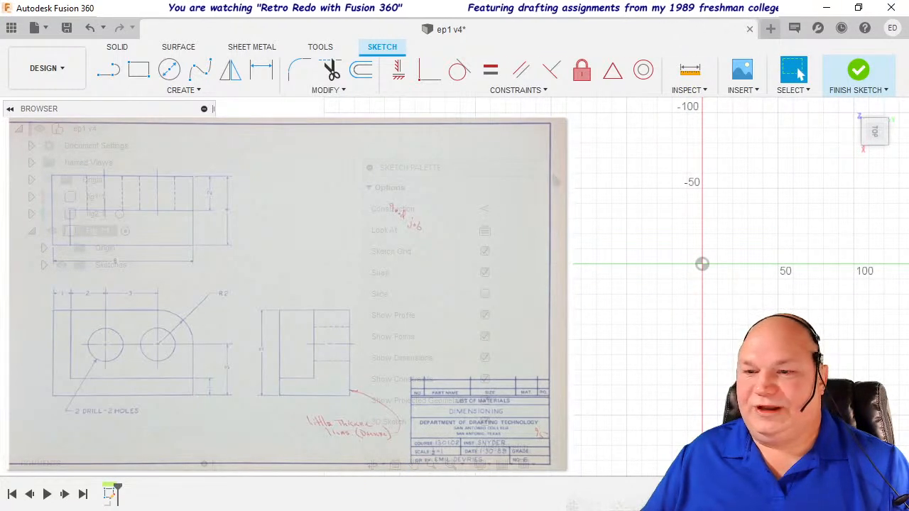
mouse_move(720, 234)
middle_mouse_down()
mouse_move(743, 157)
mouse_move(762, 181)
middle_mouse_up()
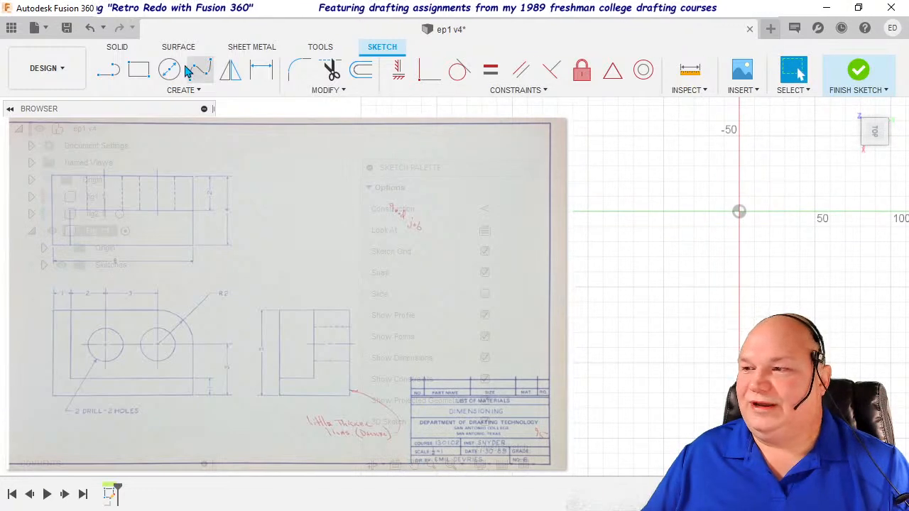
left_click(152, 92)
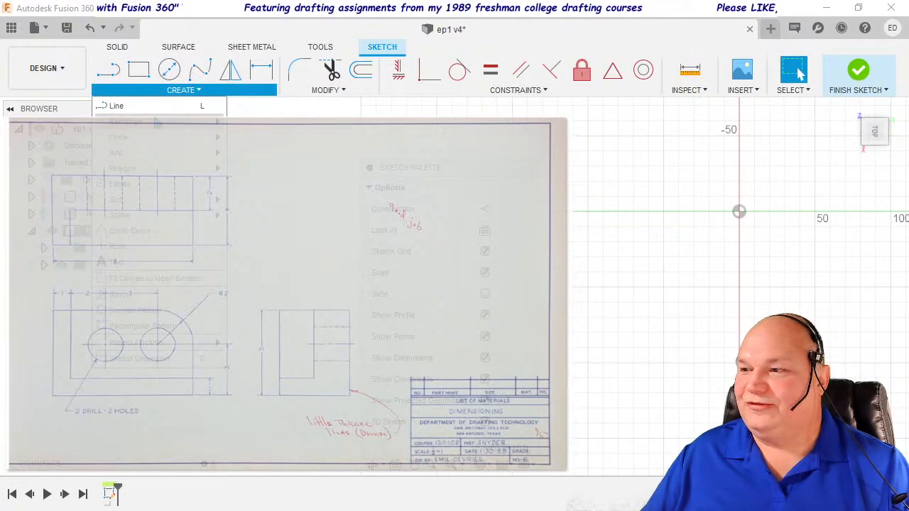
mouse_move(178, 122)
left_click(264, 153)
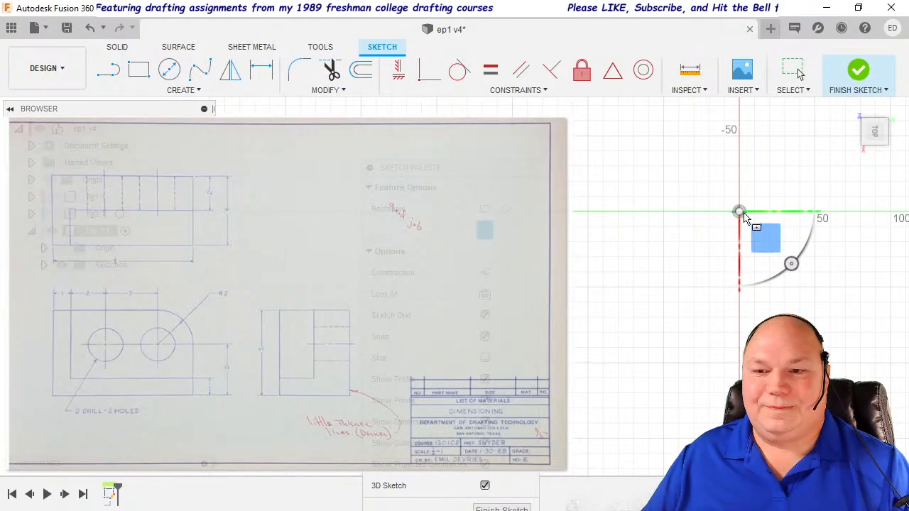
left_click(739, 212)
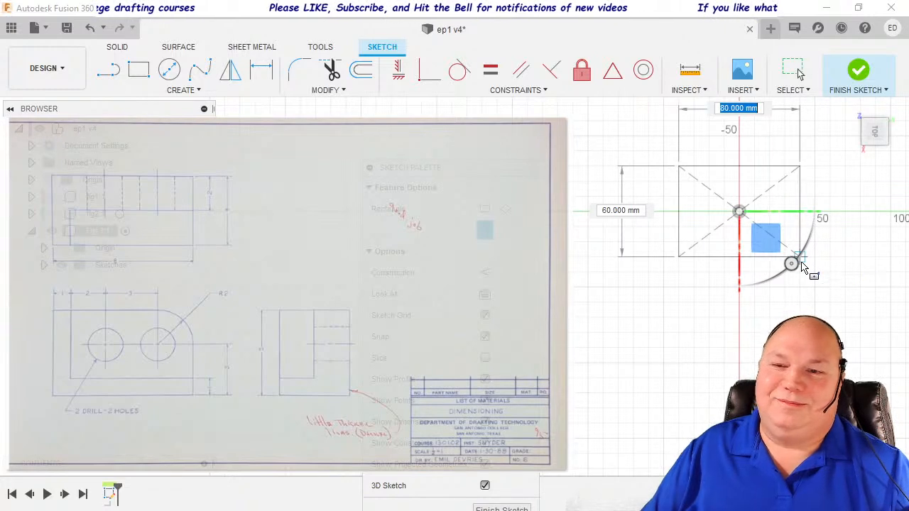
key("Escape")
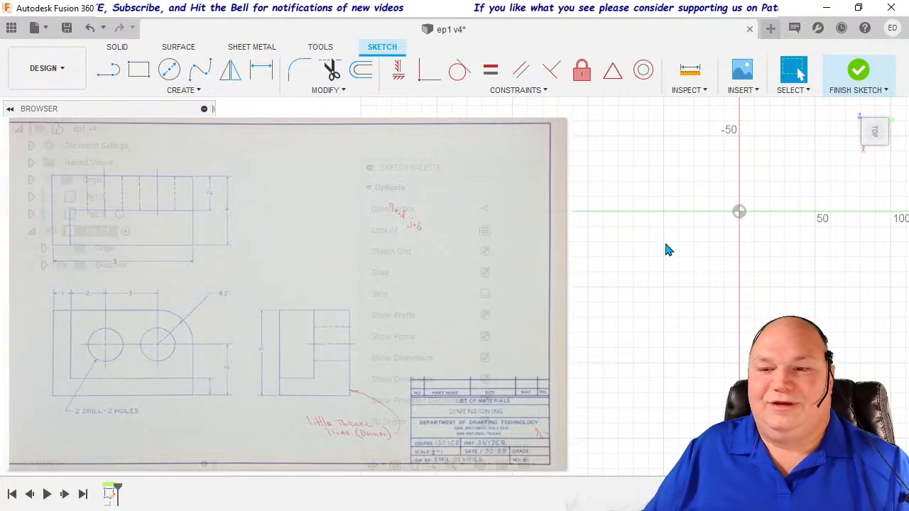
right_click(660, 282)
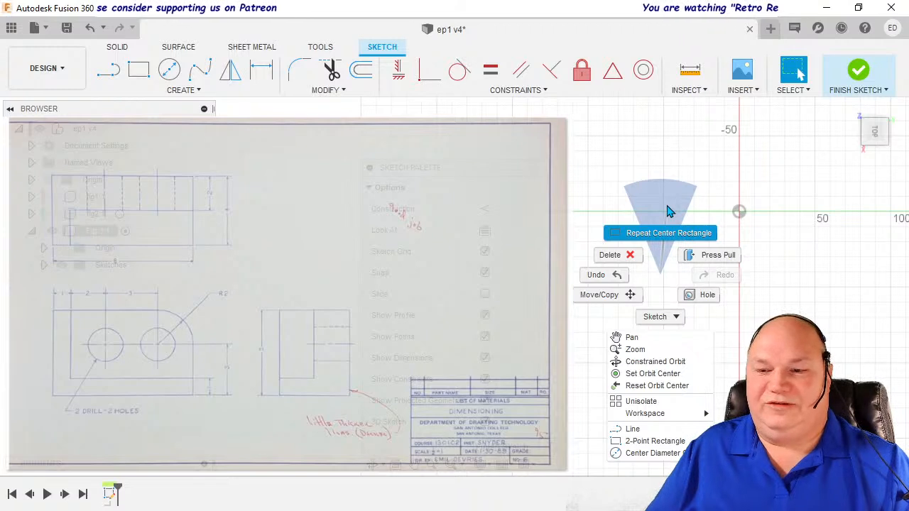
key("Escape")
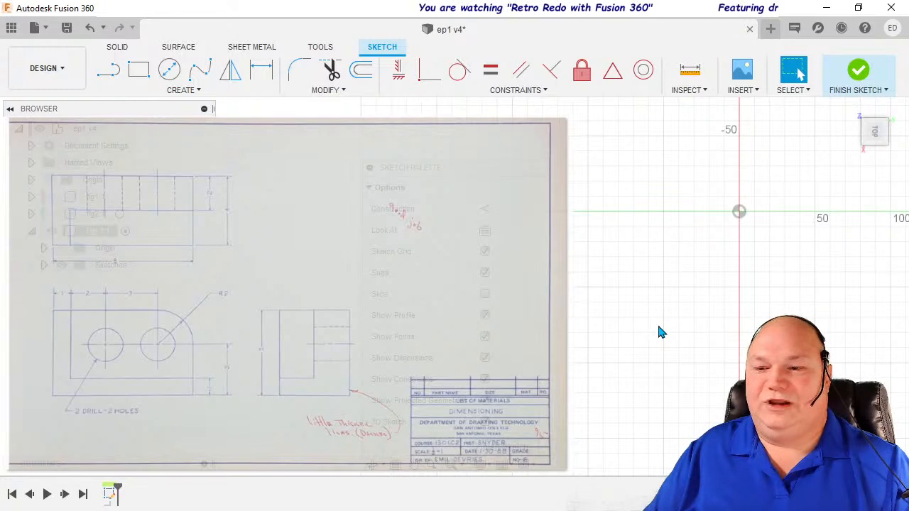
right_click_drag(658, 332, 647, 196)
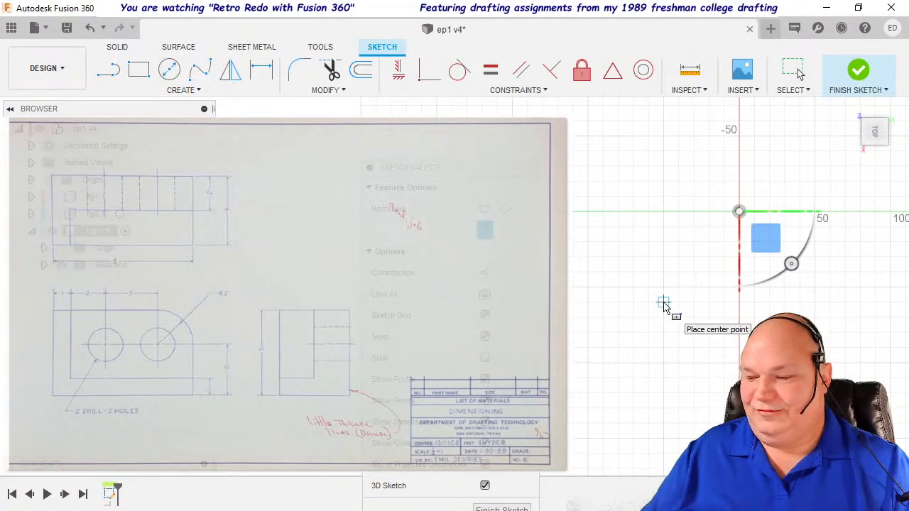
key("Escape")
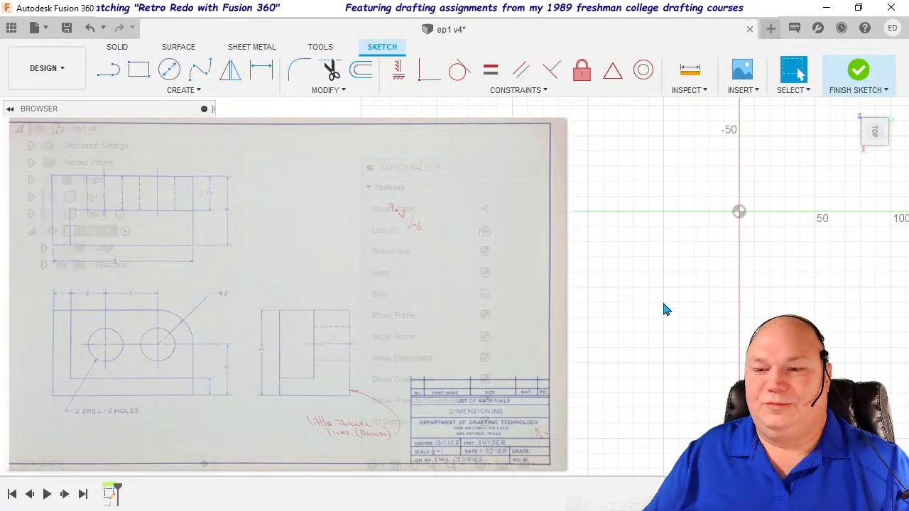
Finish the empty sketch in Fig 3 and check its Sketches folder.
right_click(665, 310)
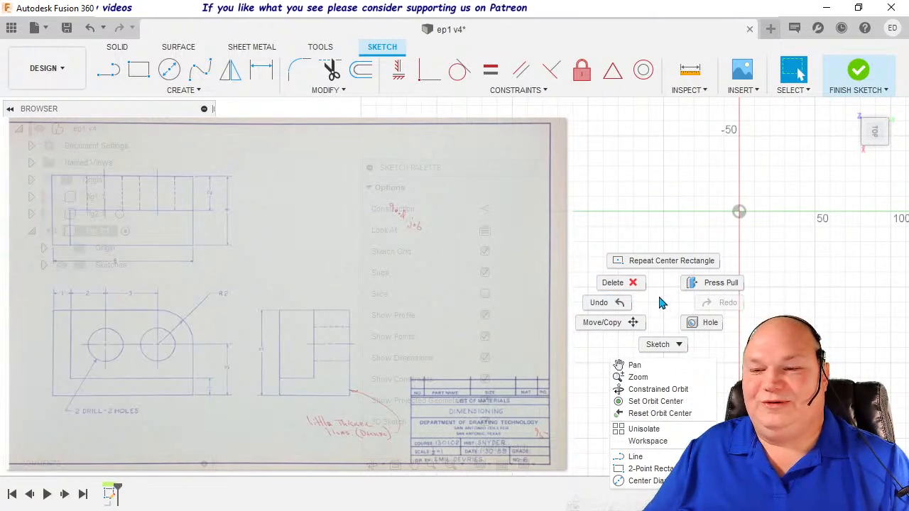
left_click(670, 343)
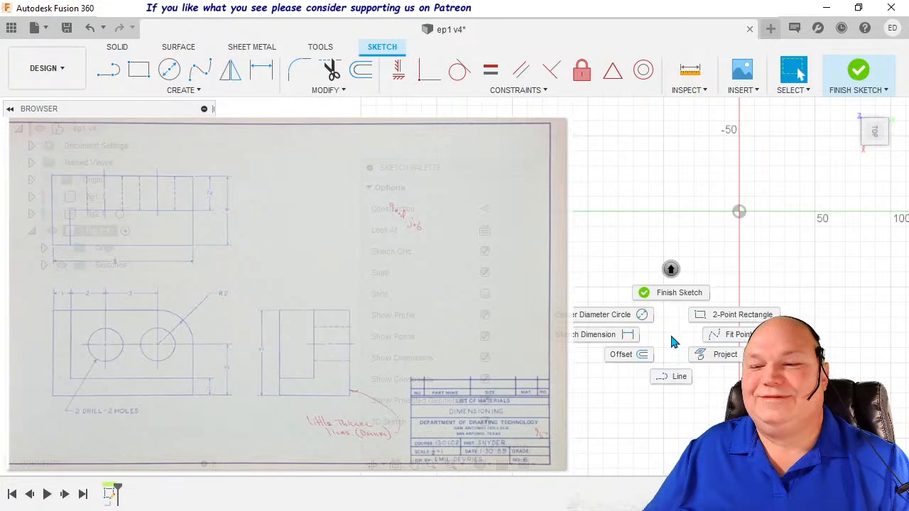
left_click(678, 293)
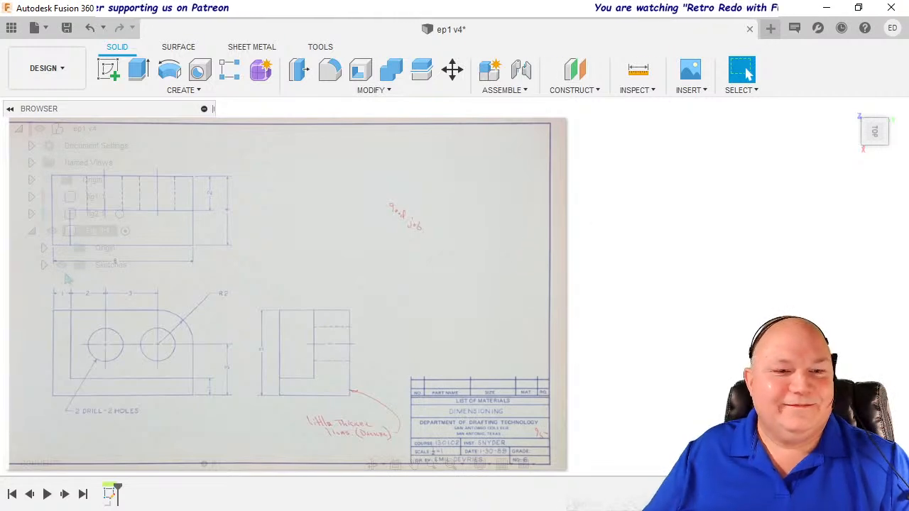
left_click(44, 265)
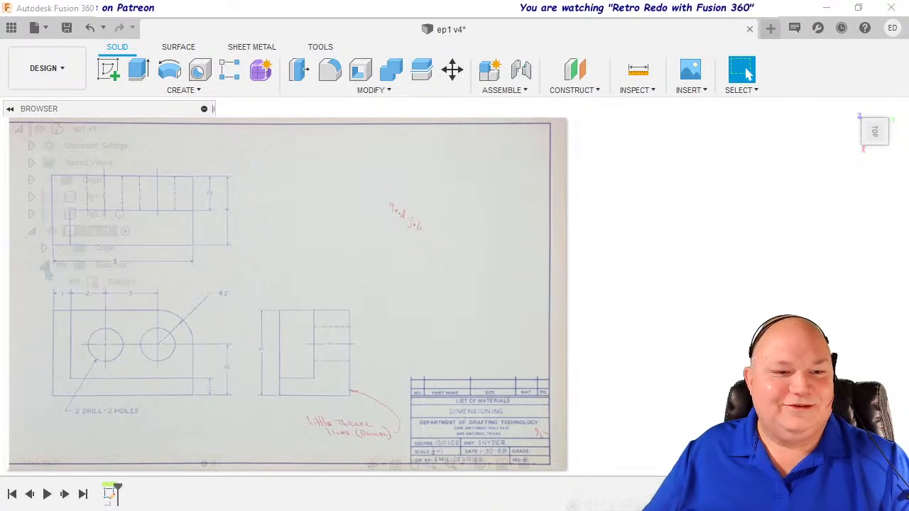
left_click(44, 265)
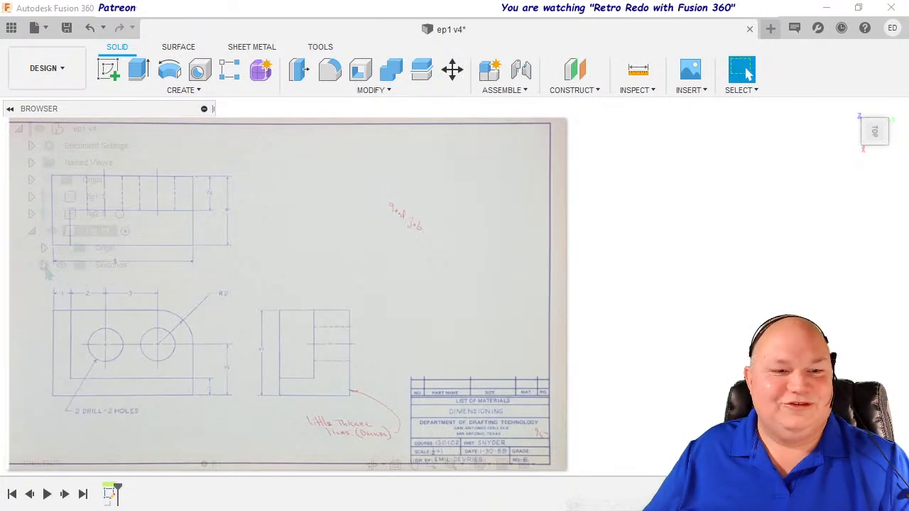
Reopen the Fig 3 sketch for editing and reposition the sketch palette.
double_click(111, 495)
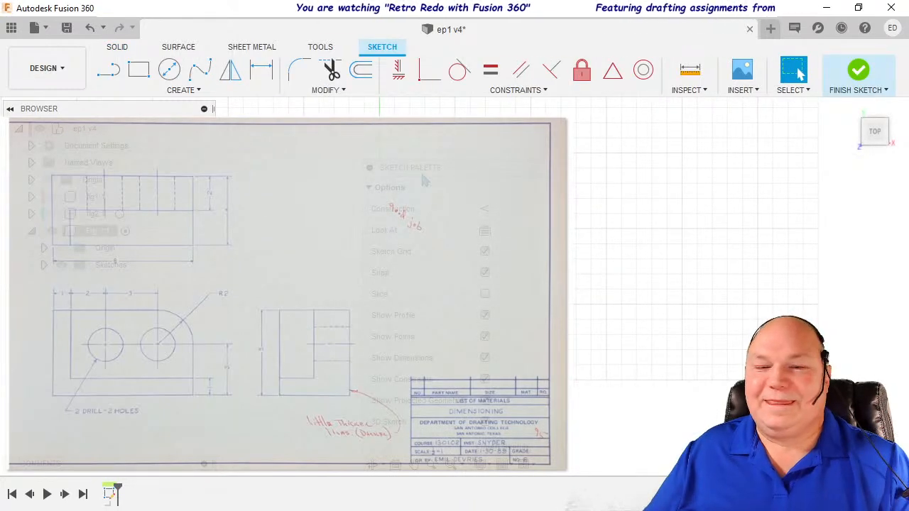
left_click_drag(425, 178, 447, 158)
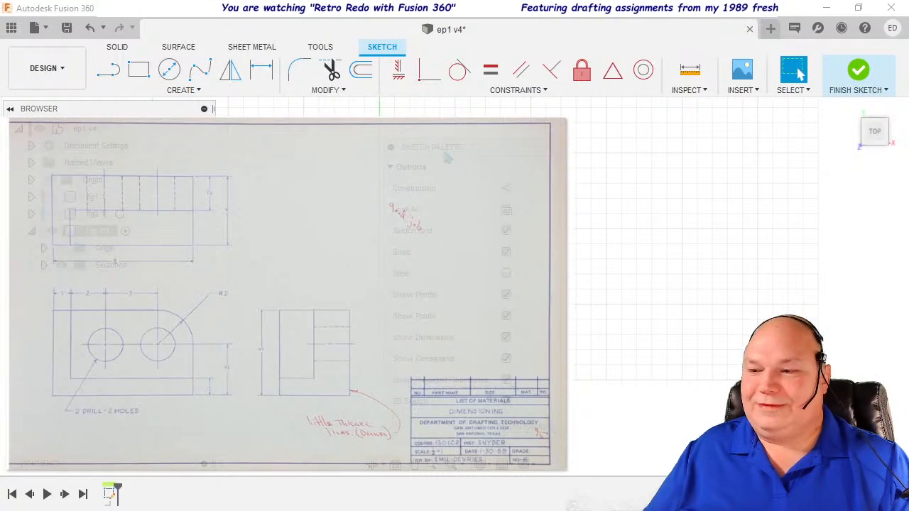
mouse_move(629, 251)
middle_mouse_down()
mouse_move(645, 272)
mouse_move(891, 391)
mouse_move(875, 403)
middle_mouse_up()
mouse_move(673, 230)
middle_mouse_down()
mouse_move(767, 296)
mouse_move(712, 256)
mouse_move(726, 277)
middle_mouse_up()
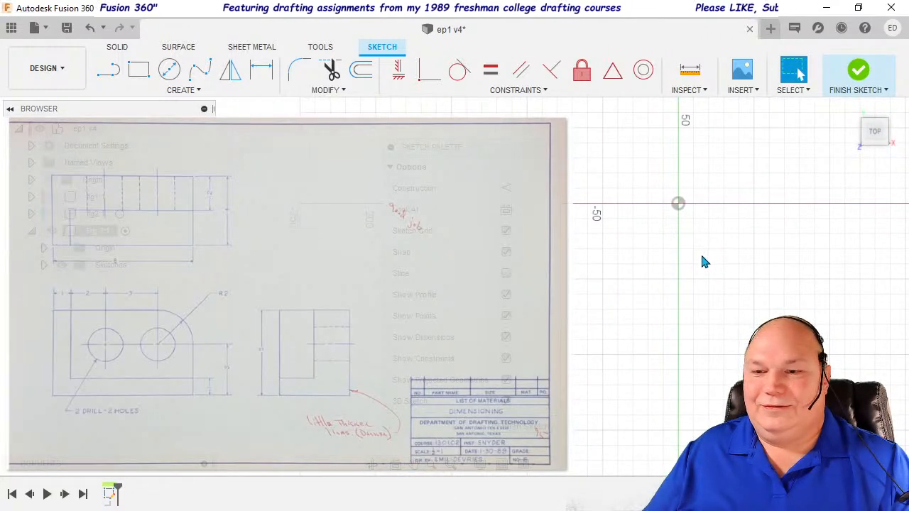
right_click(704, 260)
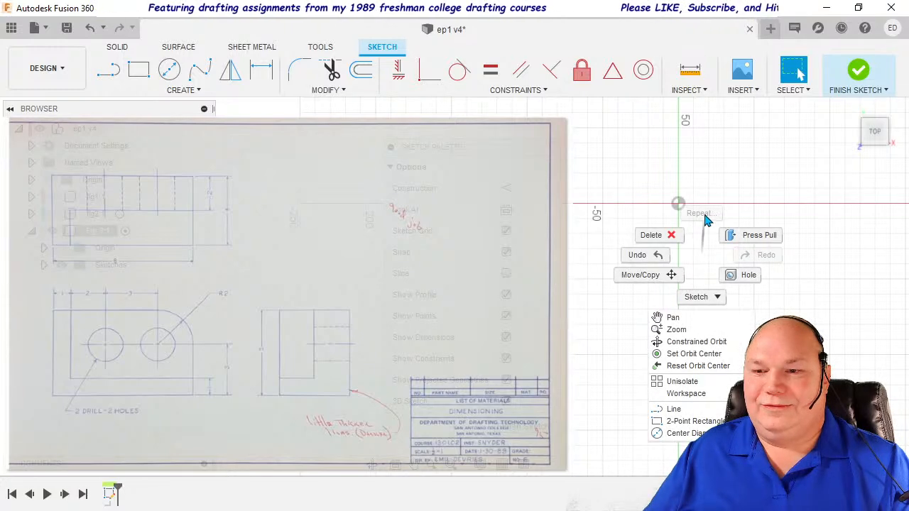
left_click(704, 214)
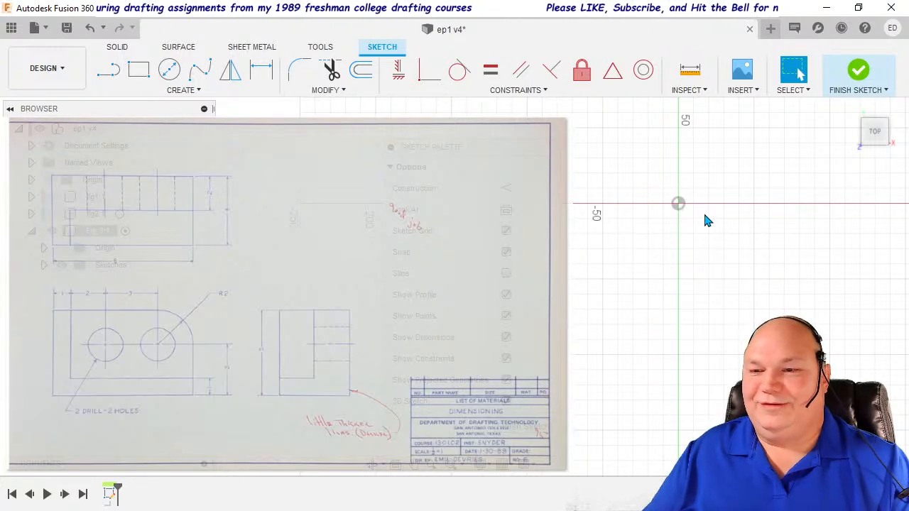
Draw a center rectangle about 80 mm wide and 40 mm high, centred on the sketch origin.
left_click(193, 90)
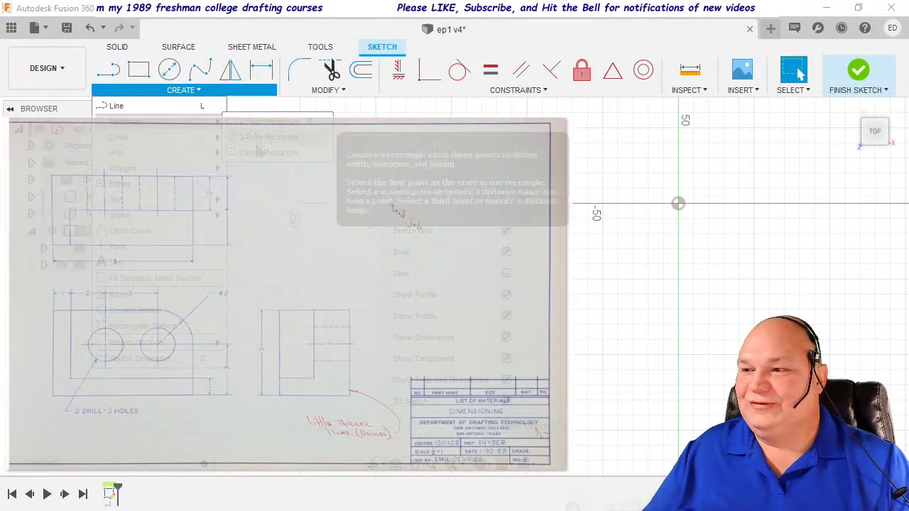
left_click(267, 121)
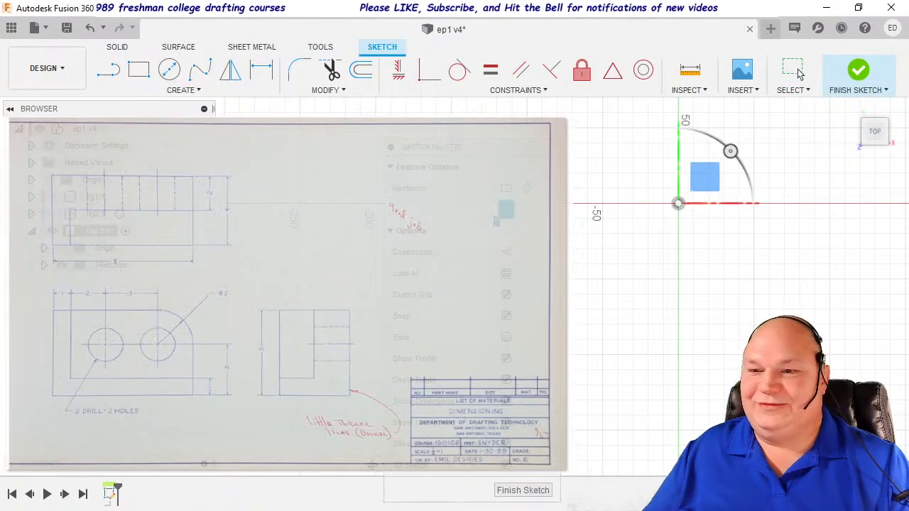
left_click(678, 204)
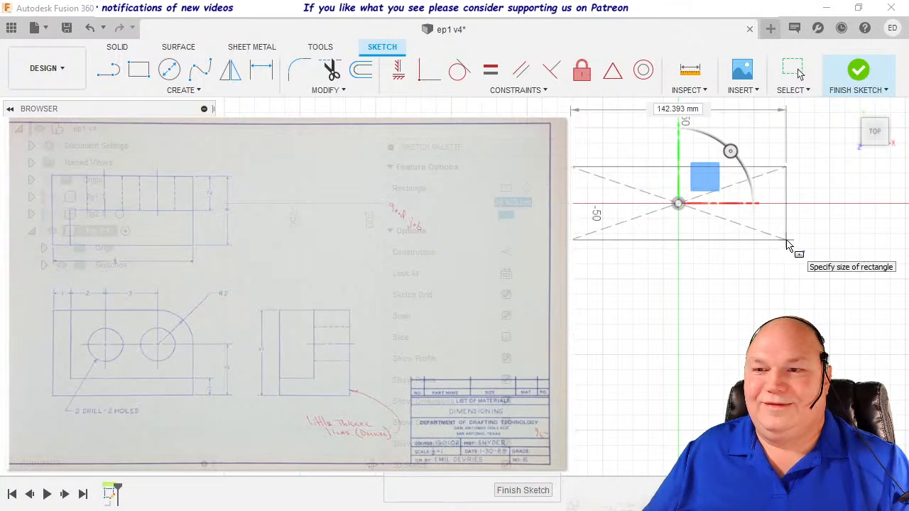
left_click(740, 234)
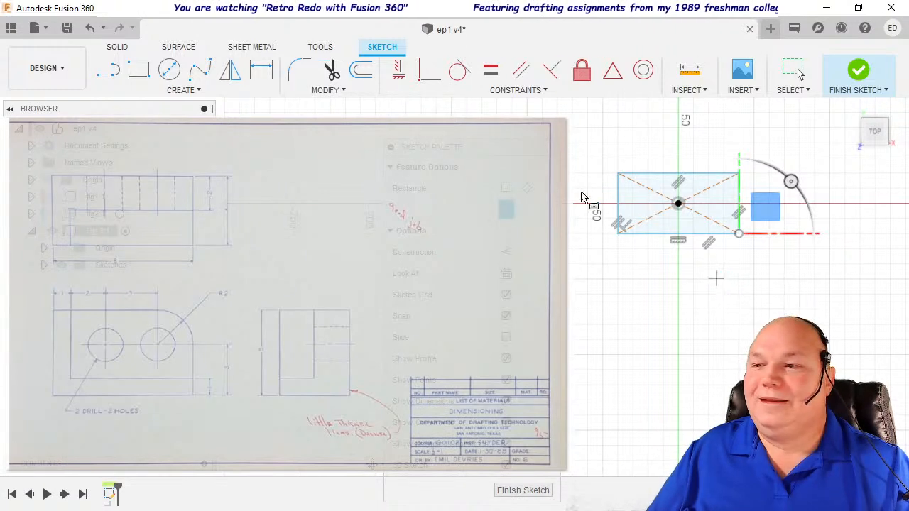
Dimension the rectangle's height at 40 mm and its width at 80 mm.
left_click(258, 72)
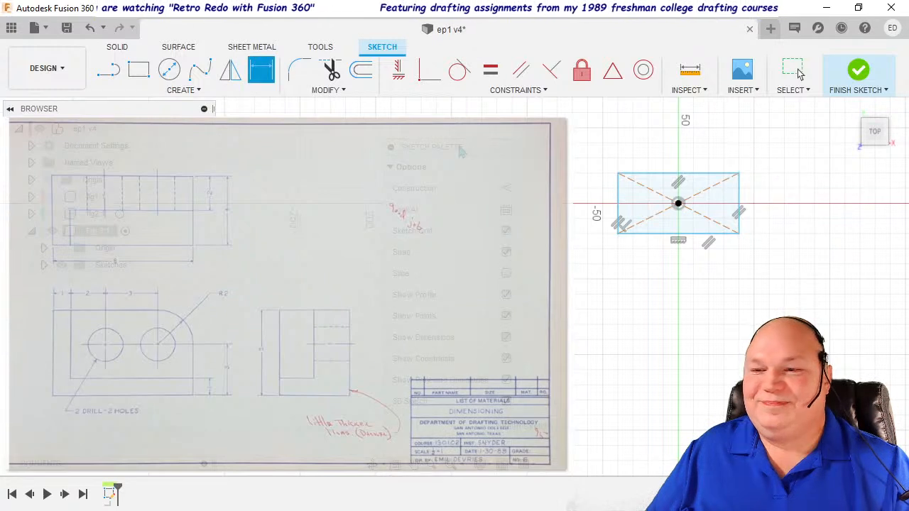
left_click(619, 196)
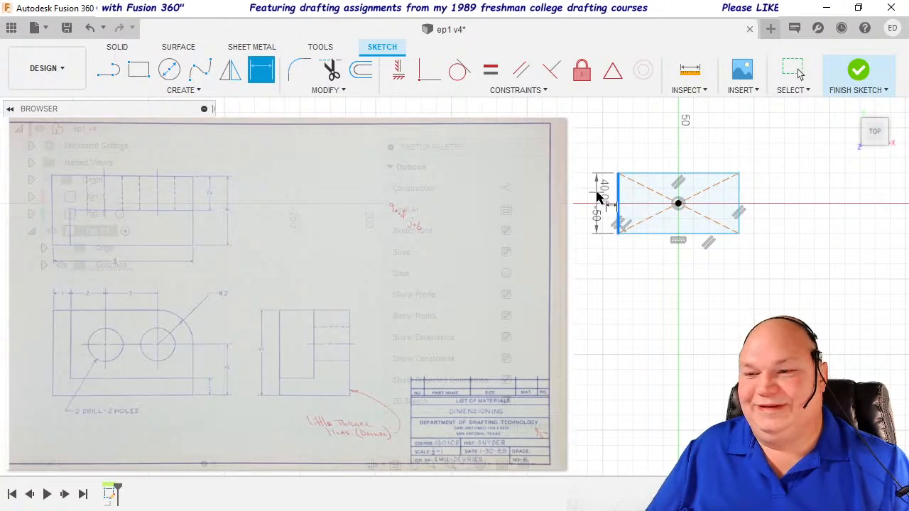
left_click(596, 199)
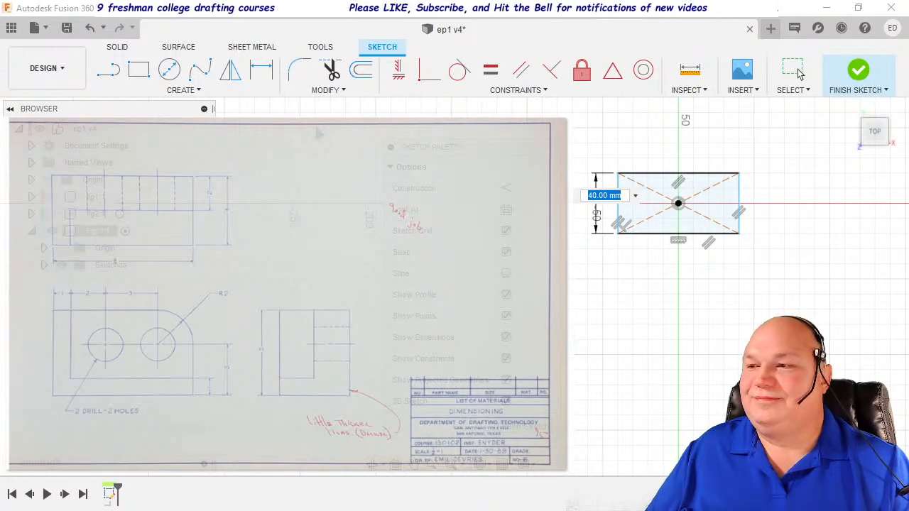
left_click(261, 68)
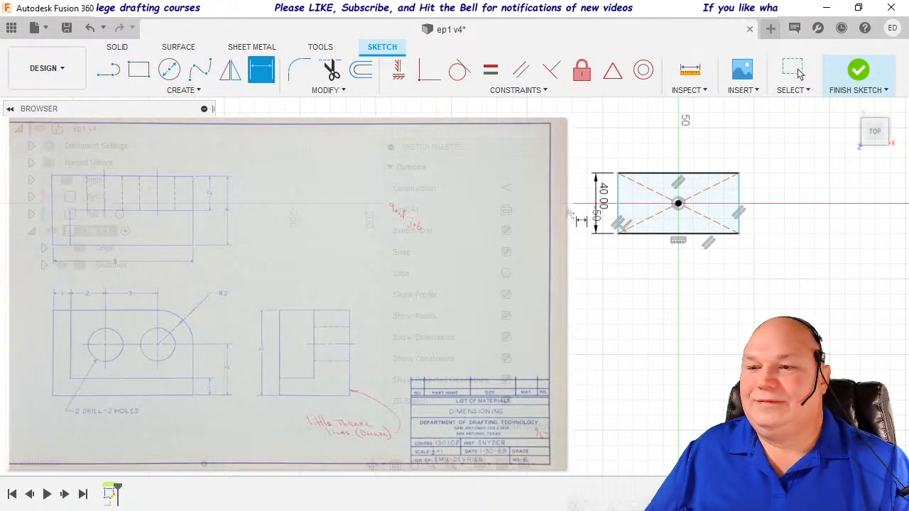
left_click(739, 227)
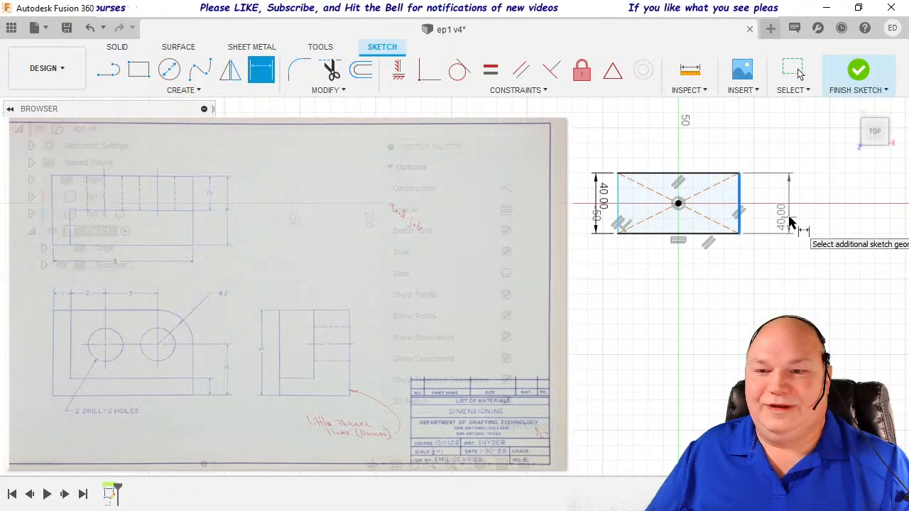
key("Escape")
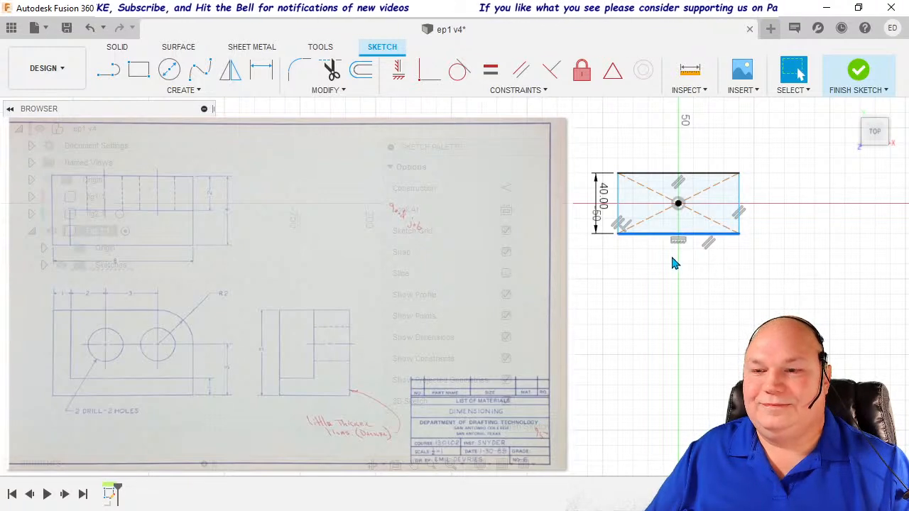
key("d")
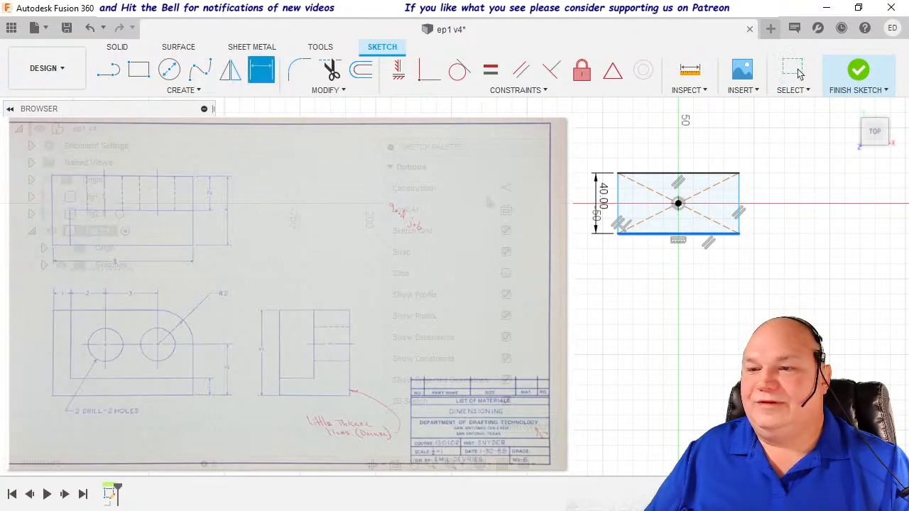
left_click(674, 234)
left_click(670, 277)
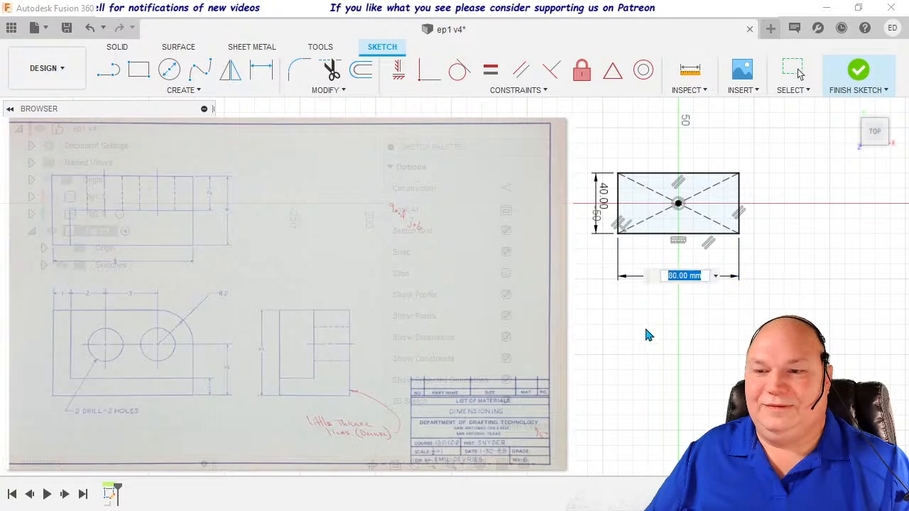
key("Return")
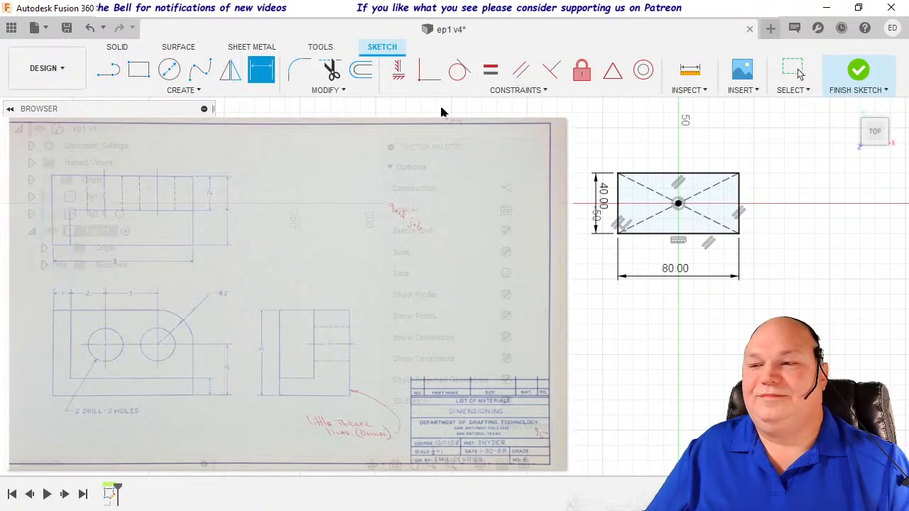
Sketch a demonstration circle below the rectangle and a straight line sloping down and outward from the circle's left edge.
left_click(459, 71)
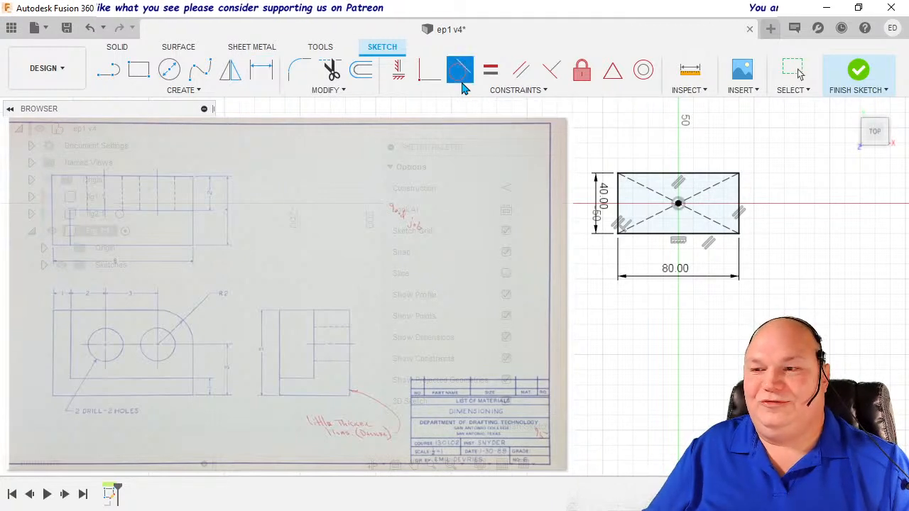
left_click(169, 71)
left_click(678, 204)
left_click(635, 318)
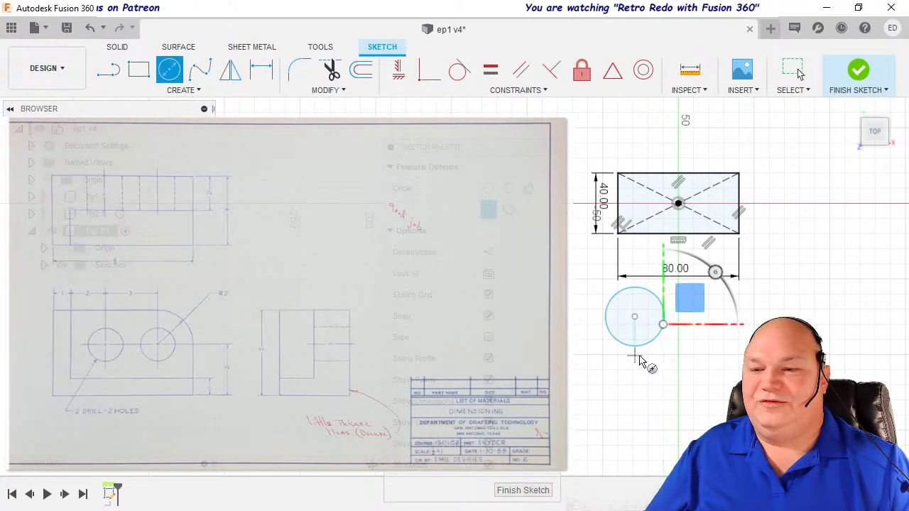
left_click(107, 77)
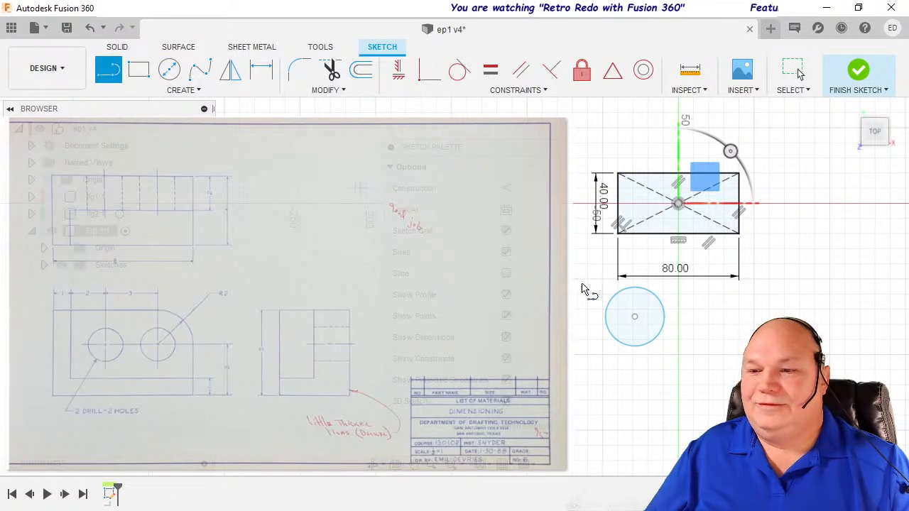
left_click(588, 356)
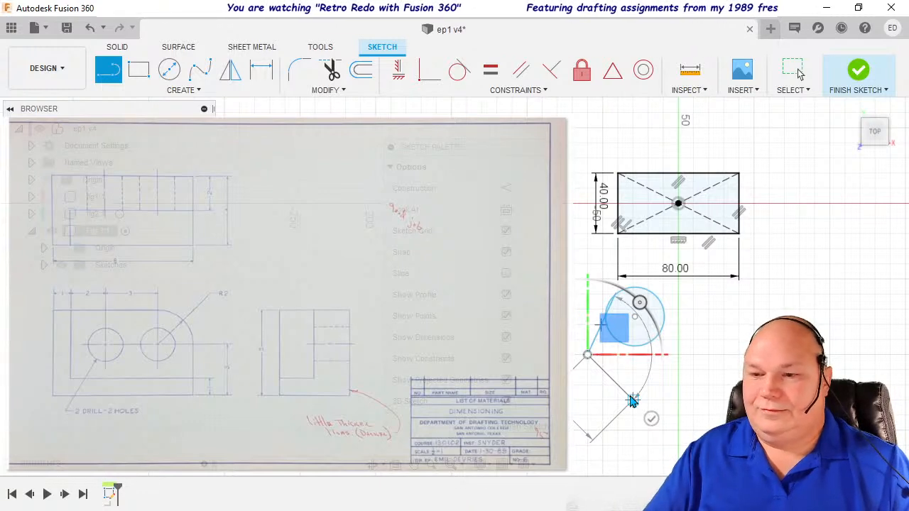
key("Escape")
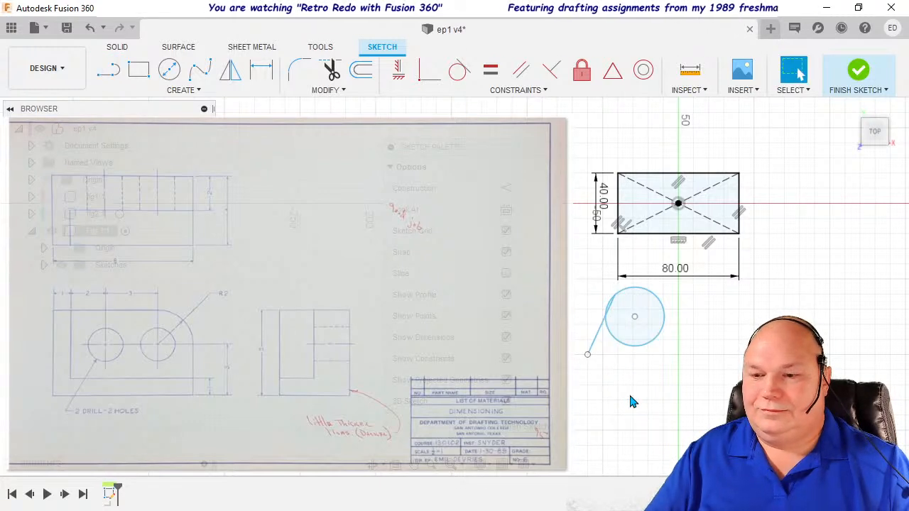
Apply a Tangent constraint between the sloping line and the demonstration circle.
left_click(597, 331)
left_click(617, 343, "shift")
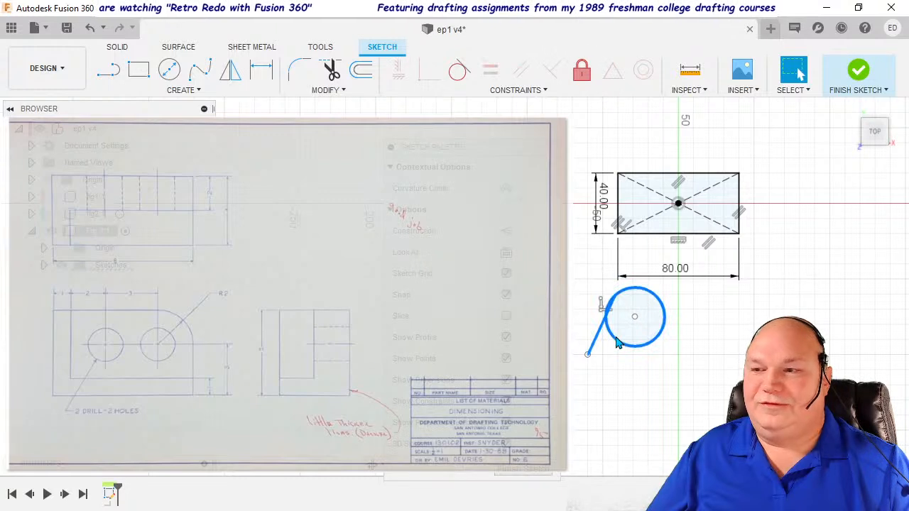
left_click(456, 72)
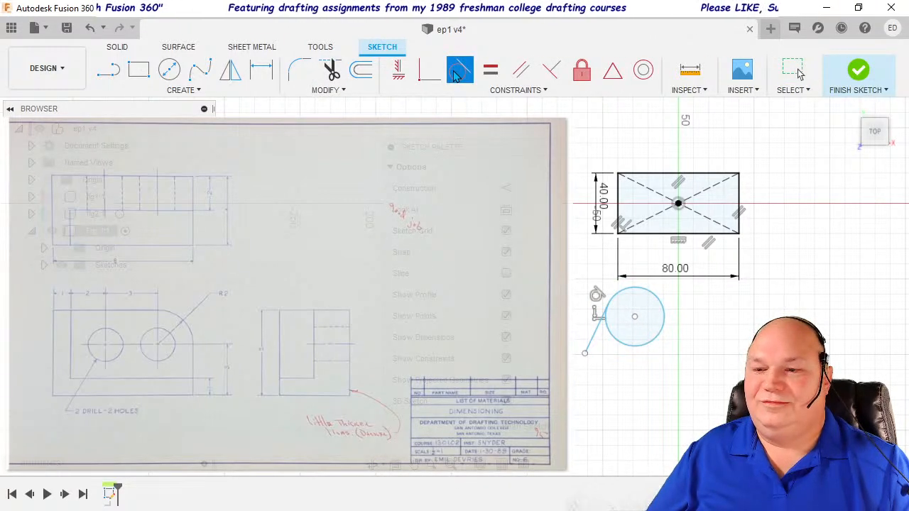
left_click(457, 75)
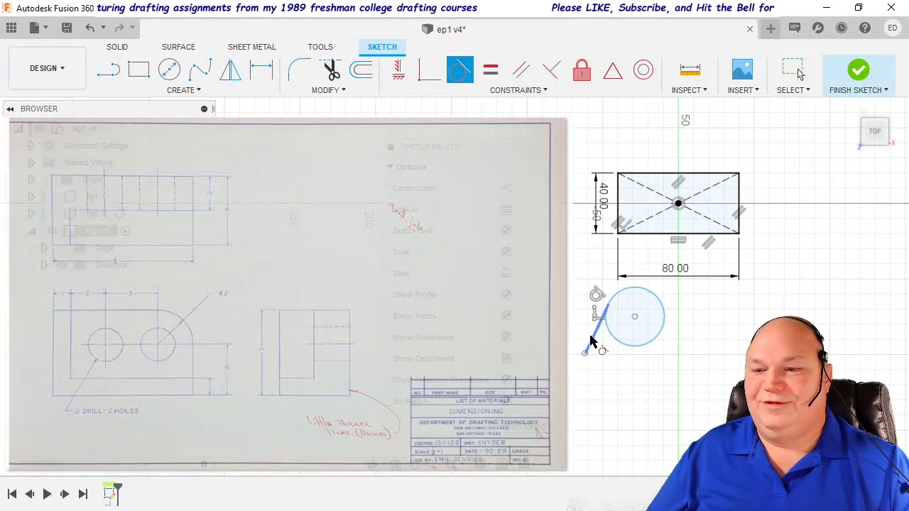
left_click(590, 335)
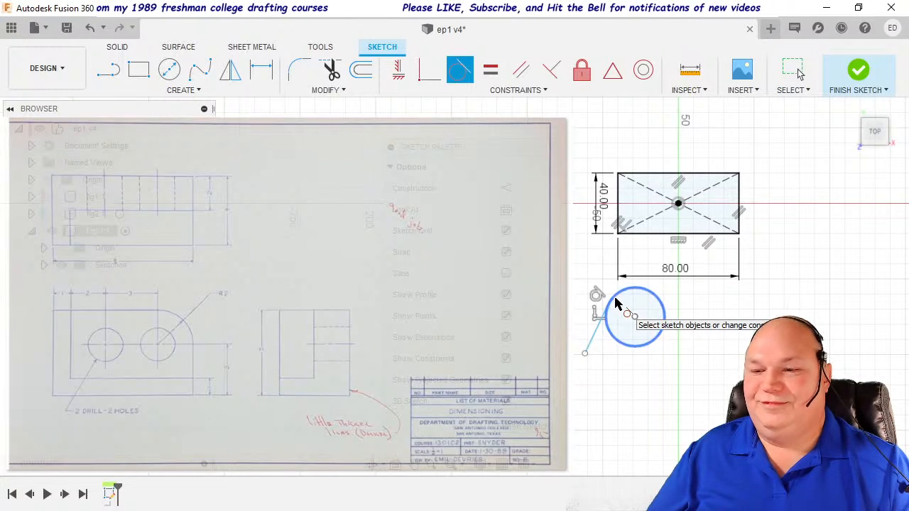
left_click(620, 304)
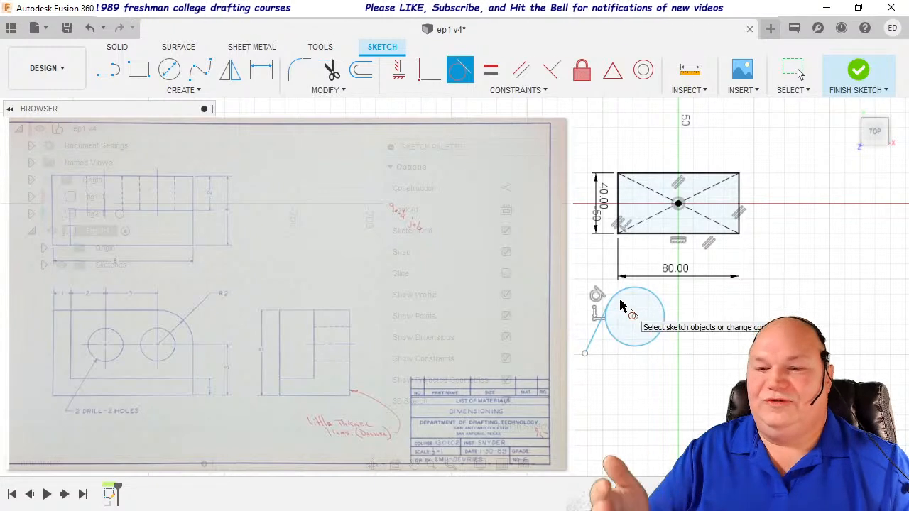
Try to move the sloping line's free endpoint 9.385 mm in X and -14.547 mm in Y with Move/Copy.
left_click(585, 353)
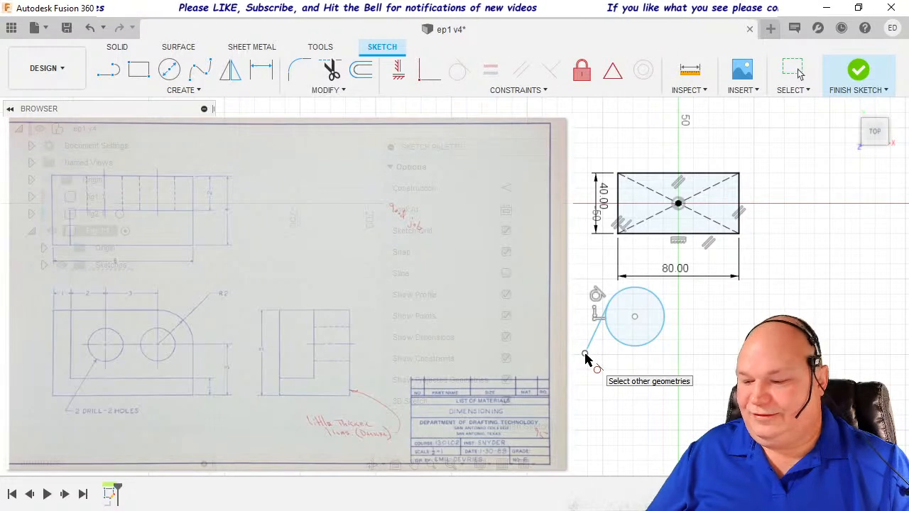
key("m")
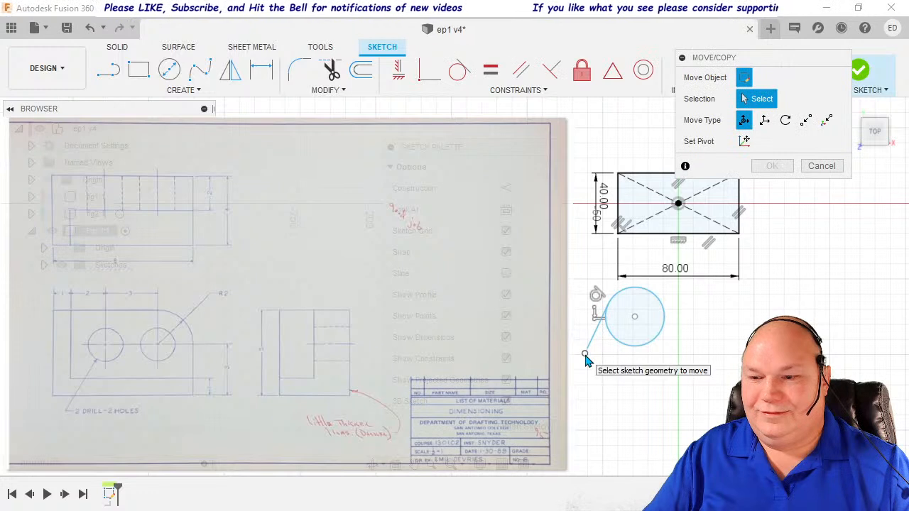
left_click(585, 355)
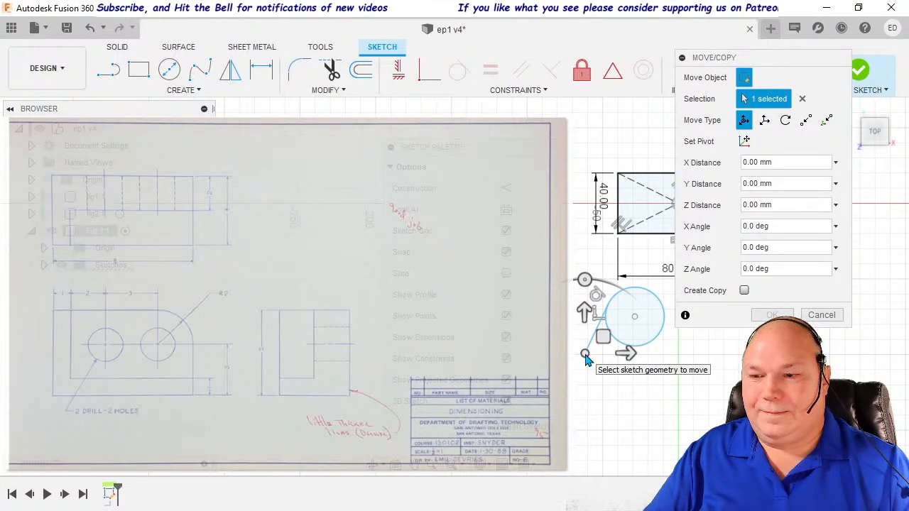
mouse_move(604, 340)
left_mouse_down()
mouse_move(621, 376)
mouse_move(639, 381)
mouse_move(607, 359)
mouse_move(608, 330)
mouse_move(582, 307)
mouse_move(589, 332)
mouse_move(612, 352)
mouse_move(596, 294)
mouse_move(596, 339)
mouse_move(630, 387)
mouse_move(655, 402)
mouse_move(629, 383)
mouse_move(614, 349)
mouse_move(629, 361)
mouse_move(633, 349)
mouse_move(626, 422)
mouse_move(636, 358)
mouse_move(633, 384)
mouse_move(617, 360)
left_mouse_up()
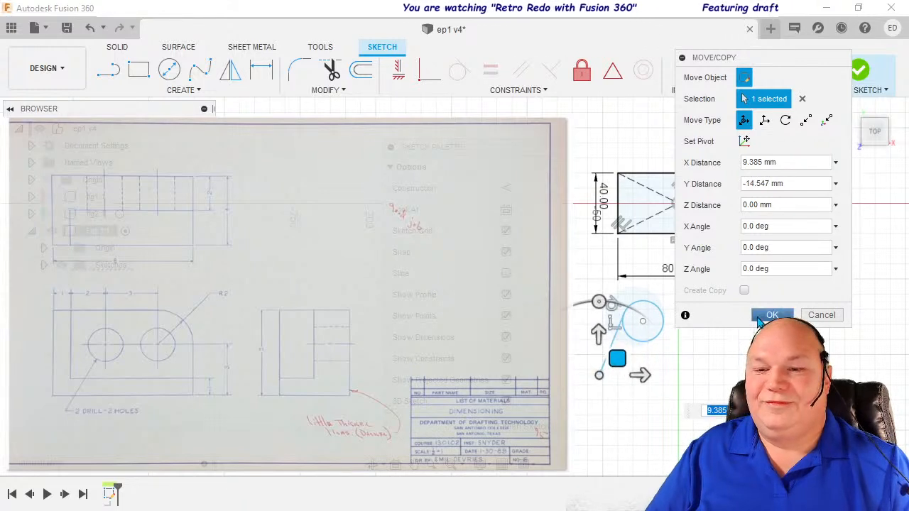
left_click(763, 317)
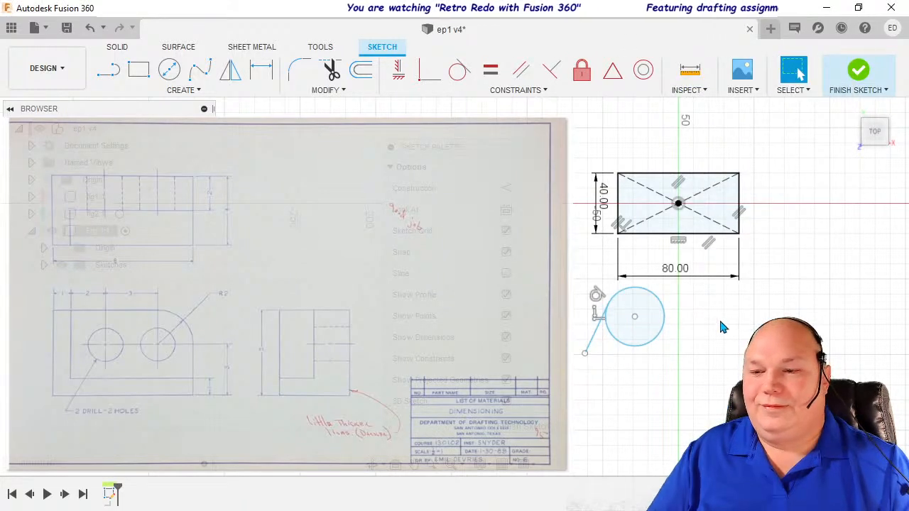
Dimension the demonstration circle's diameter at 30 mm.
left_click(619, 342)
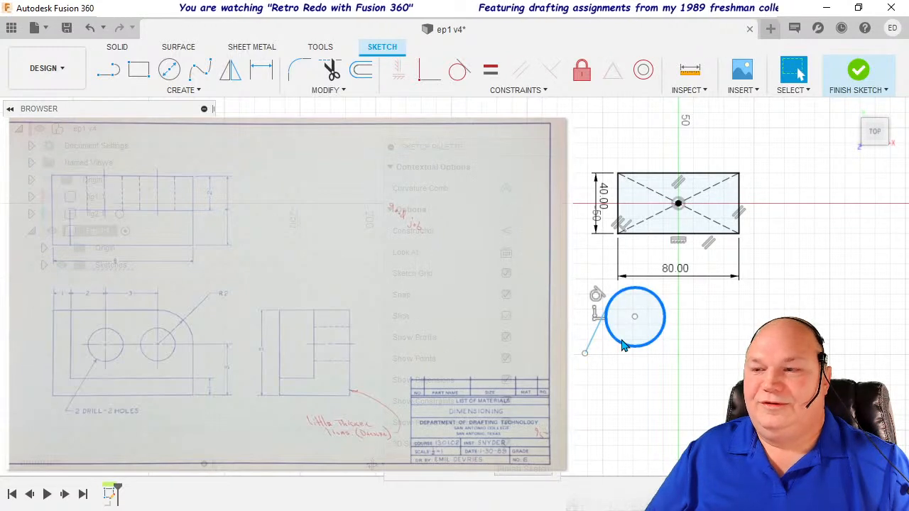
left_click(261, 71)
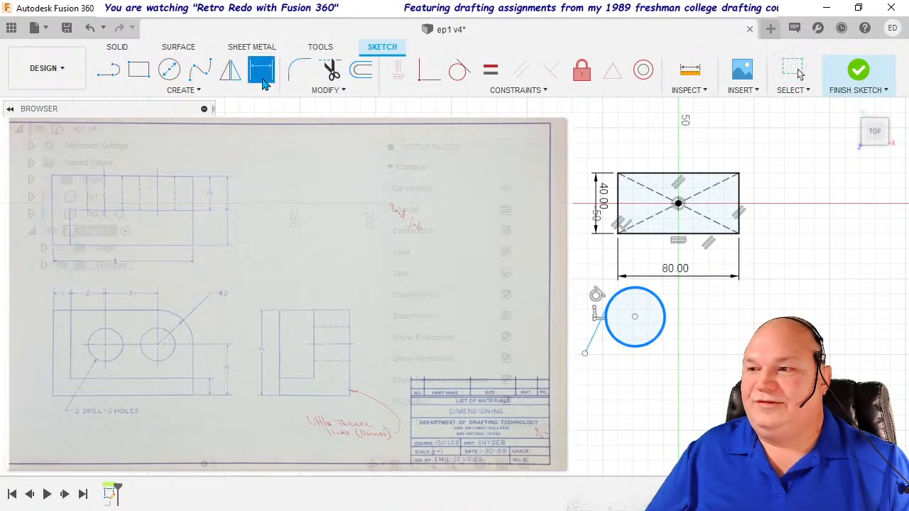
left_click(663, 317)
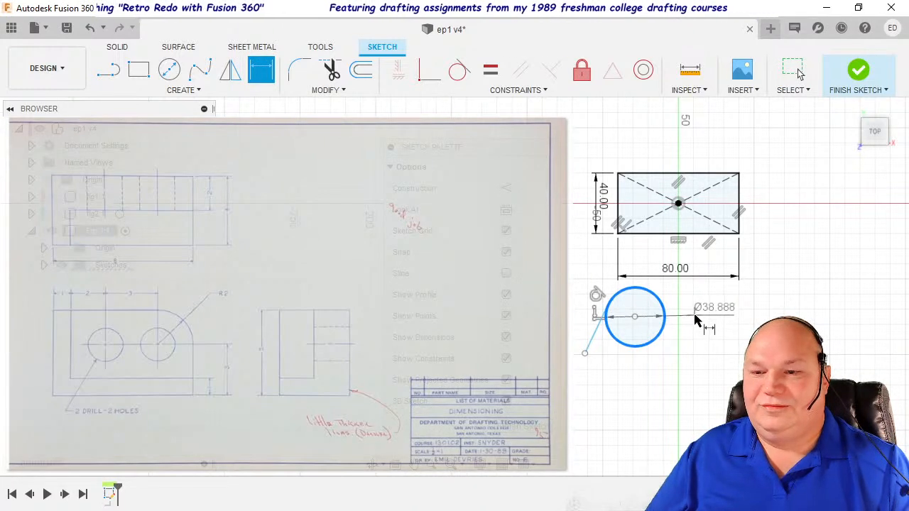
left_click(694, 317)
type("30")
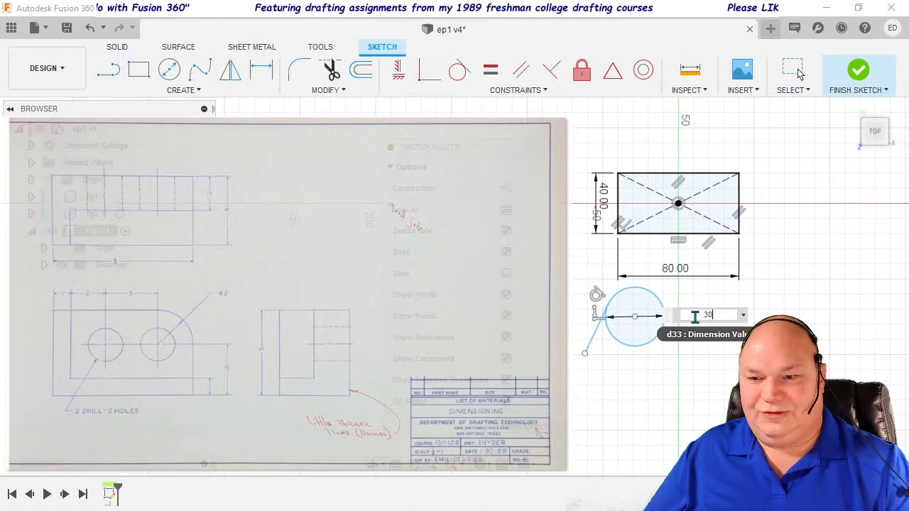
key("Return")
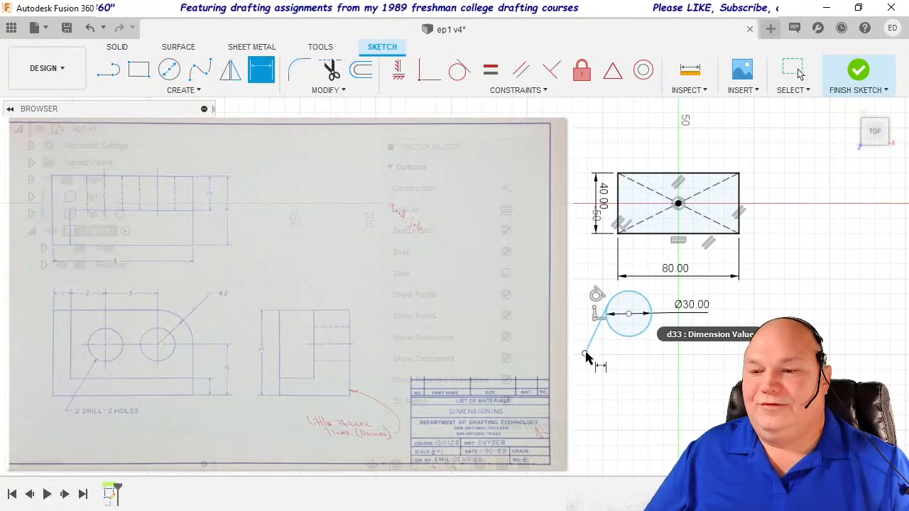
Try to move the sloping line's free endpoint 6.101 mm in X and -16.894 mm in Y with Move/Copy.
key("m")
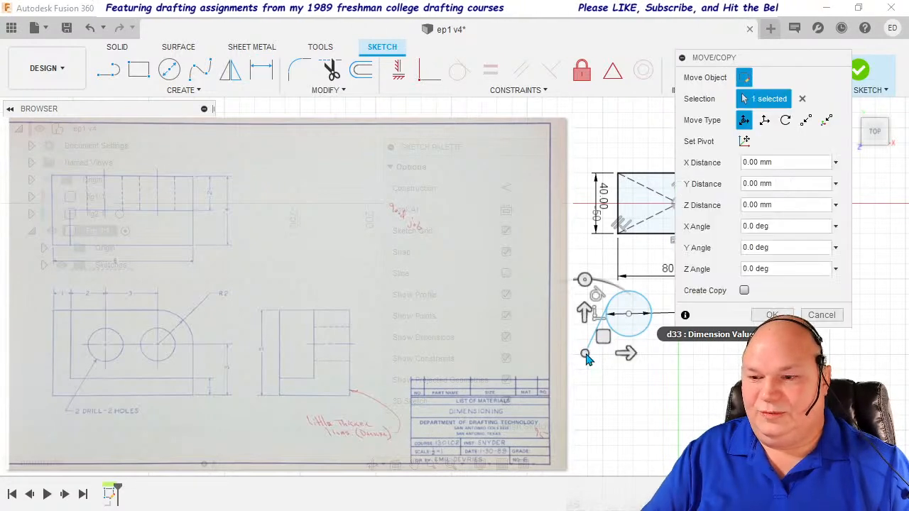
left_click_drag(605, 339, 614, 363)
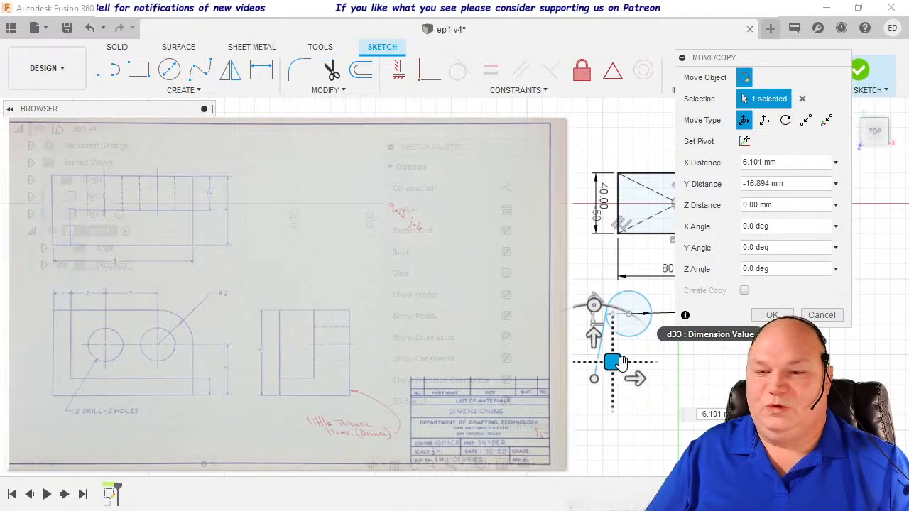
key("Return")
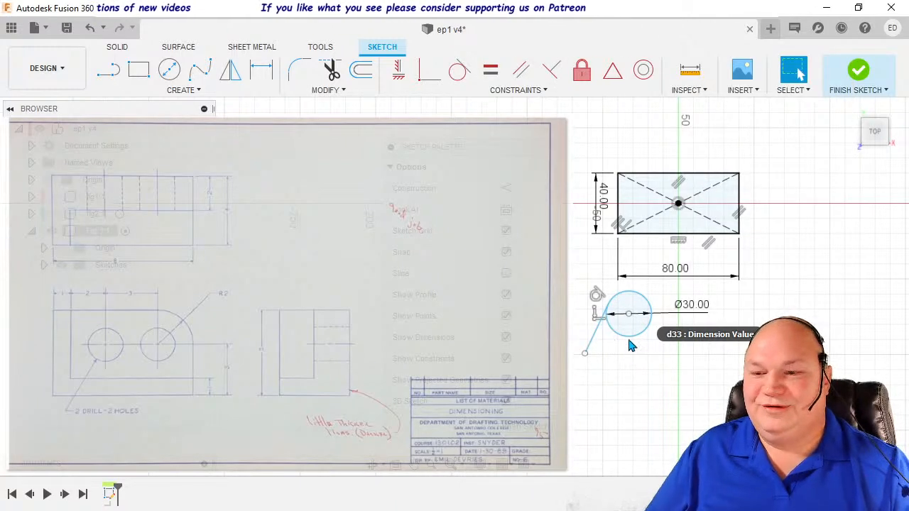
Delete the demonstration circle together with its tangent line below the rectangle.
key("Delete")
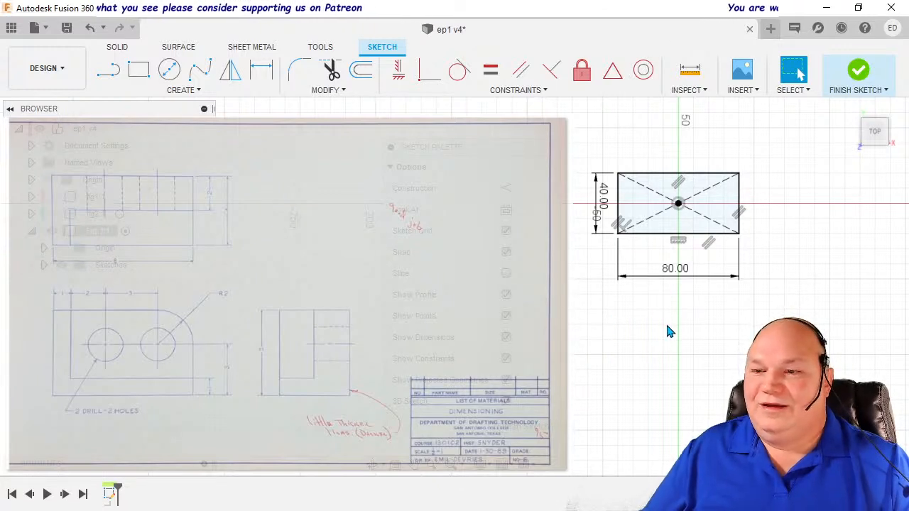
left_click(695, 221)
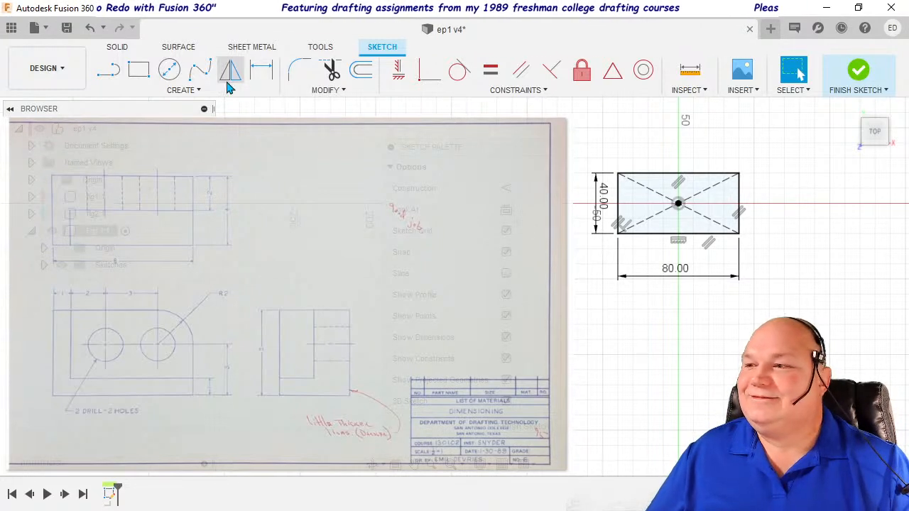
Sketch a vertical line from the rectangle's bottom edge up to the horizontal axis, about 20 mm in from the left edge.
left_click(108, 77)
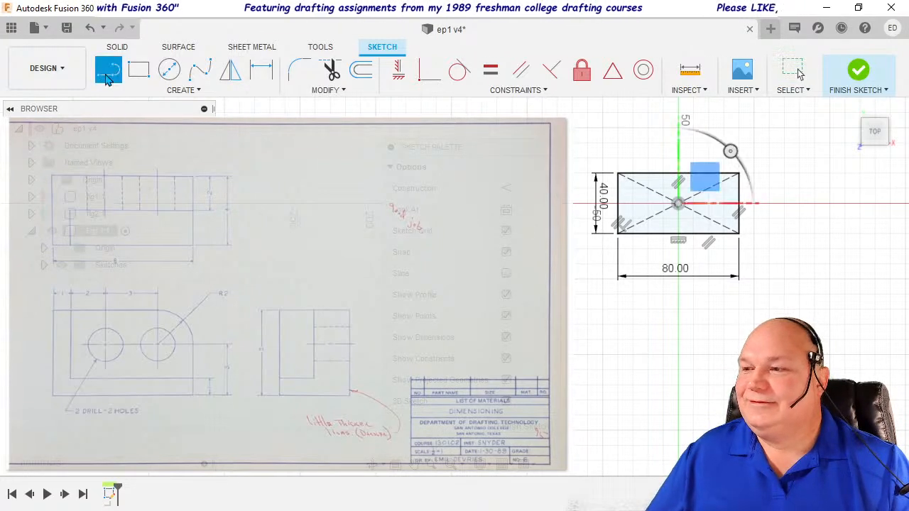
left_click(647, 234)
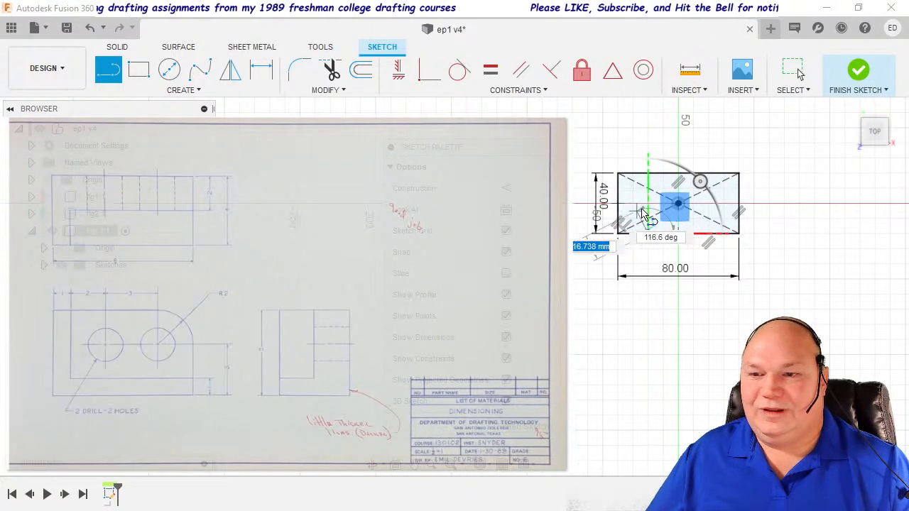
left_click(647, 204)
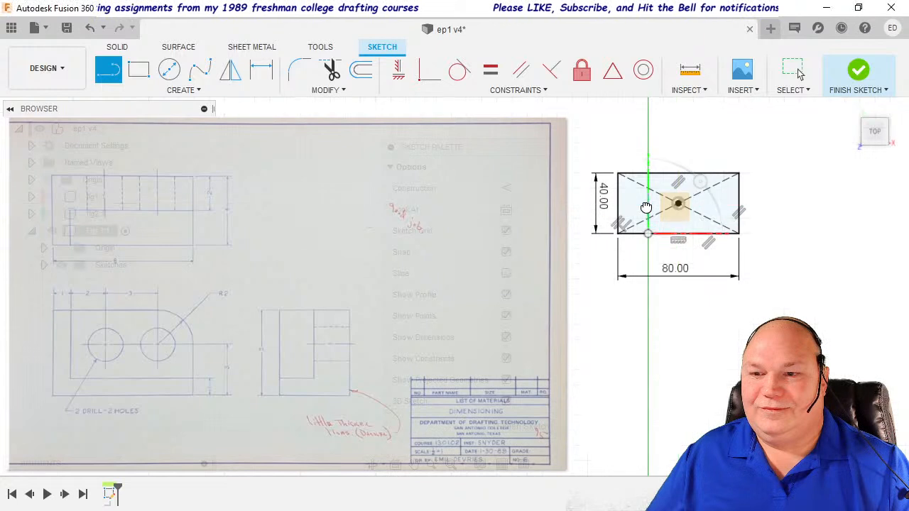
left_click(746, 203)
scroll(730, 227, "up", 2)
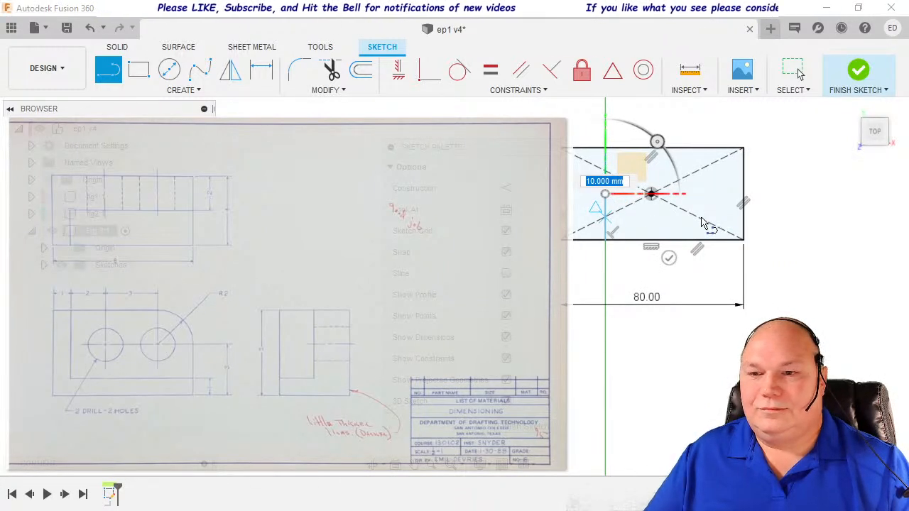
key("Escape")
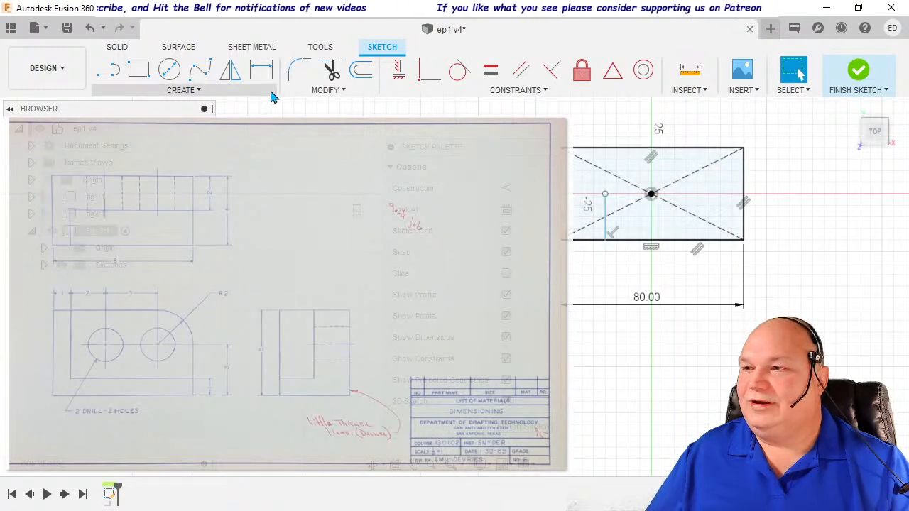
Sketch a horizontal line from the vertical line's upper end to the midpoint of the rectangle's right edge.
left_click(108, 69)
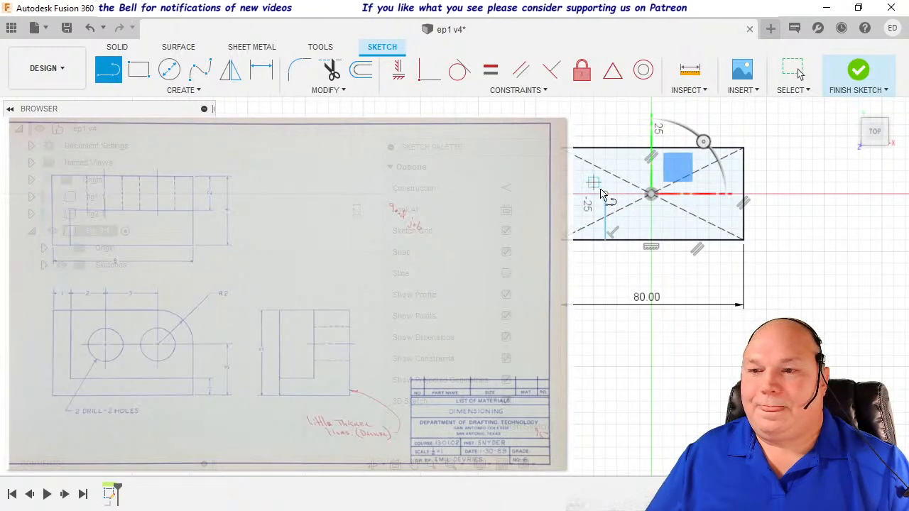
left_click(743, 196)
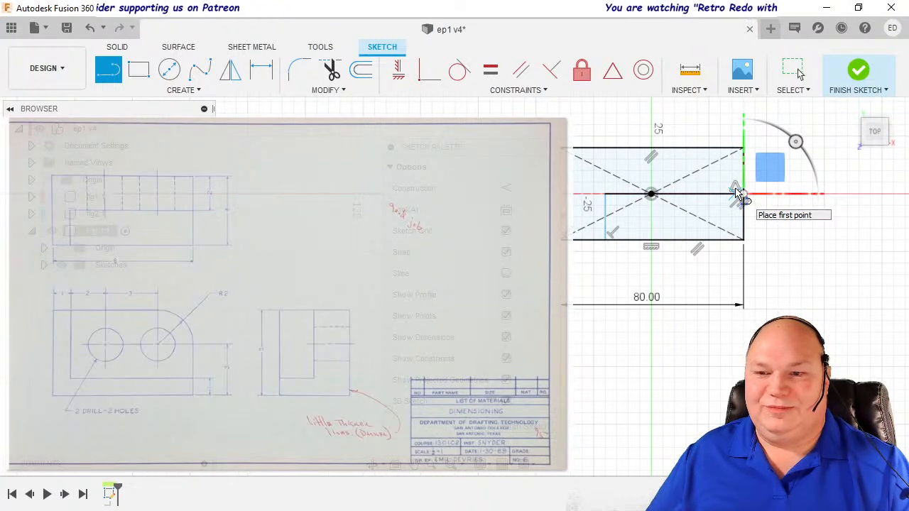
key("Escape")
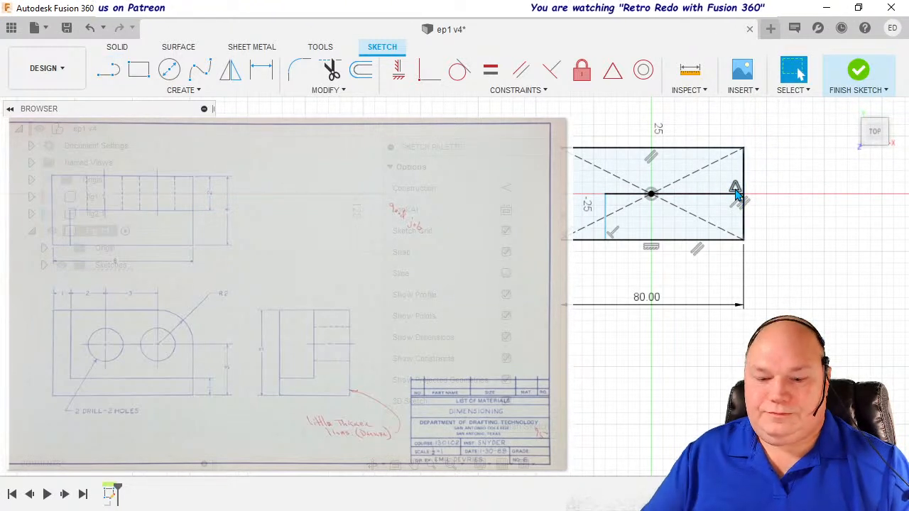
Delete the horizontal line's midpoint constraint at the rectangle's right edge as a demonstration, and undo the deletion.
left_click(734, 194)
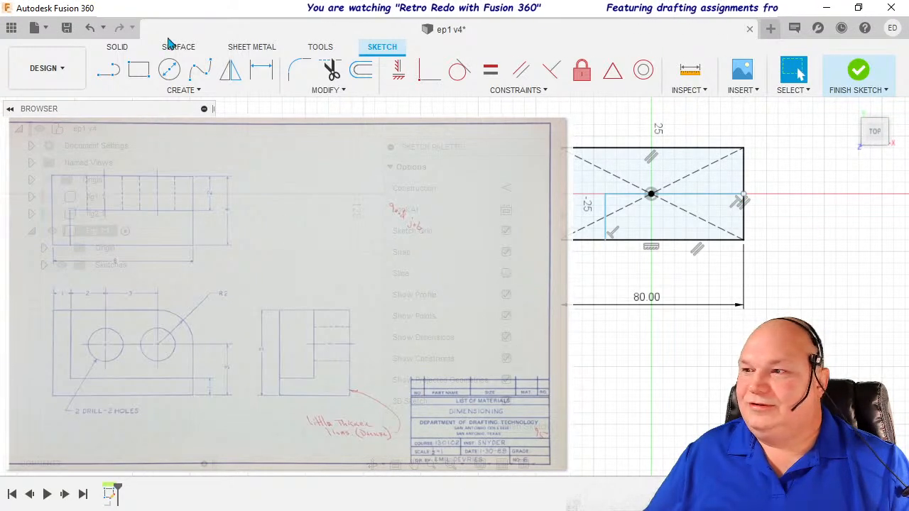
left_click(262, 77)
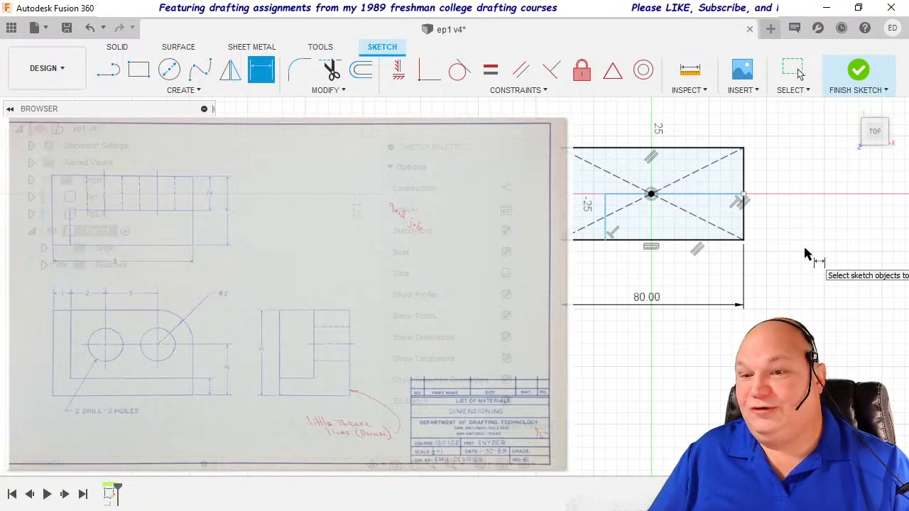
key("Escape")
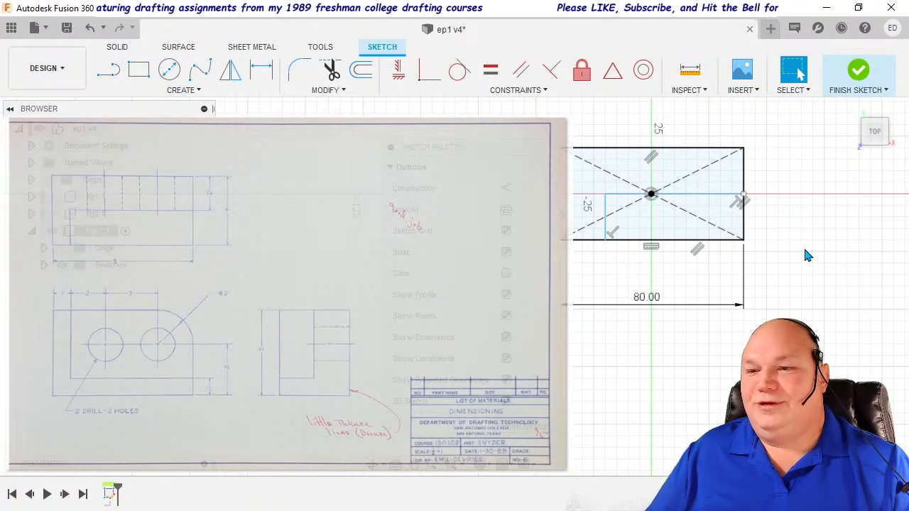
key("ctrl+z")
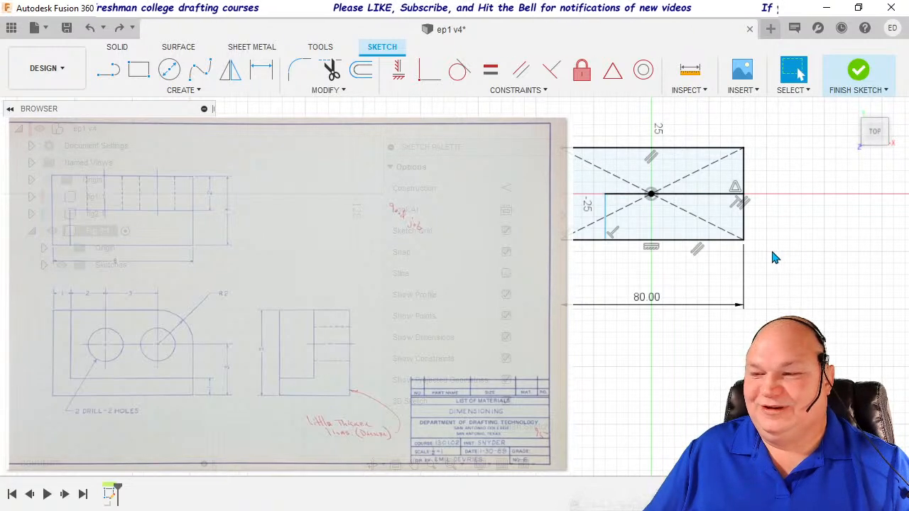
Dimension the vertical line 10 mm from the rectangle's left edge and finish the sketch.
middle_click_drag(833, 273, 862, 264)
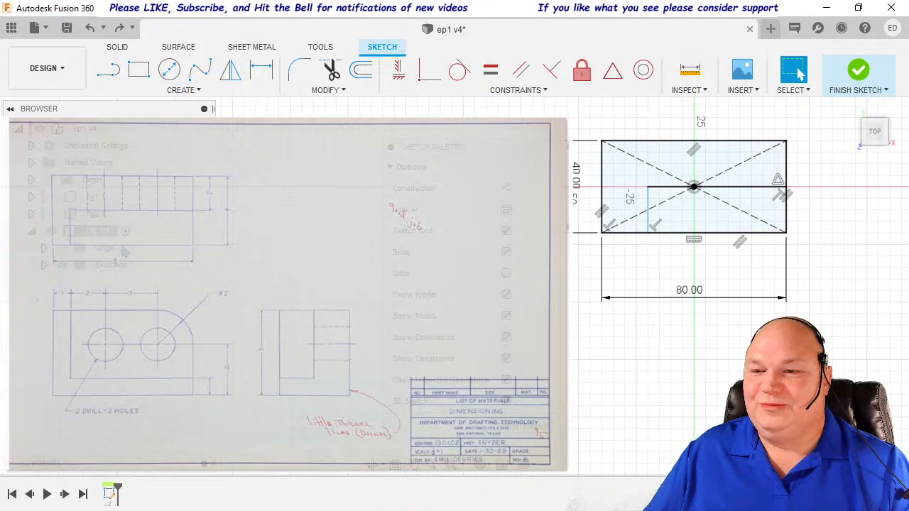
left_click(262, 69)
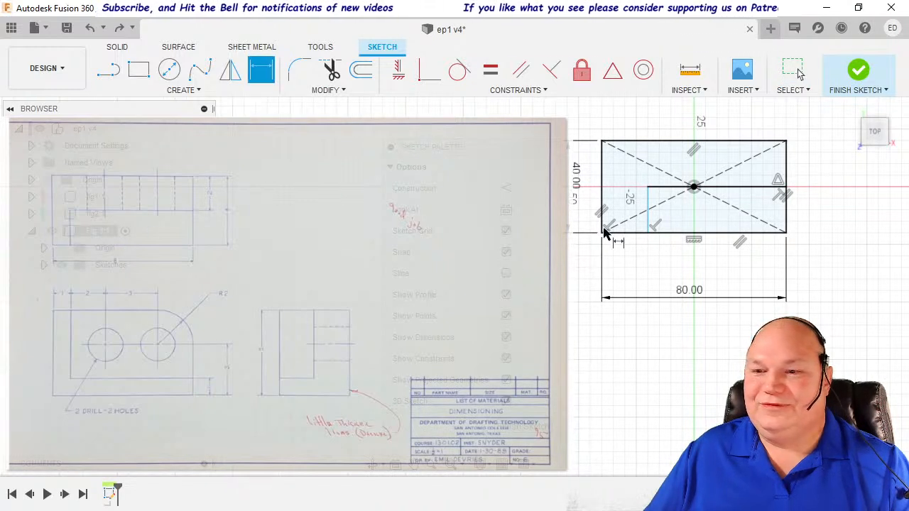
left_click(646, 223)
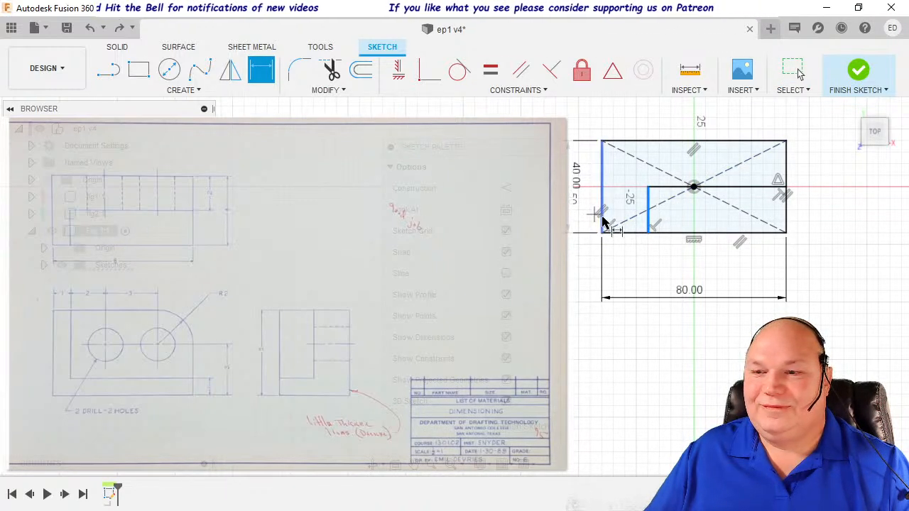
left_click(602, 222)
left_click(624, 258)
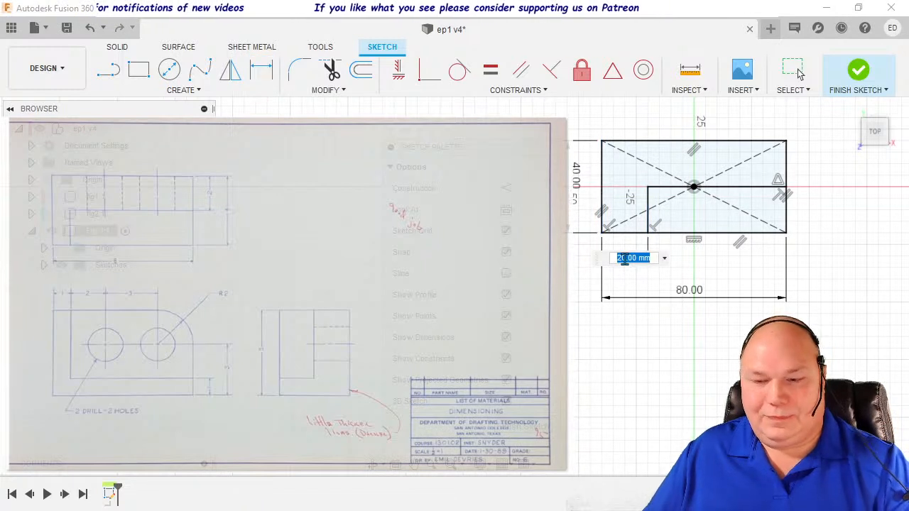
type("10")
key("Return")
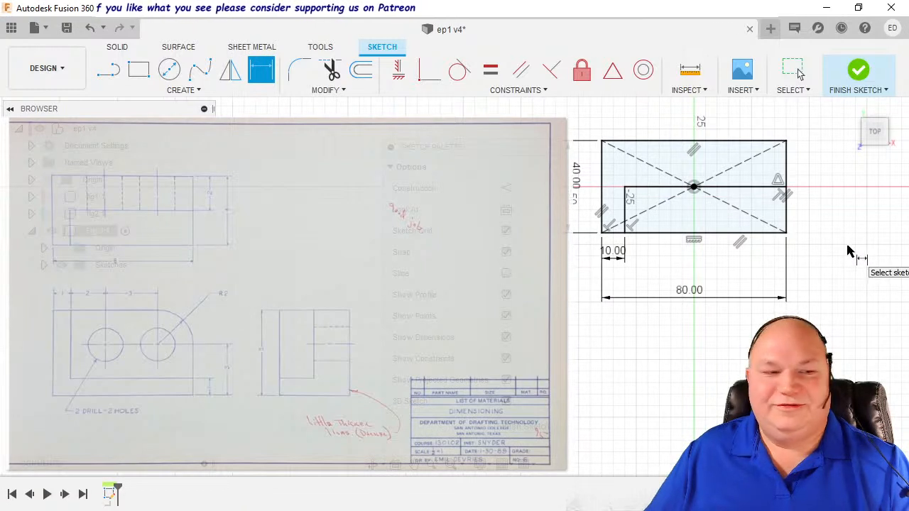
left_click_drag(494, 147, 576, 142)
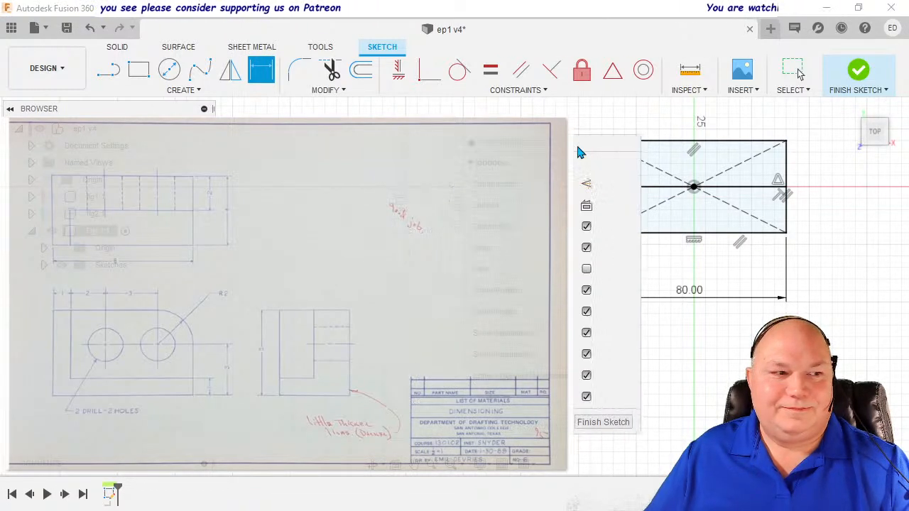
left_click(603, 422)
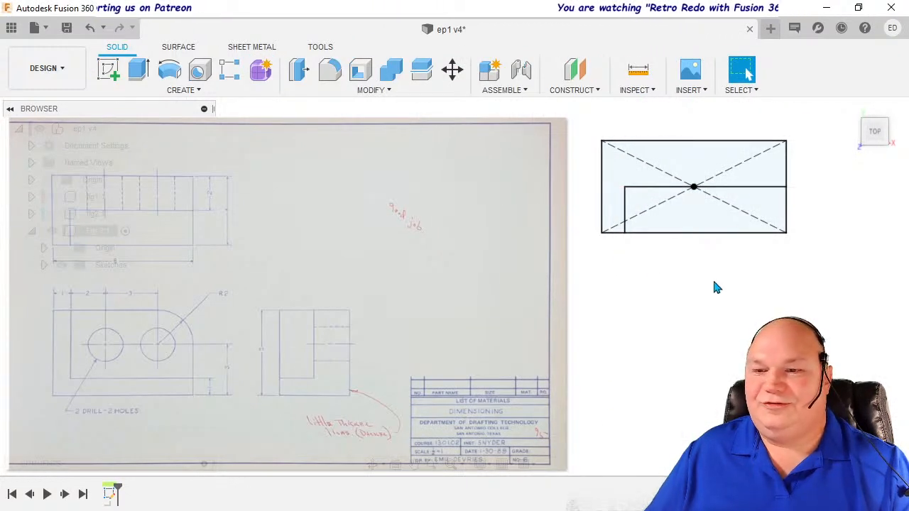
Extrude both sketch profiles 10 mm as a new body to form the base plate.
mouse_move(827, 216)
middle_mouse_down("shift")
mouse_move(824, 229)
mouse_move(821, 201)
mouse_move(783, 189)
mouse_move(783, 142)
mouse_move(769, 144)
mouse_move(781, 247)
mouse_move(774, 199)
mouse_move(778, 206)
middle_mouse_up("shift")
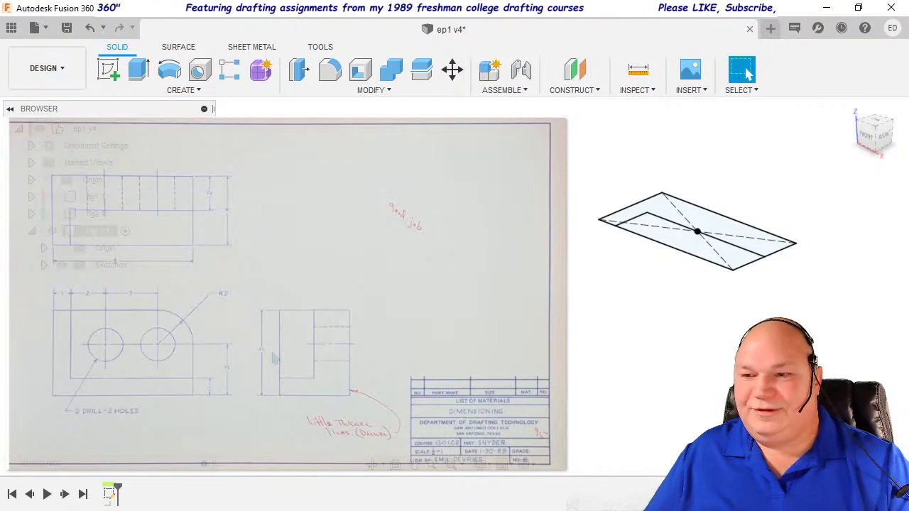
left_click(138, 69)
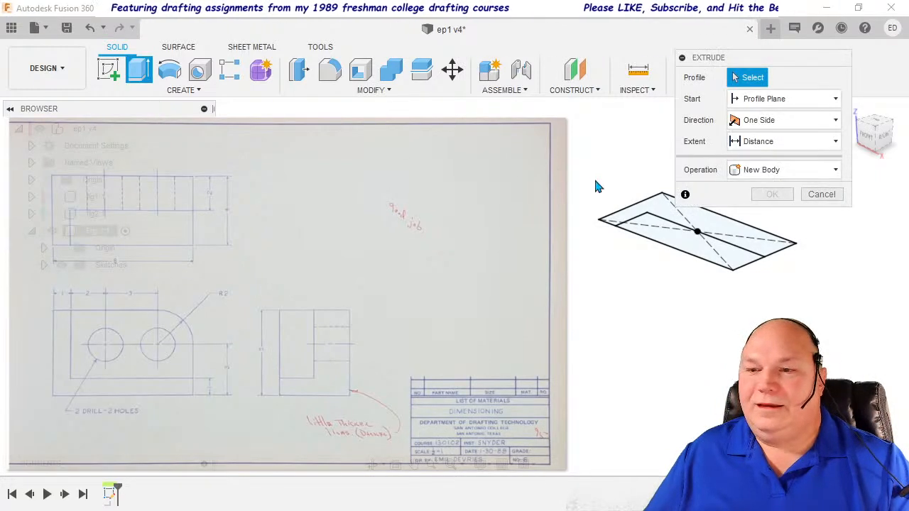
left_click(671, 221)
left_click(663, 235)
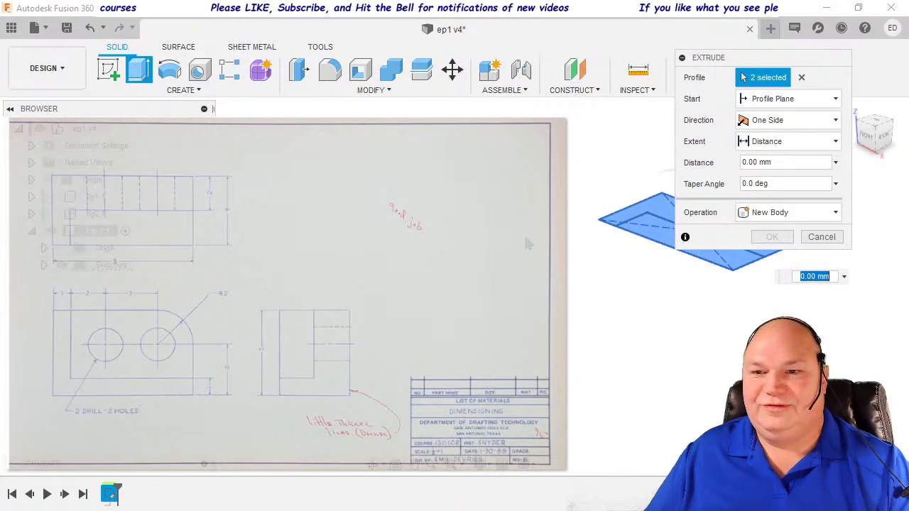
left_click_drag(778, 167, 640, 164)
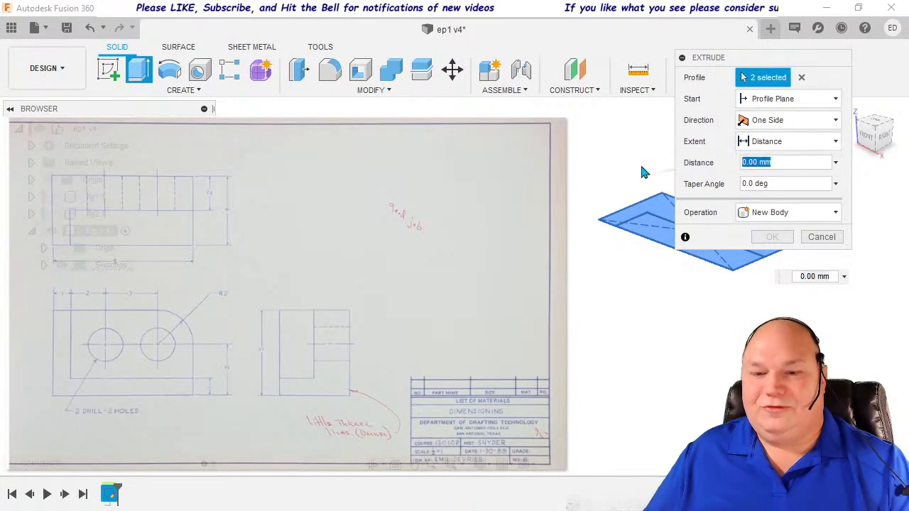
type("10")
key("Return")
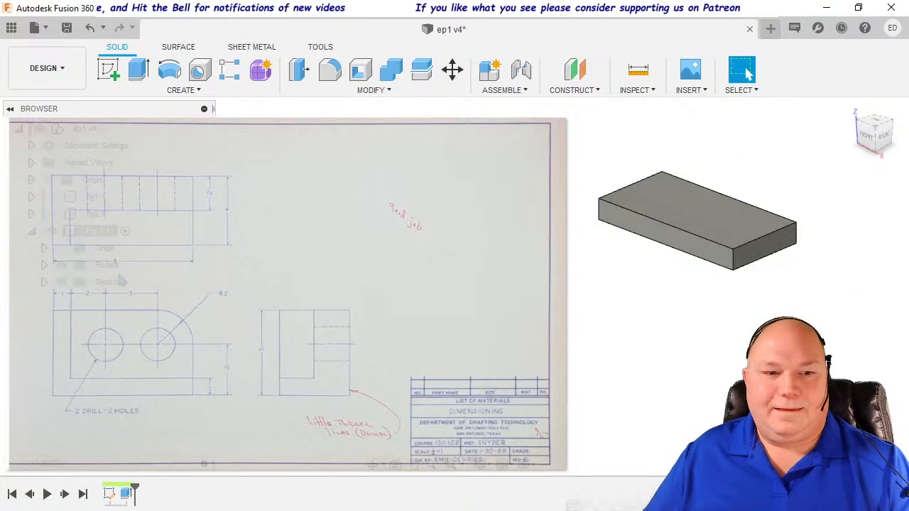
Show the base sketch and extrude its L-shaped profile 50 mm, joining it to the base plate.
left_click(74, 300)
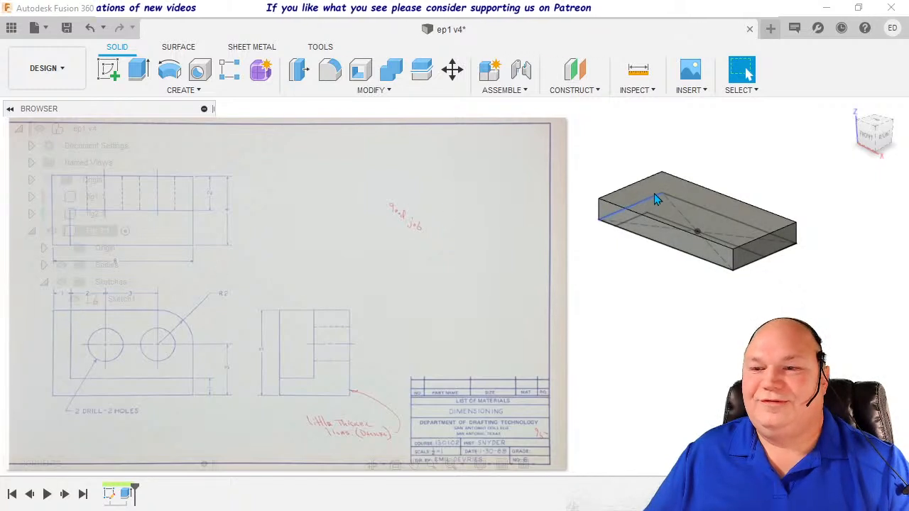
left_click(665, 212)
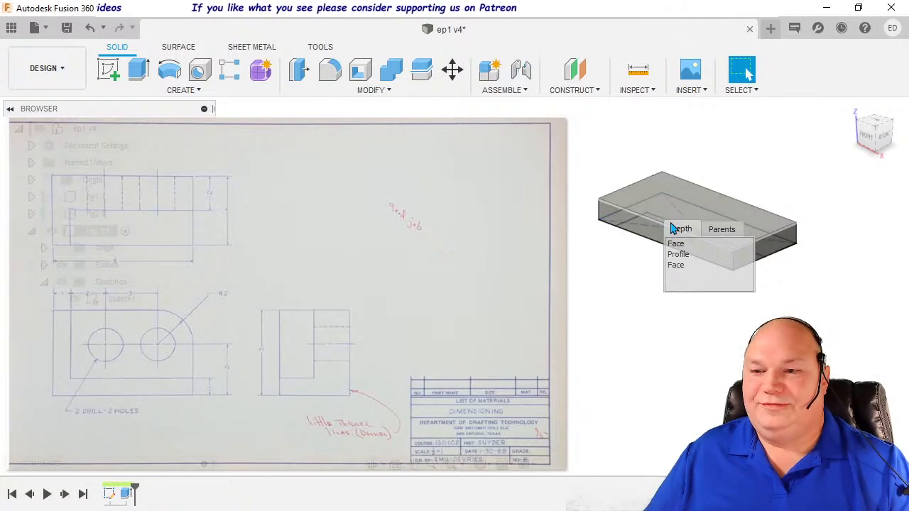
left_click(677, 253)
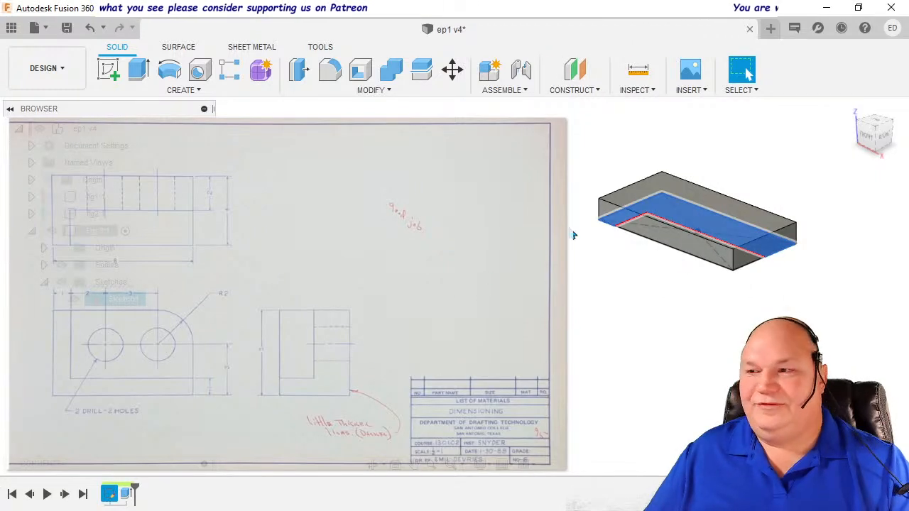
left_click(138, 71)
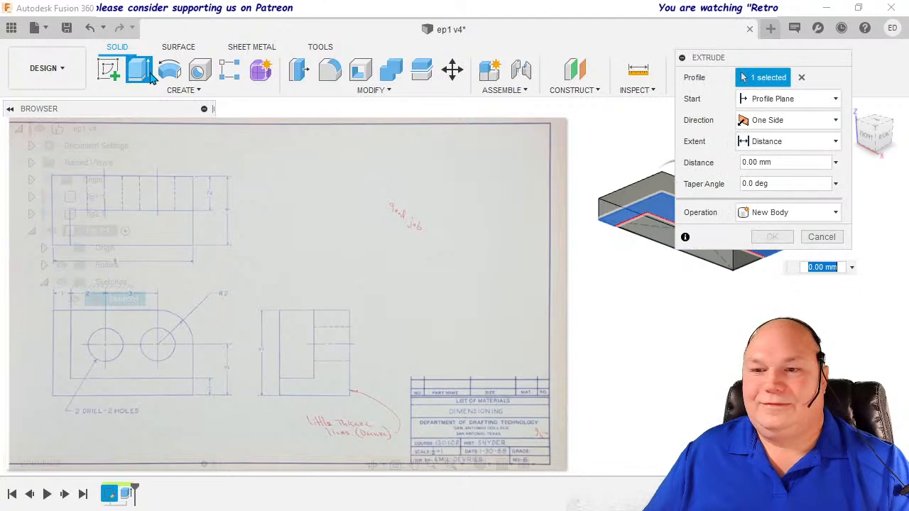
left_click(779, 162)
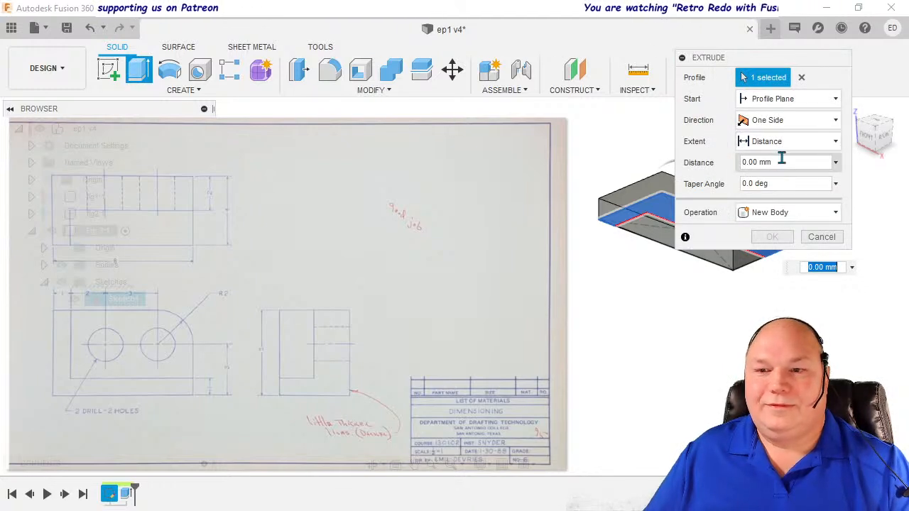
type("50")
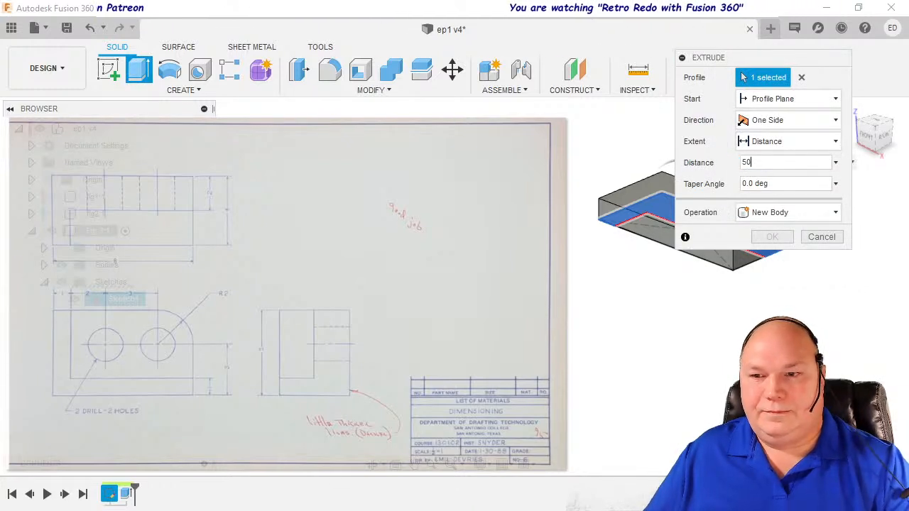
left_click(779, 217)
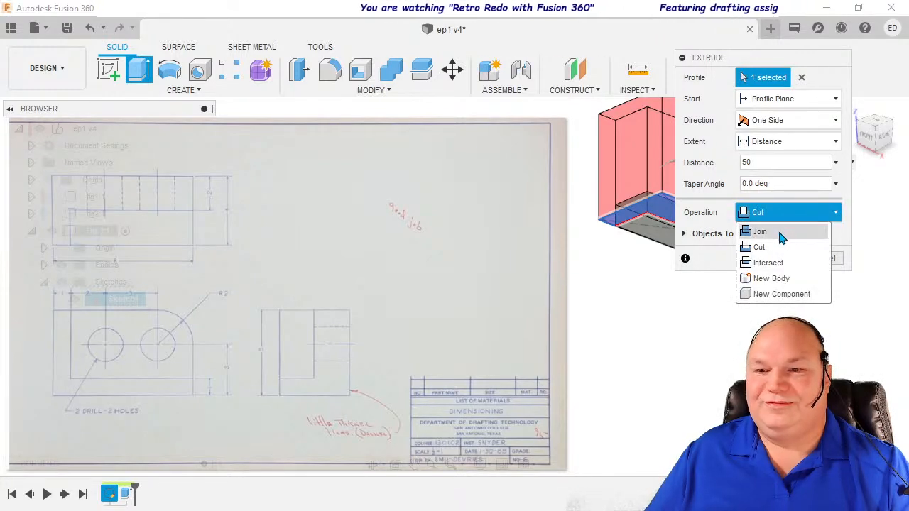
left_click(777, 231)
left_click(774, 237)
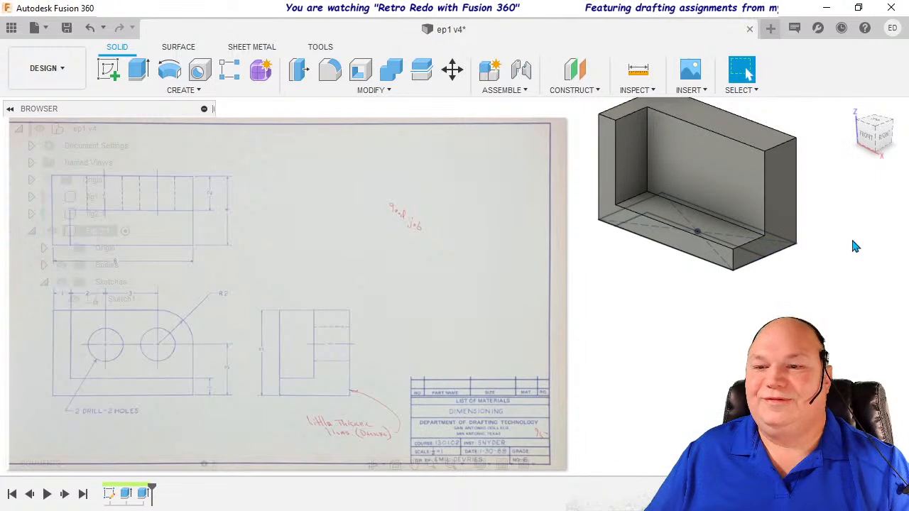
Fillet the upper outer corner edge of the back wall, at the end opposite the side wall, with a 20 mm radius.
scroll(850, 238, "up", 1)
scroll(851, 242, "down", 3)
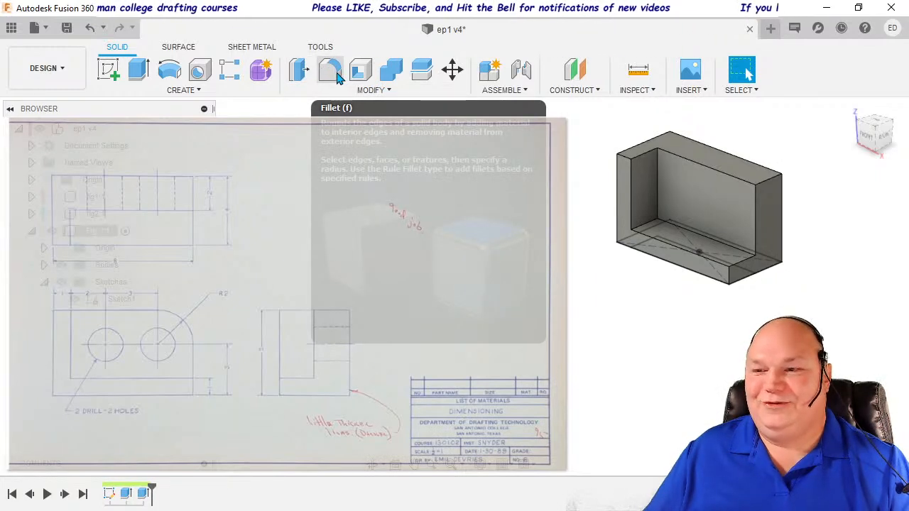
left_click(338, 77)
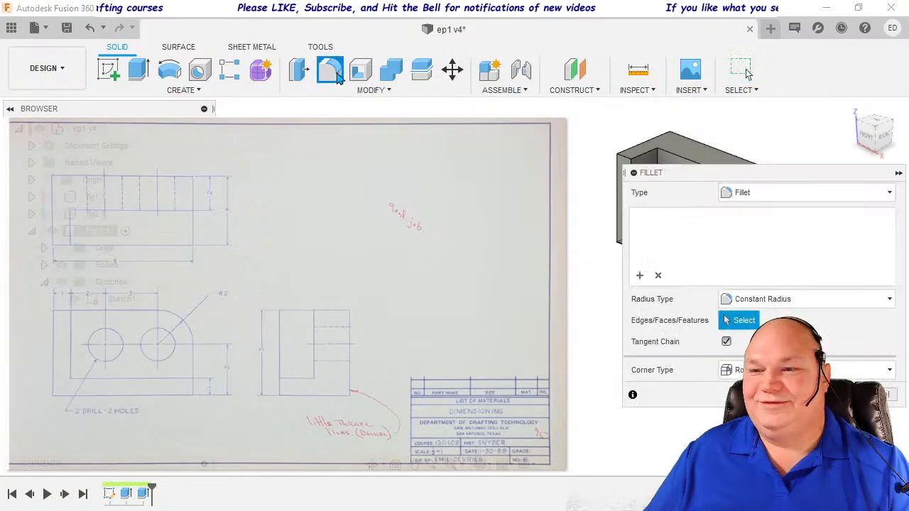
left_click_drag(746, 176, 657, 227)
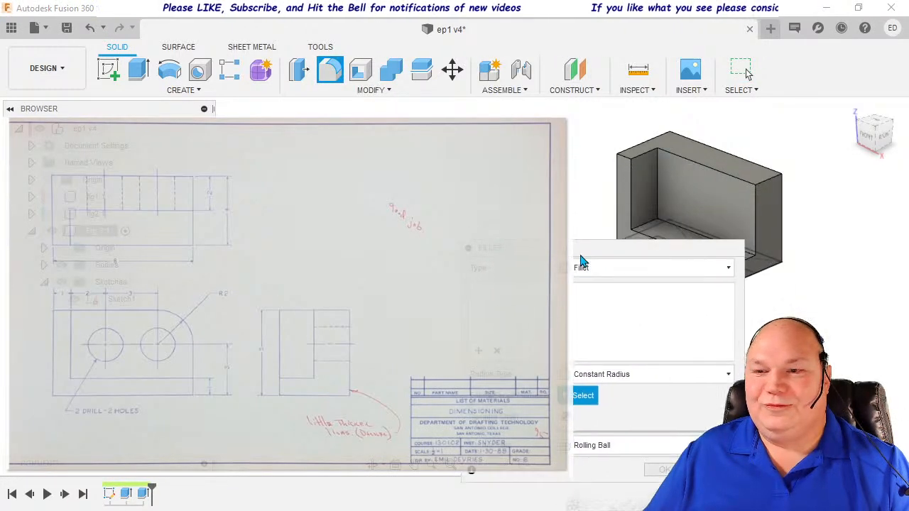
left_click(763, 188)
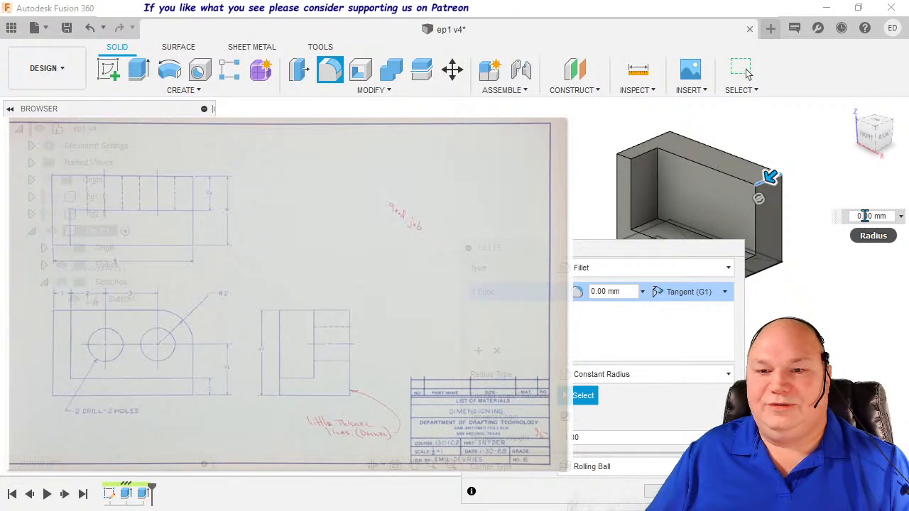
left_click_drag(861, 217, 883, 218)
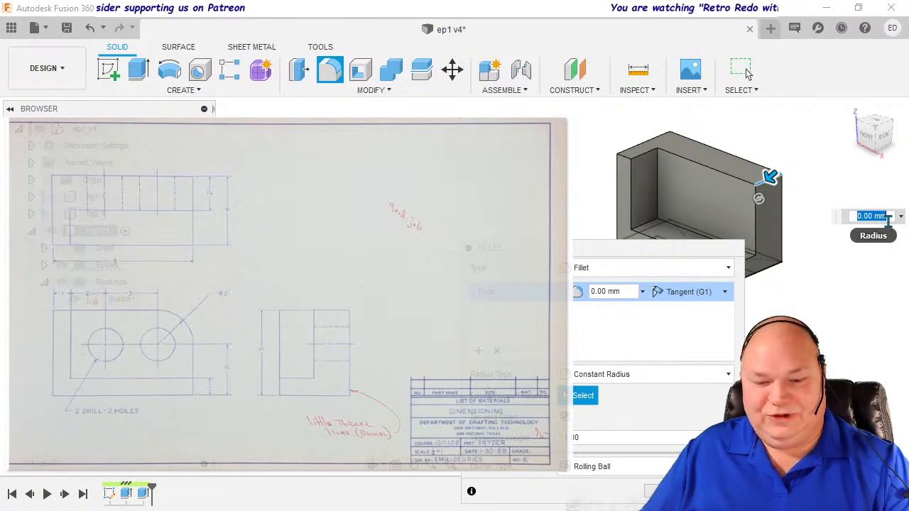
type("20")
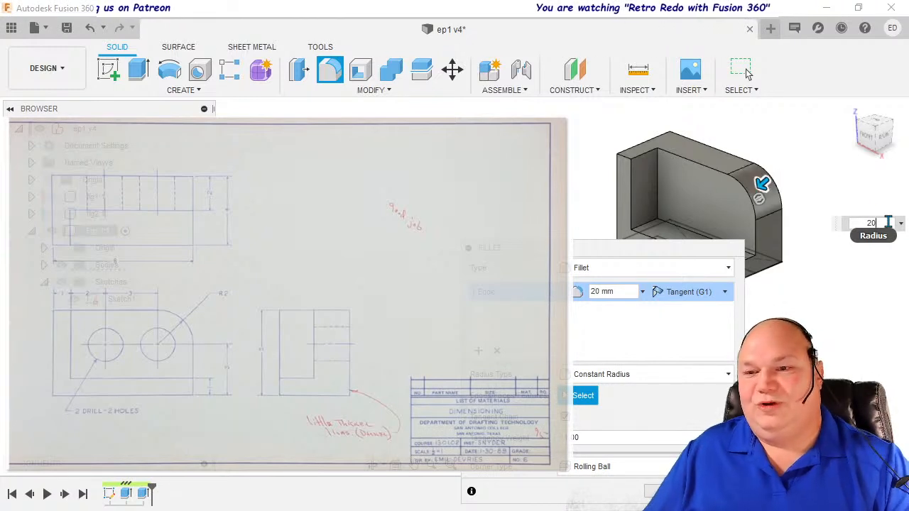
key("Return")
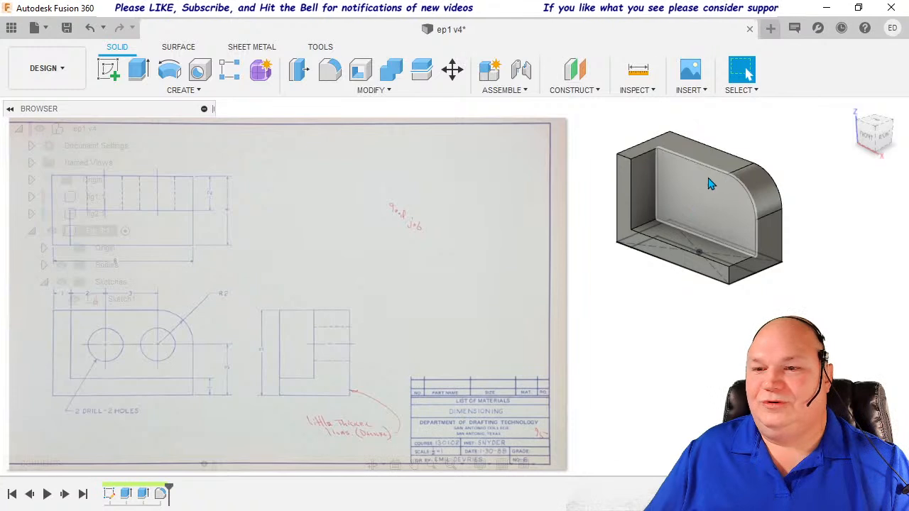
Start a sketch on the back wall's inner face and draw a vertical line near the side wall, extending past the part's top and bottom.
left_click(103, 68)
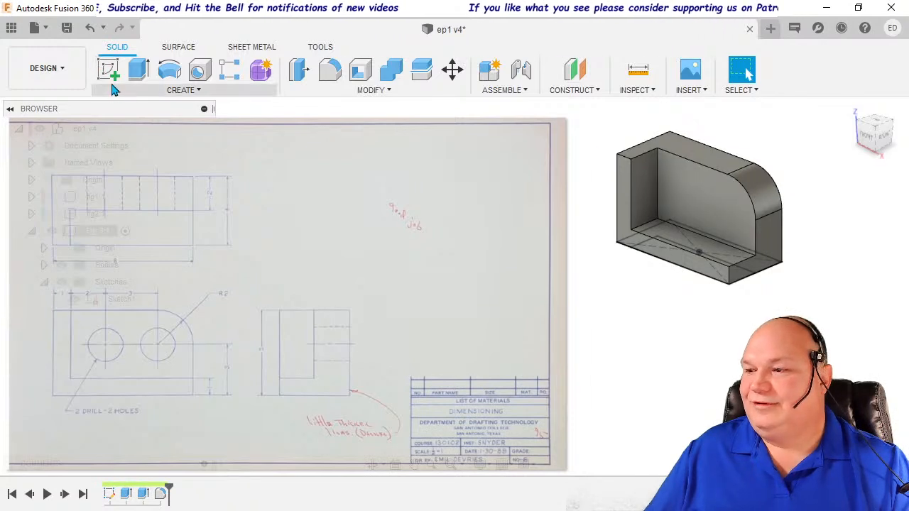
left_click(696, 205)
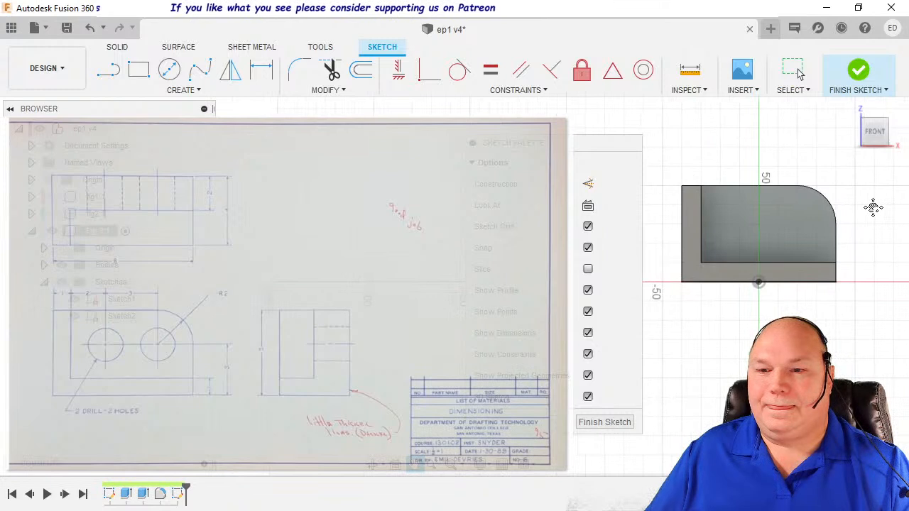
scroll(847, 215, "up", 2)
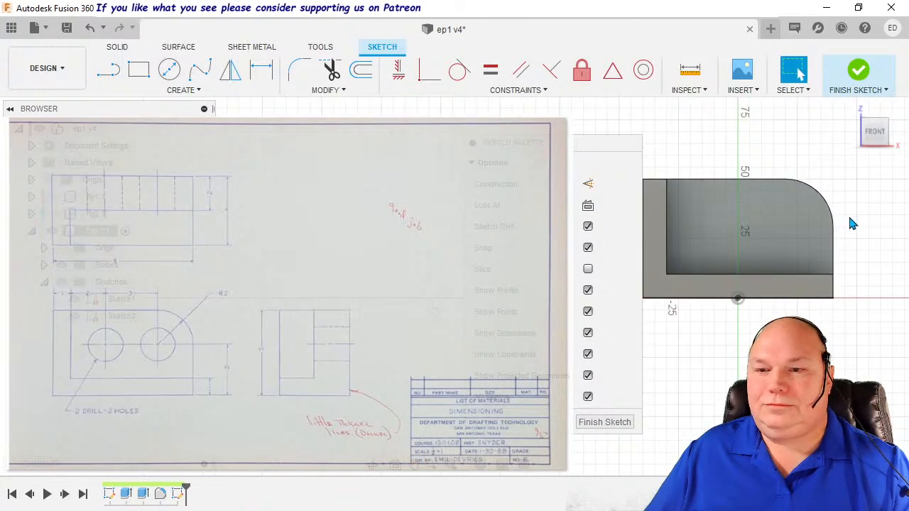
middle_click_drag(858, 213, 873, 196)
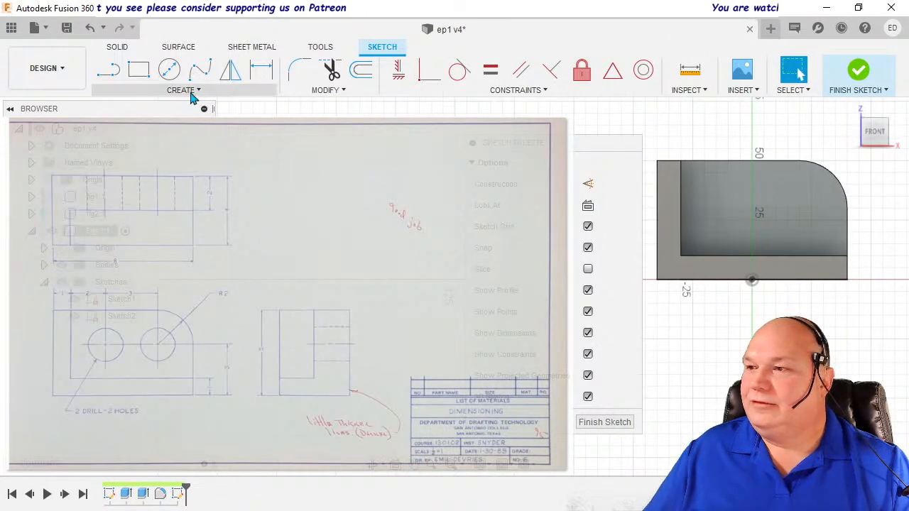
left_click(108, 69)
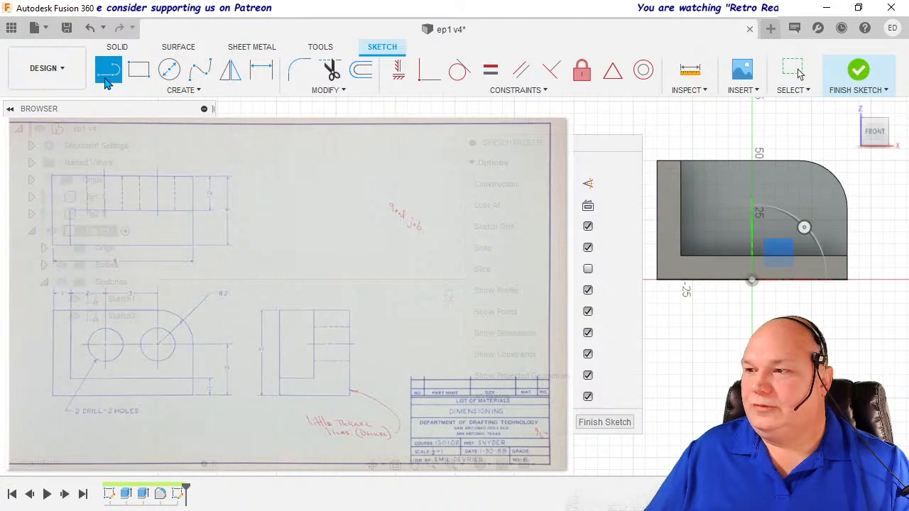
left_click(704, 148)
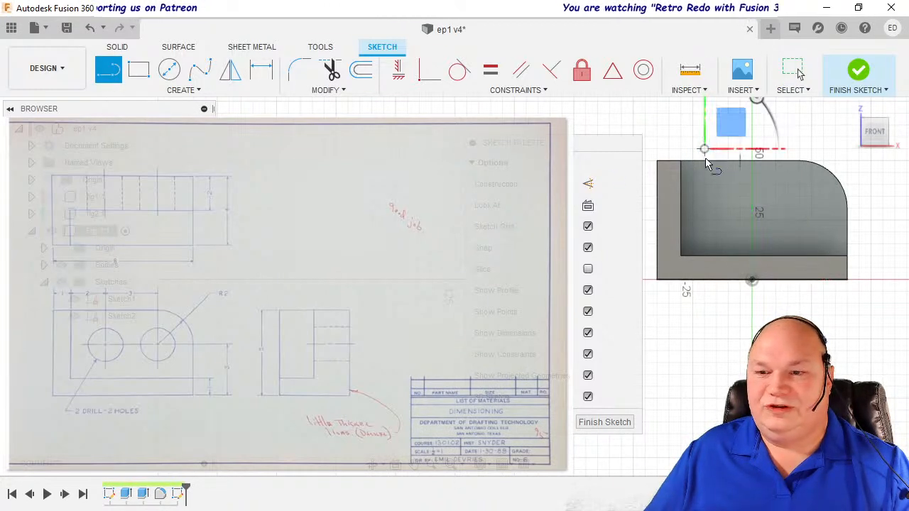
left_click(710, 304)
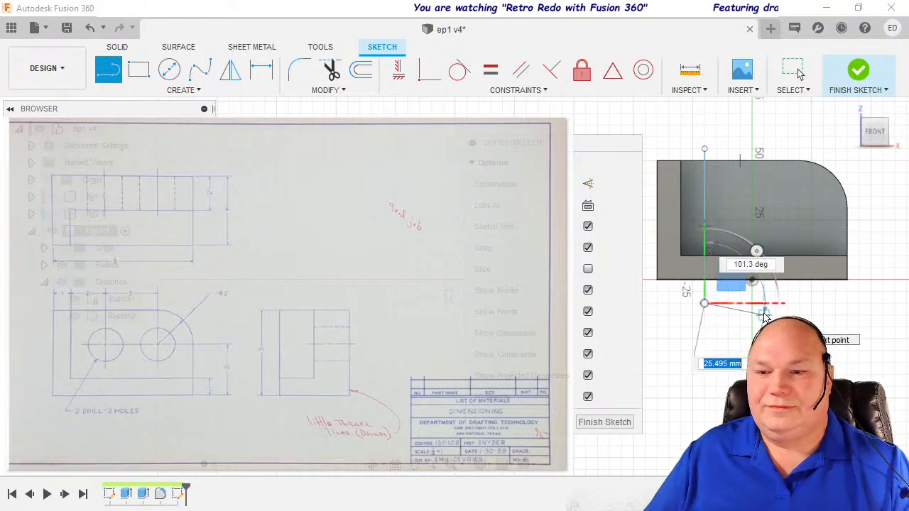
key("Escape")
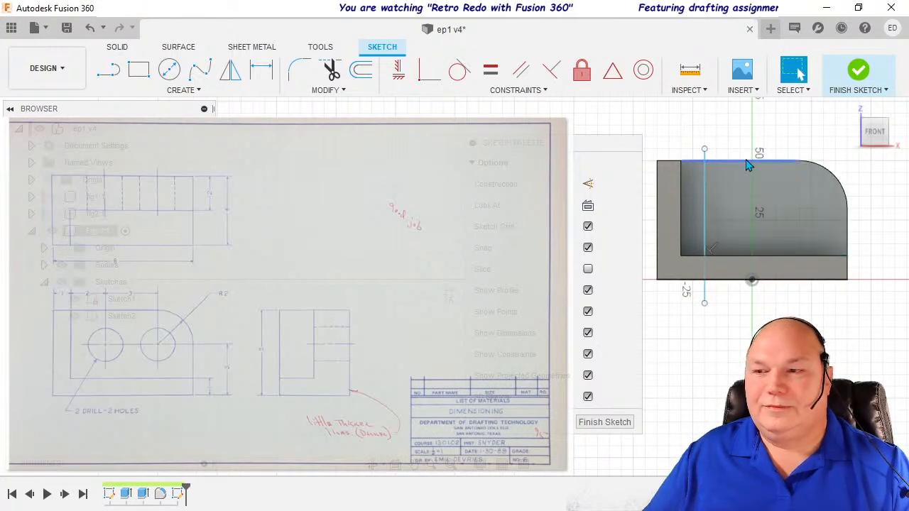
Sketch a second vertical line across the full height of the part, aligned with the start of the rounded corner.
left_click(108, 69)
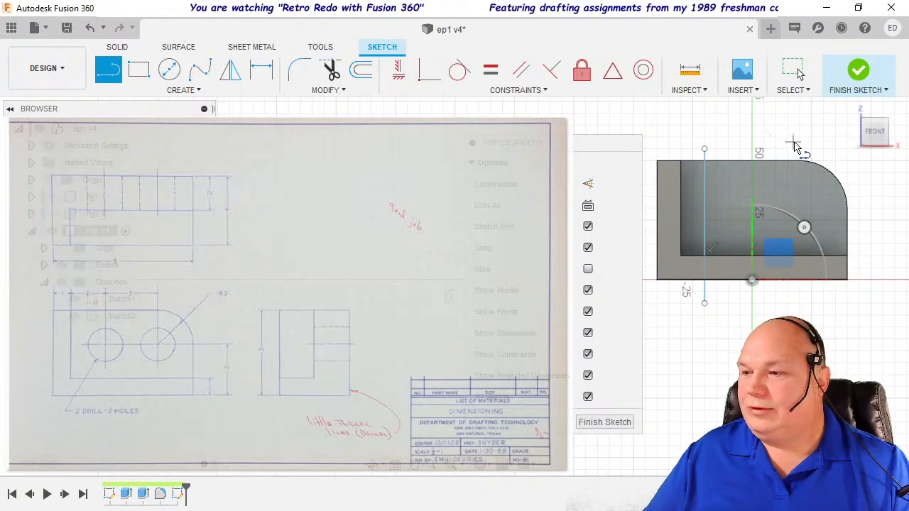
left_click(799, 136)
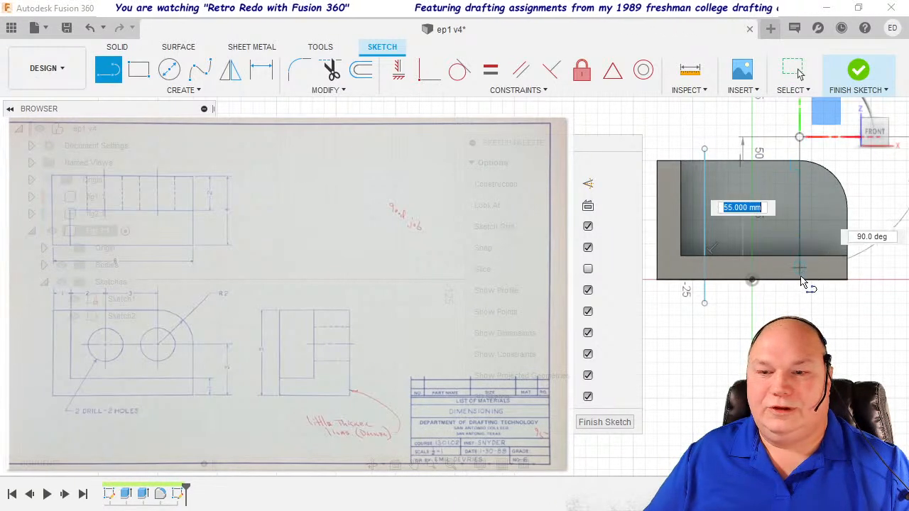
left_click(798, 291)
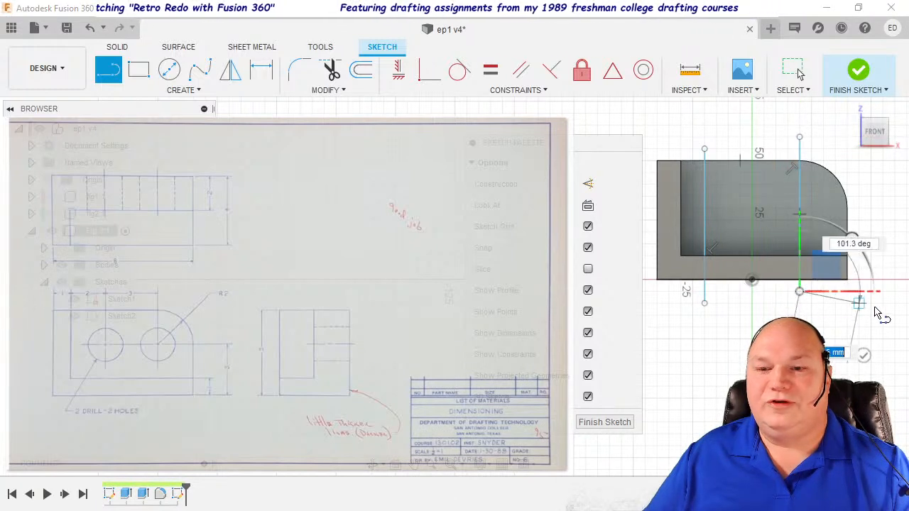
key("Escape")
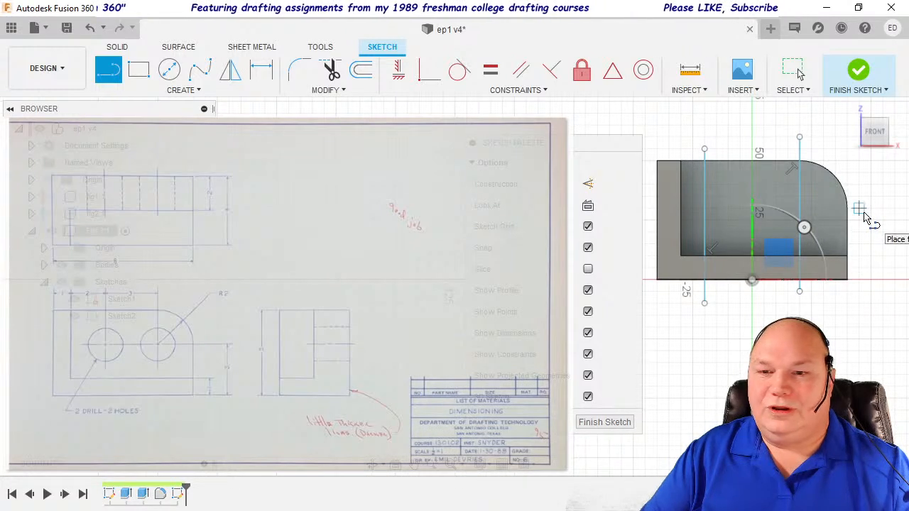
Sketch a horizontal line about 90 mm long across both vertical lines, level with the lower end of the rounded corner.
left_click(858, 208)
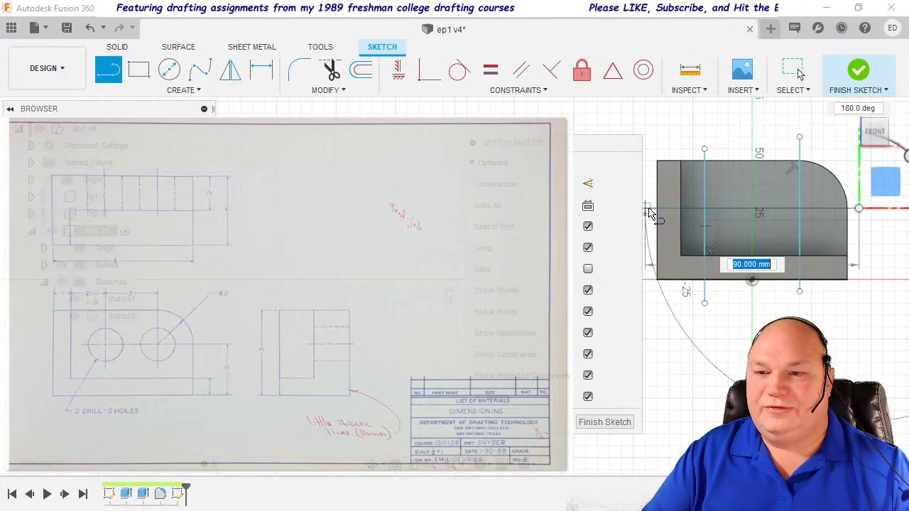
left_click(647, 208)
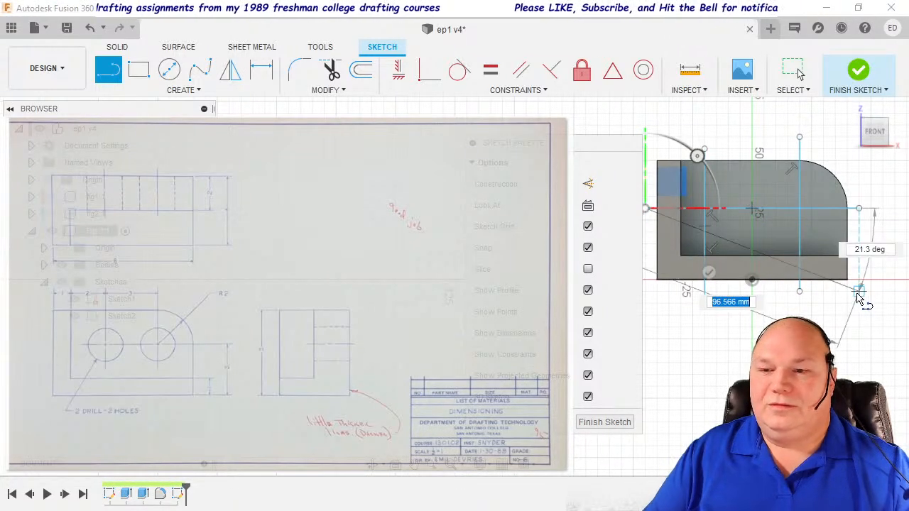
key("Escape")
key("Escape")
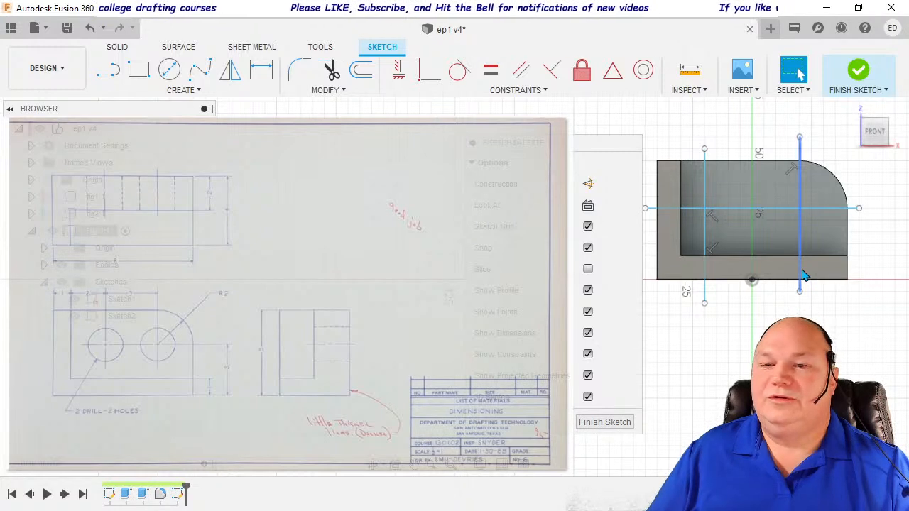
Convert the two vertical lines and the horizontal line to construction lines.
left_click(799, 248)
left_click(790, 211)
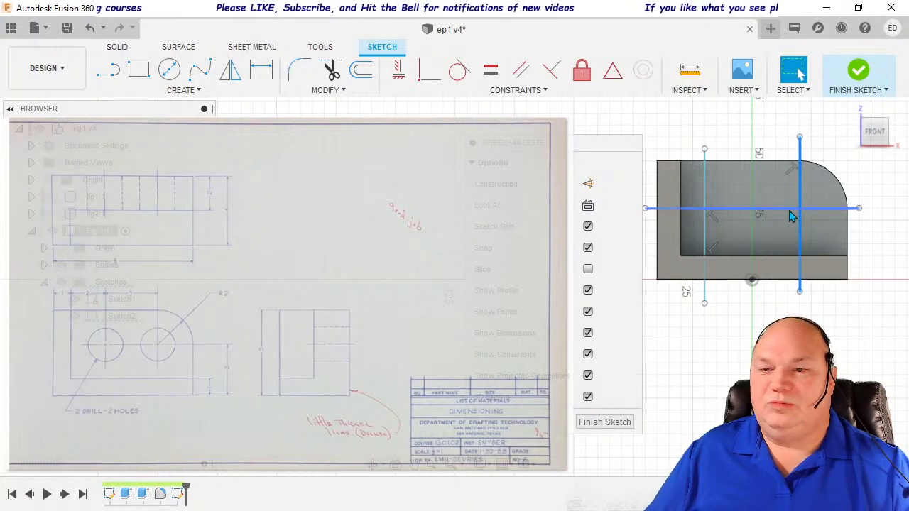
left_click(715, 242)
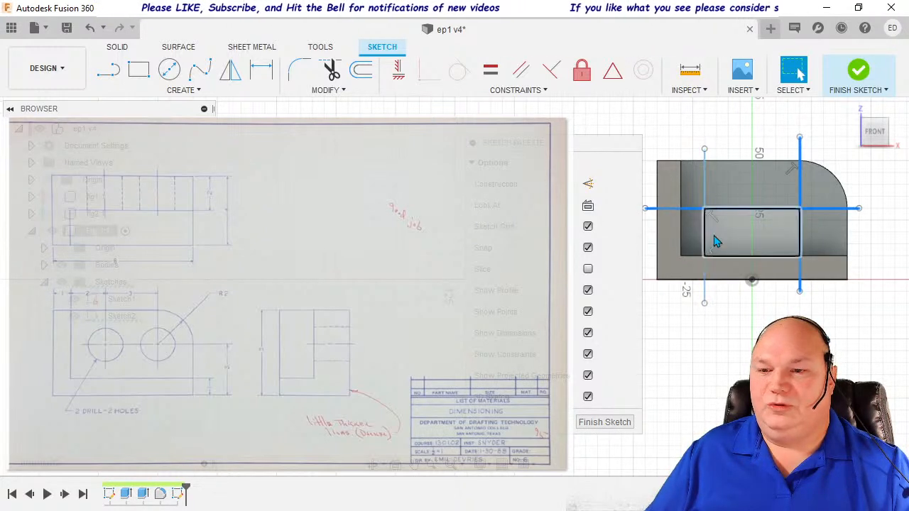
left_click(706, 239)
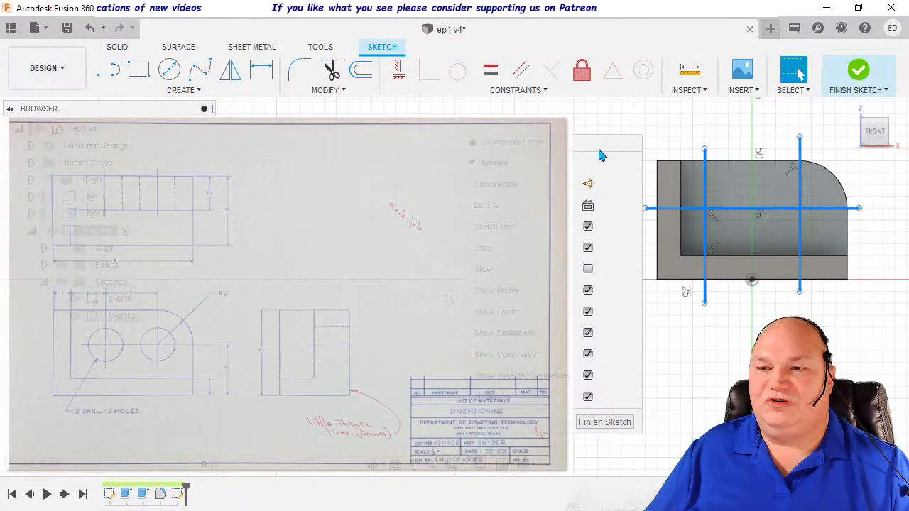
left_click_drag(599, 151, 738, 146)
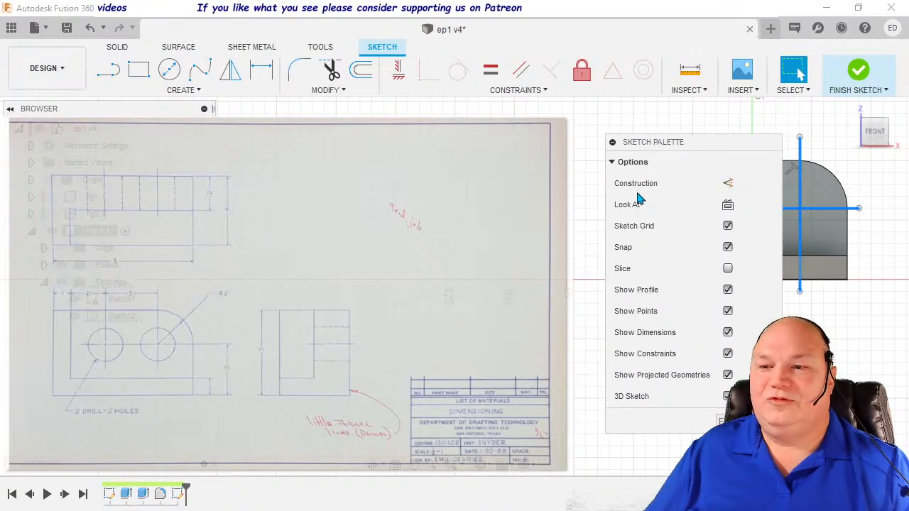
left_click(727, 183)
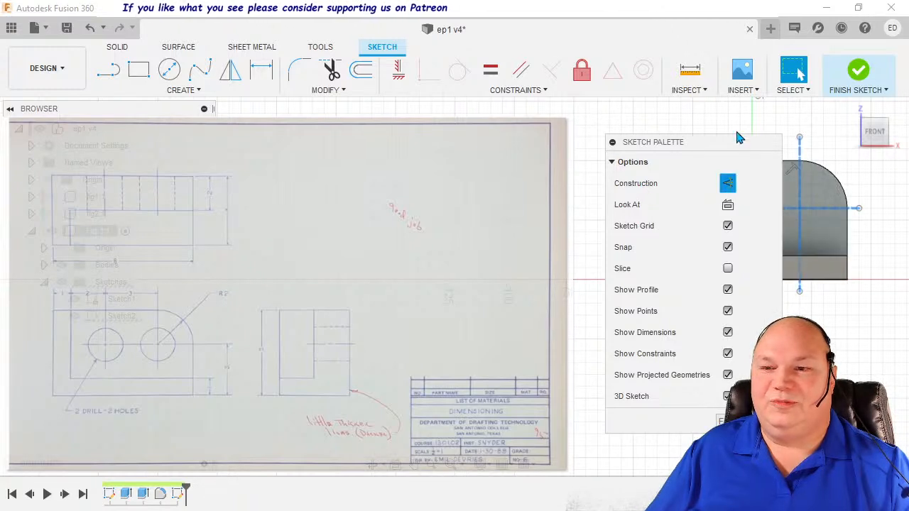
Dimension the first vertical construction line 20 mm from the side wall's inner edge.
left_click_drag(730, 146, 589, 151)
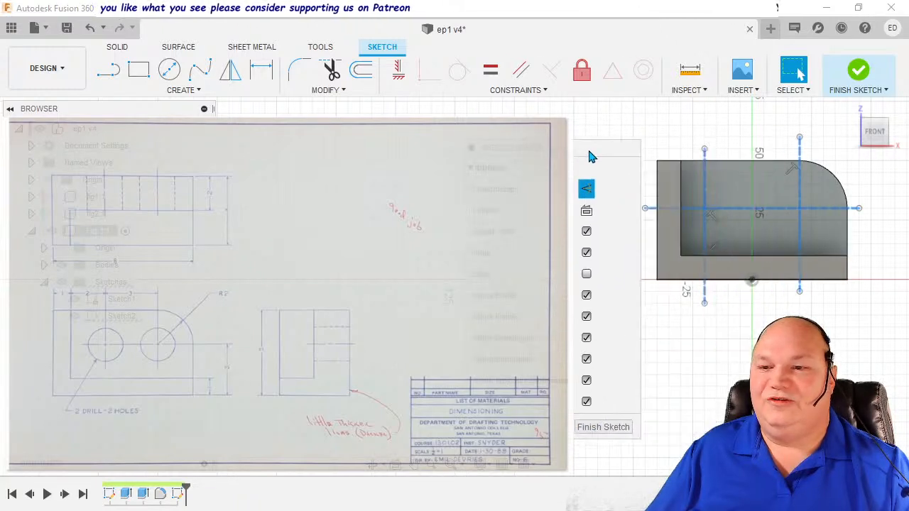
left_click(692, 132)
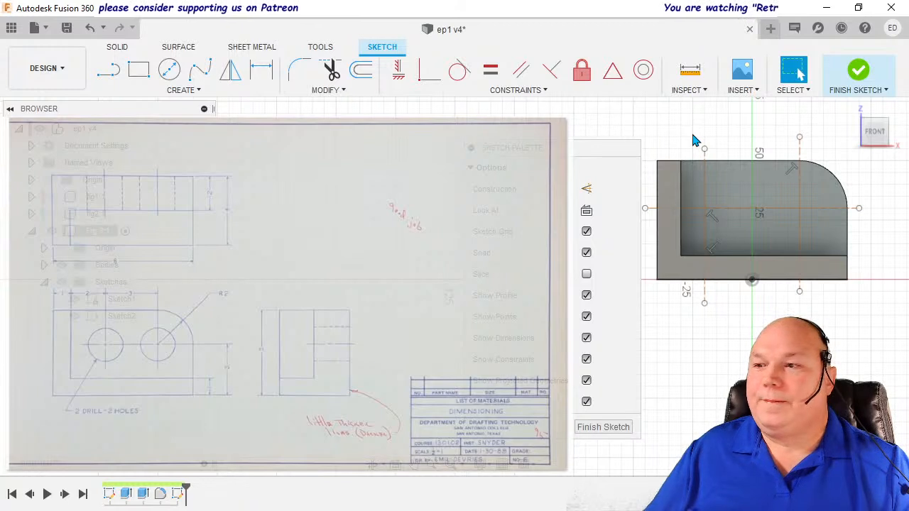
left_click(262, 74)
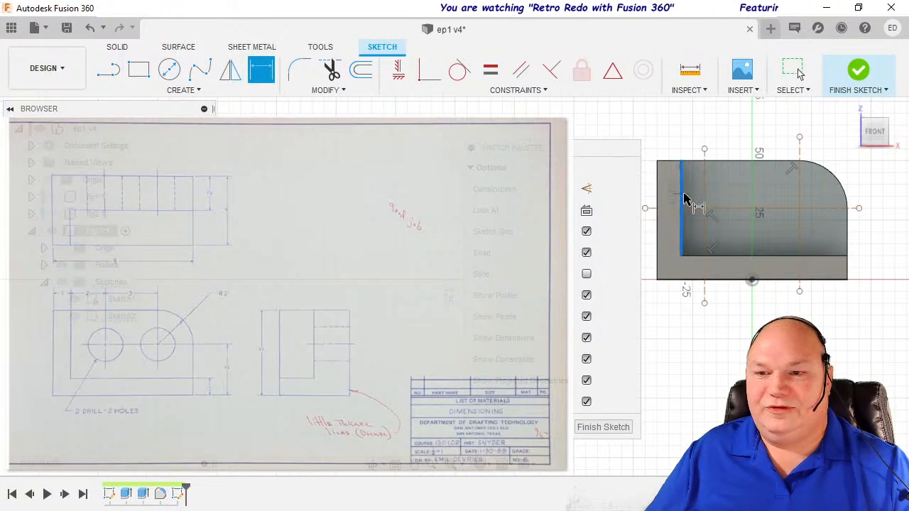
left_click(684, 200)
left_click(705, 193)
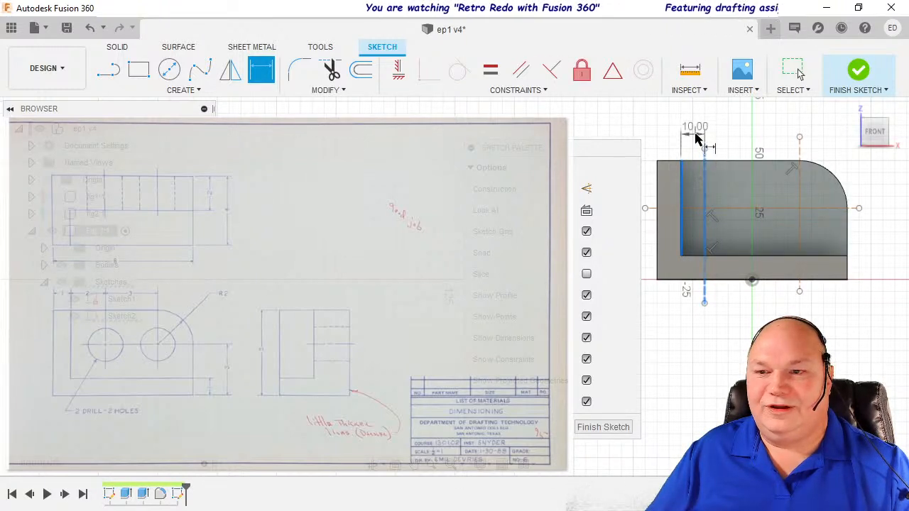
left_click(697, 125)
type("20")
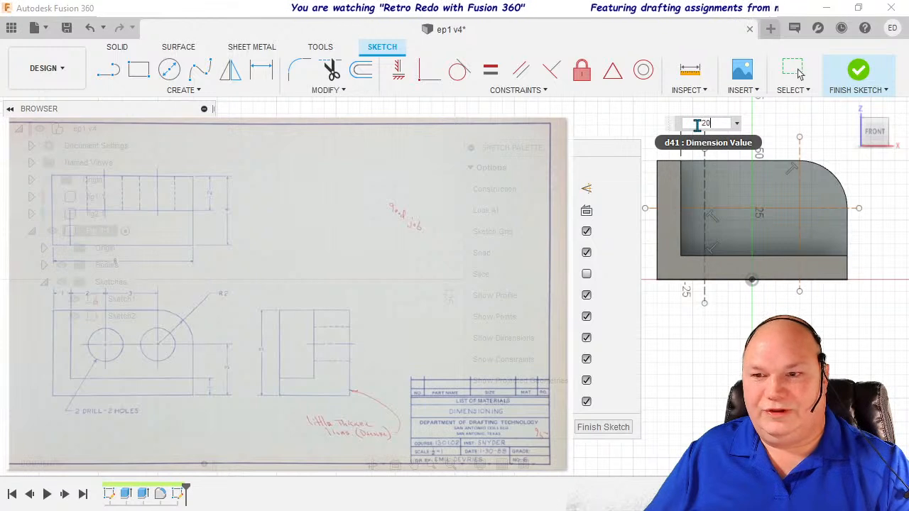
key("Return")
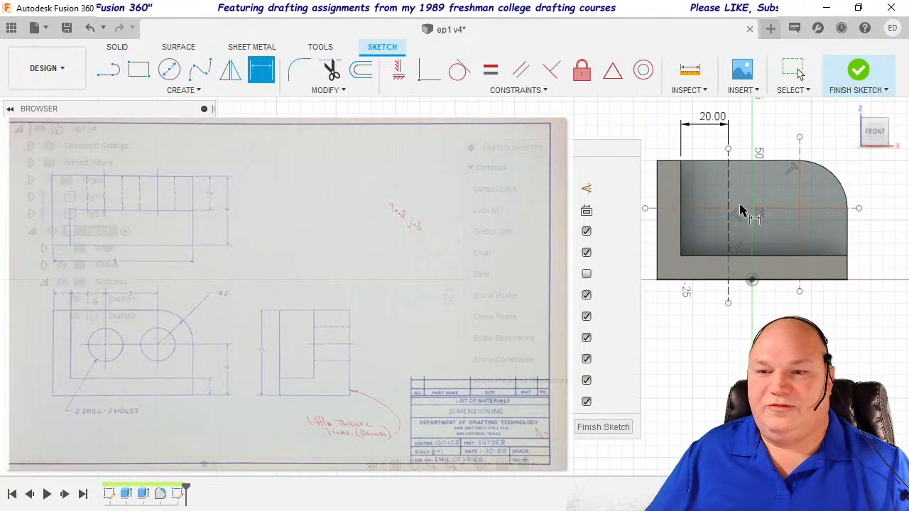
Dimension the spacing between the two vertical construction lines at 30 mm.
left_click(731, 201)
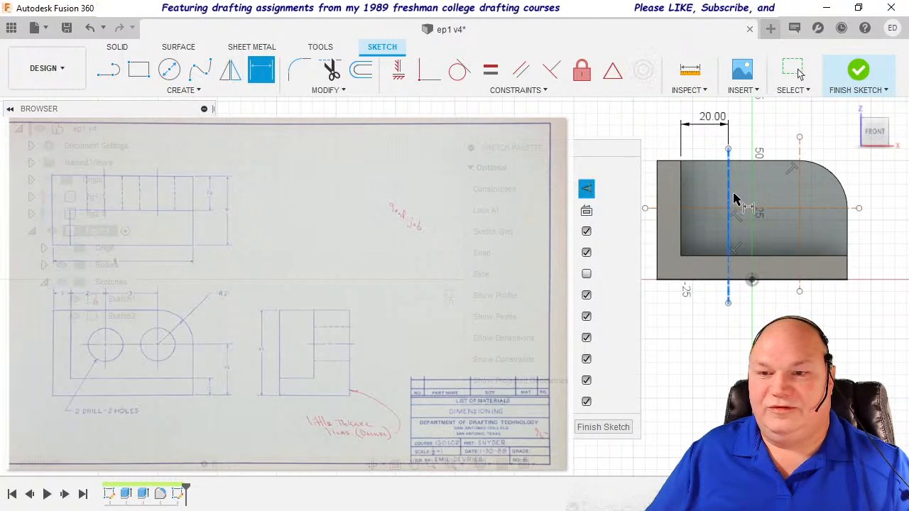
left_click(800, 193)
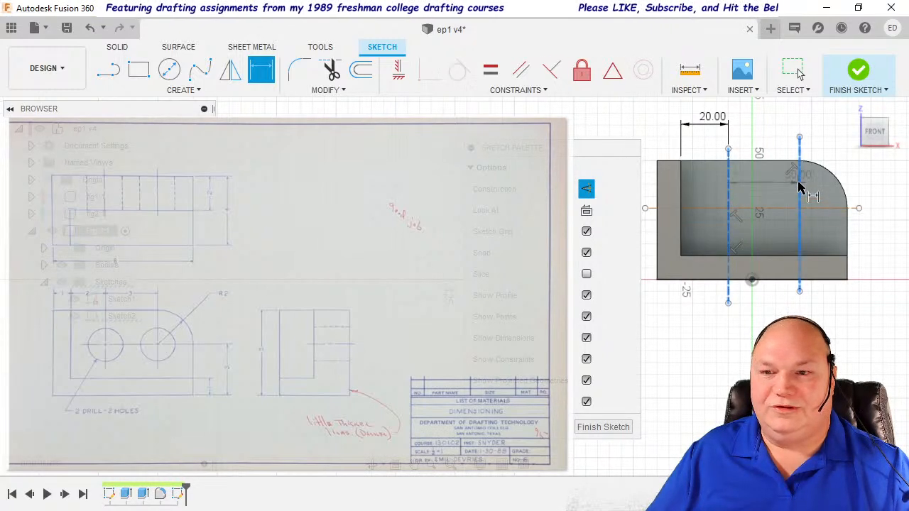
left_click(763, 128)
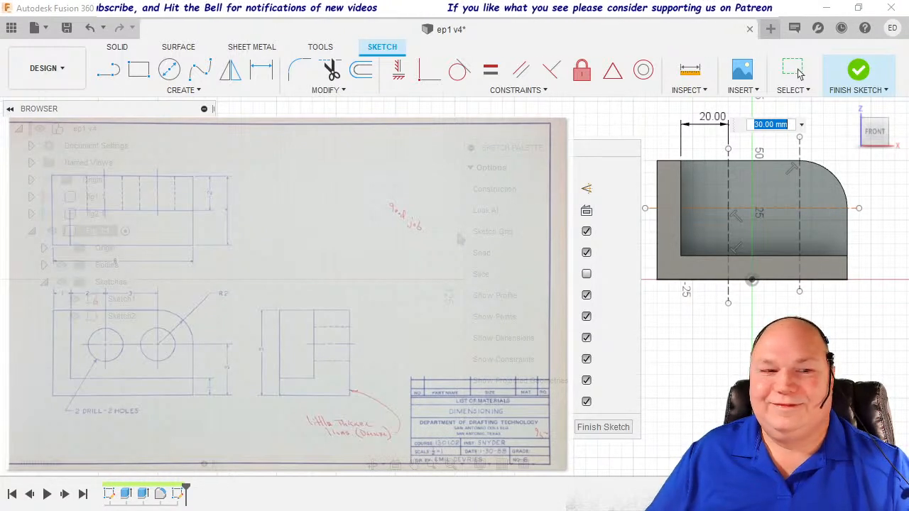
key("Return")
Dimension the horizontal construction line 30 mm above the part's bottom edge and finish the sketch.
left_click(690, 208)
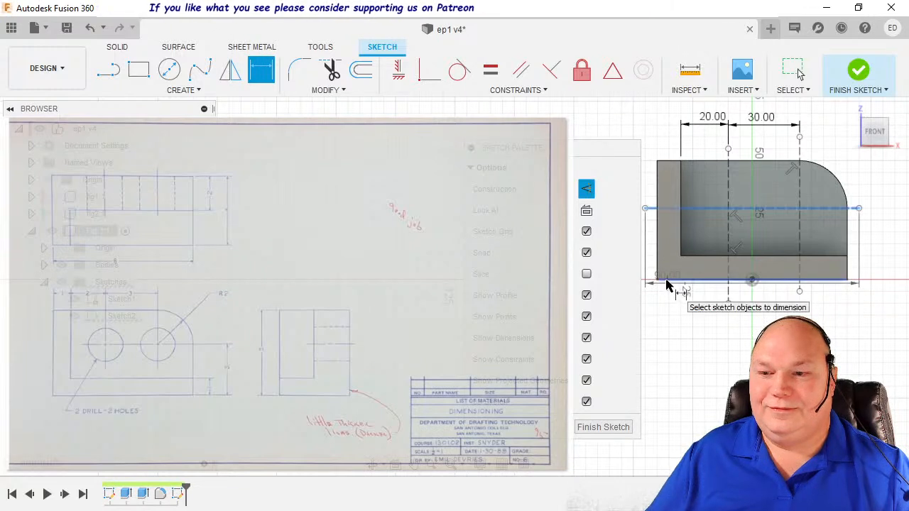
left_click(666, 284)
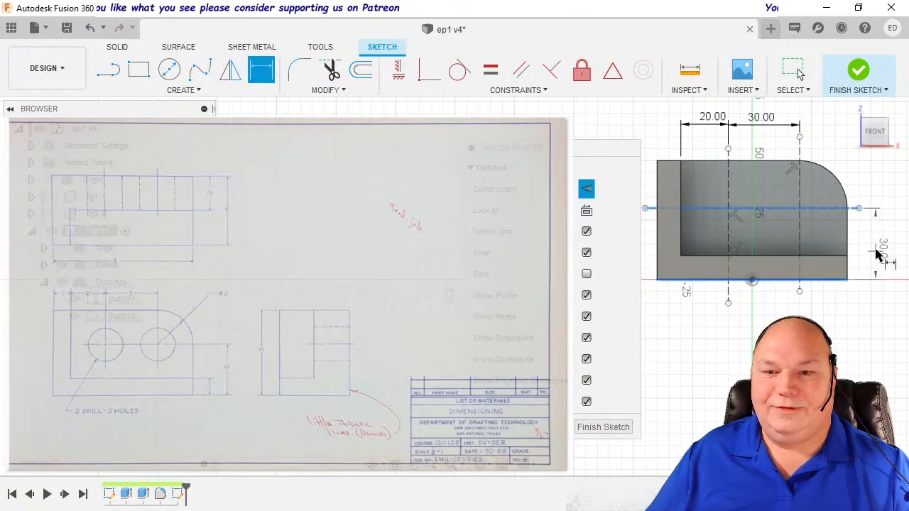
left_click(878, 256)
key("Return")
key("Escape")
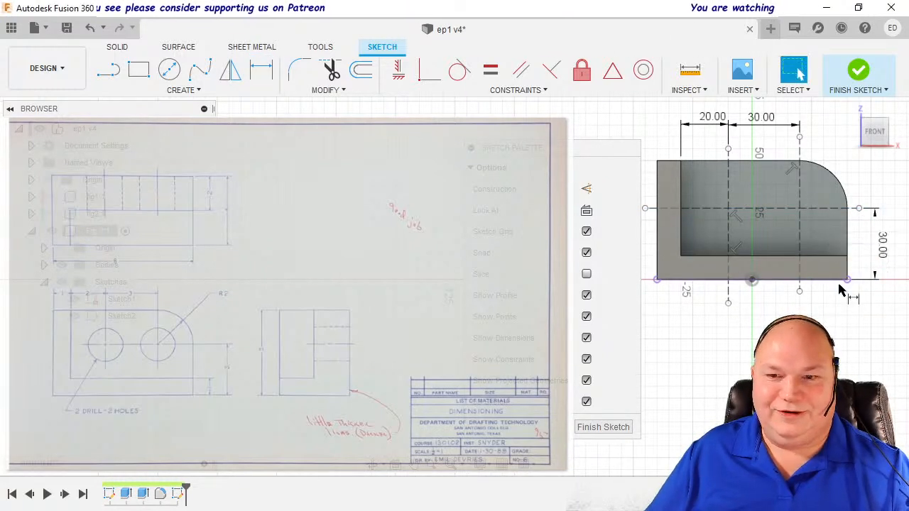
key("d")
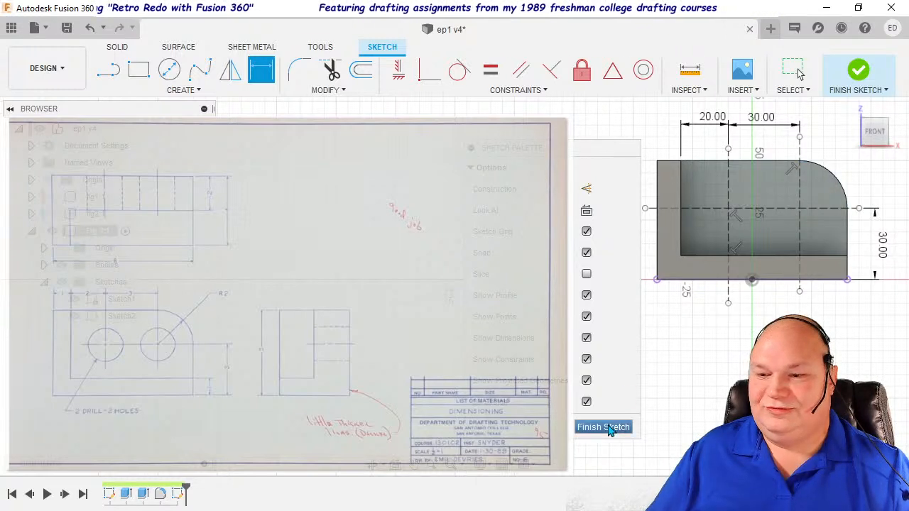
left_click(603, 426)
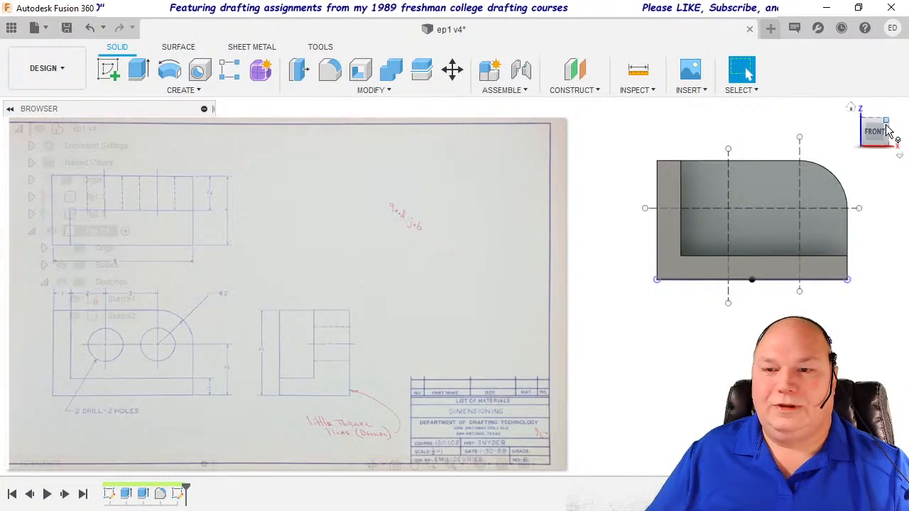
left_click(888, 124)
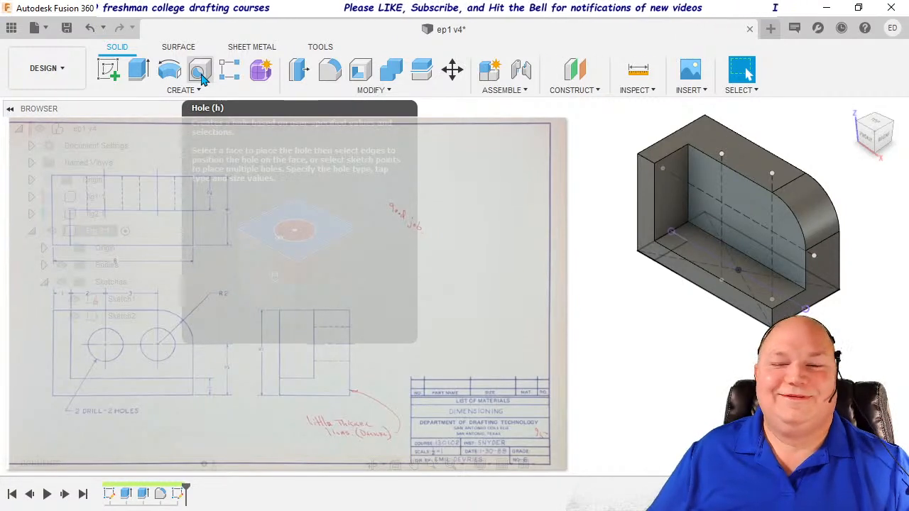
left_click(200, 71)
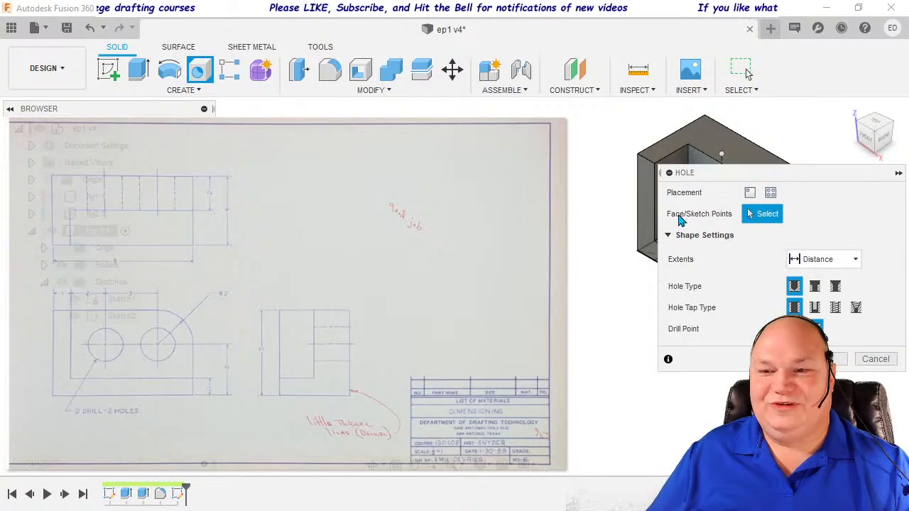
left_click_drag(745, 178, 676, 91)
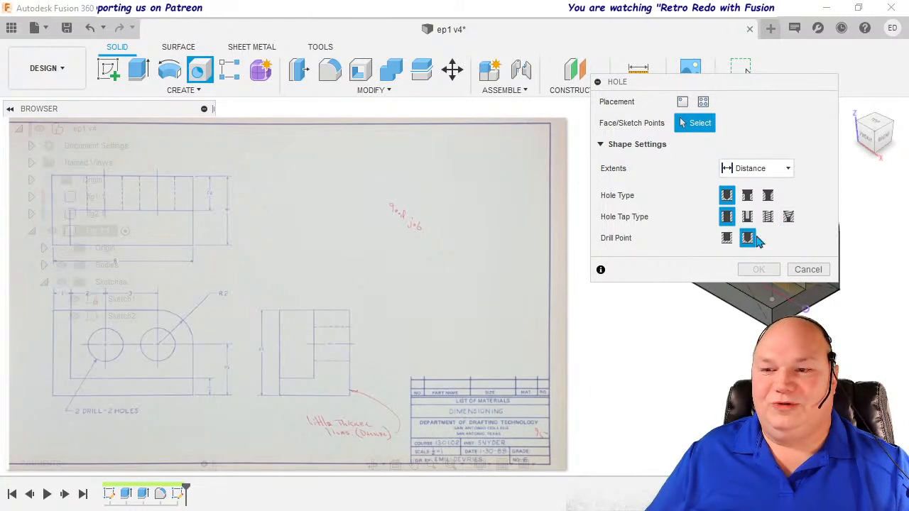
left_click(737, 171)
left_click(737, 171)
left_click(738, 171)
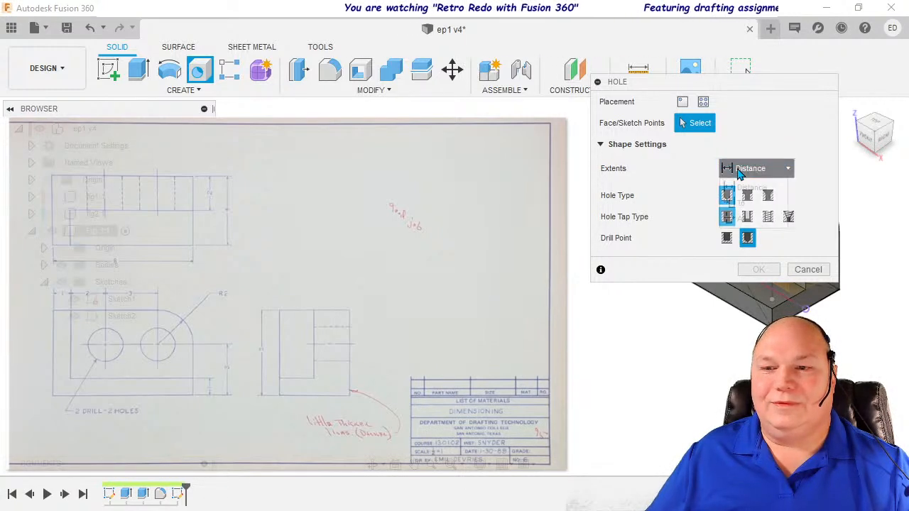
left_click(739, 218)
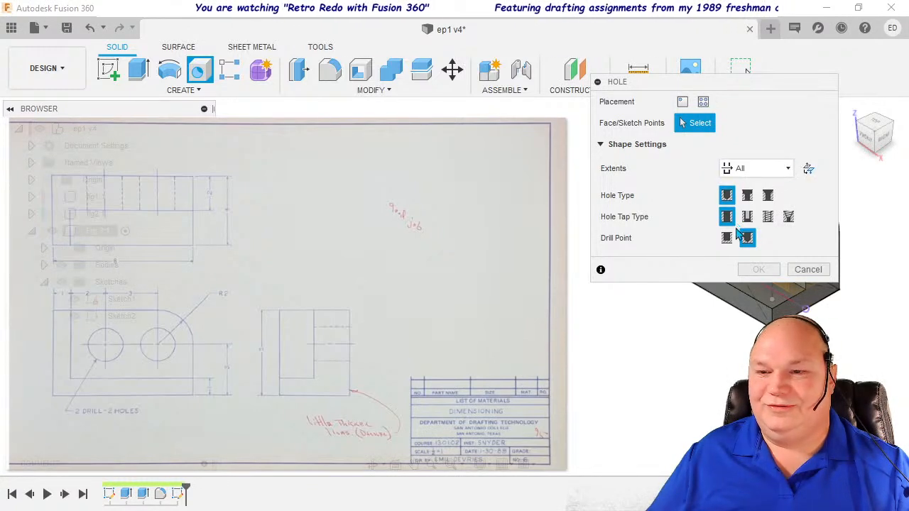
left_click(729, 243)
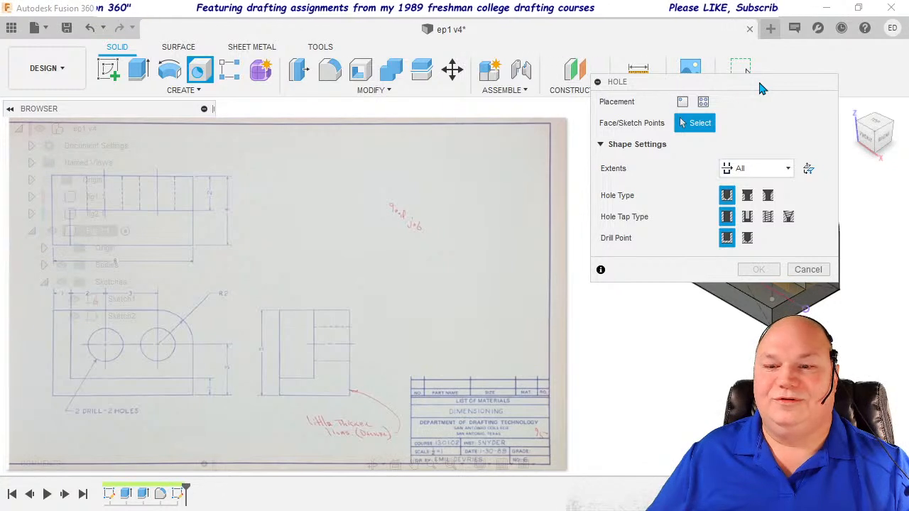
left_click_drag(758, 83, 581, 20)
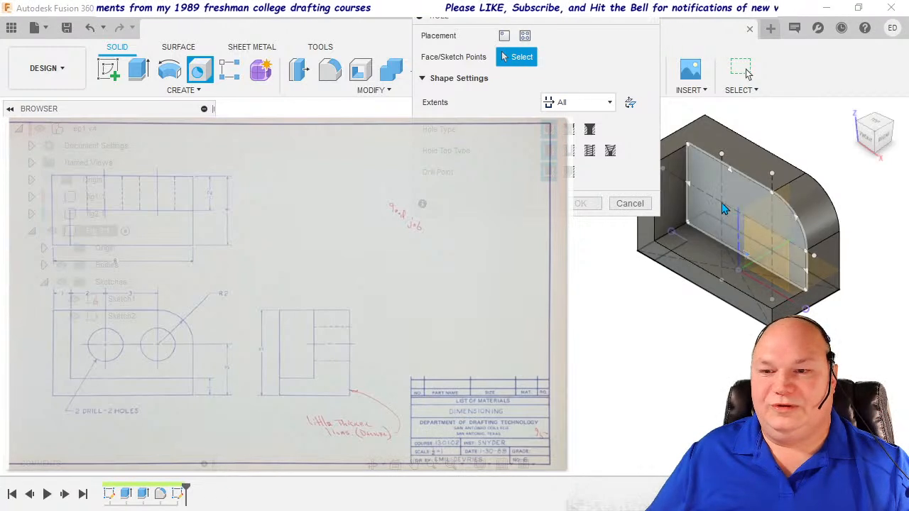
left_click(723, 209)
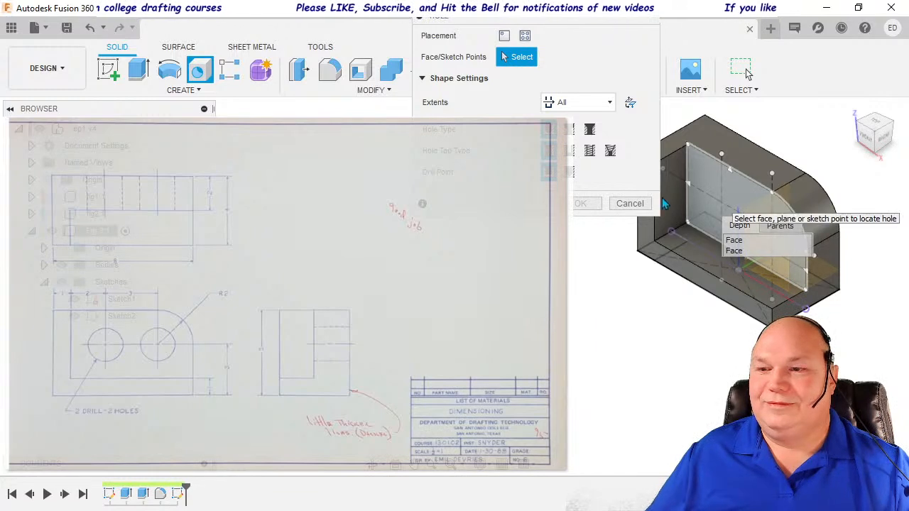
left_click(625, 203)
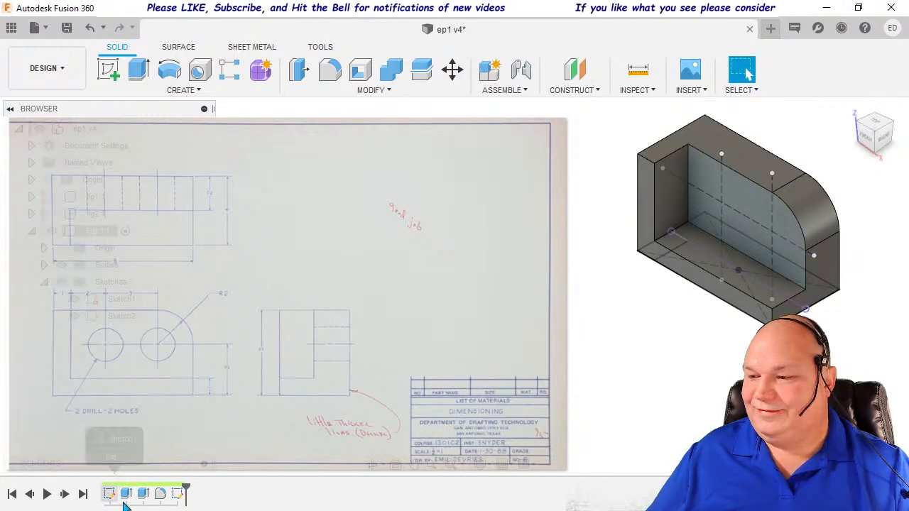
Reopen the centre-line sketch, try to select the intersection of the horizontal line and the vertical line nearer the side wall, and finish the sketch.
double_click(178, 497)
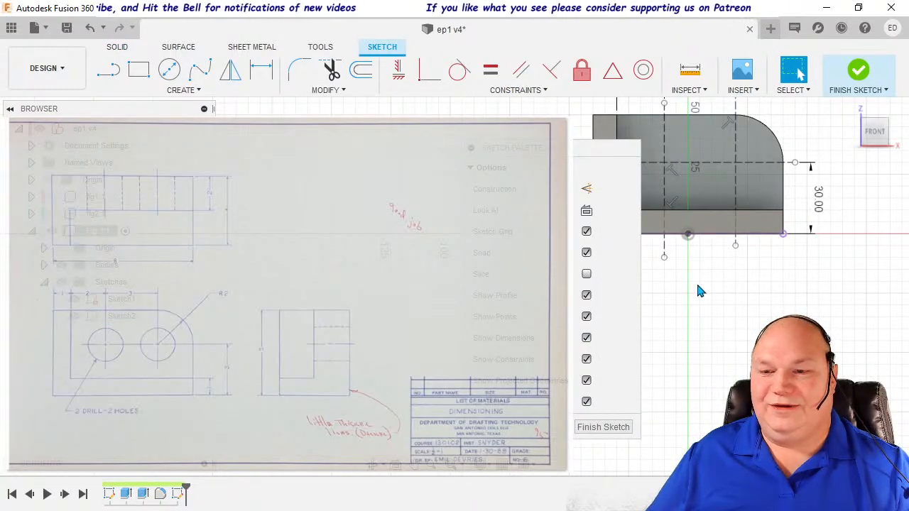
middle_click_drag(696, 281, 746, 310)
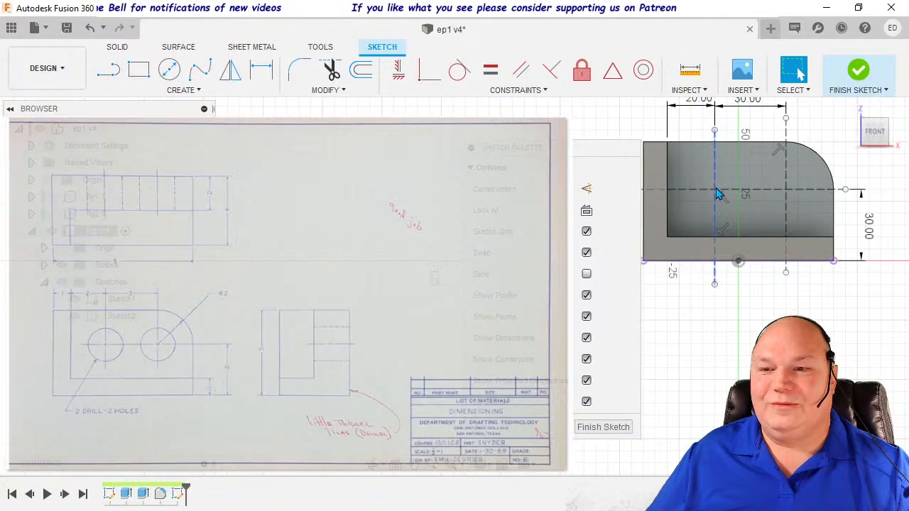
scroll(715, 190, "up", 3)
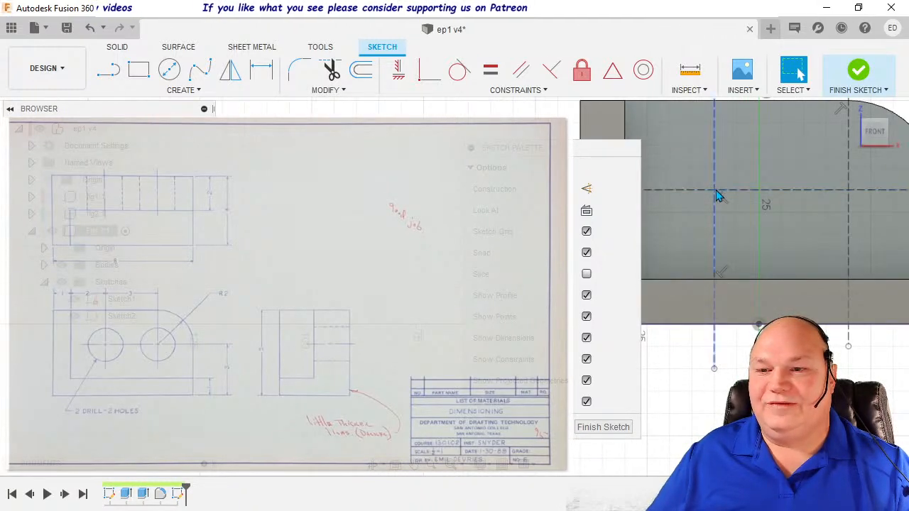
left_click(714, 188)
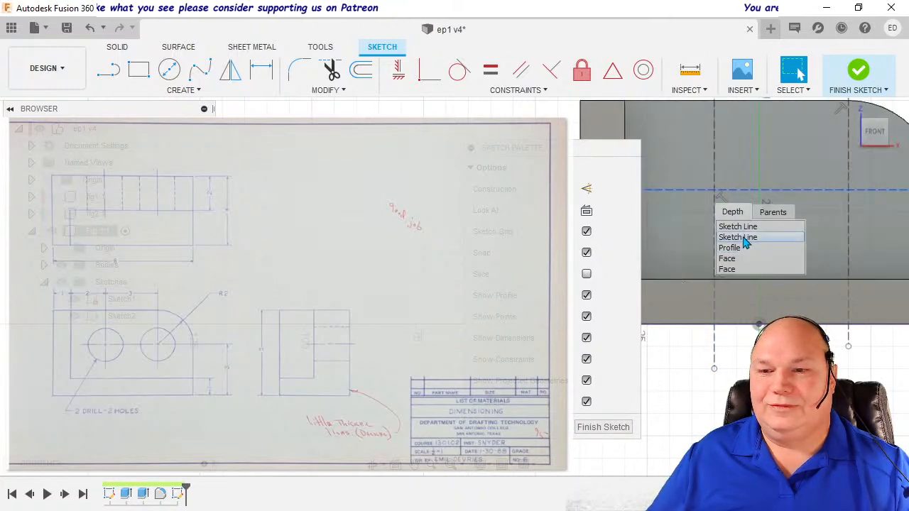
left_click(718, 193)
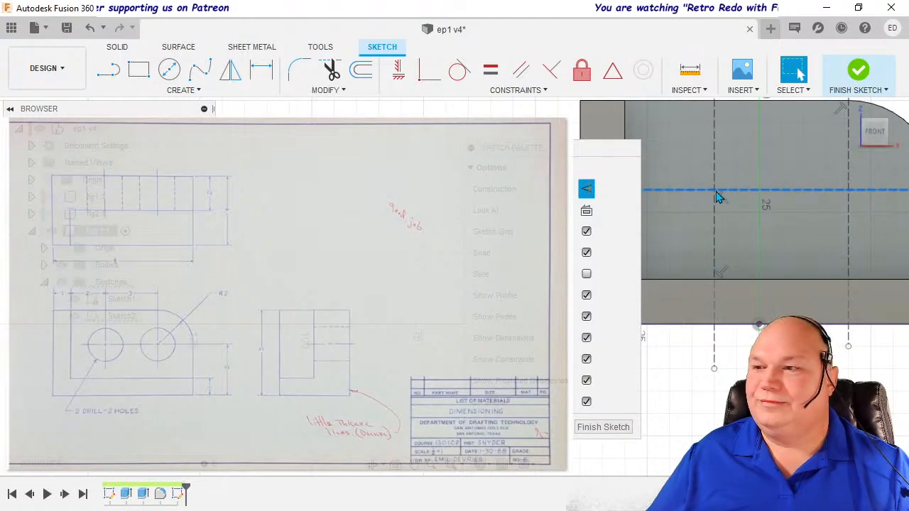
left_click(206, 94)
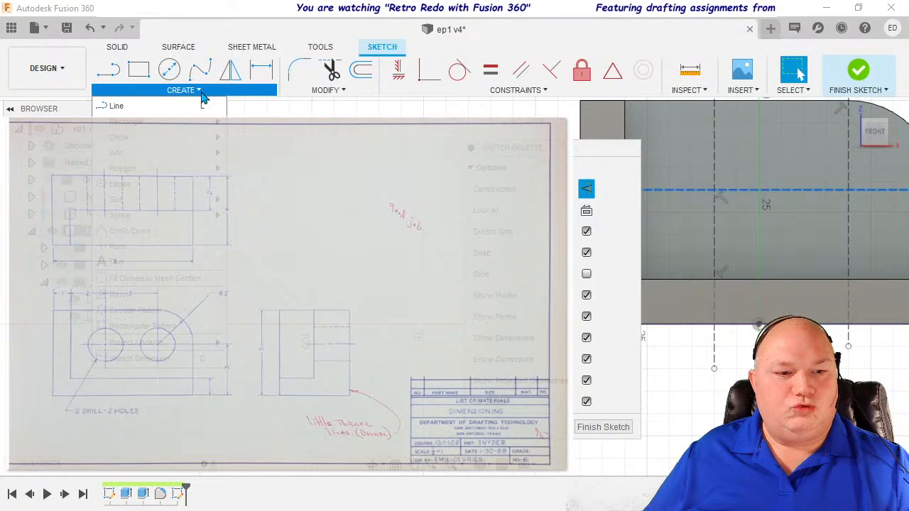
left_click(203, 92)
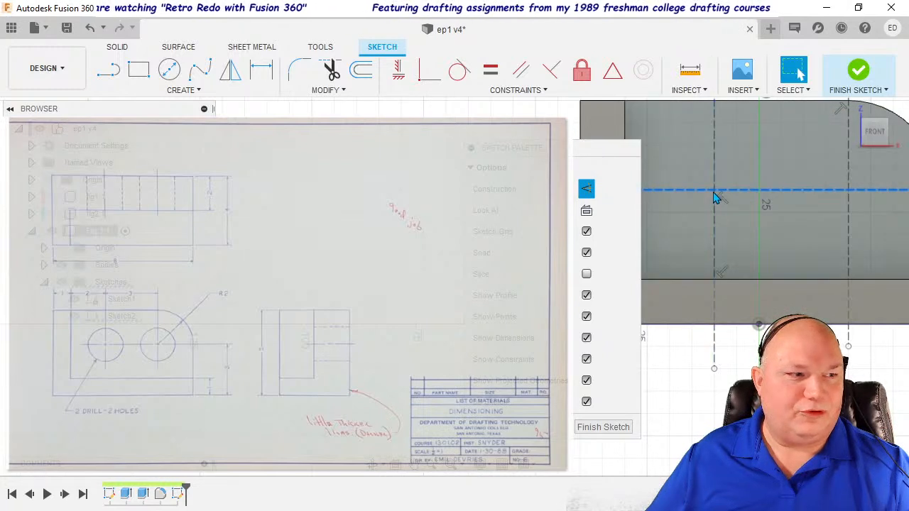
scroll(715, 194, "up", 3)
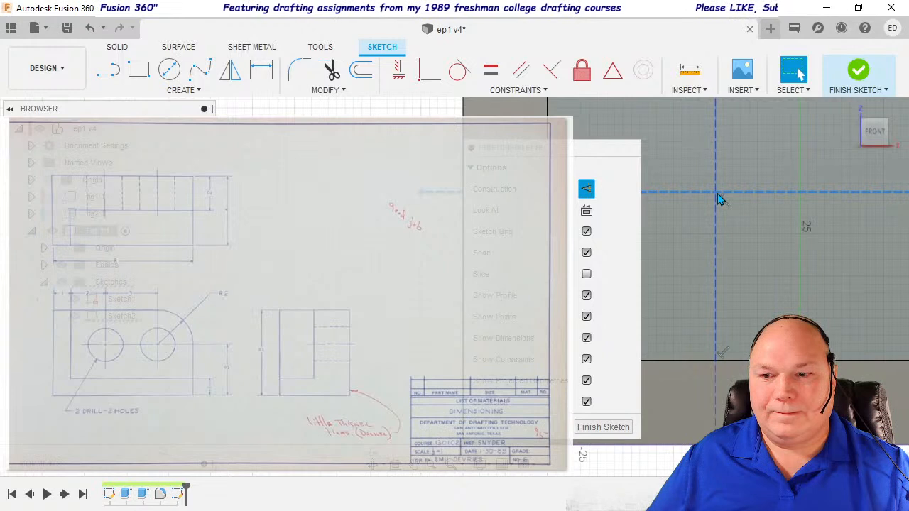
left_click(717, 198)
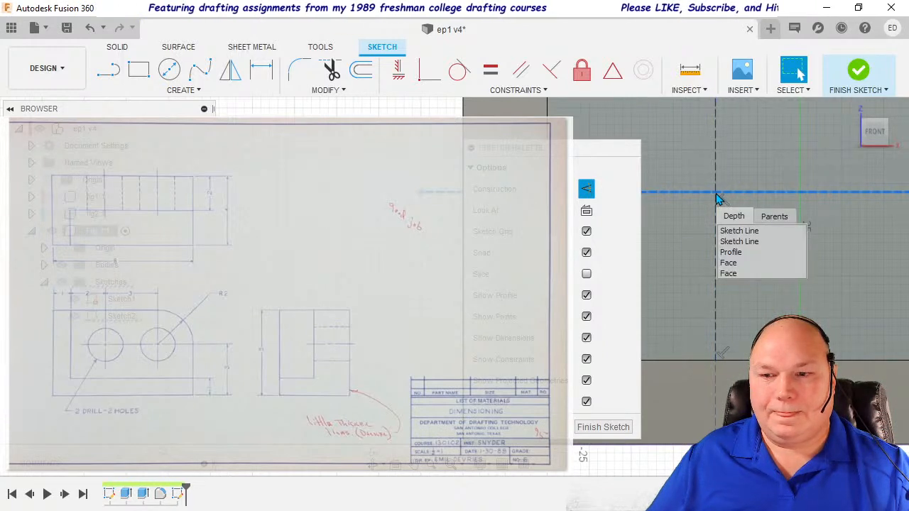
left_click(715, 194)
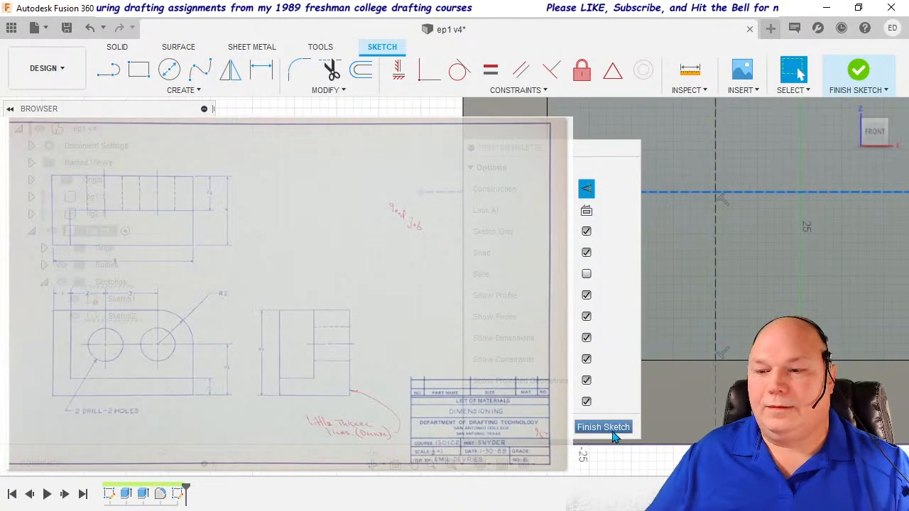
left_click(610, 428)
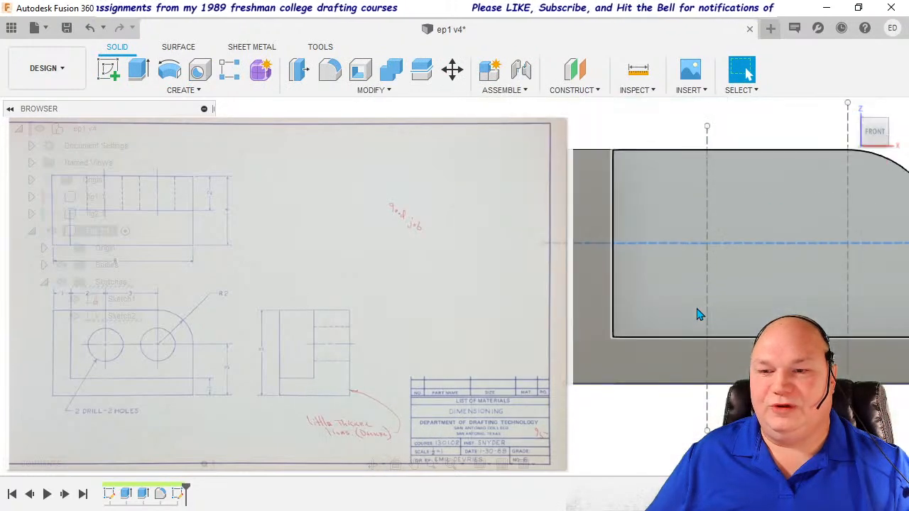
scroll(698, 310, "down", 3)
middle_click_drag(722, 305, 688, 316, "shift")
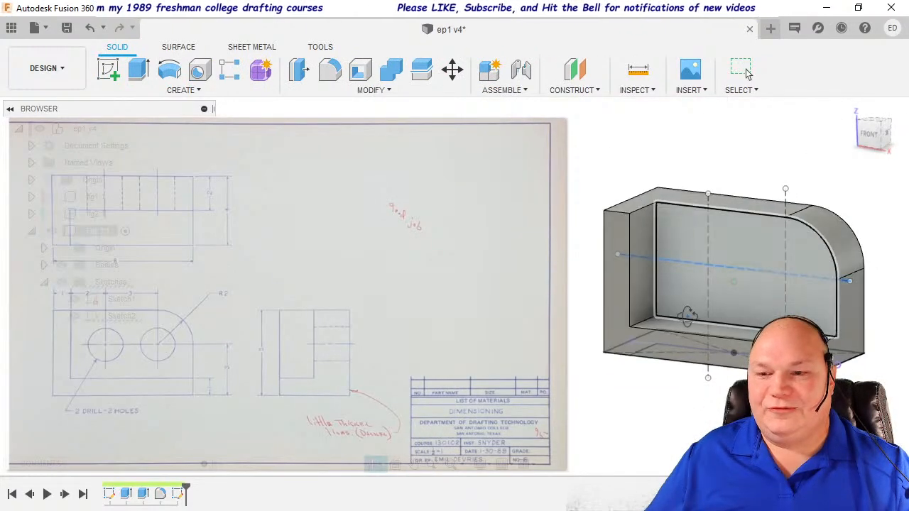
Try to pick the crossing of the horizontal and nearer vertical construction lines from the overlapping geometry, and clear the selection.
left_click(743, 69)
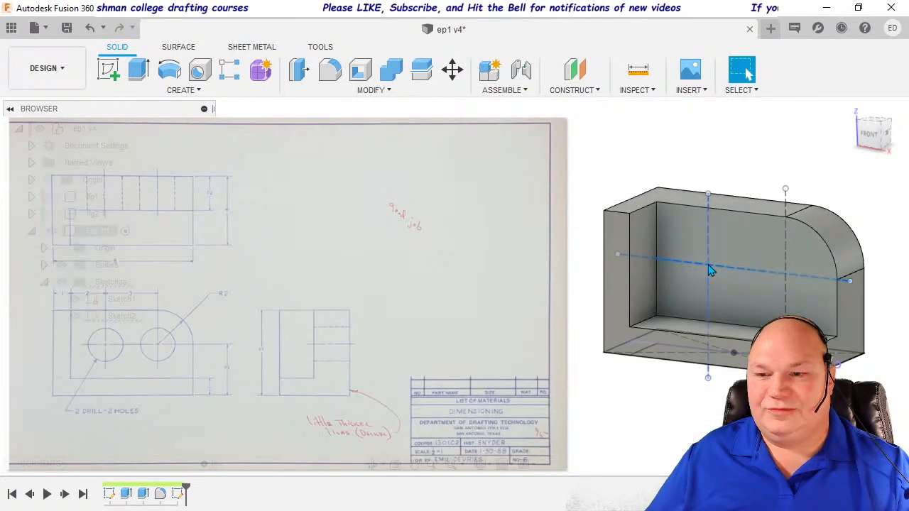
left_click(707, 264)
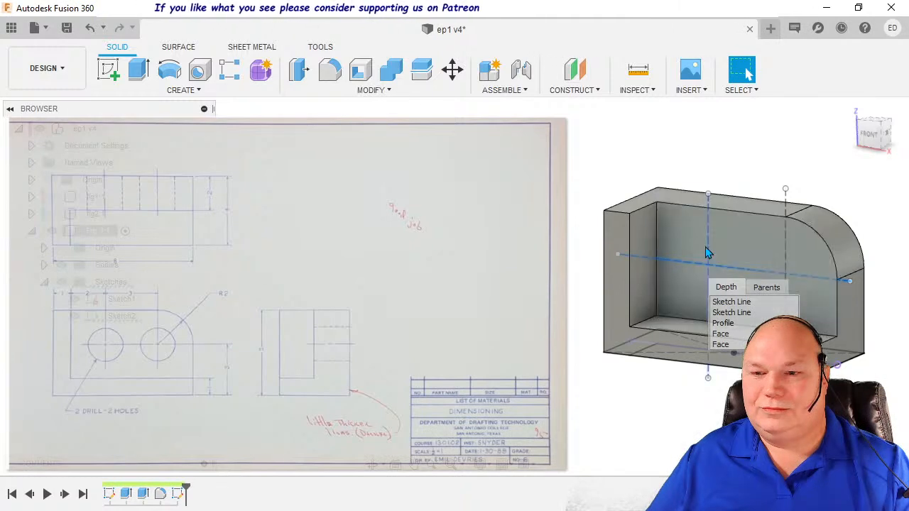
left_click(707, 253)
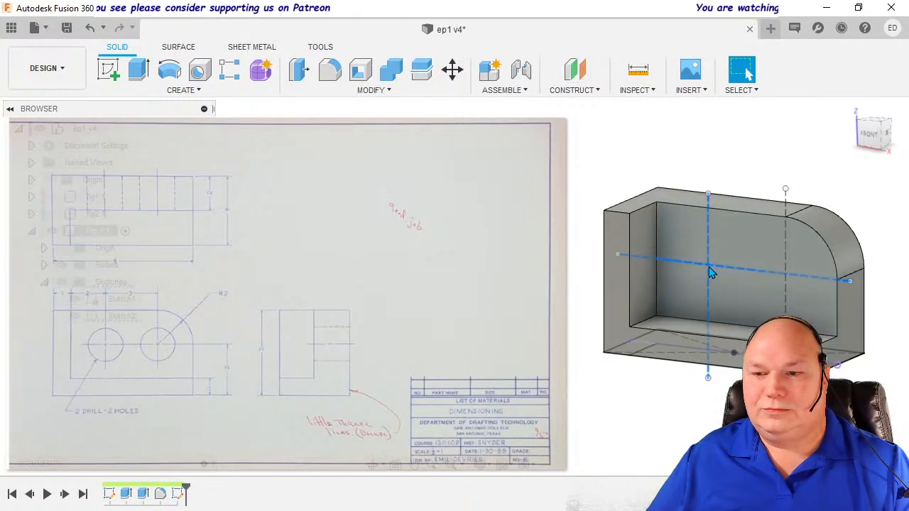
left_click(711, 272)
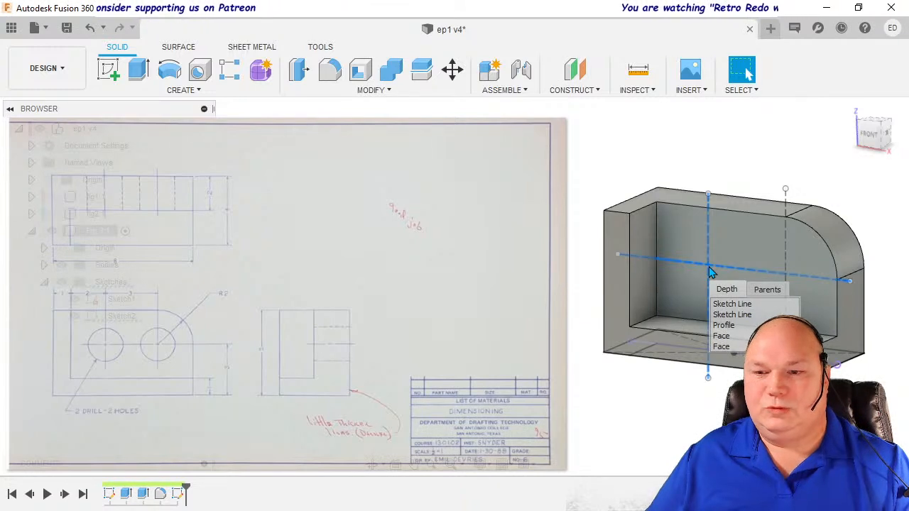
left_click(732, 143)
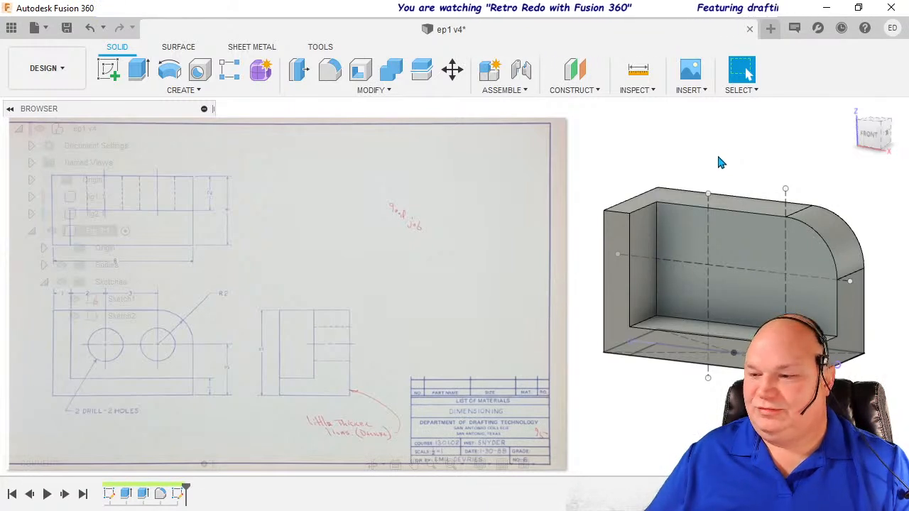
Reopen the centre-line sketch, convert its two vertical lines and the horizontal line from construction to normal lines, and finish the sketch.
double_click(176, 493)
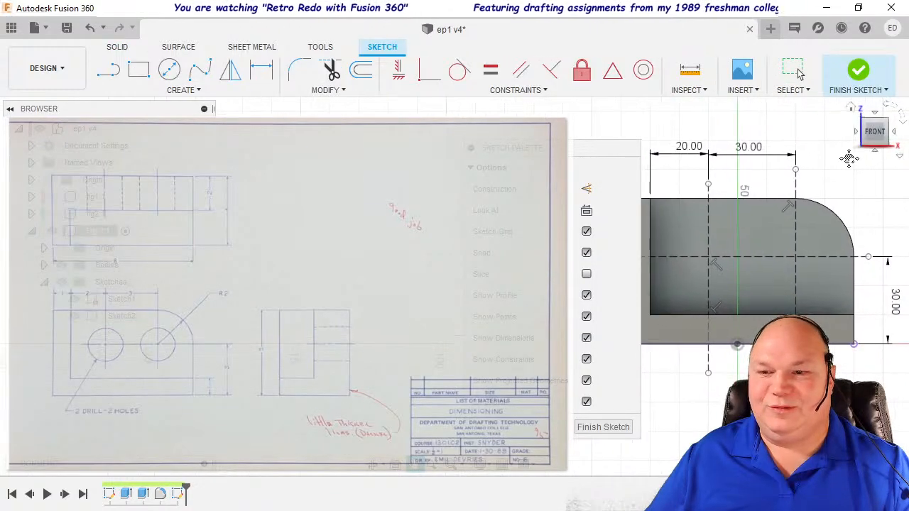
left_click(708, 217)
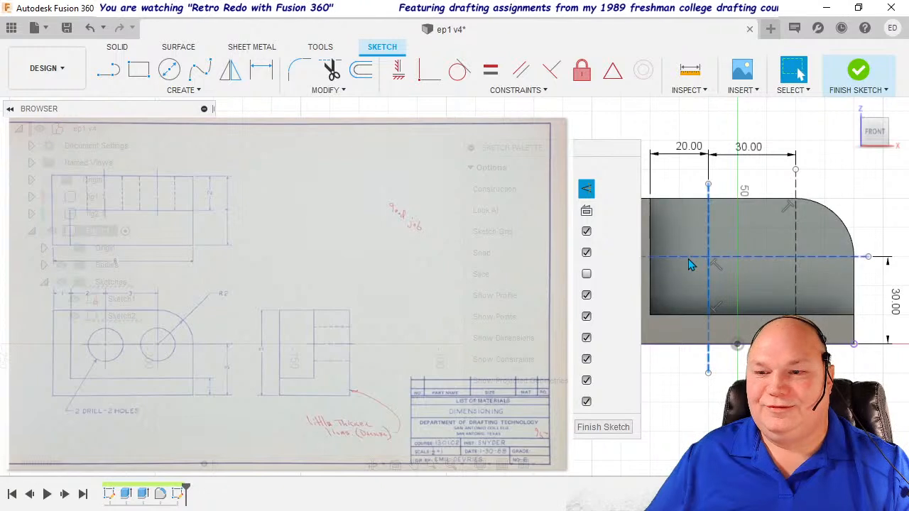
left_click(688, 257, "ctrl")
left_click(794, 234, "ctrl")
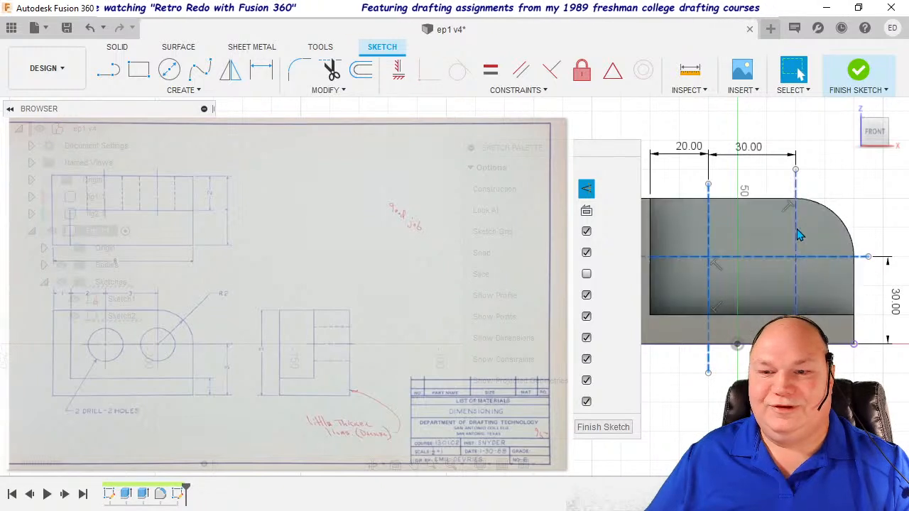
left_click(586, 190)
left_click(873, 199)
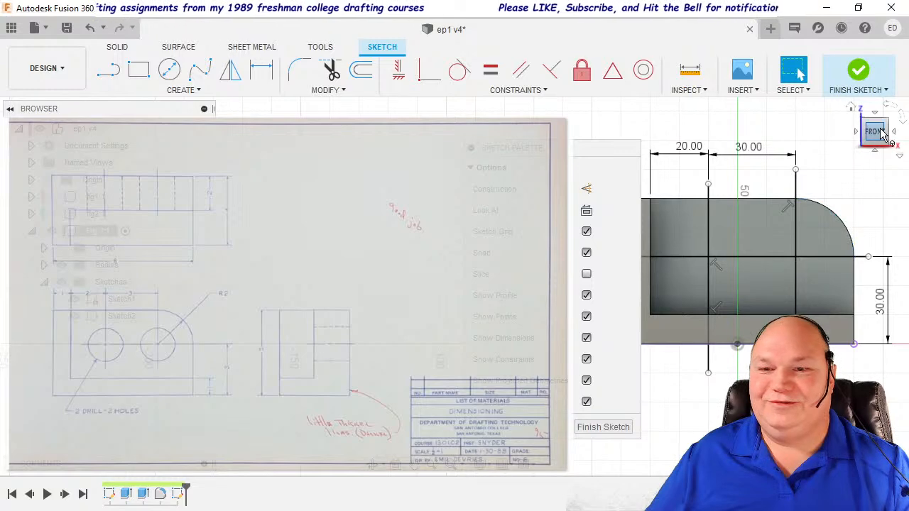
left_click(602, 427)
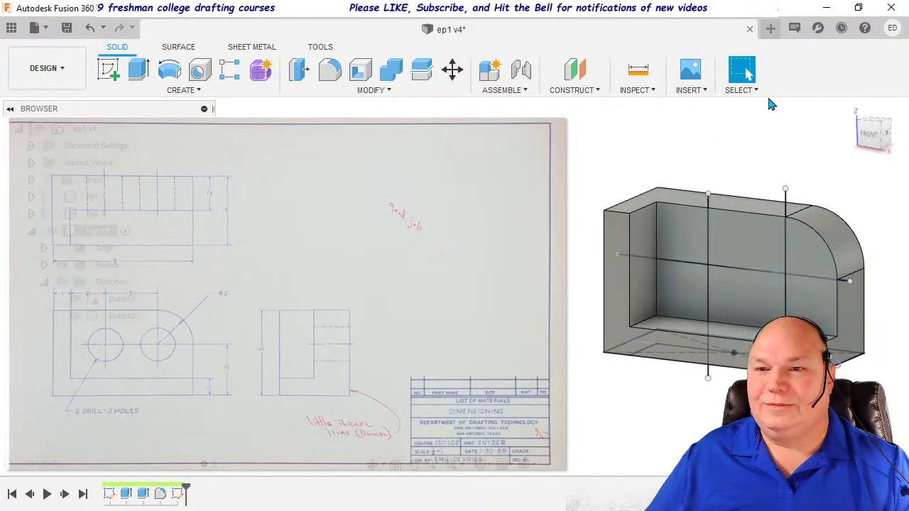
Create a simple 20 mm diameter hole, 30 mm deep, in the back wall where the horizontal line crosses the vertical line nearer the side wall.
left_click(200, 69)
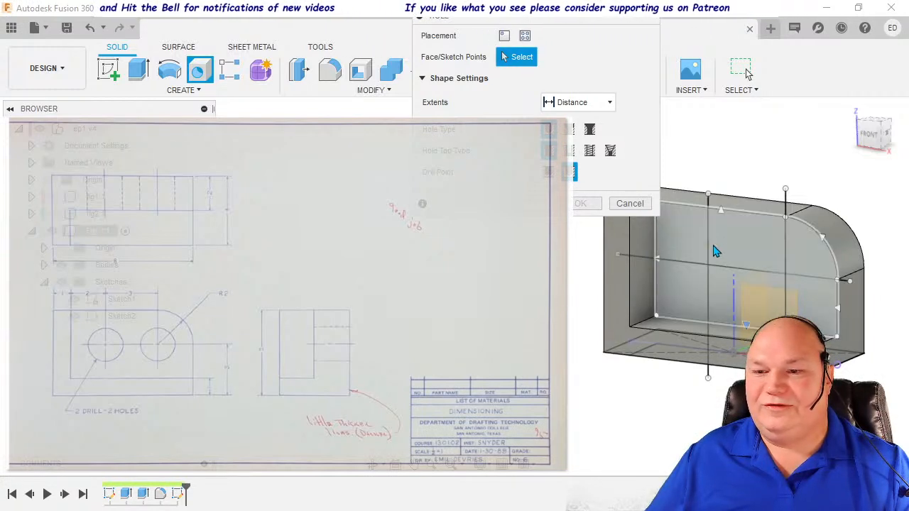
left_click(708, 269)
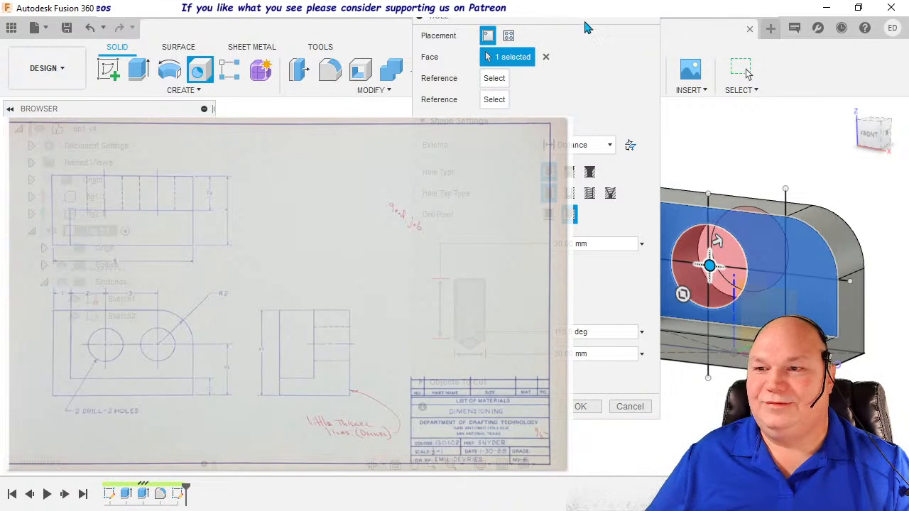
left_click_drag(599, 29, 739, 53)
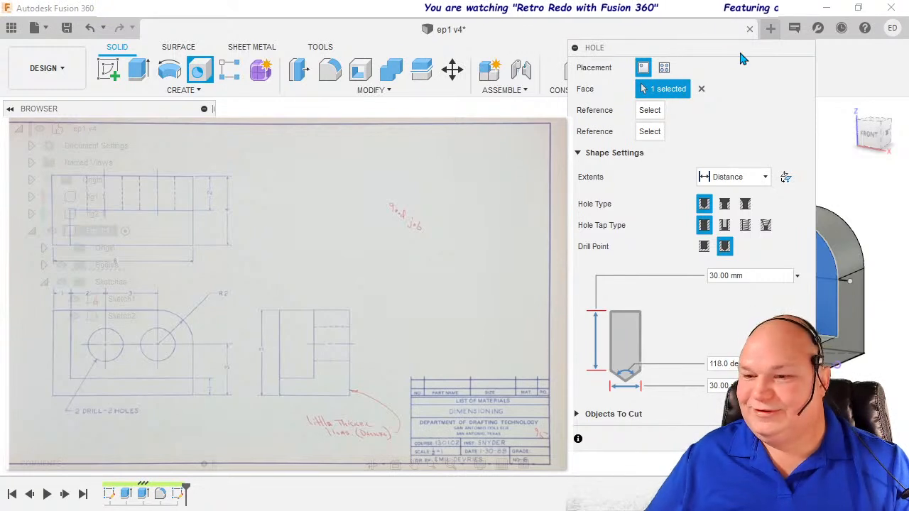
left_click_drag(739, 53, 733, 5)
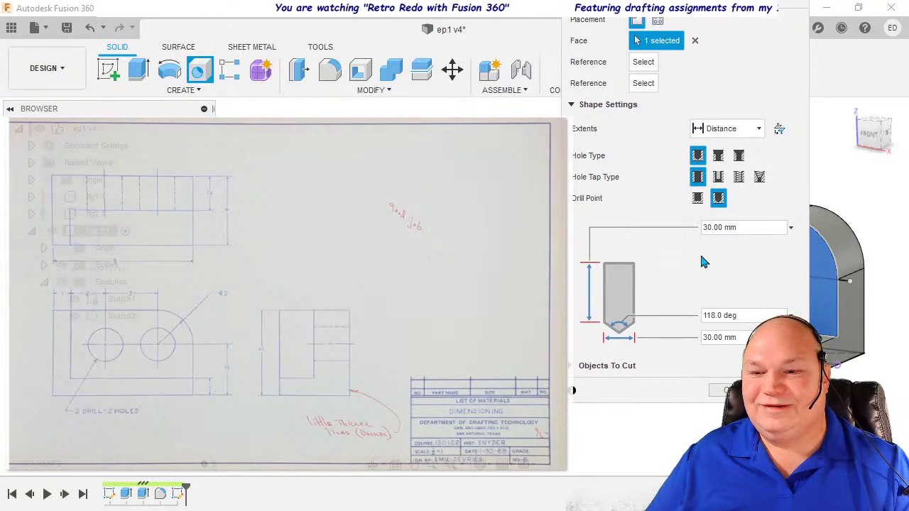
left_click(718, 337)
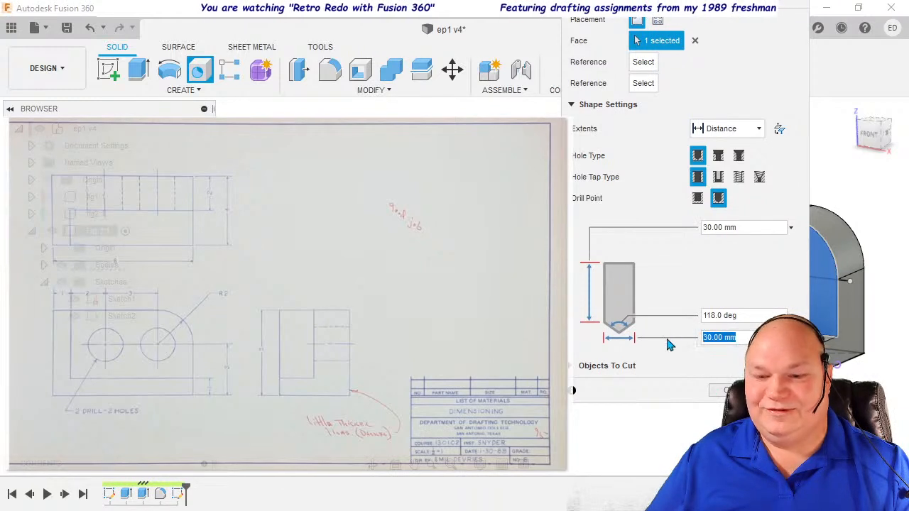
type("20")
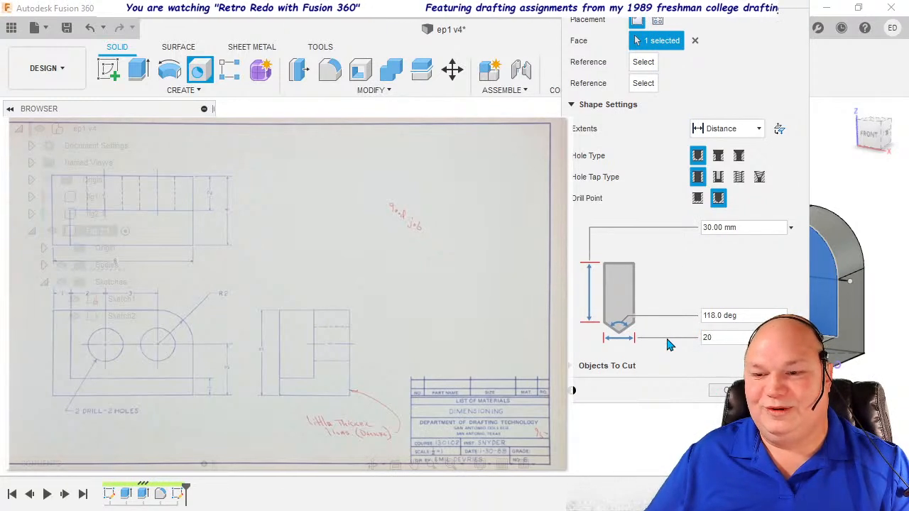
left_click(718, 393)
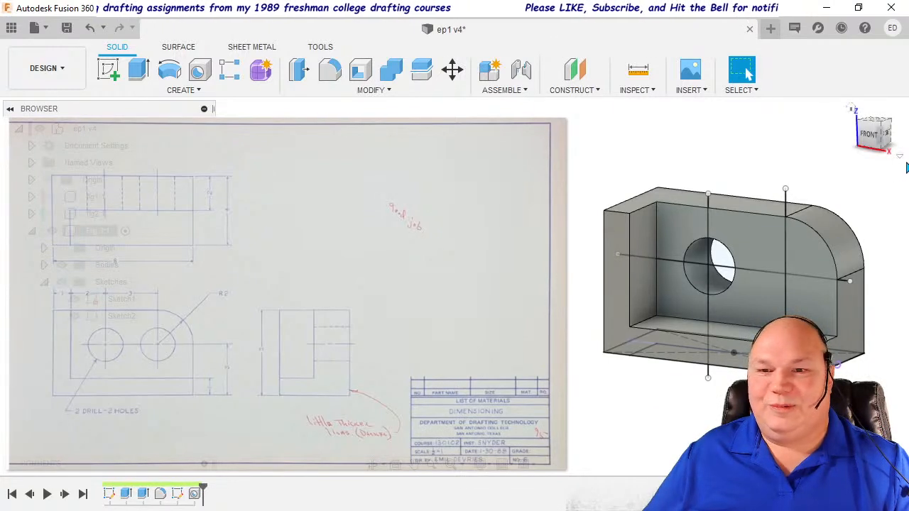
Reopen the hole feature in the front view, try to shift its centre relative to the line crossing, and cancel the edit.
left_click(869, 134)
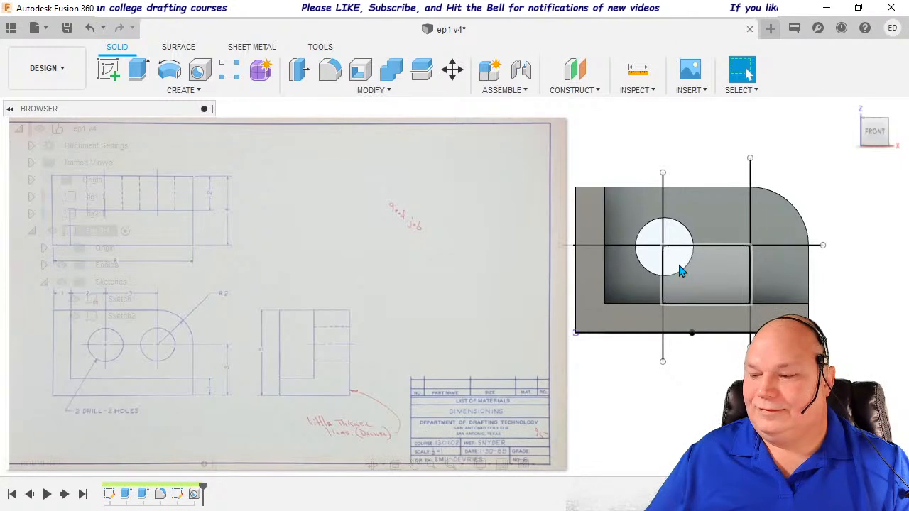
double_click(196, 500)
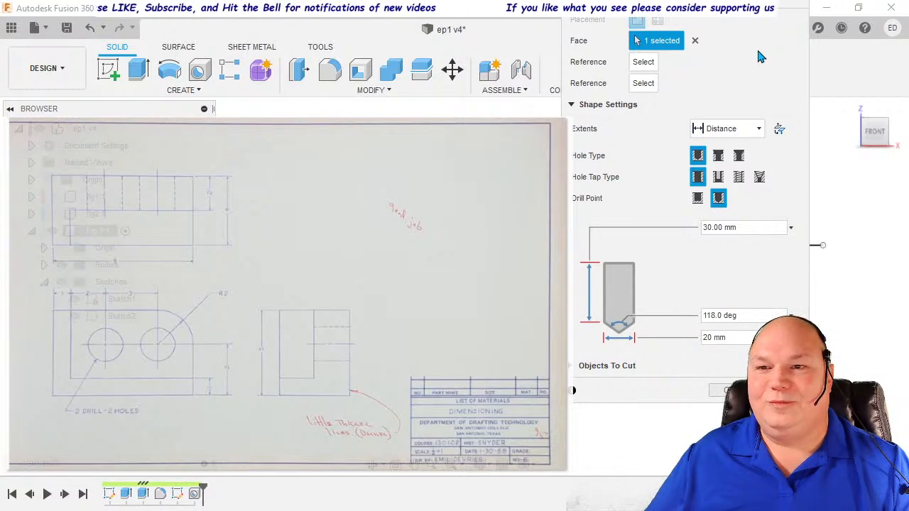
left_click_drag(793, 7, 818, 95)
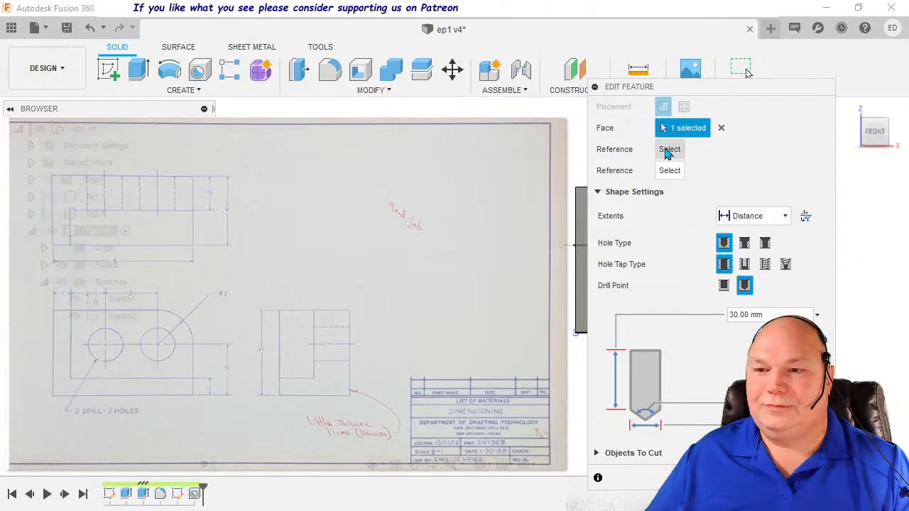
left_click_drag(717, 95, 898, 105)
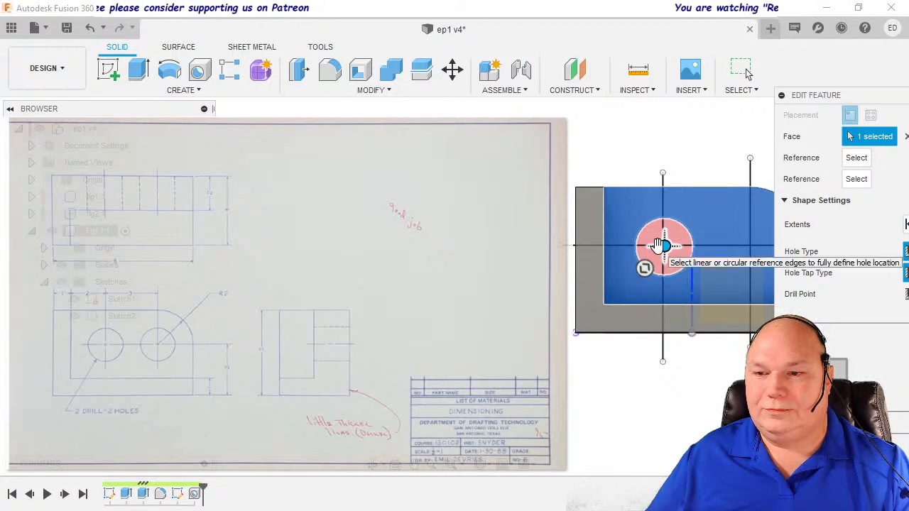
scroll(659, 245, "up", 5)
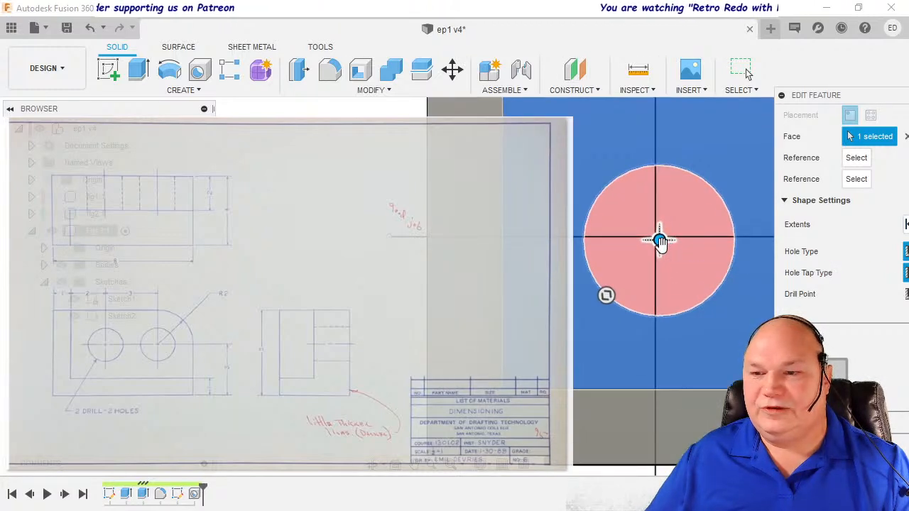
left_click_drag(661, 243, 676, 219)
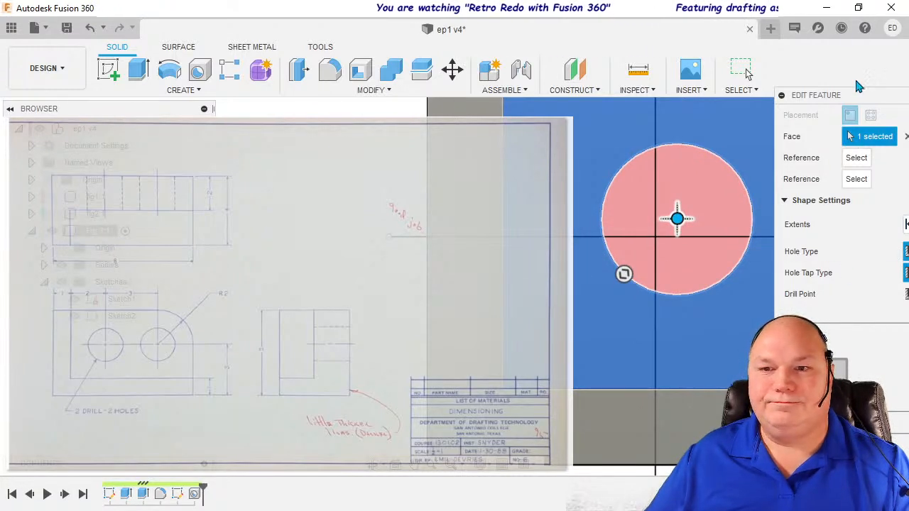
left_click_drag(858, 98, 566, 39)
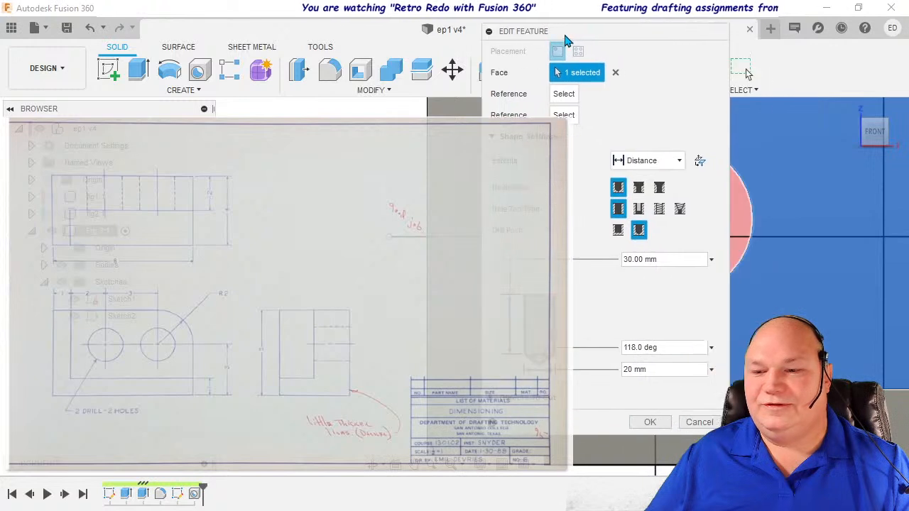
left_click(699, 422)
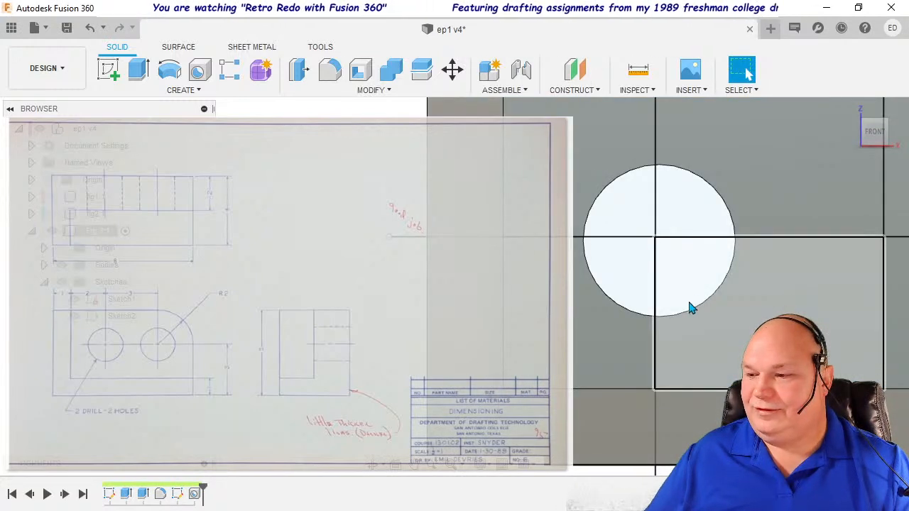
Reopen the centre-line sketch and select the vertical line nearer the side wall at its crossing with the horizontal line.
left_click(178, 495)
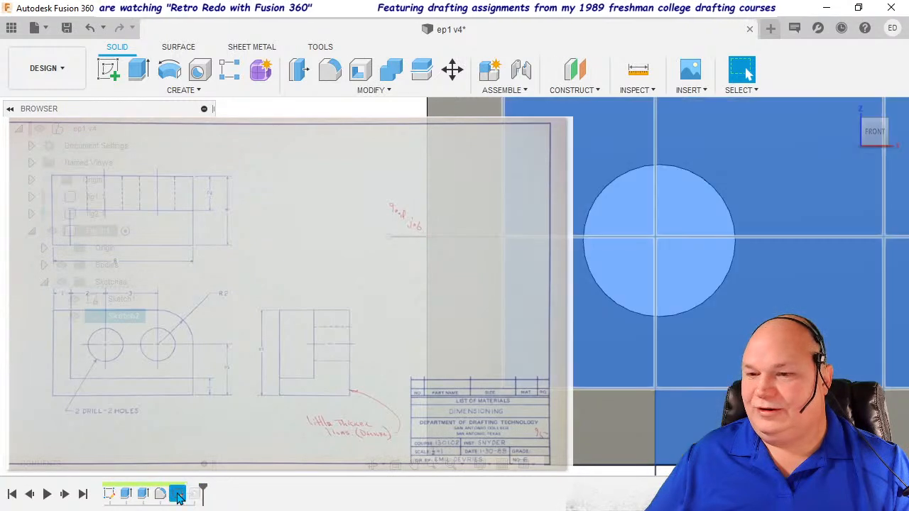
double_click(177, 494)
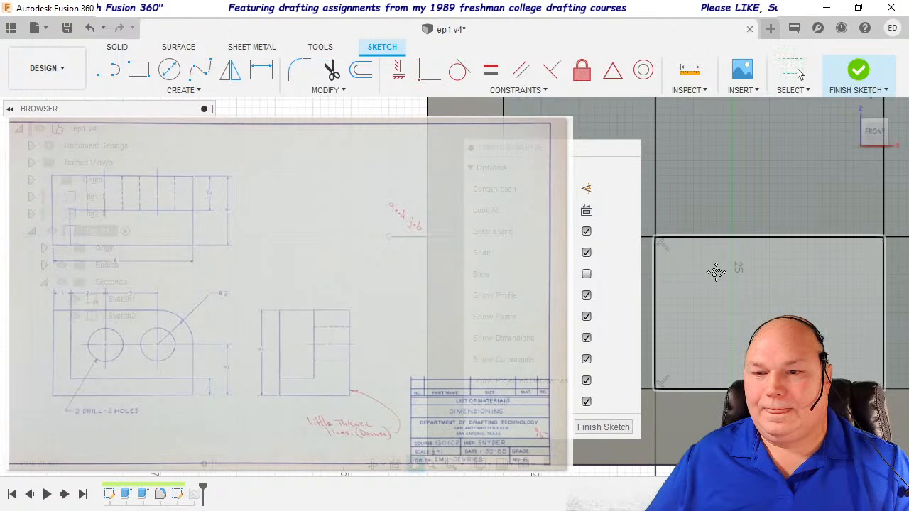
middle_click_drag(716, 272, 761, 251)
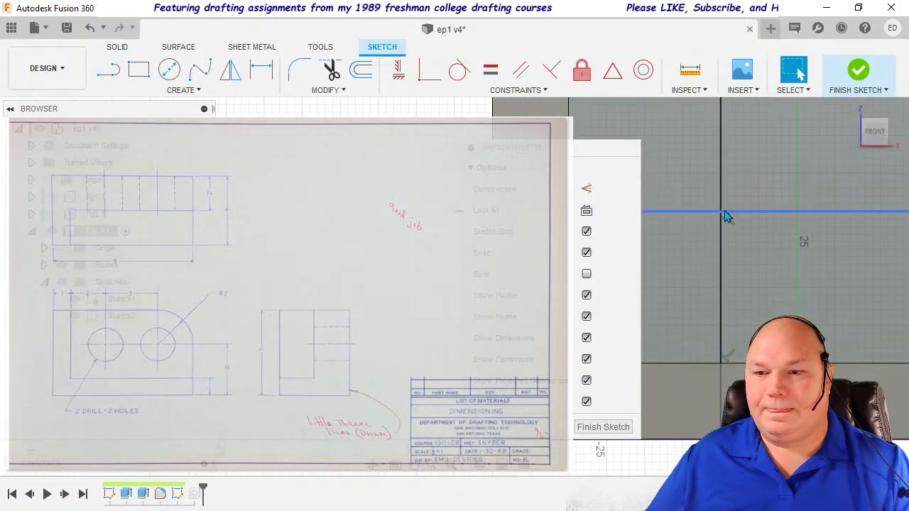
scroll(724, 211, "down", 2)
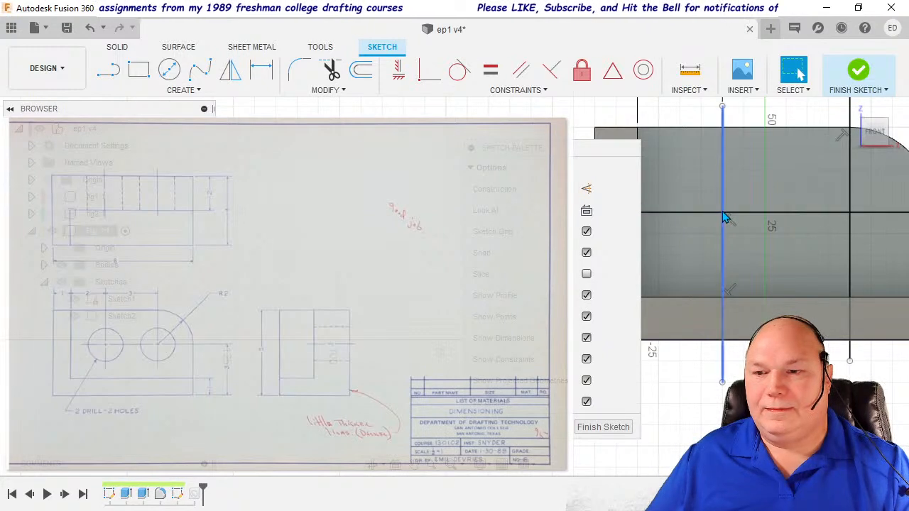
left_click(722, 215)
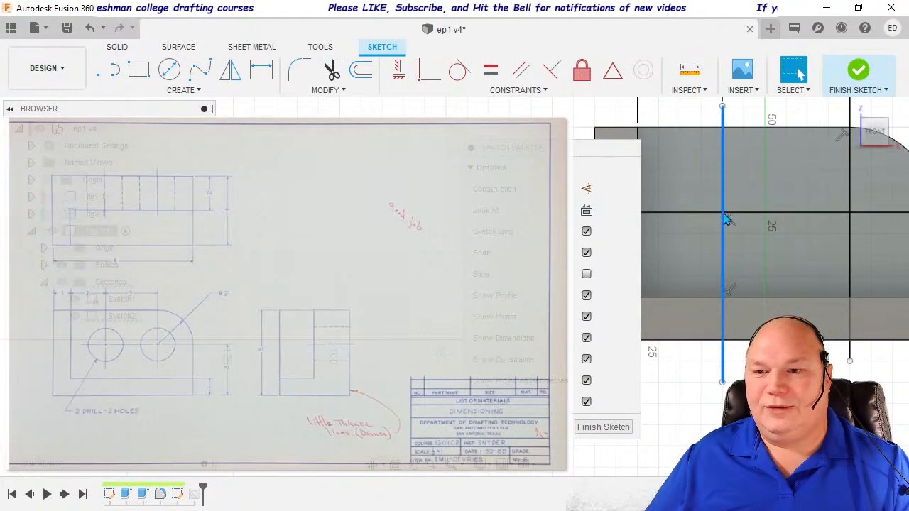
right_click(725, 217)
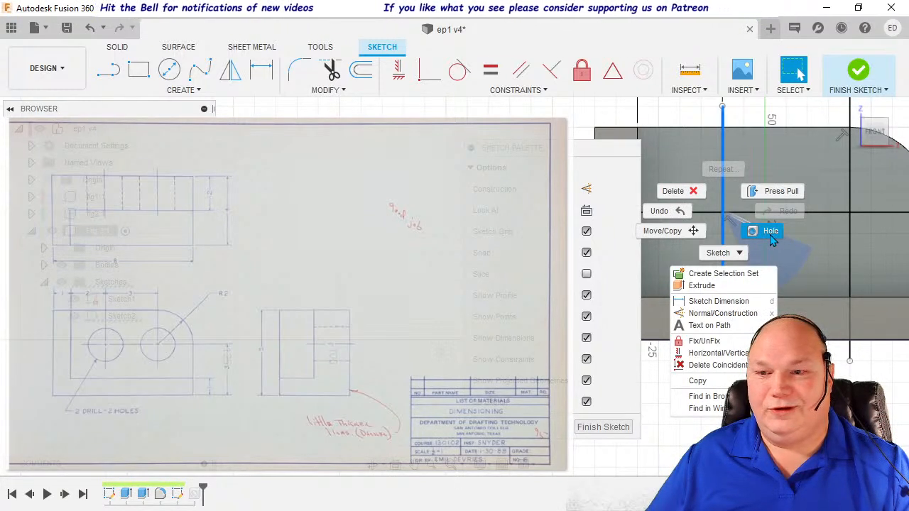
left_click(832, 244)
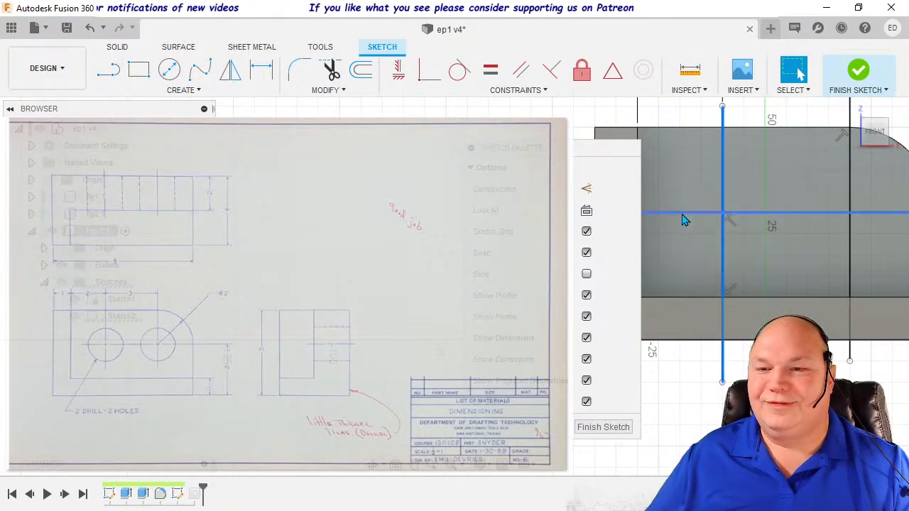
scroll(729, 222, "down", 2)
scroll(729, 224, "down", 3)
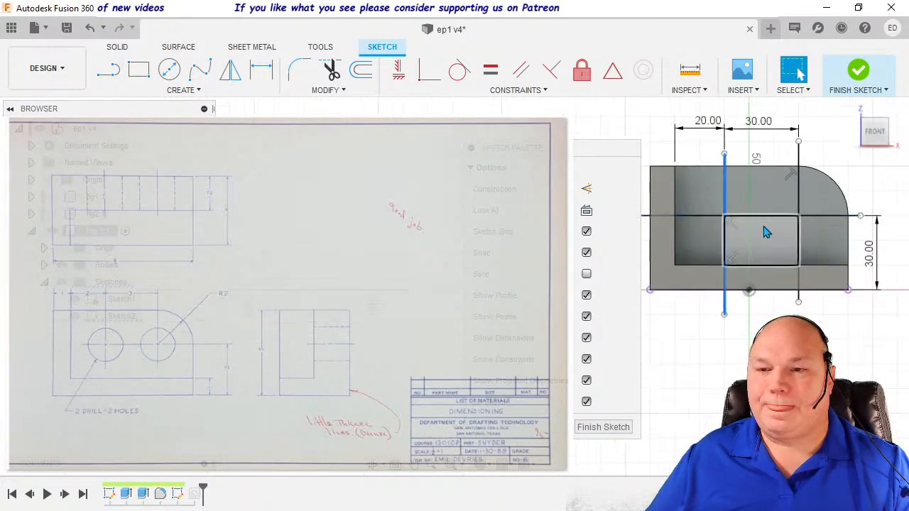
middle_click_drag(871, 198, 851, 209, "shift")
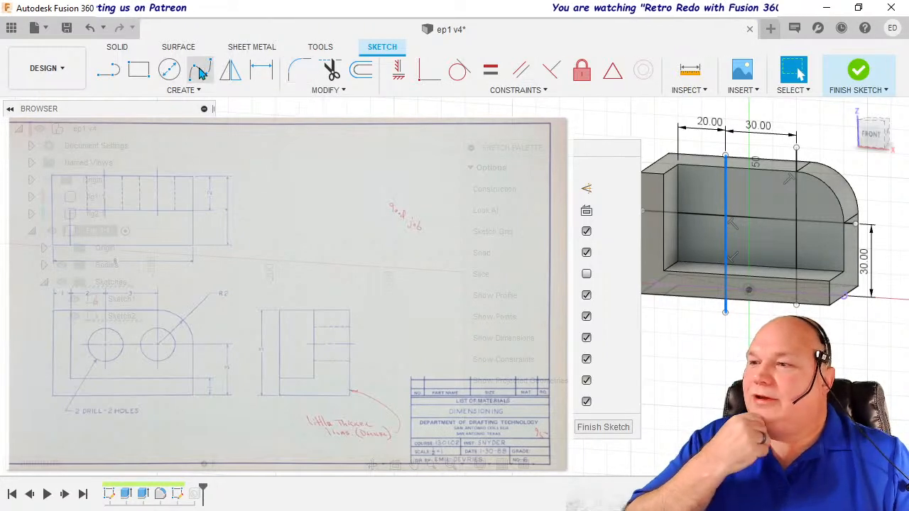
left_click(190, 93)
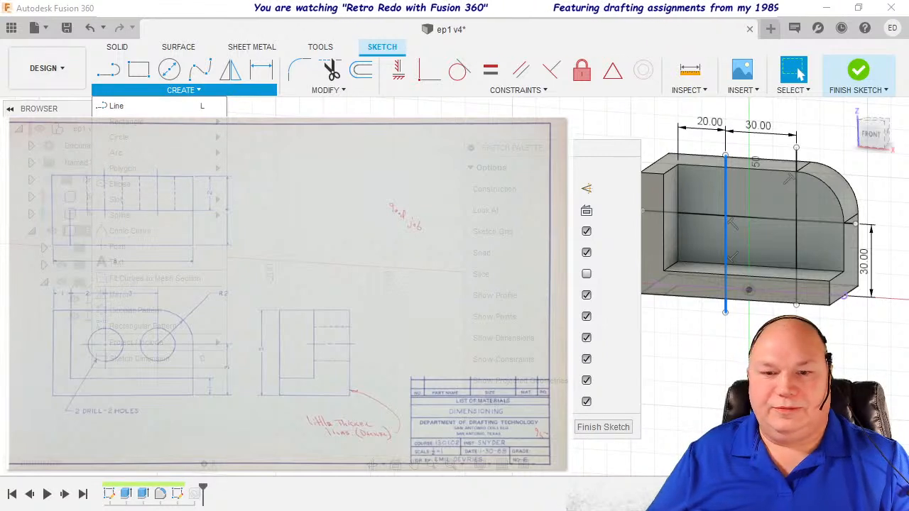
left_click(200, 356)
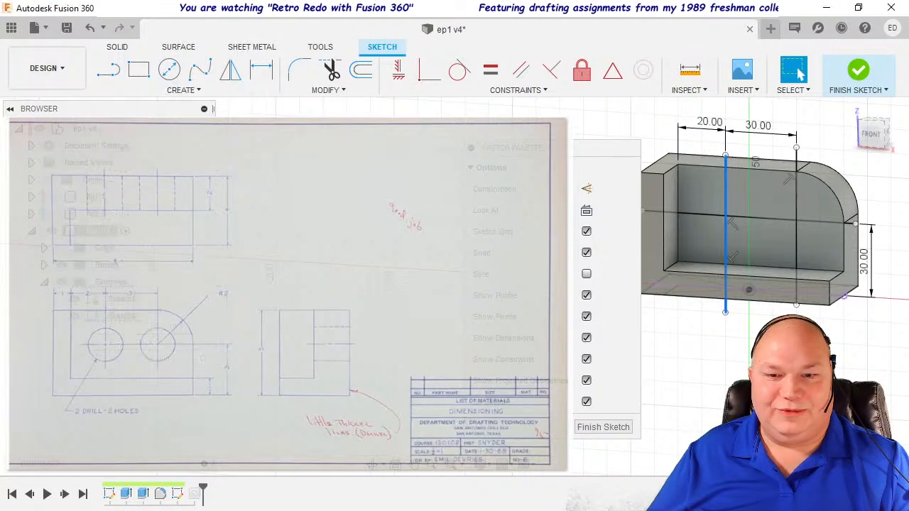
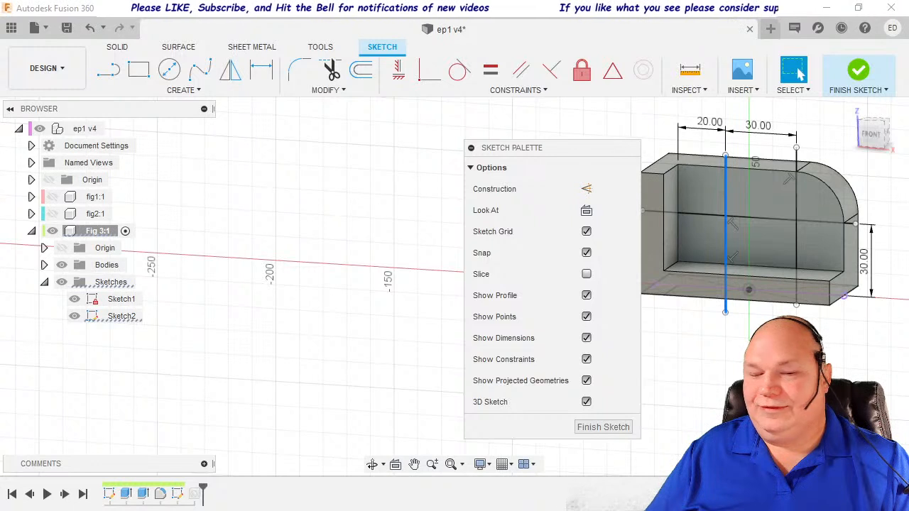
left_click(176, 497)
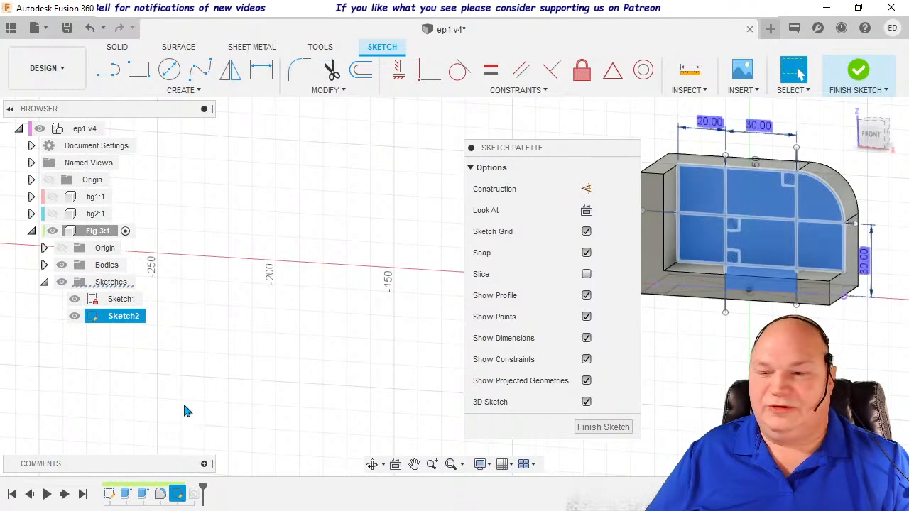
Try to add sketch points where the horizontal centre line crosses the two vertical lines on the back wall.
left_click(884, 141)
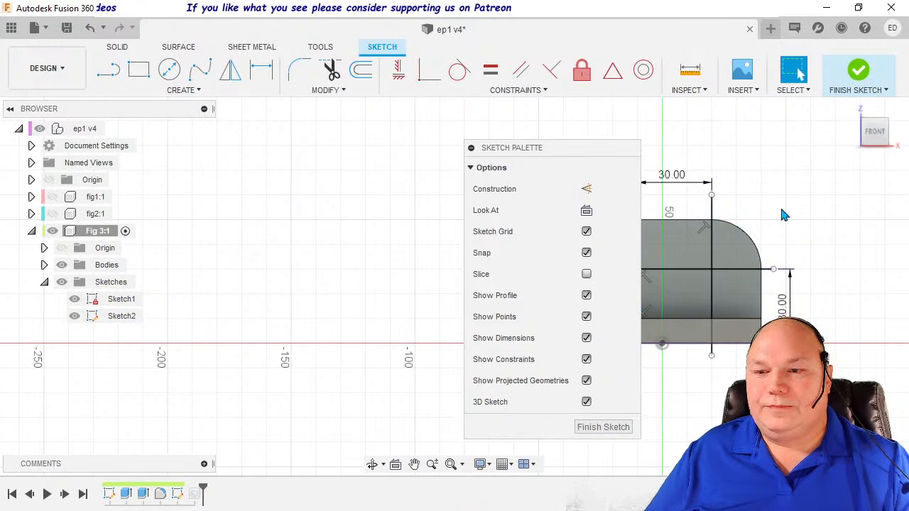
mouse_move(783, 198)
middle_mouse_down()
mouse_move(799, 179)
mouse_move(870, 180)
middle_mouse_up()
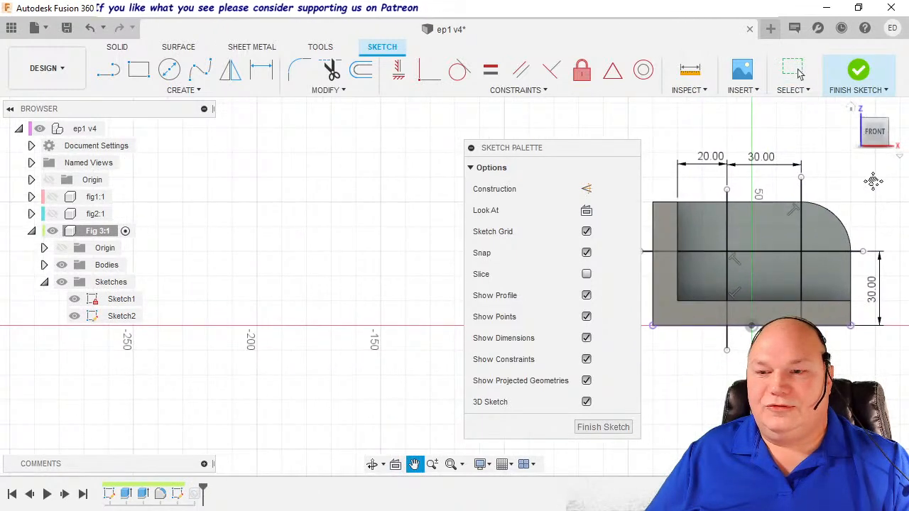
left_click(800, 251)
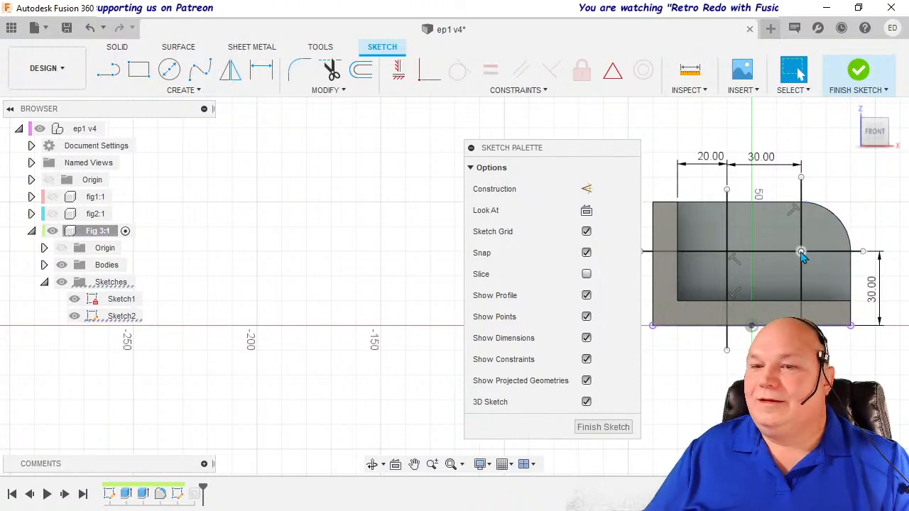
left_click(154, 91)
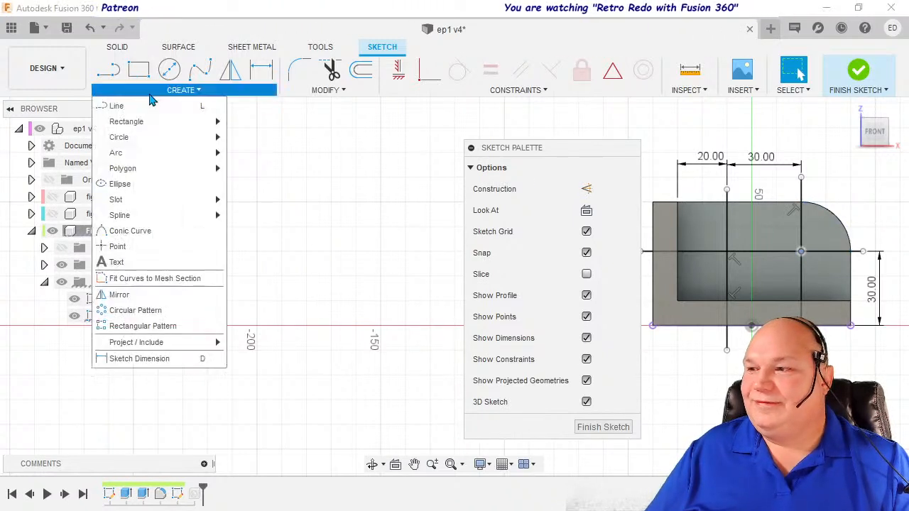
left_click(122, 254)
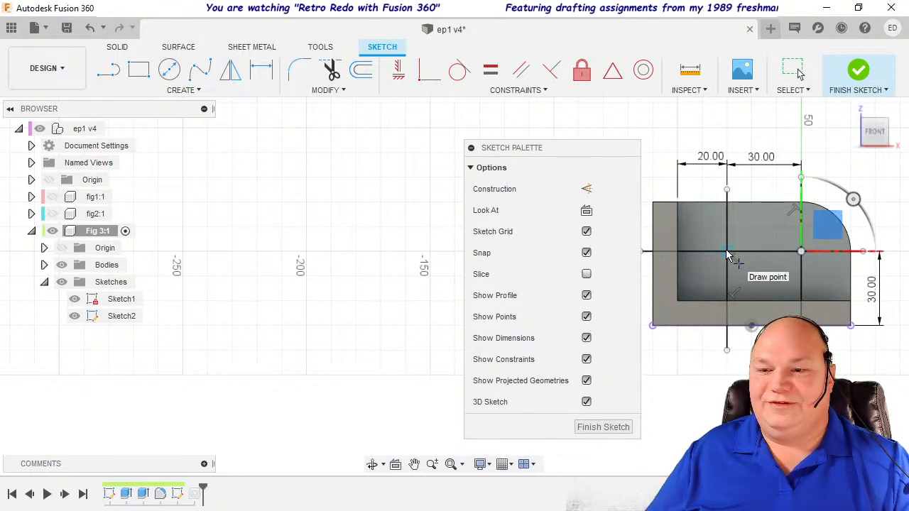
scroll(726, 249, "up", 5)
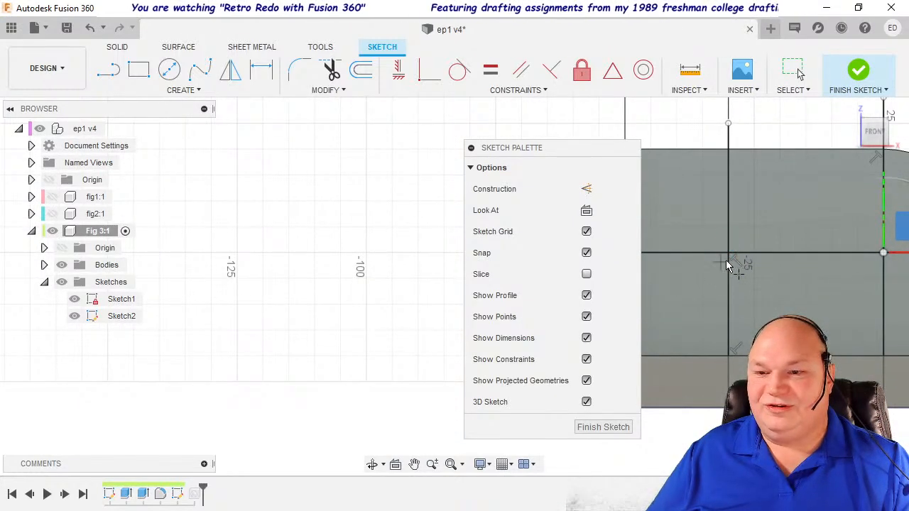
scroll(727, 263, "up", 3)
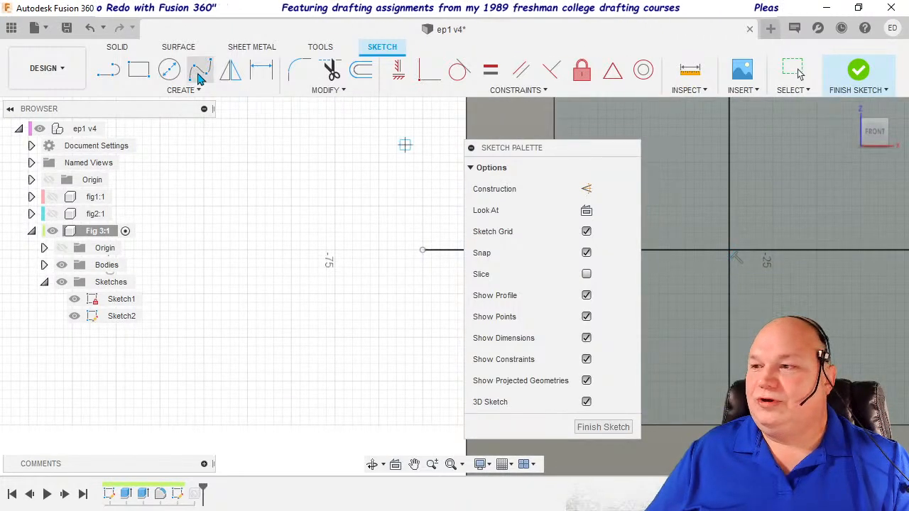
Draw a 20 mm diameter circle centred where the horizontal line crosses the vertical line nearer the side wall, and finish the sketch.
left_click(174, 75)
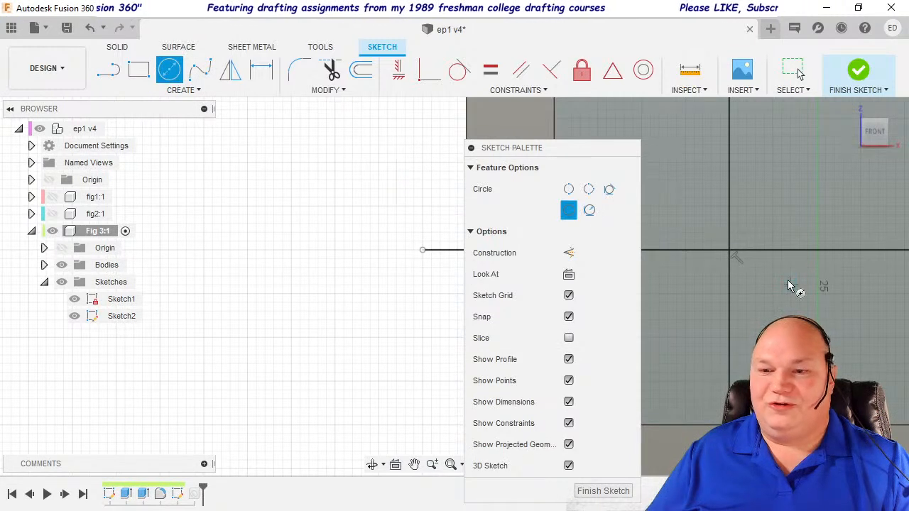
left_click(729, 250)
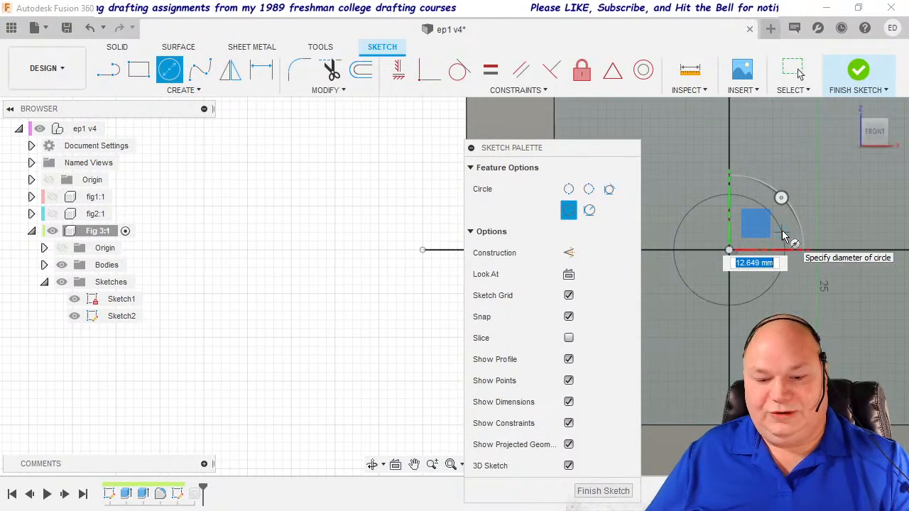
type("20")
key("Return")
key("Escape")
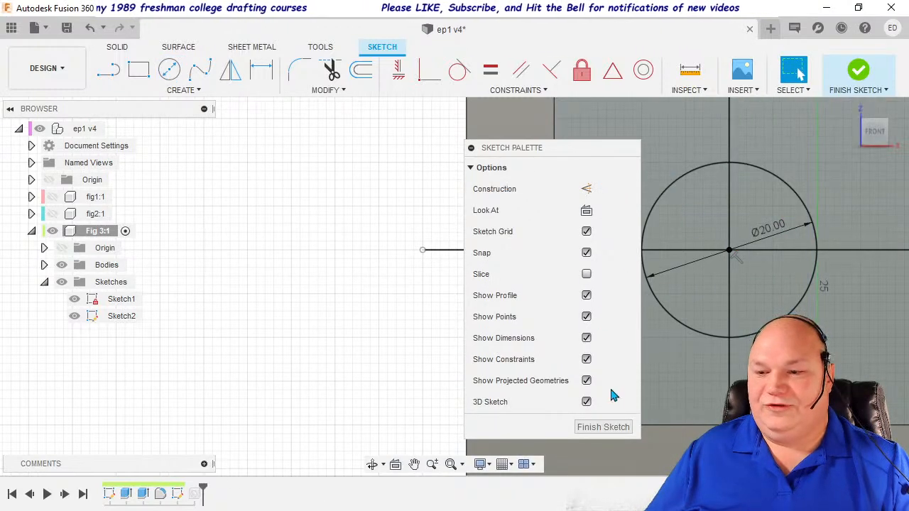
left_click(602, 427)
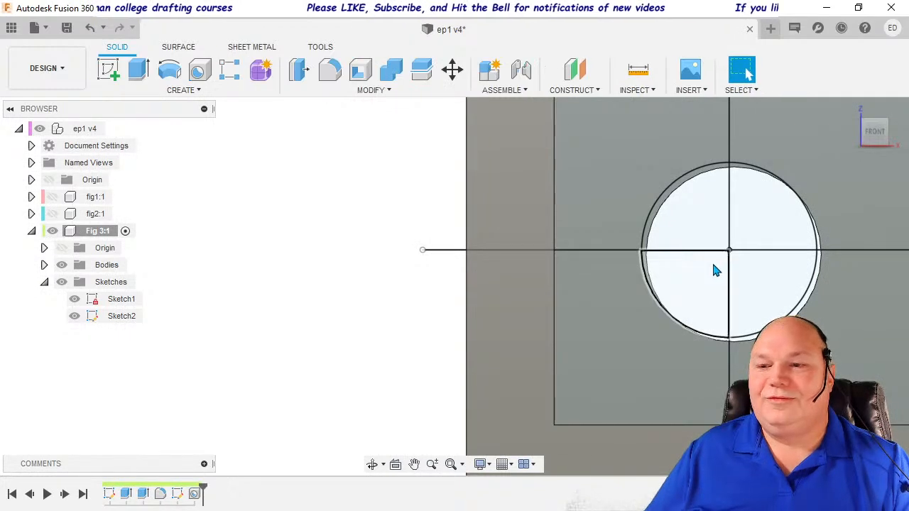
Edit the hole feature to reposition the hole on the back wall at the horizontal line's crossing with the vertical line farther from the side wall.
scroll(715, 268, "down", 5)
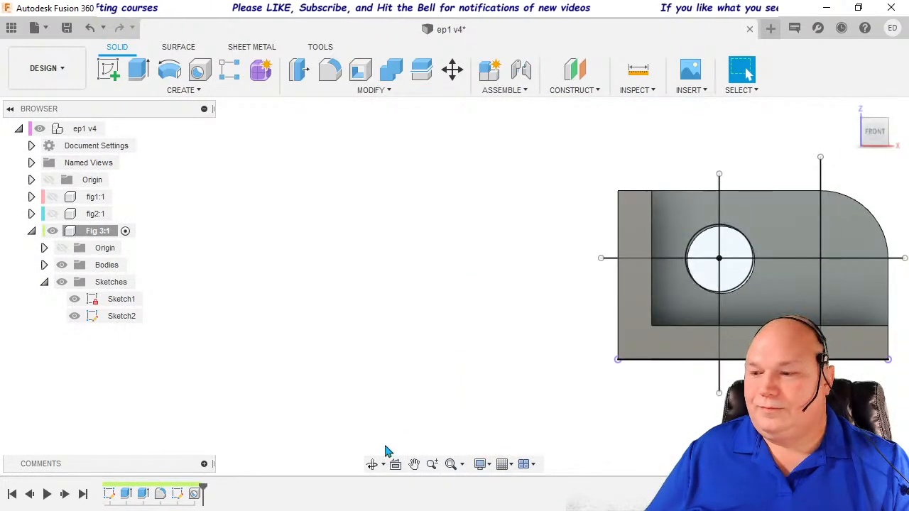
double_click(196, 494)
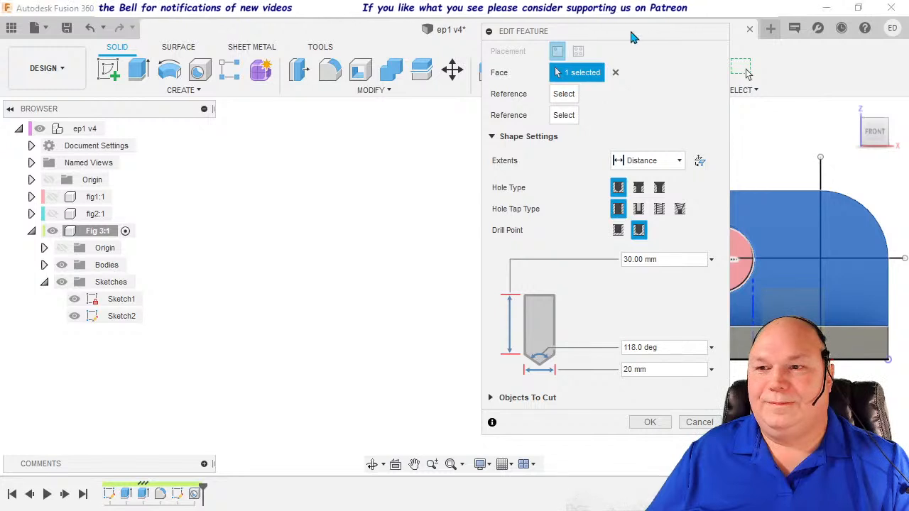
left_click_drag(629, 31, 368, 53)
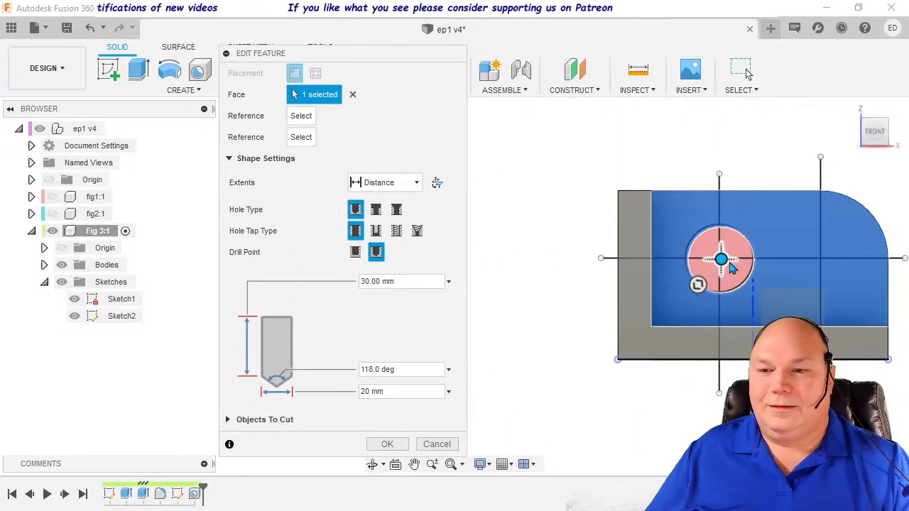
left_click_drag(721, 259, 821, 258)
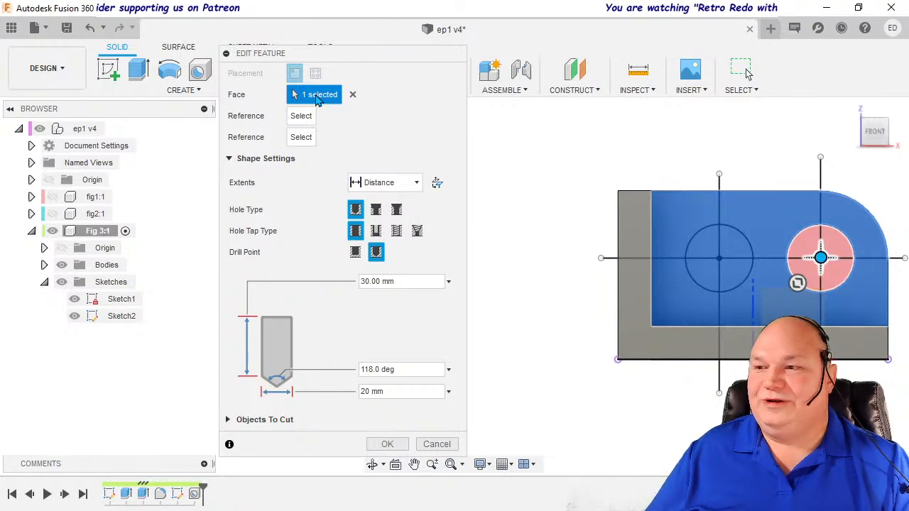
left_click(353, 95)
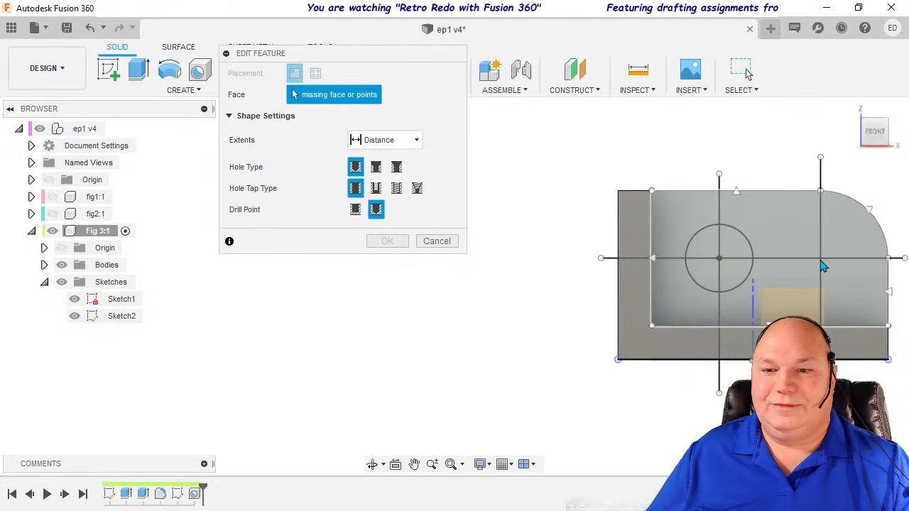
left_click(822, 264)
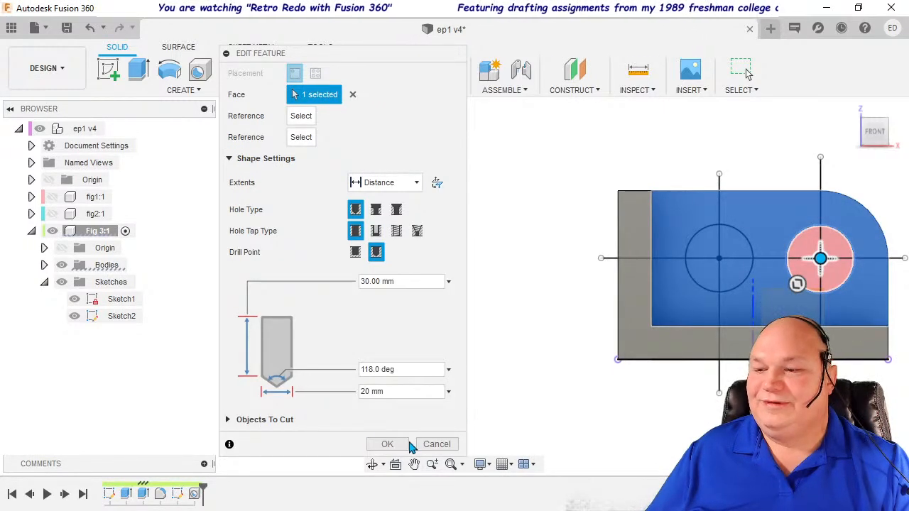
left_click(388, 444)
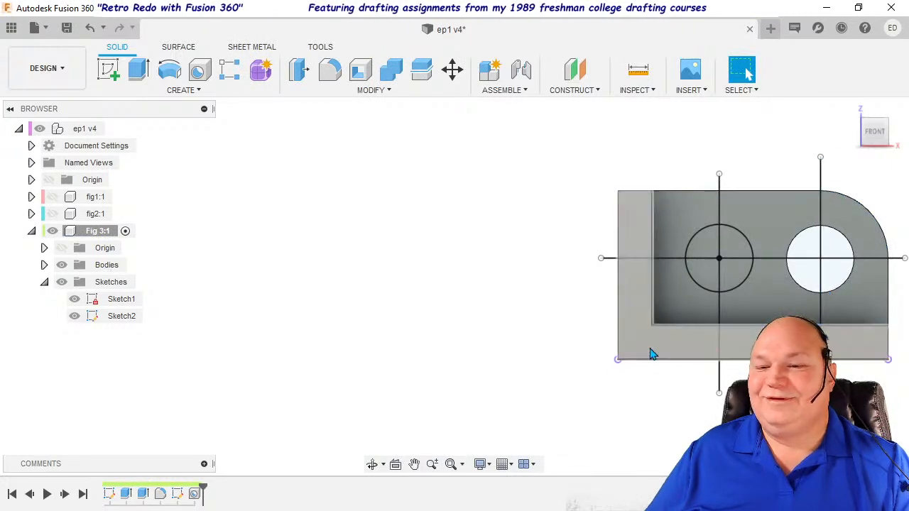
Reopen the centre-line sketch, convert the horizontal line and the vertical line through the 20 mm circle to construction lines, and finish the sketch.
middle_click_drag(615, 408, 587, 430, "shift")
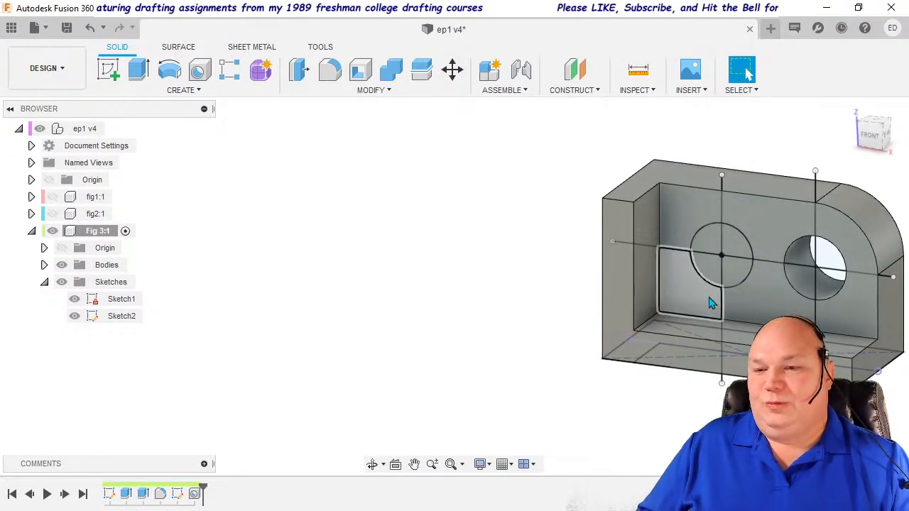
left_click(736, 270)
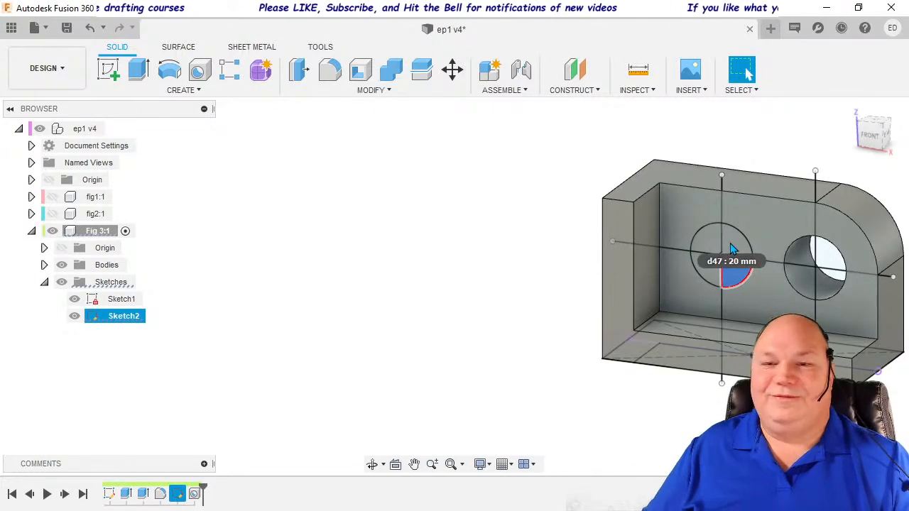
double_click(177, 495)
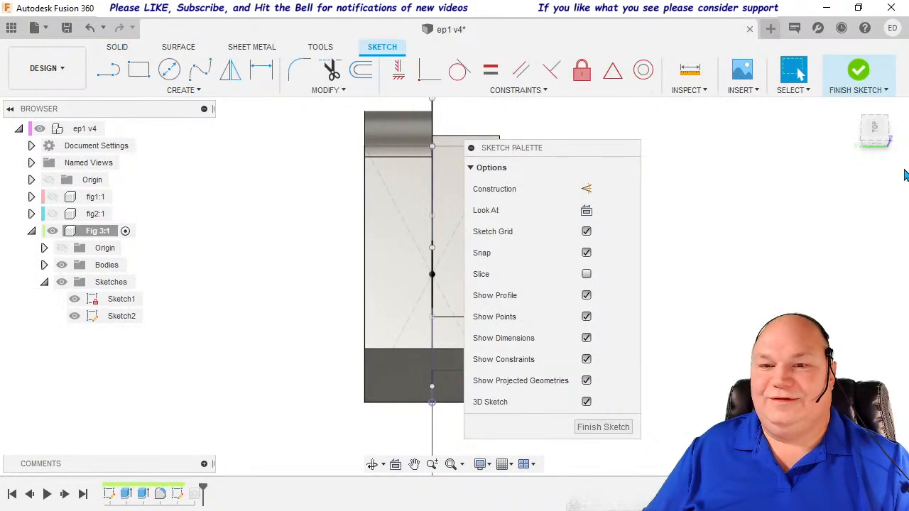
left_click(868, 139)
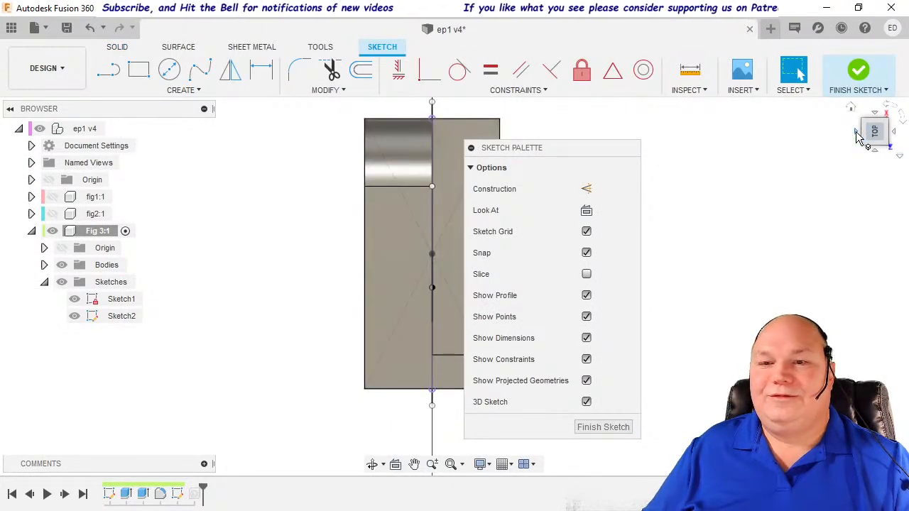
left_click(861, 136)
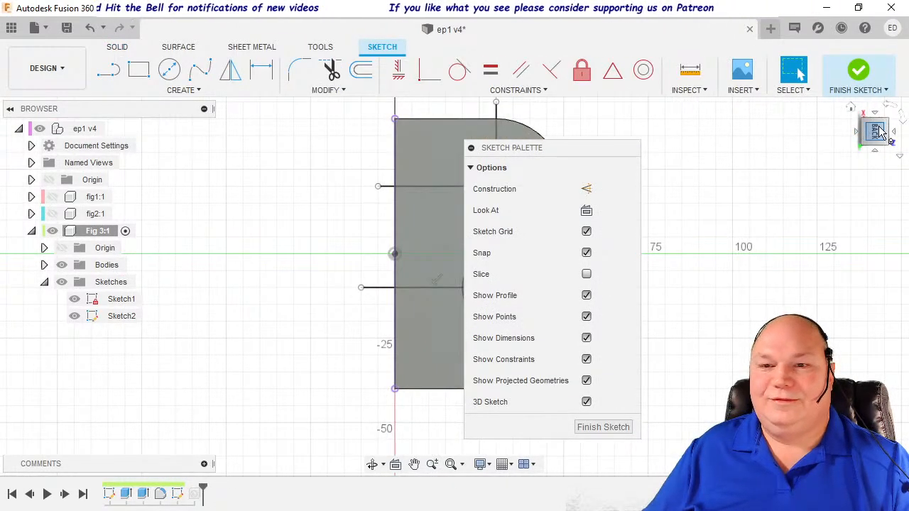
left_click(890, 127)
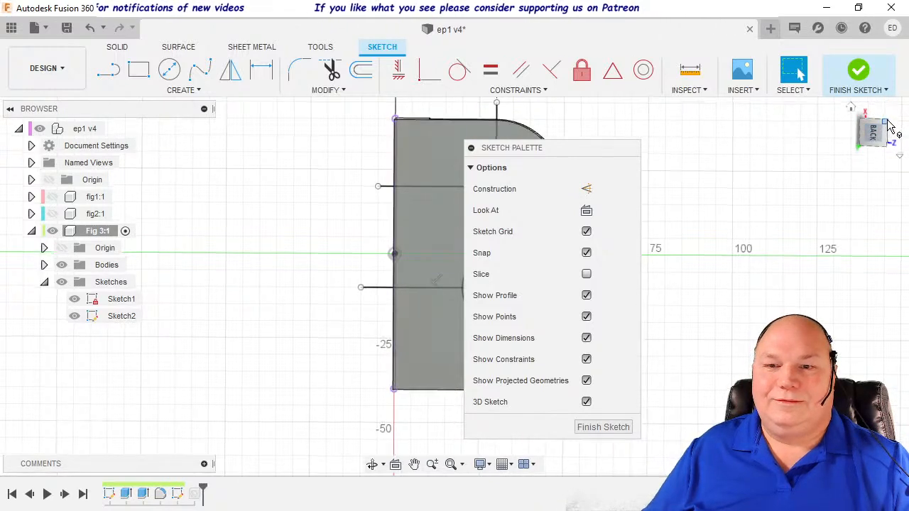
left_click(880, 124)
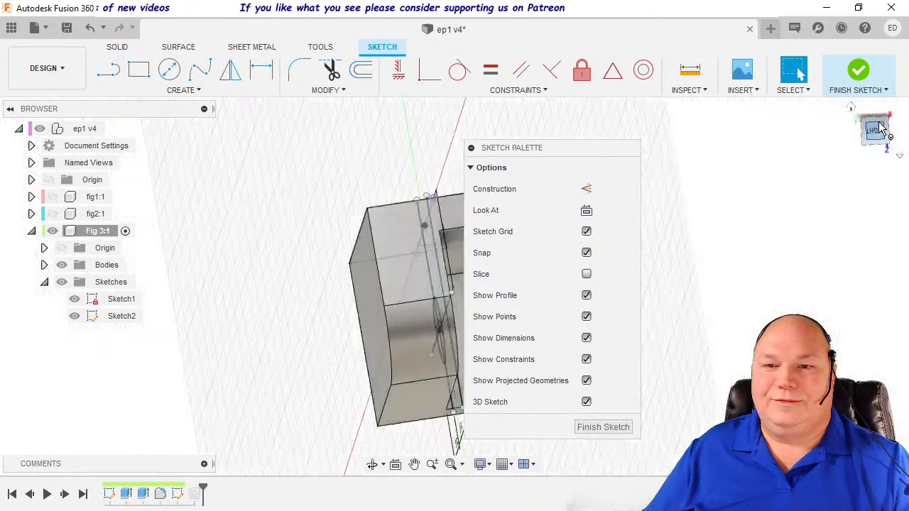
left_click(902, 122)
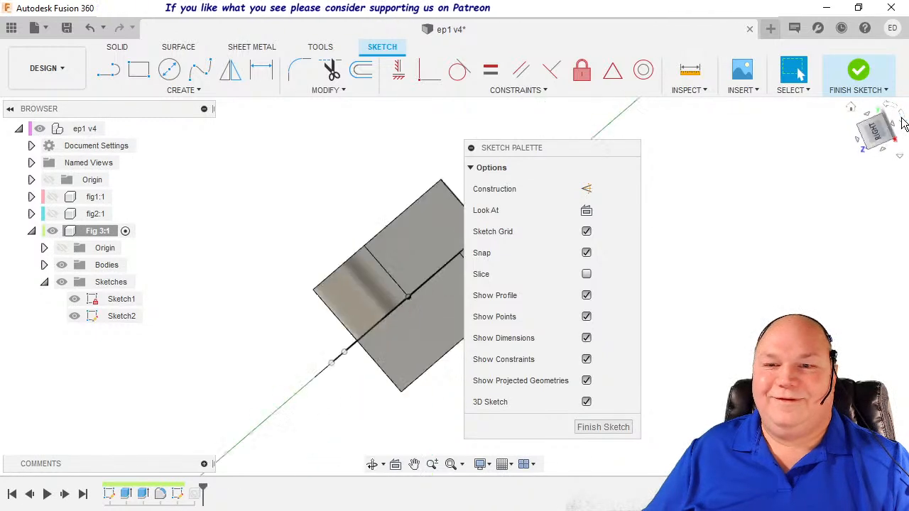
left_click(901, 122)
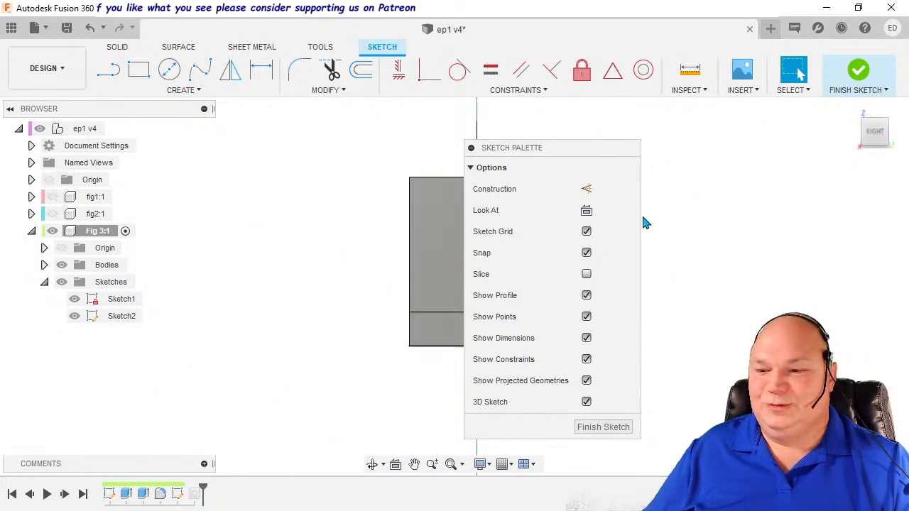
left_click_drag(547, 156, 295, 151)
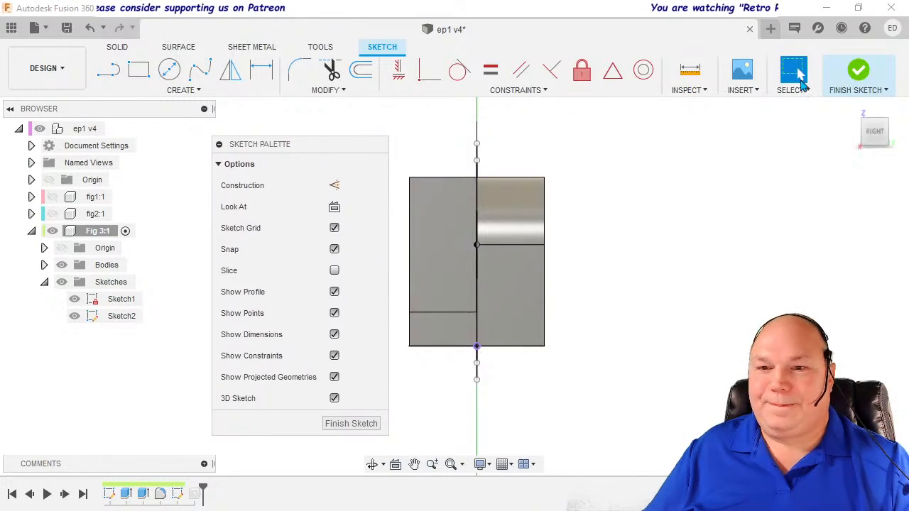
left_click(859, 138)
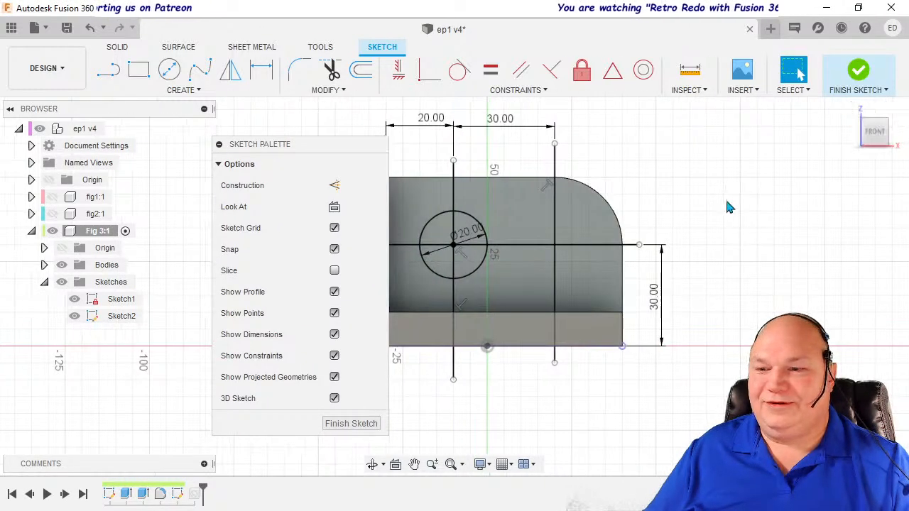
middle_click_drag(701, 200, 807, 203)
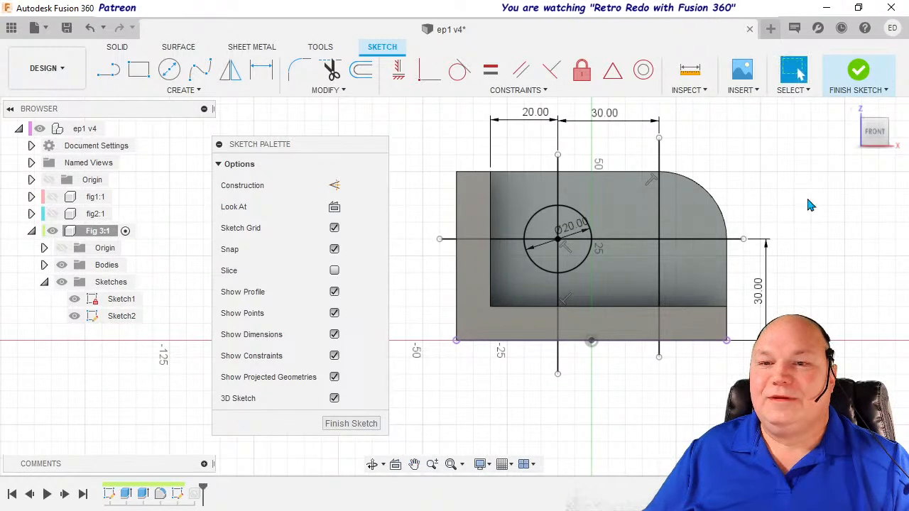
right_click(875, 137)
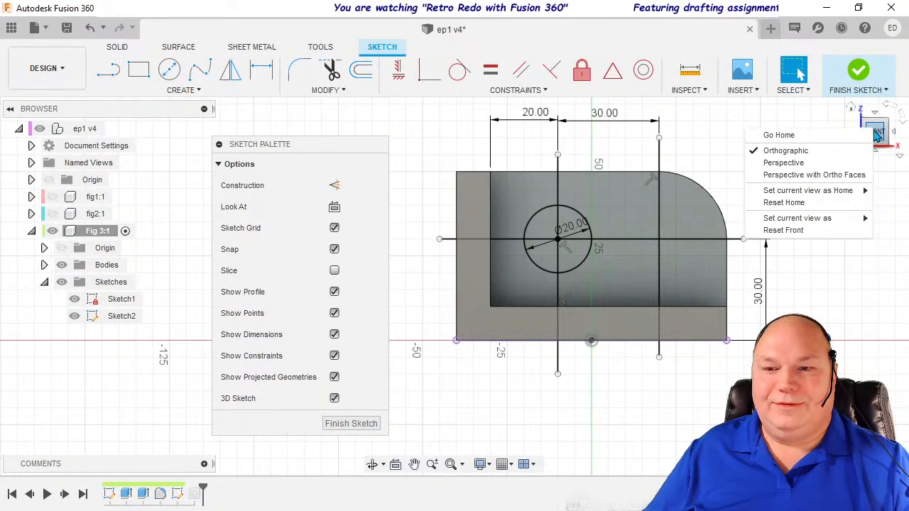
left_click(779, 135)
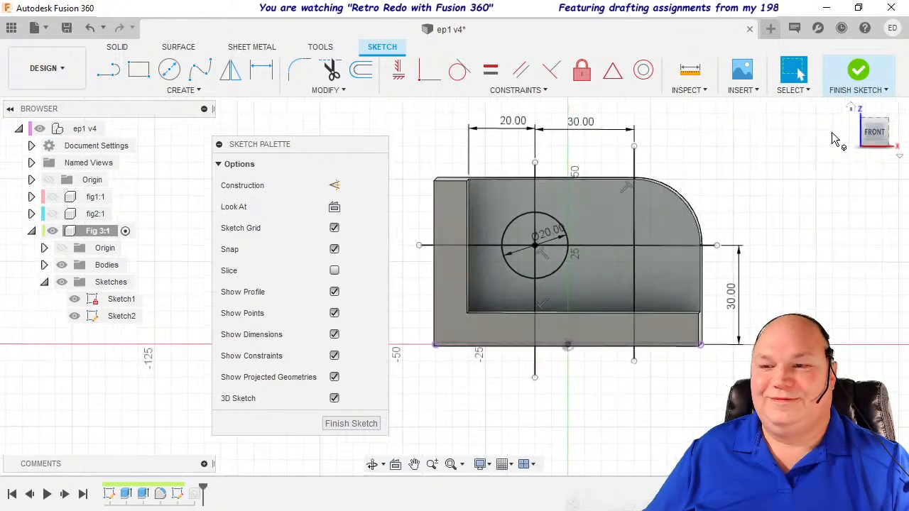
mouse_move(670, 252)
middle_mouse_down()
mouse_move(675, 259)
mouse_move(755, 202)
middle_mouse_up()
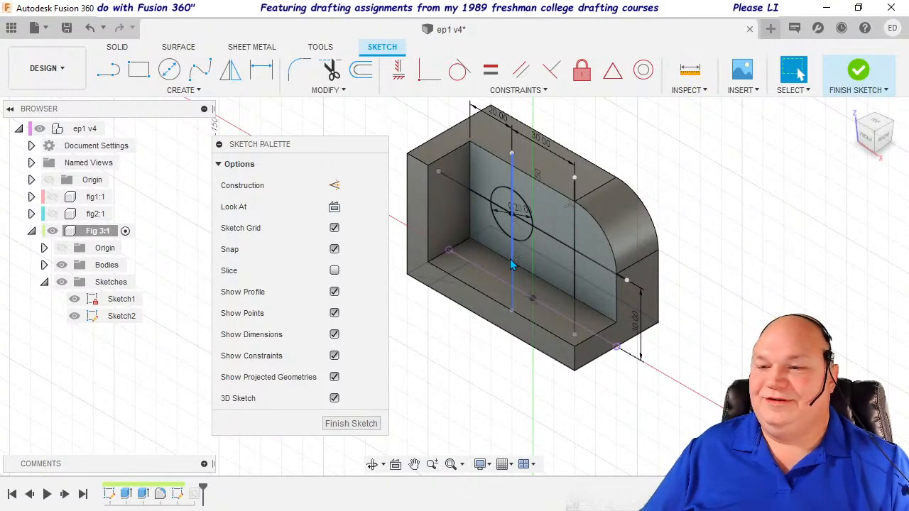
left_click(533, 231)
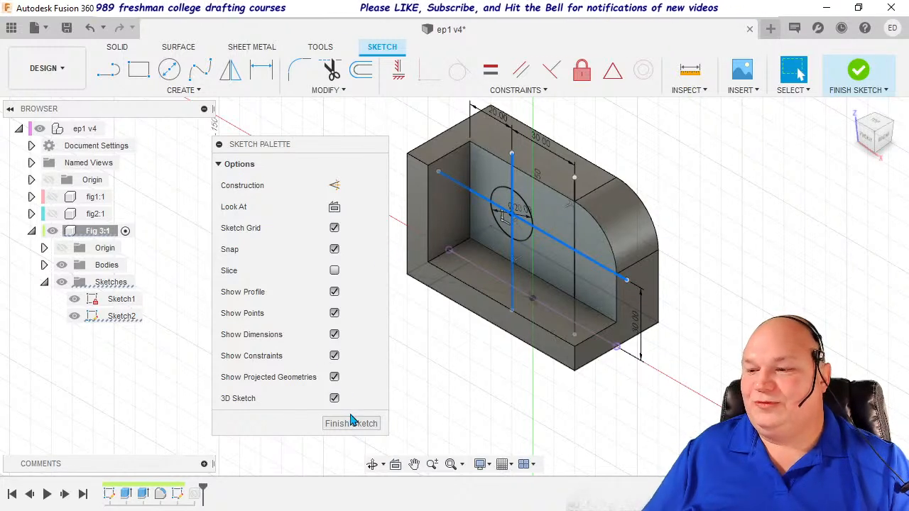
left_click(335, 187)
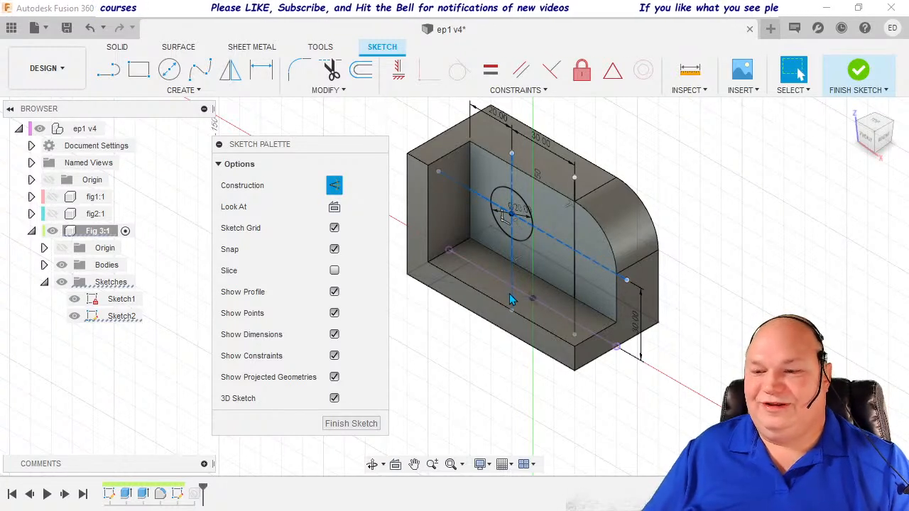
left_click(350, 423)
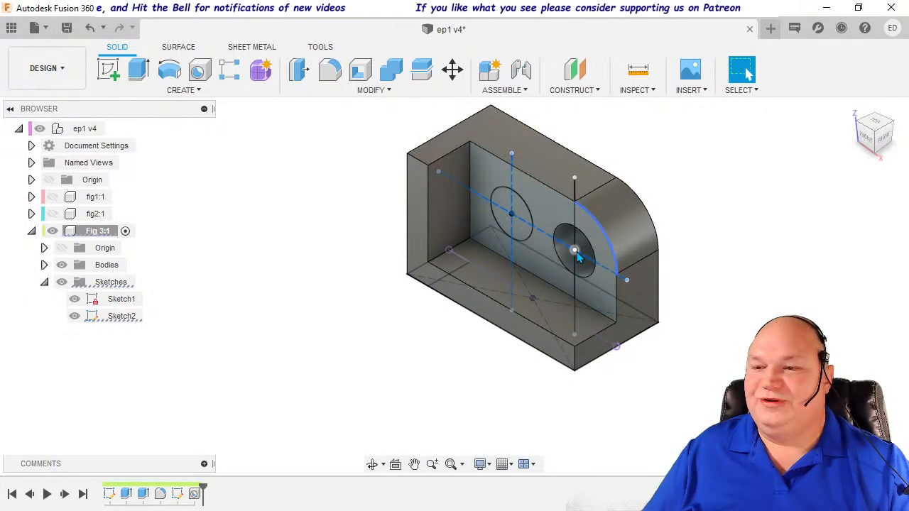
Extrude the 20 mm circle as a Cut through the back wall with the extent set to All.
left_click(524, 232)
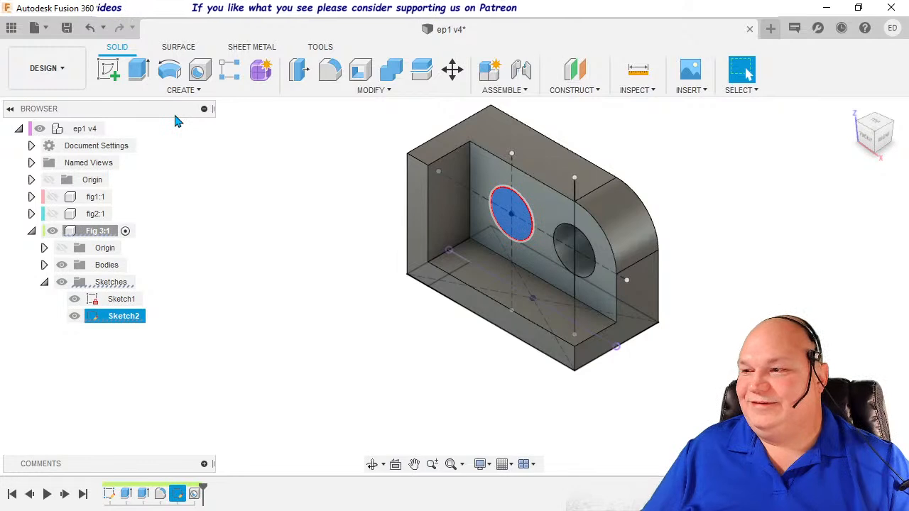
left_click(136, 73)
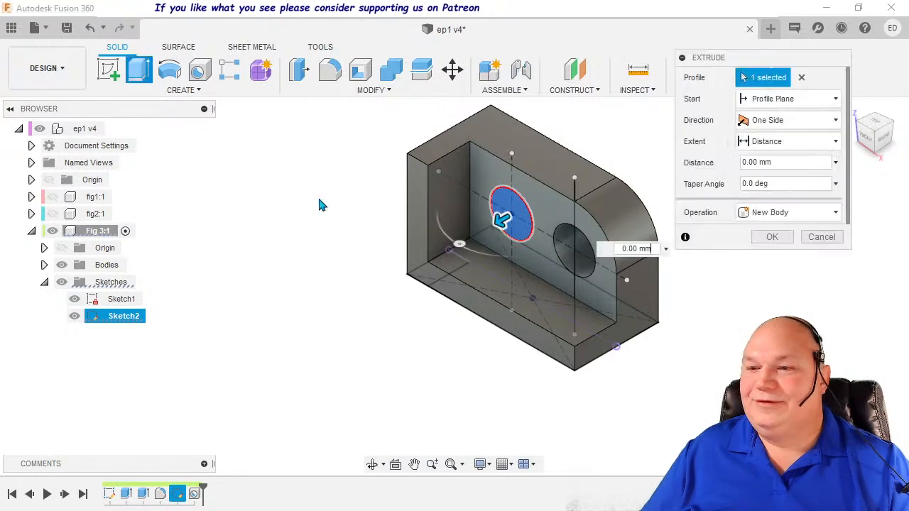
left_click(793, 213)
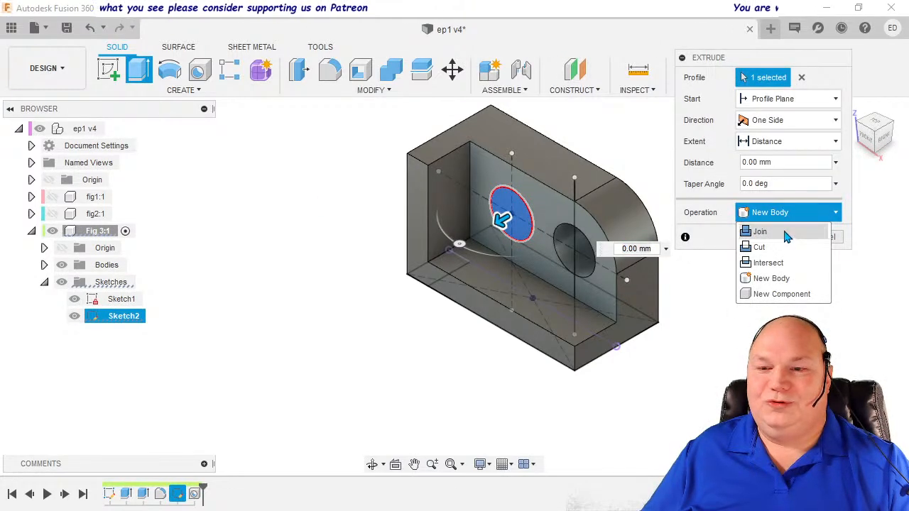
left_click(787, 247)
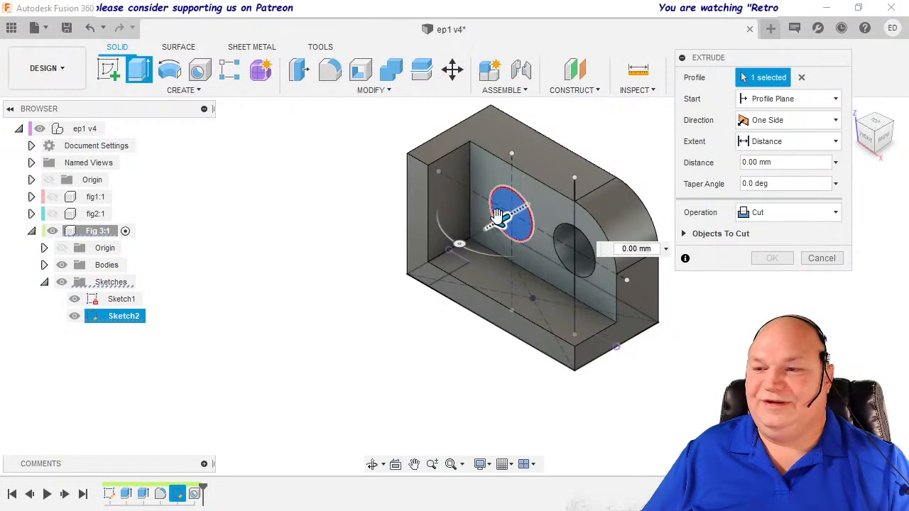
left_click_drag(503, 220, 635, 184)
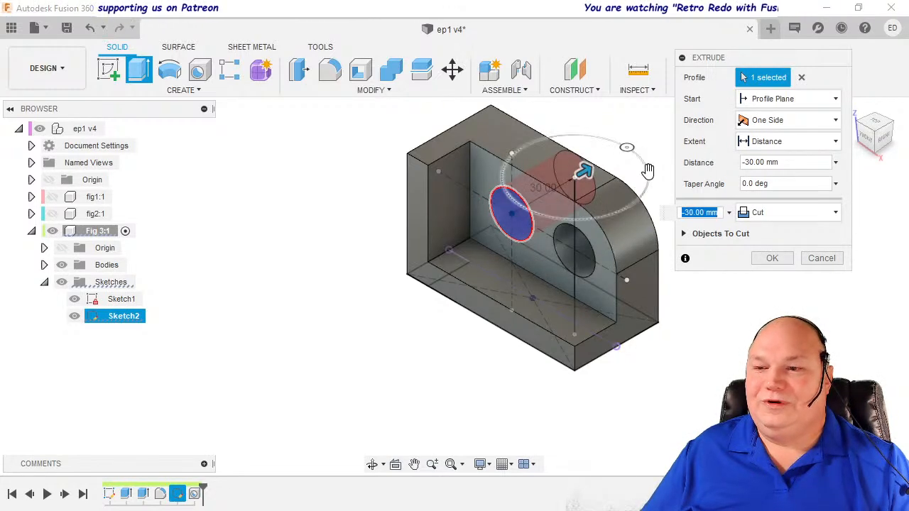
middle_click_drag(630, 172, 551, 177, "shift")
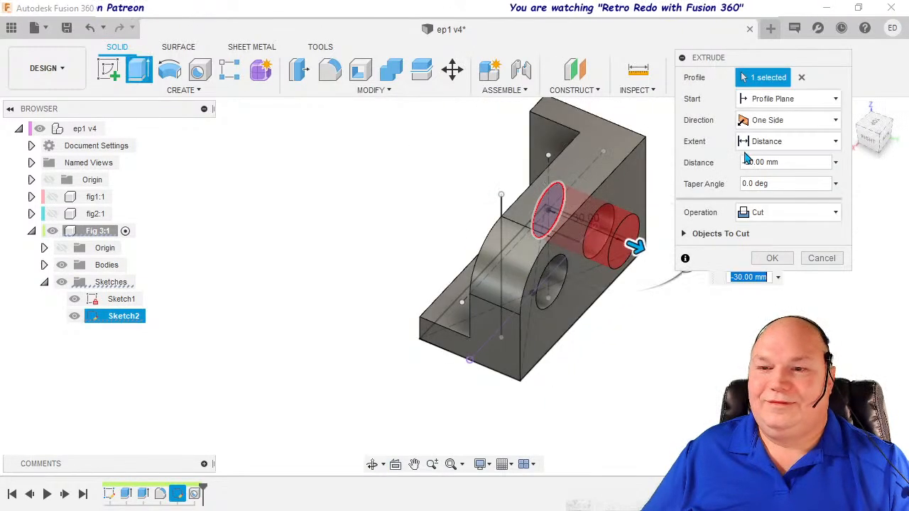
left_click(801, 142)
left_click(773, 176)
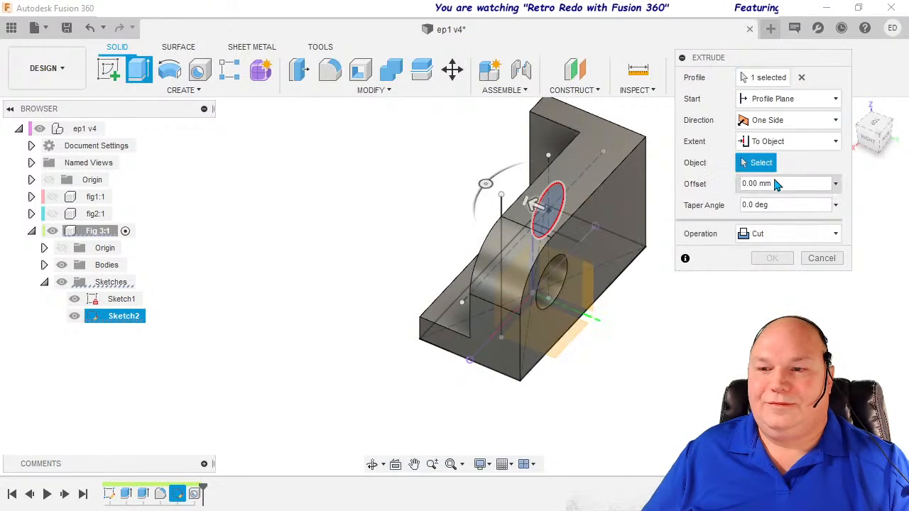
left_click(754, 145)
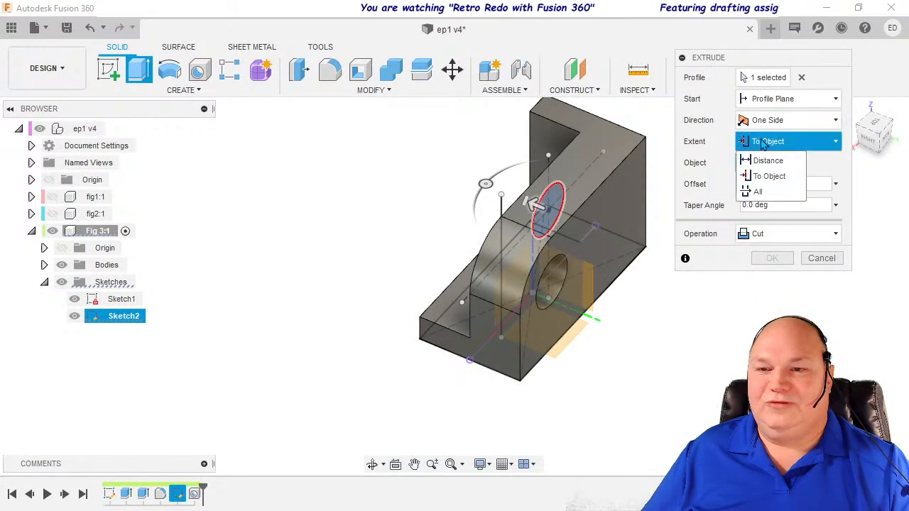
left_click(760, 191)
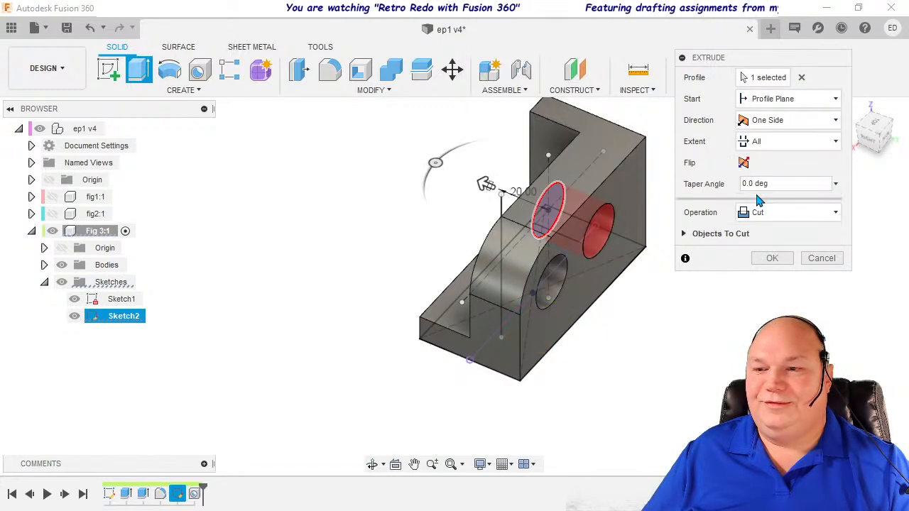
left_click(767, 258)
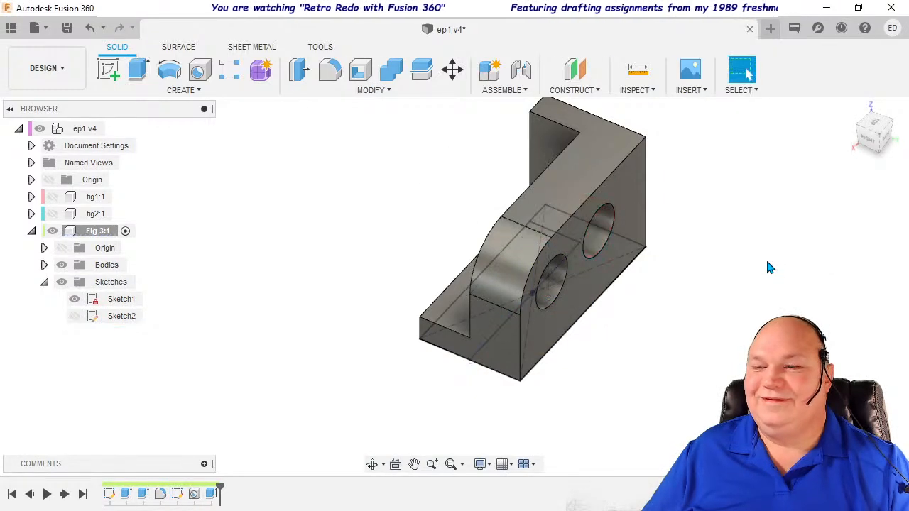
Examine the Fig 3 part and its two through holes, and compare its front view with the original dimensioned drawing.
middle_click_drag(725, 295, 848, 266, "shift")
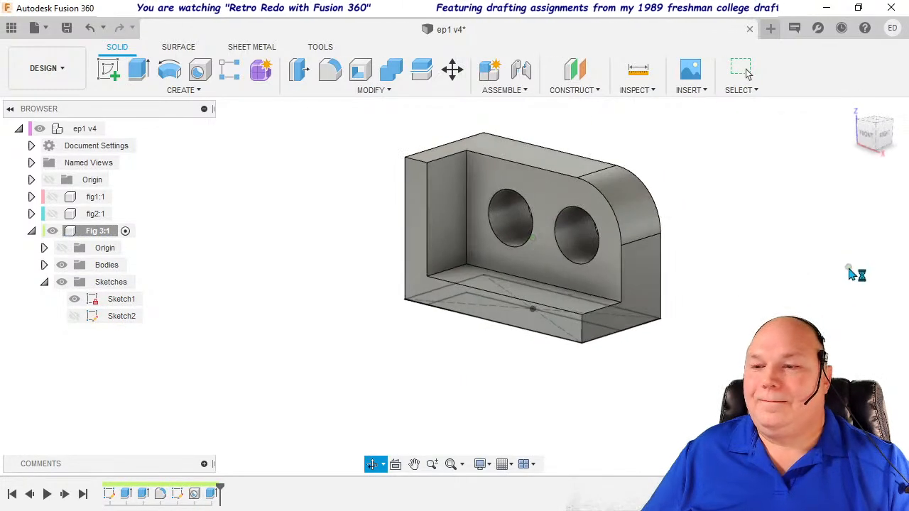
scroll(838, 282, "up", 4)
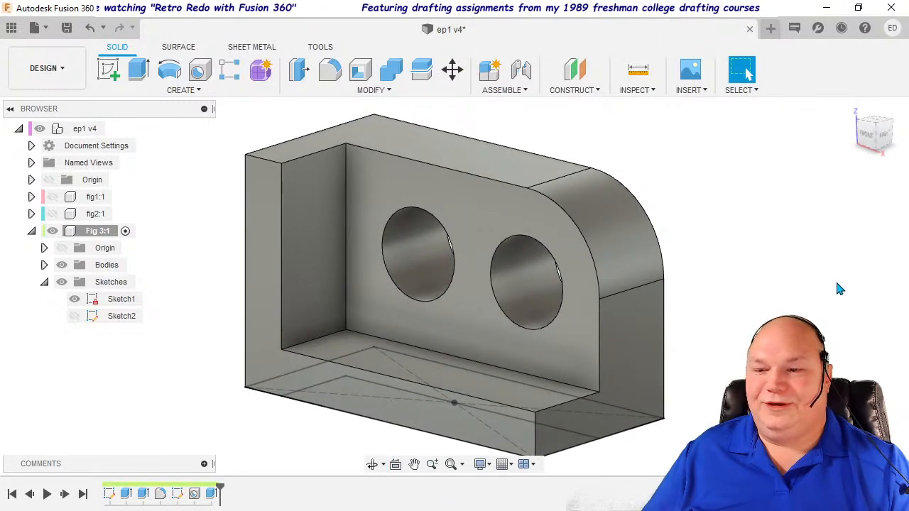
scroll(787, 245, "up", 2)
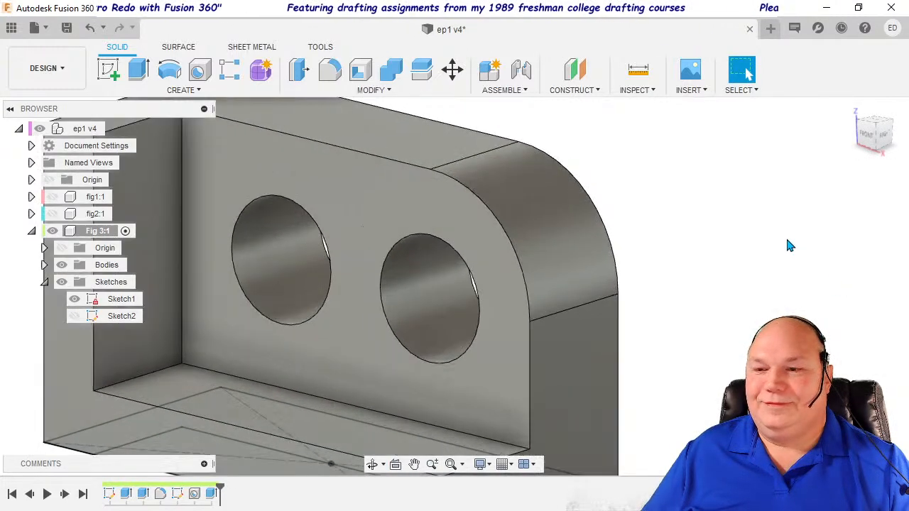
scroll(786, 245, "down", 3)
scroll(788, 246, "down", 2)
middle_click_drag(788, 246, 831, 227)
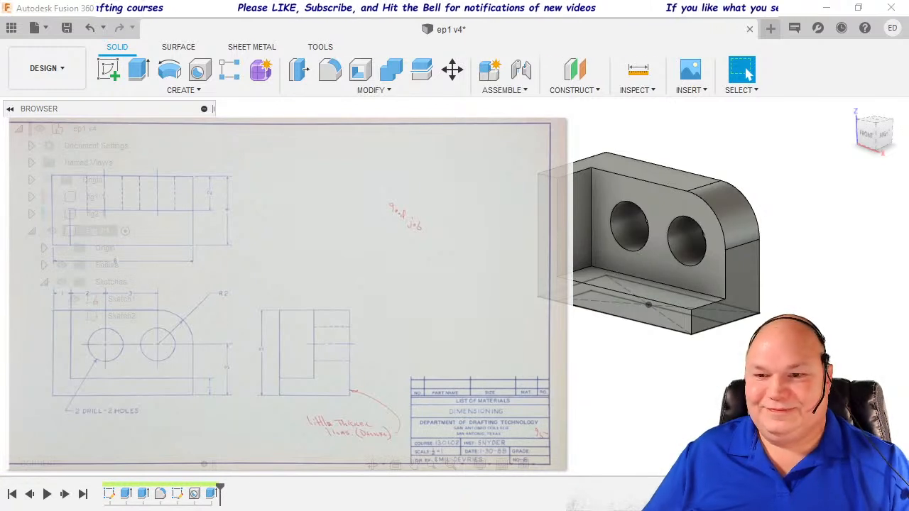
middle_click_drag(268, 245, 348, 242)
scroll(347, 245, "down", 1)
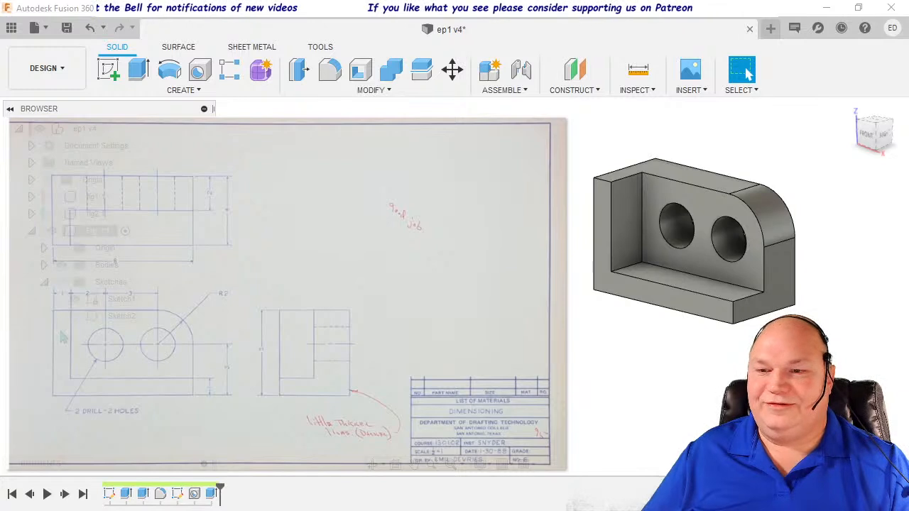
middle_click_drag(269, 243, 289, 241, "shift")
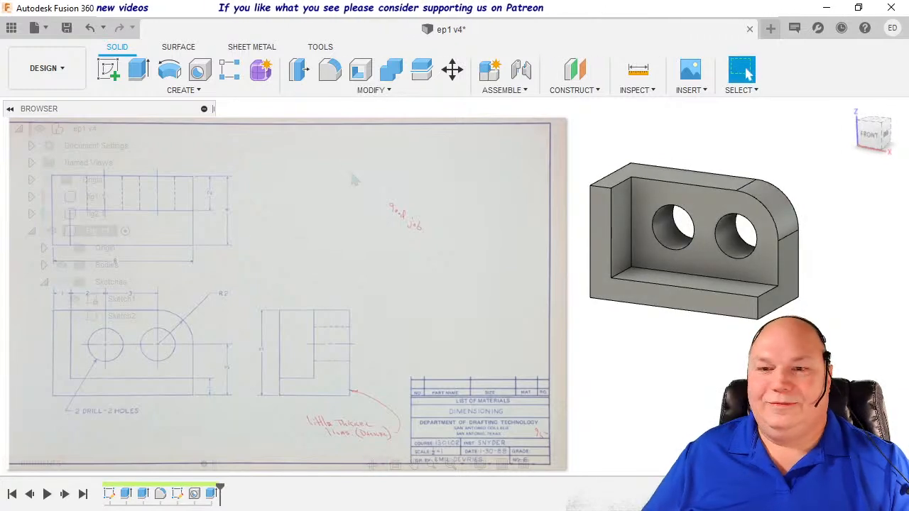
left_click(872, 141)
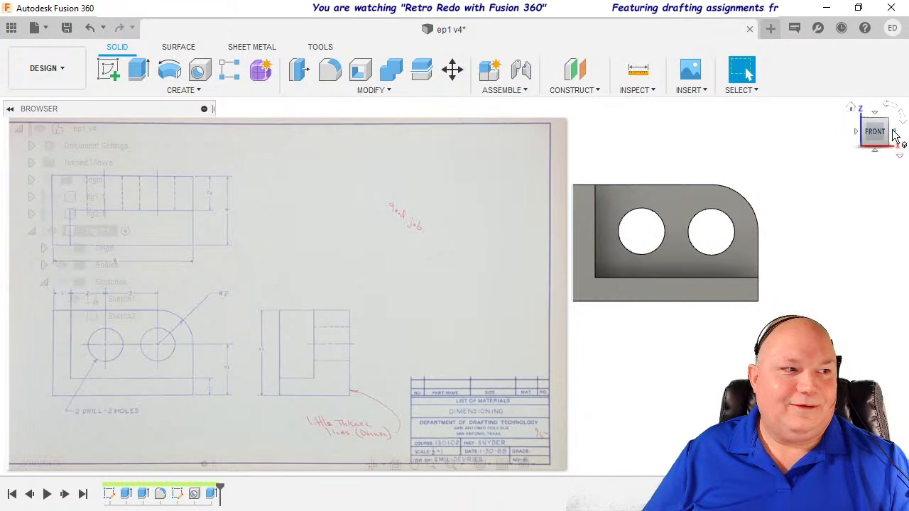
Show the Fig 3 part from the right side and set the visual style to Shaded with Hidden Edges.
left_click(894, 137)
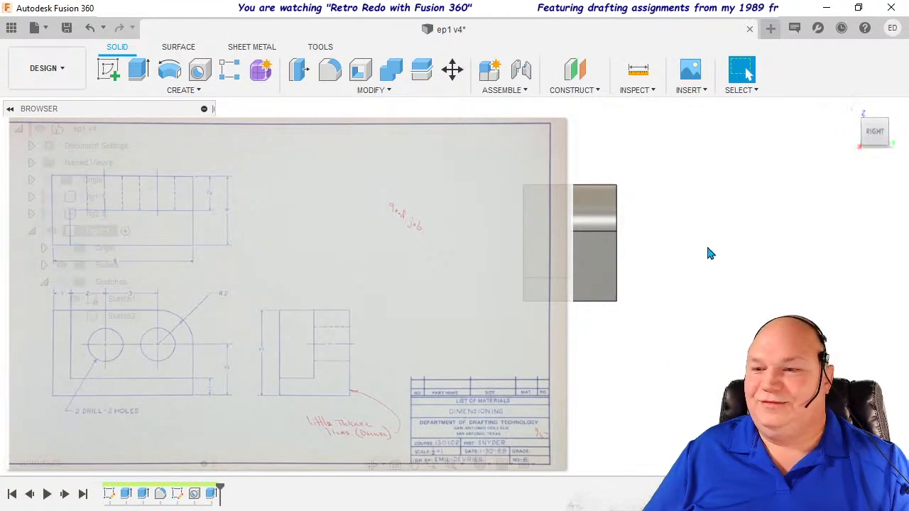
middle_click_drag(695, 248, 750, 246)
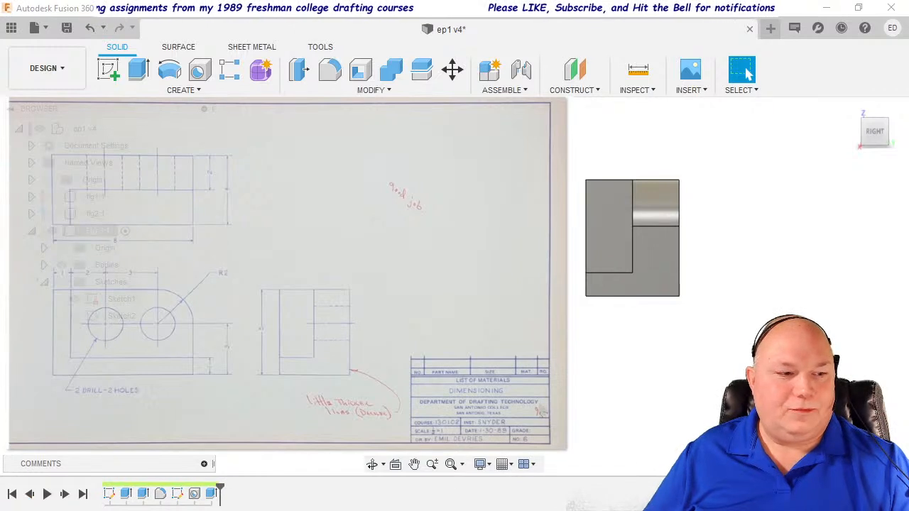
left_click(485, 467)
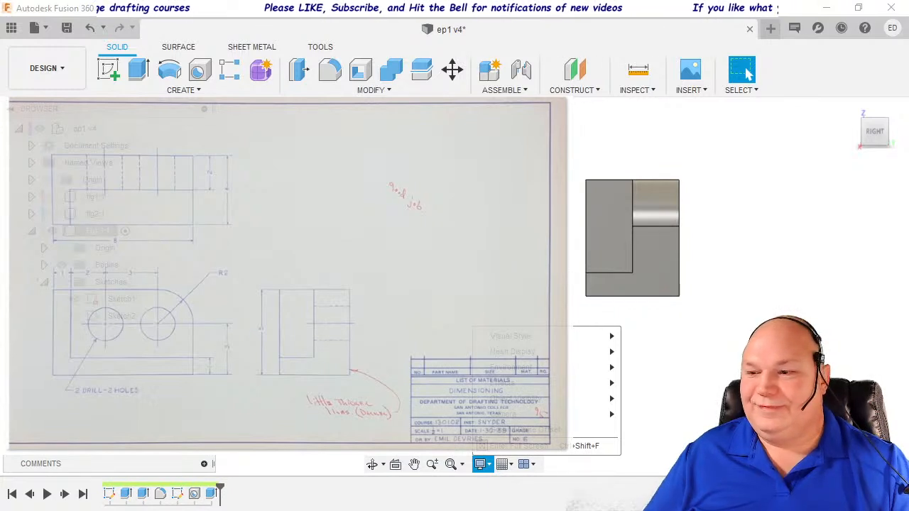
key("Escape")
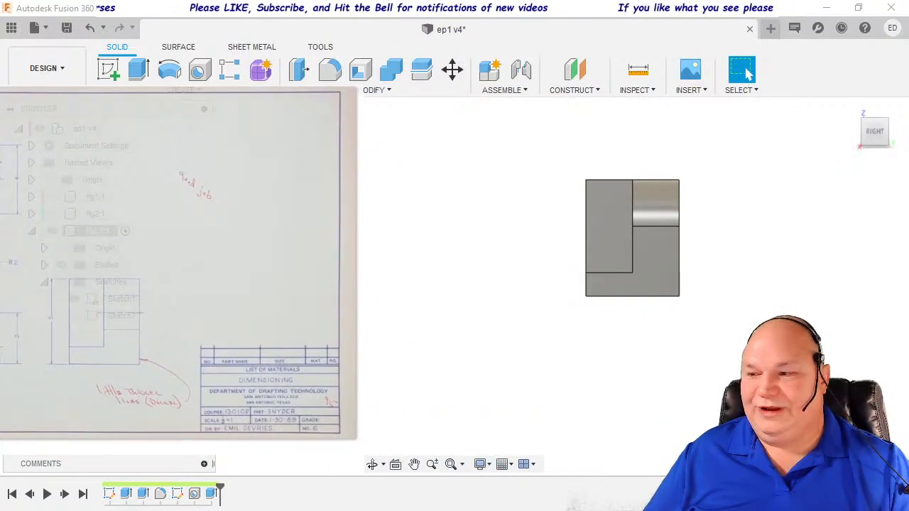
left_click(491, 467)
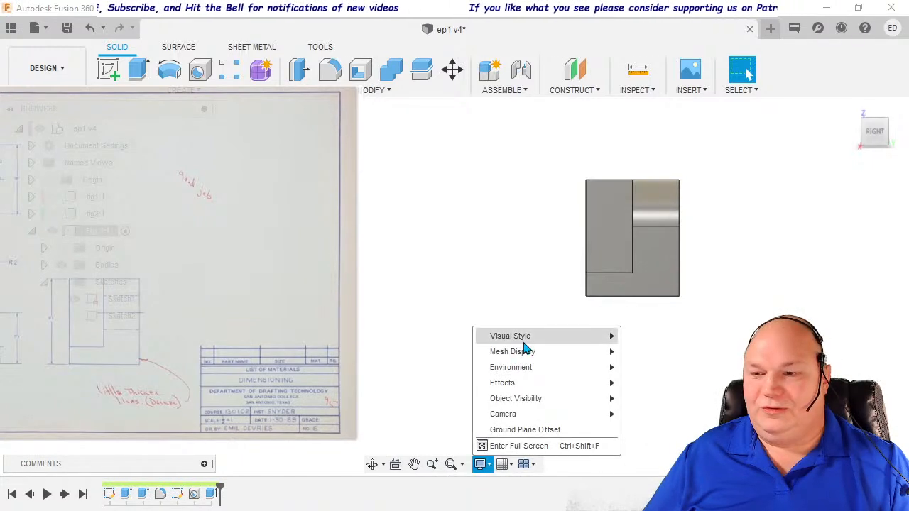
mouse_move(619, 351)
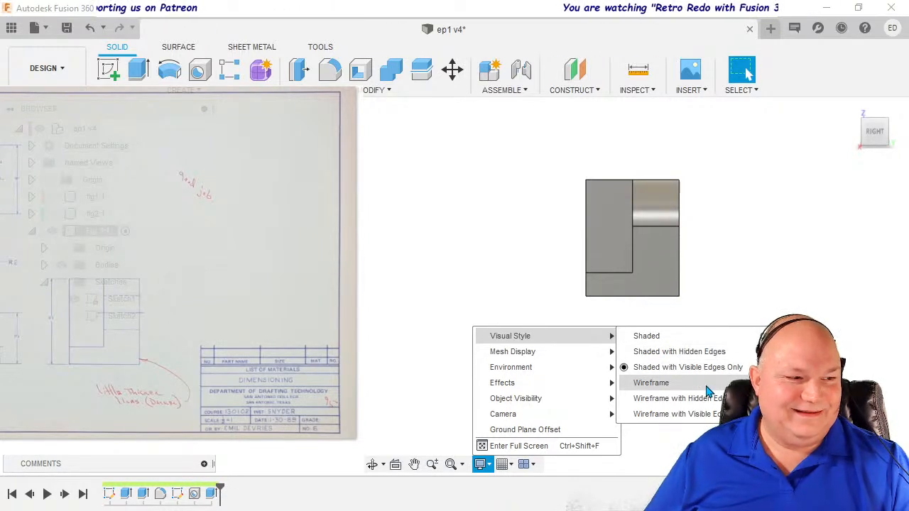
left_click(763, 280)
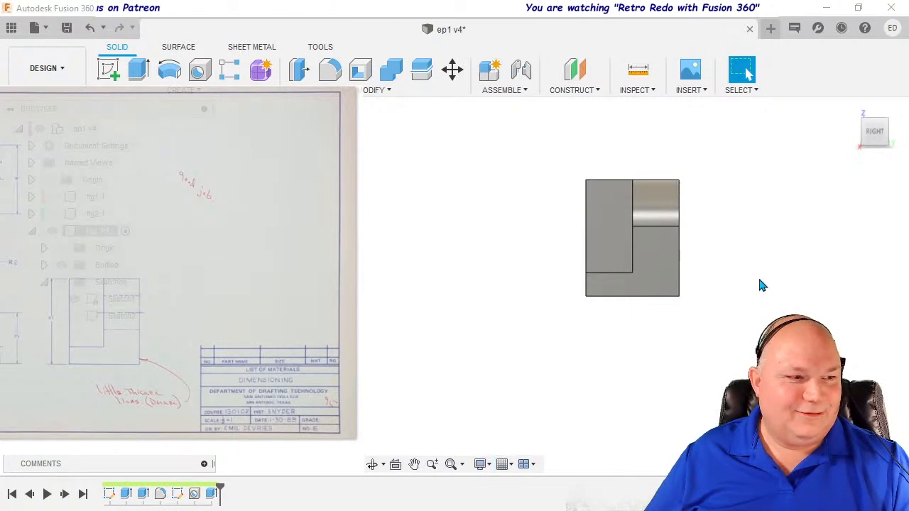
left_click(481, 463)
mouse_move(555, 340)
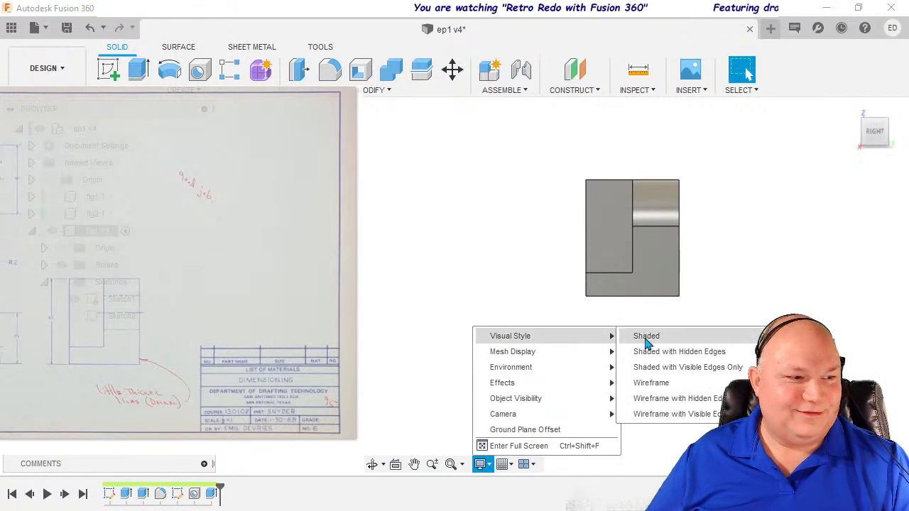
left_click(643, 358)
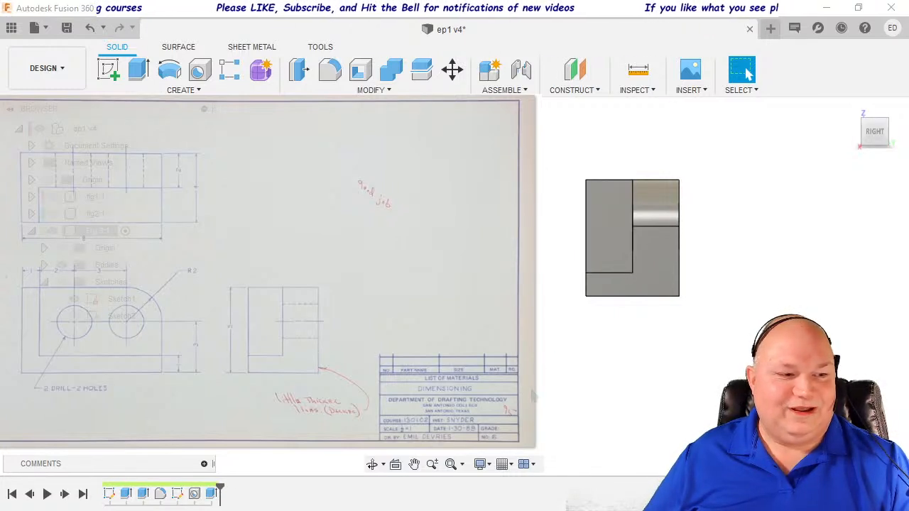
Try the plain Shaded visual style on the right view and return to Shaded with Hidden Edges.
left_click(480, 464)
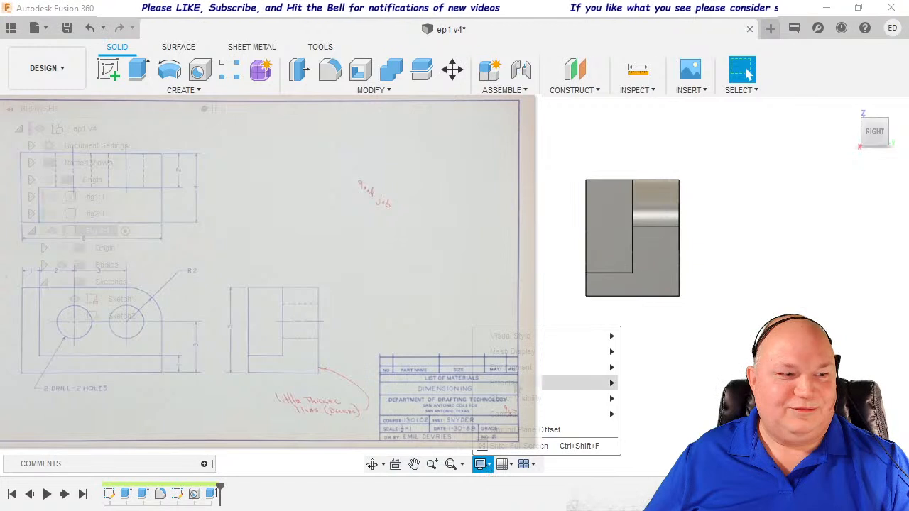
mouse_move(547, 340)
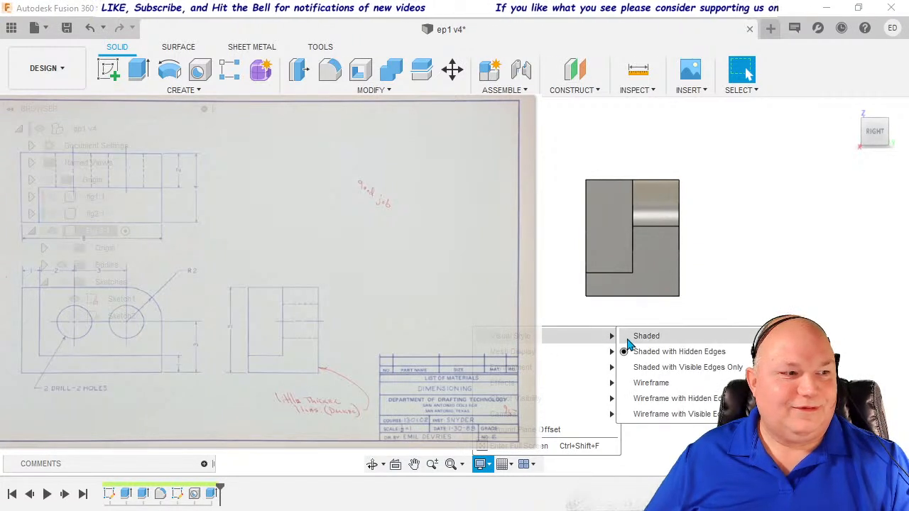
left_click(628, 342)
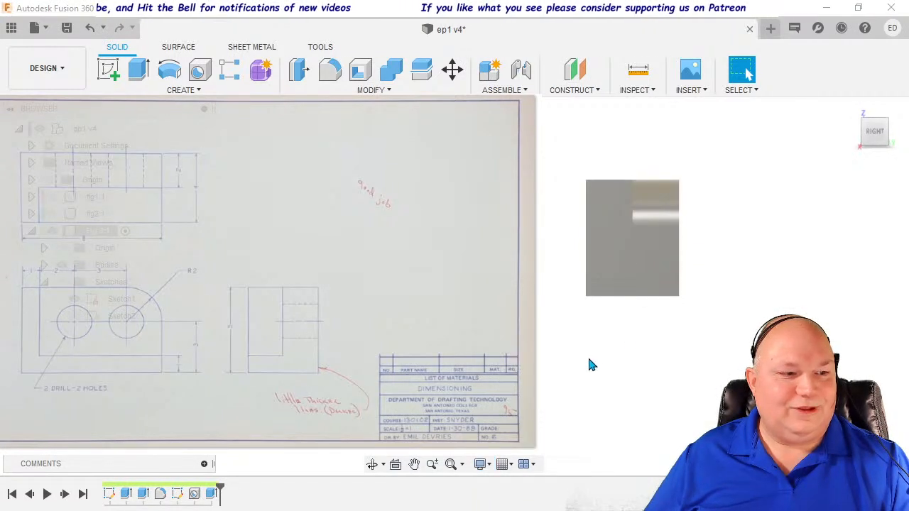
left_click(481, 464)
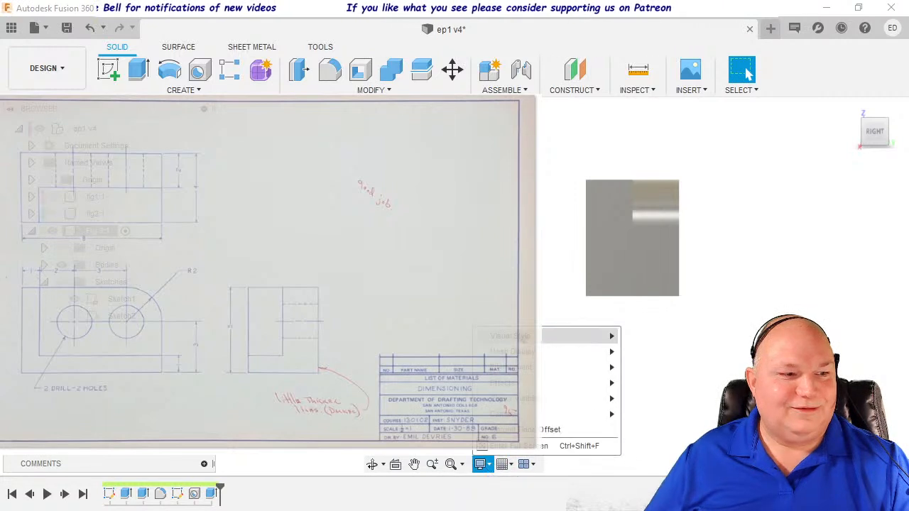
mouse_move(542, 338)
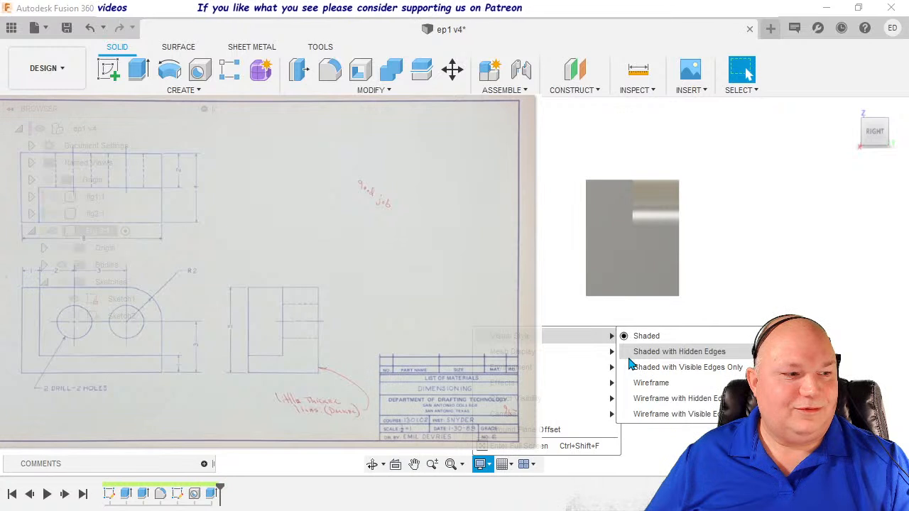
left_click(631, 353)
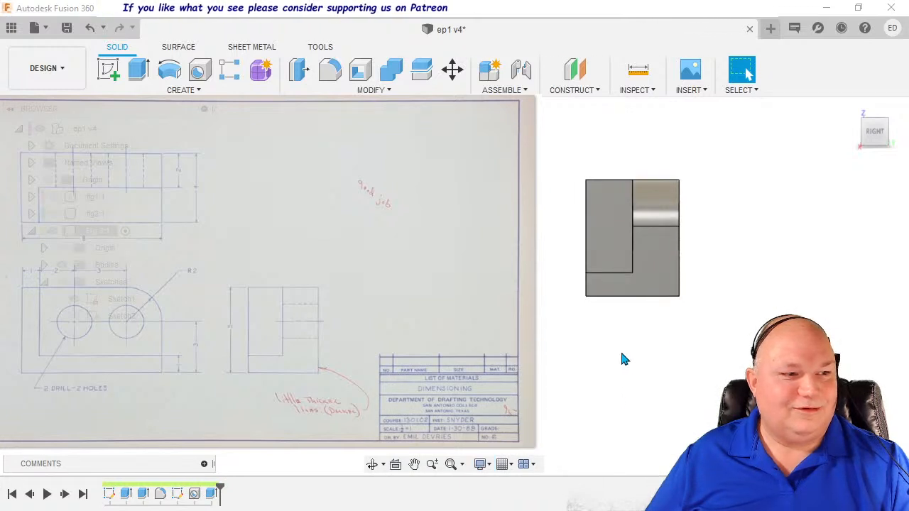
Examine the Fig 3 part's hidden hole edges from several angles and return to the right view.
middle_click_drag(629, 359, 677, 377, "shift")
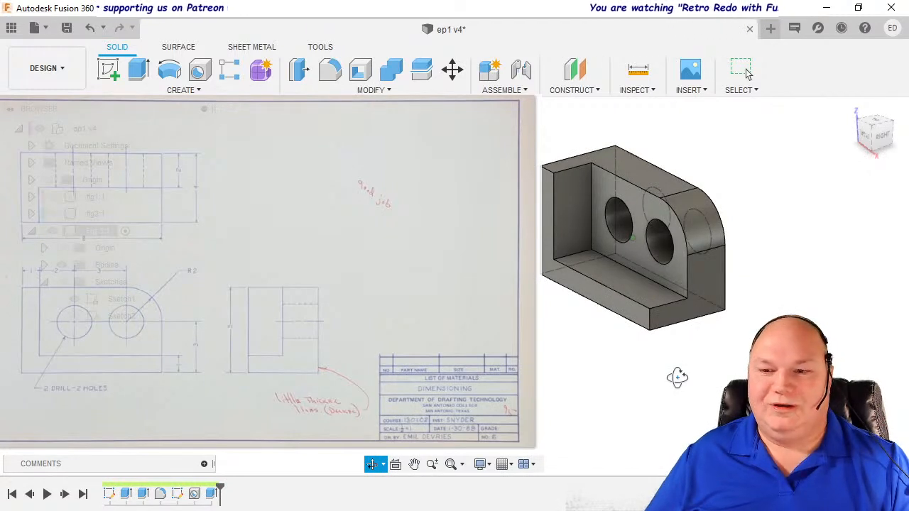
mouse_move(678, 377)
middle_mouse_down("shift")
mouse_move(629, 355)
mouse_move(653, 355)
mouse_move(622, 355)
mouse_move(670, 353)
mouse_move(680, 373)
middle_mouse_up("shift")
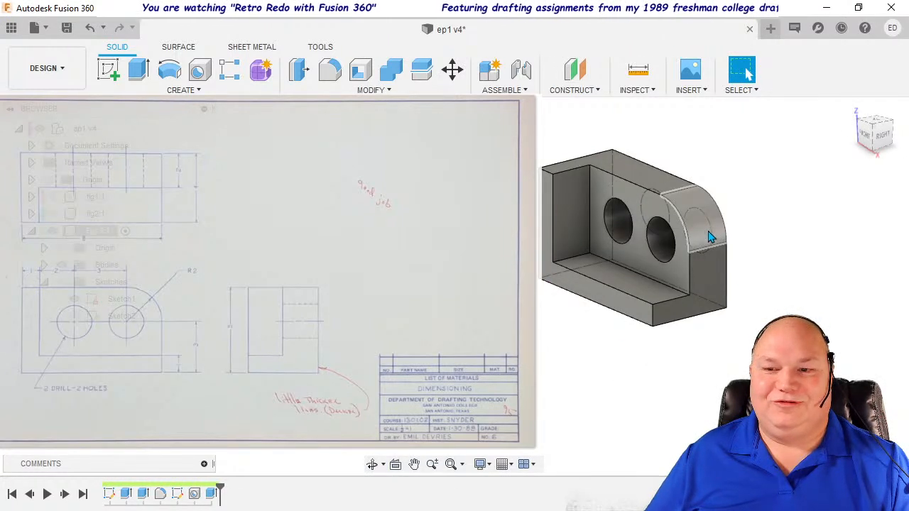
middle_click_drag(674, 376, 616, 356, "shift")
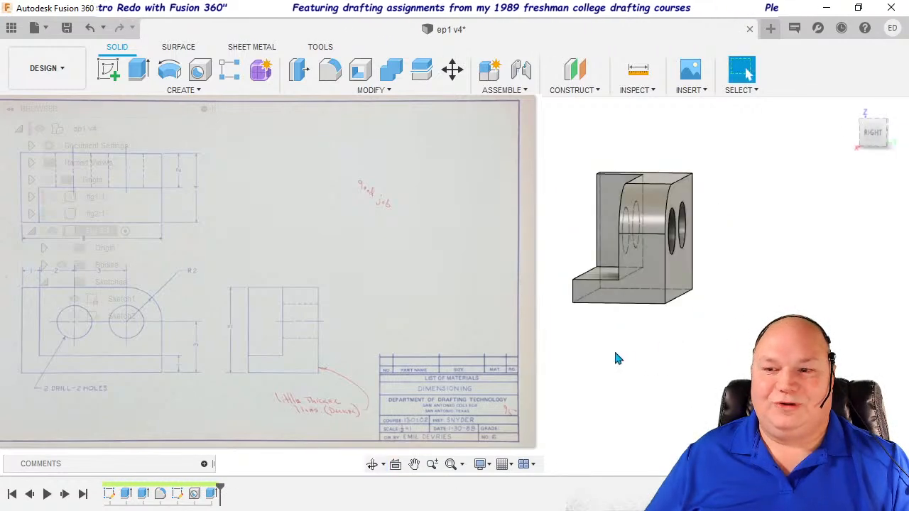
left_click(874, 138)
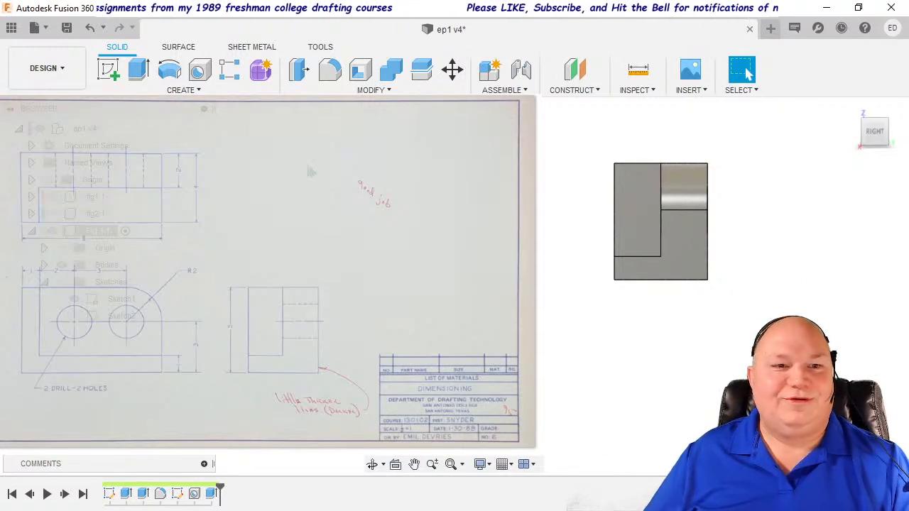
left_click(71, 69)
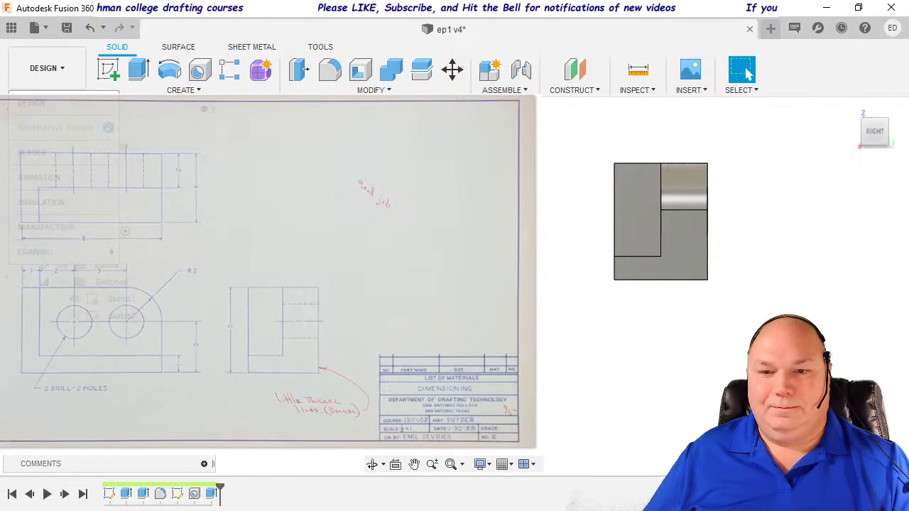
left_click(172, 174)
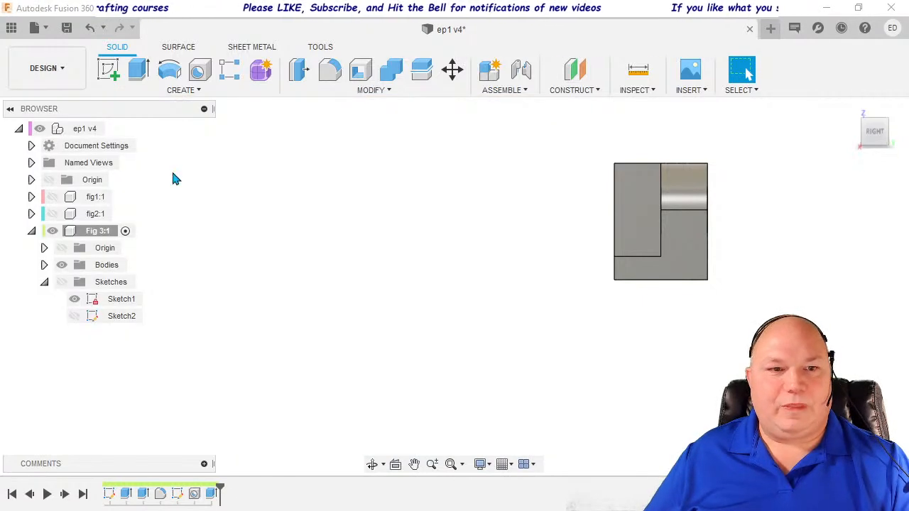
left_click(68, 80)
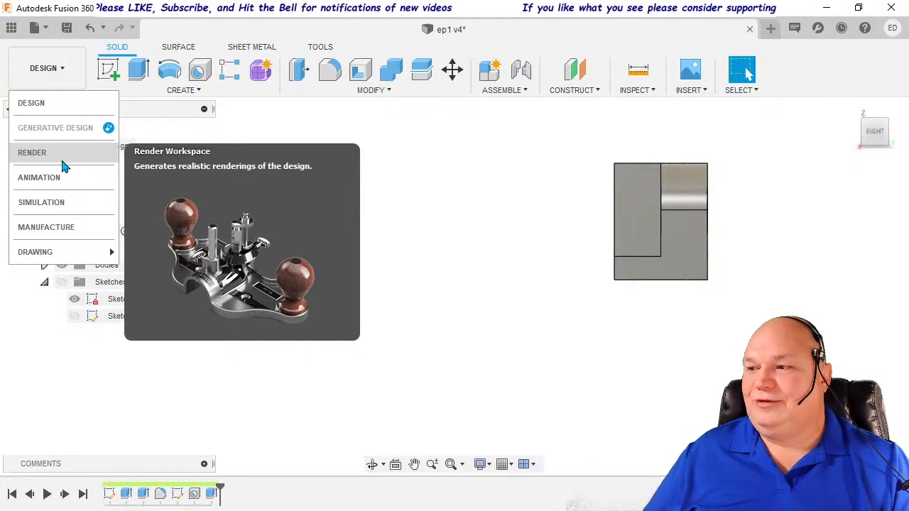
mouse_move(63, 262)
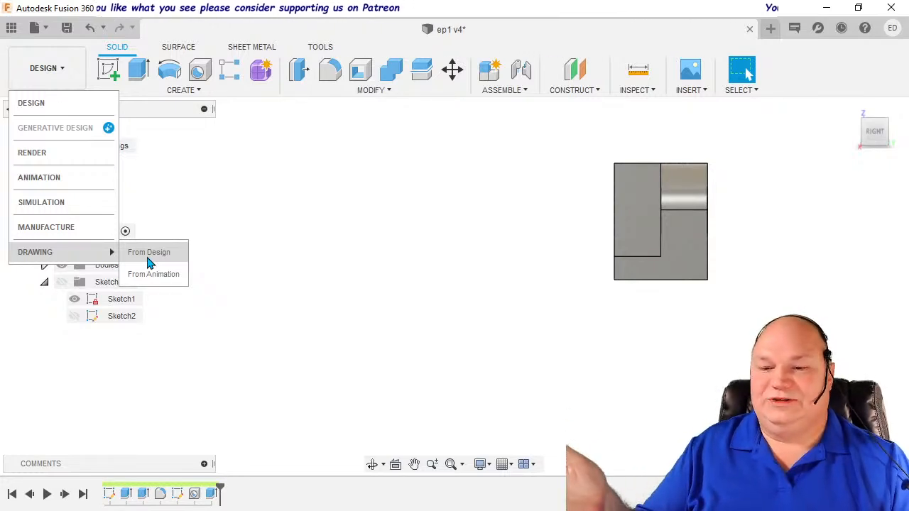
left_click(600, 359)
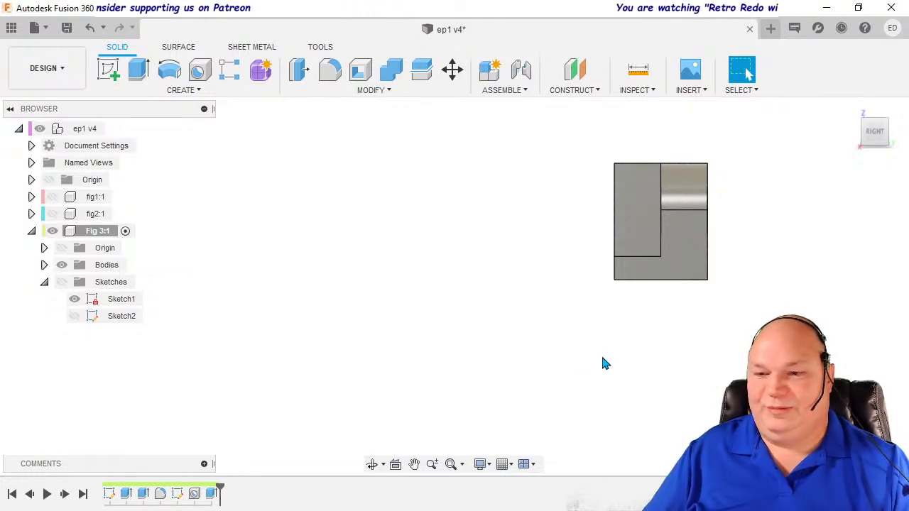
Collapse Fig 3's sketches folder, show the fig1 and fig2 components together with Fig 3, and hide both again.
middle_click_drag(602, 340, 663, 362, "shift")
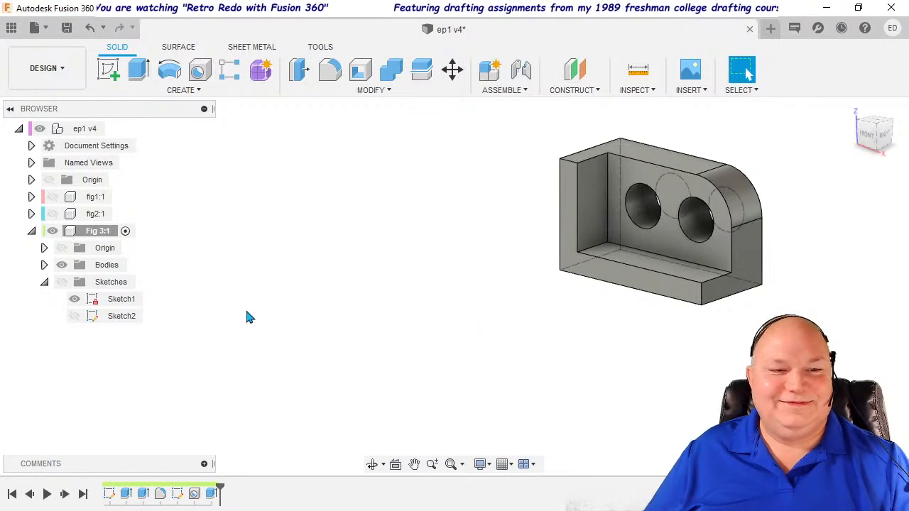
left_click(44, 283)
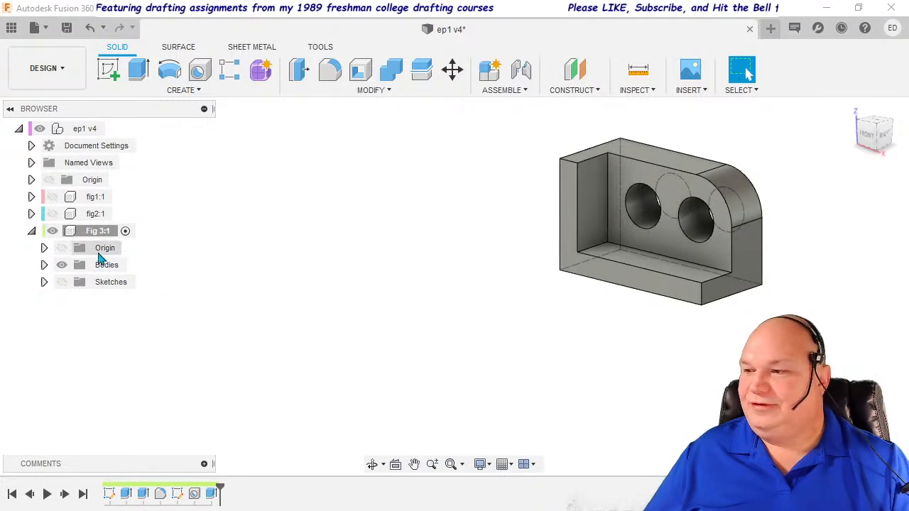
left_click(56, 214)
left_click(53, 197)
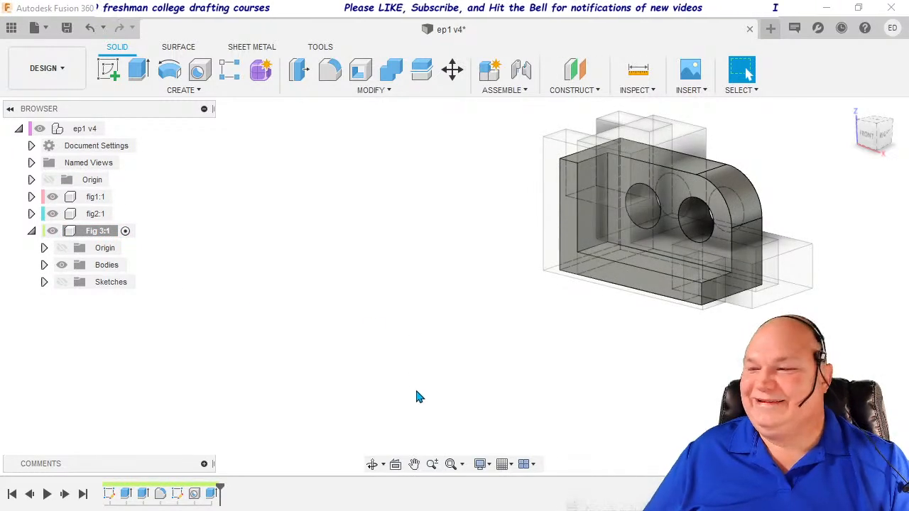
left_click(49, 198)
left_click(52, 196)
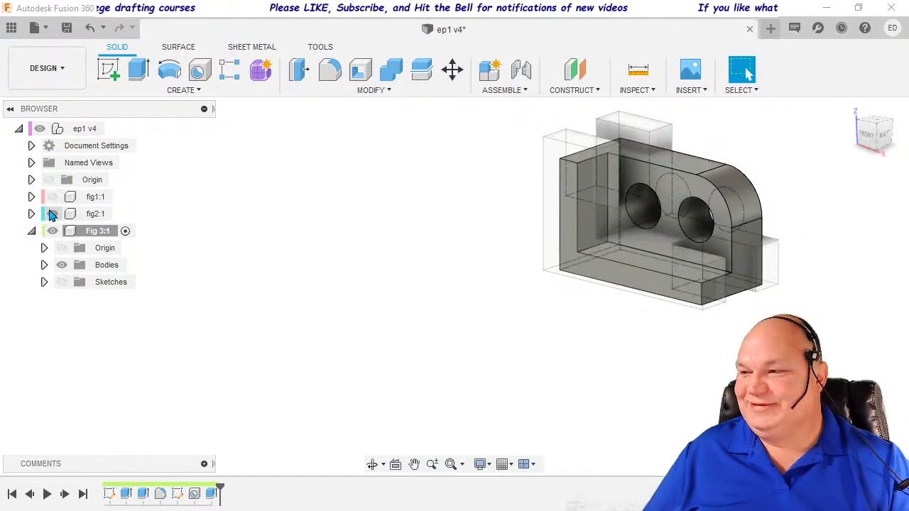
left_click(53, 213)
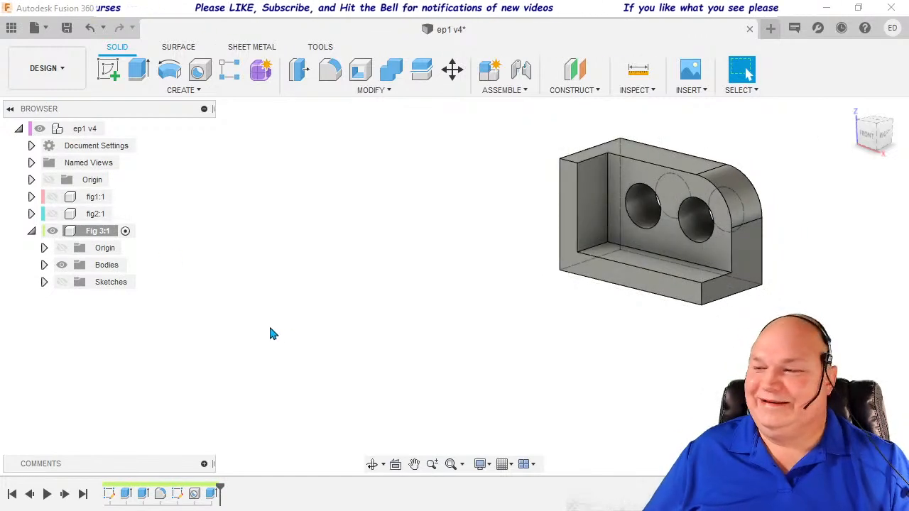
Set the visual style to Wireframe with Visible Edges and view the Fig 3 part at an angle from the front.
left_click(486, 465)
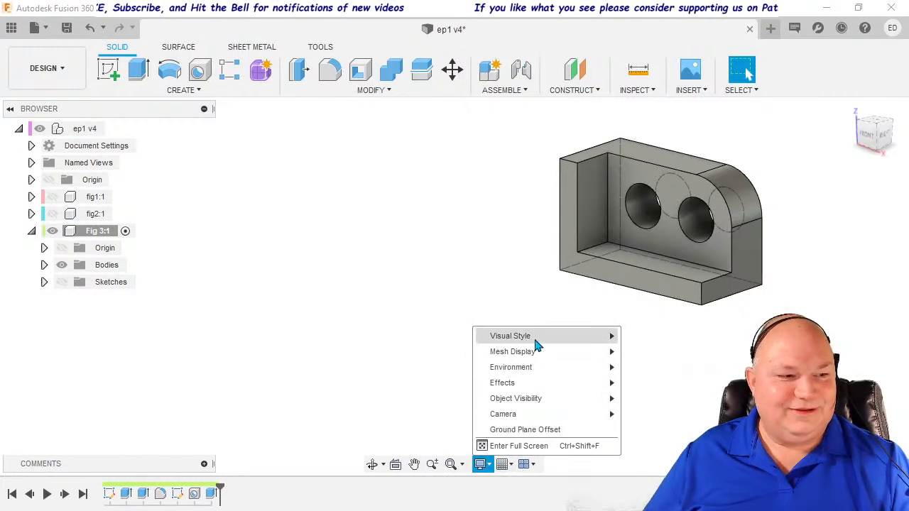
mouse_move(536, 340)
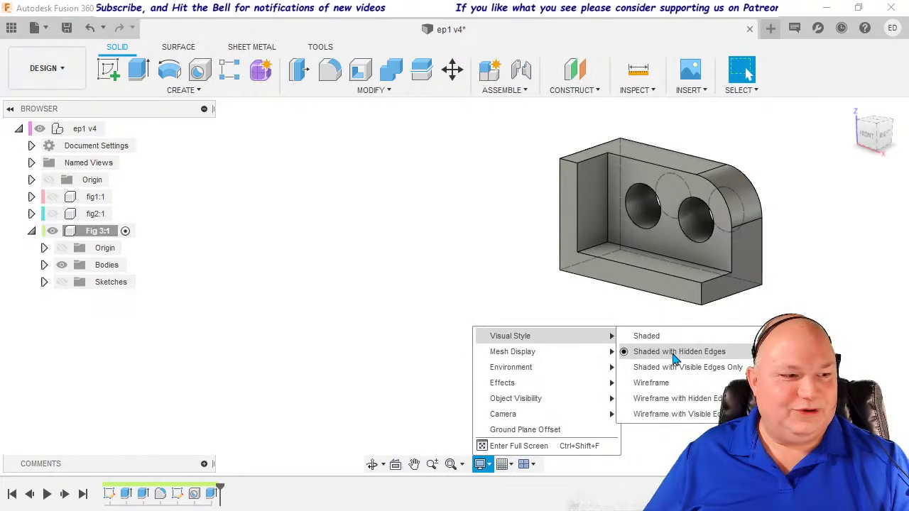
left_click(673, 416)
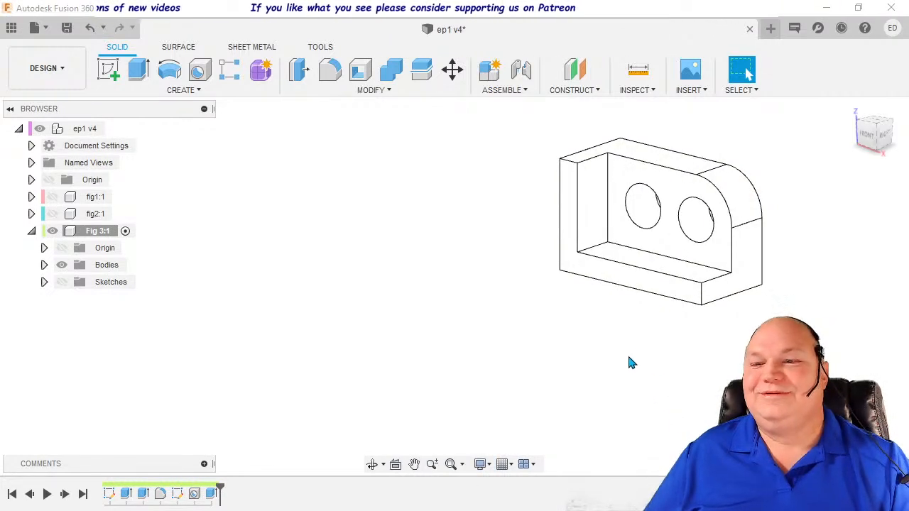
middle_click_drag(656, 361, 659, 384, "shift")
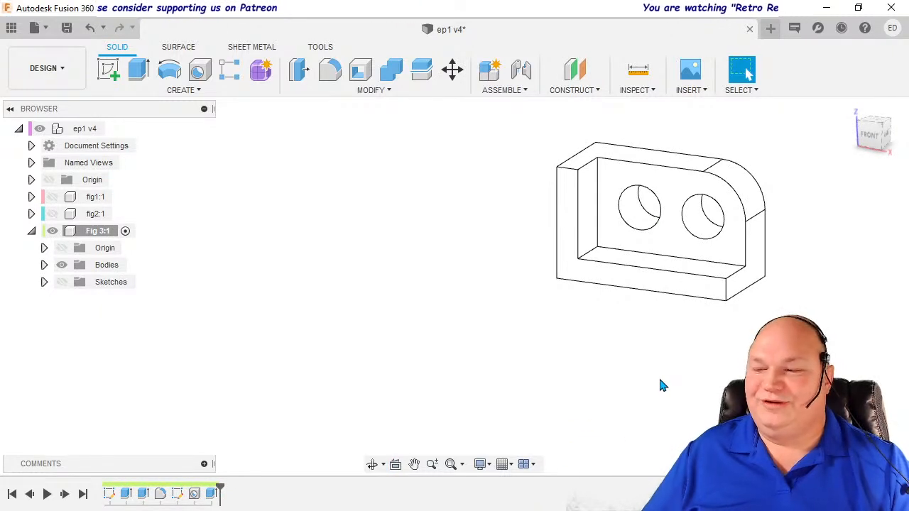